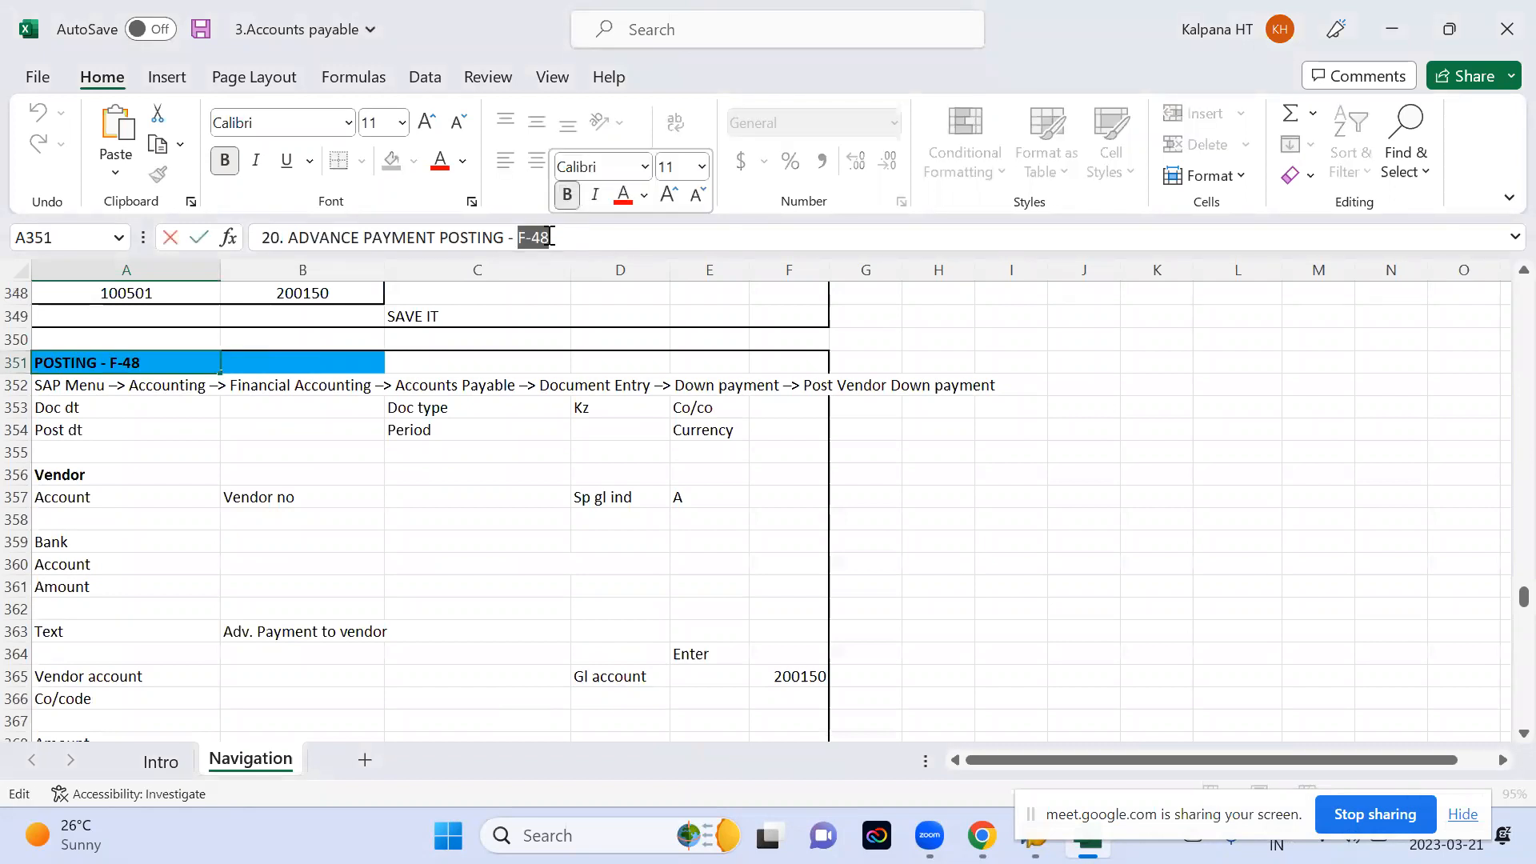
- Copy the transaction code F-48 from the advance payment heading, switch to SAP Easy Access and run it
key(ctrl+c)
key(alt+Tab)
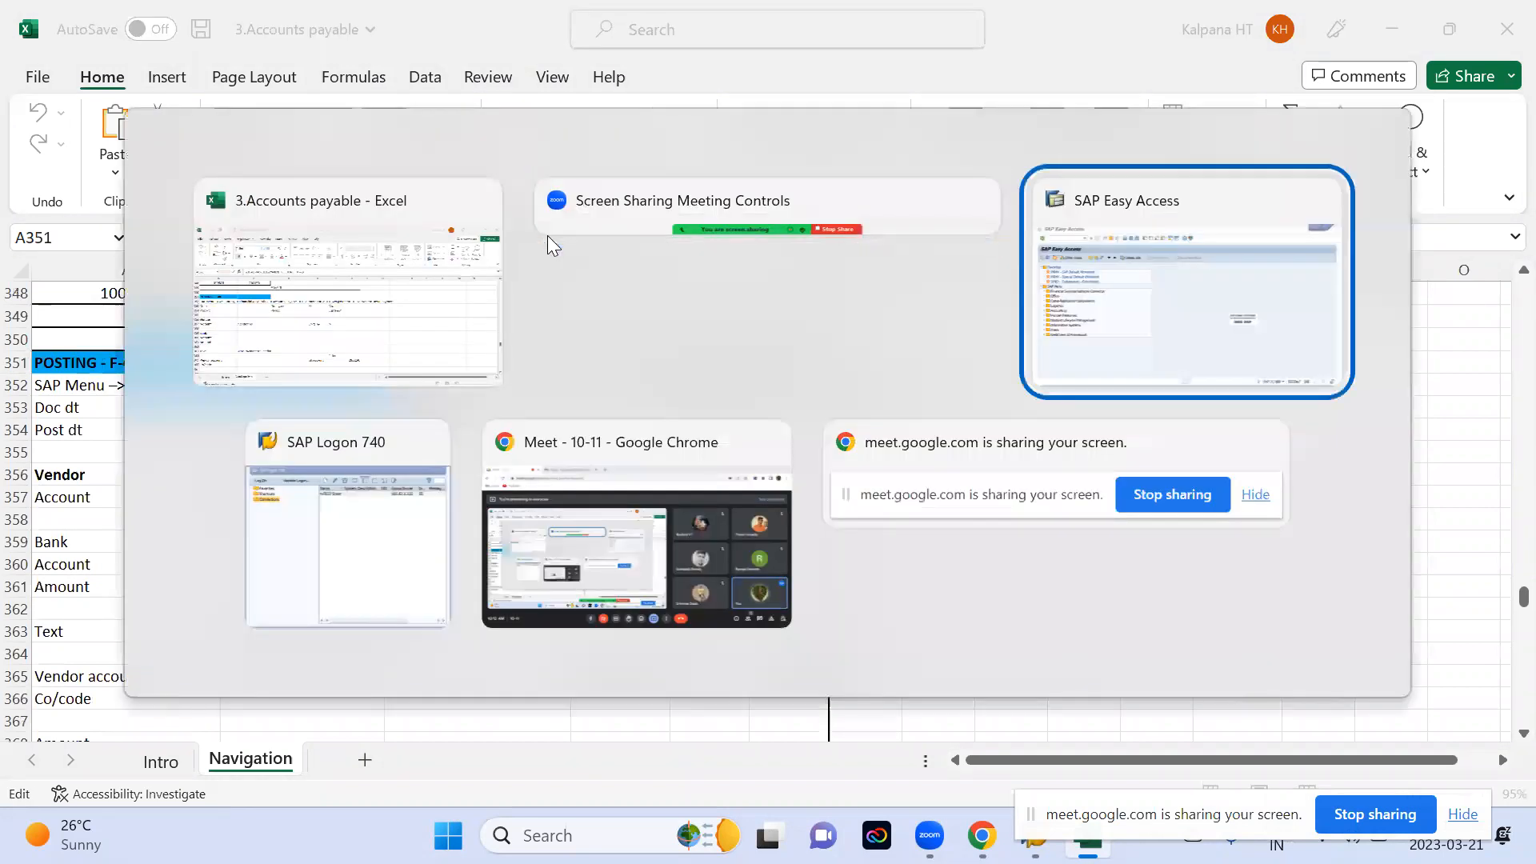
key(ctrl+v)
key(Return)
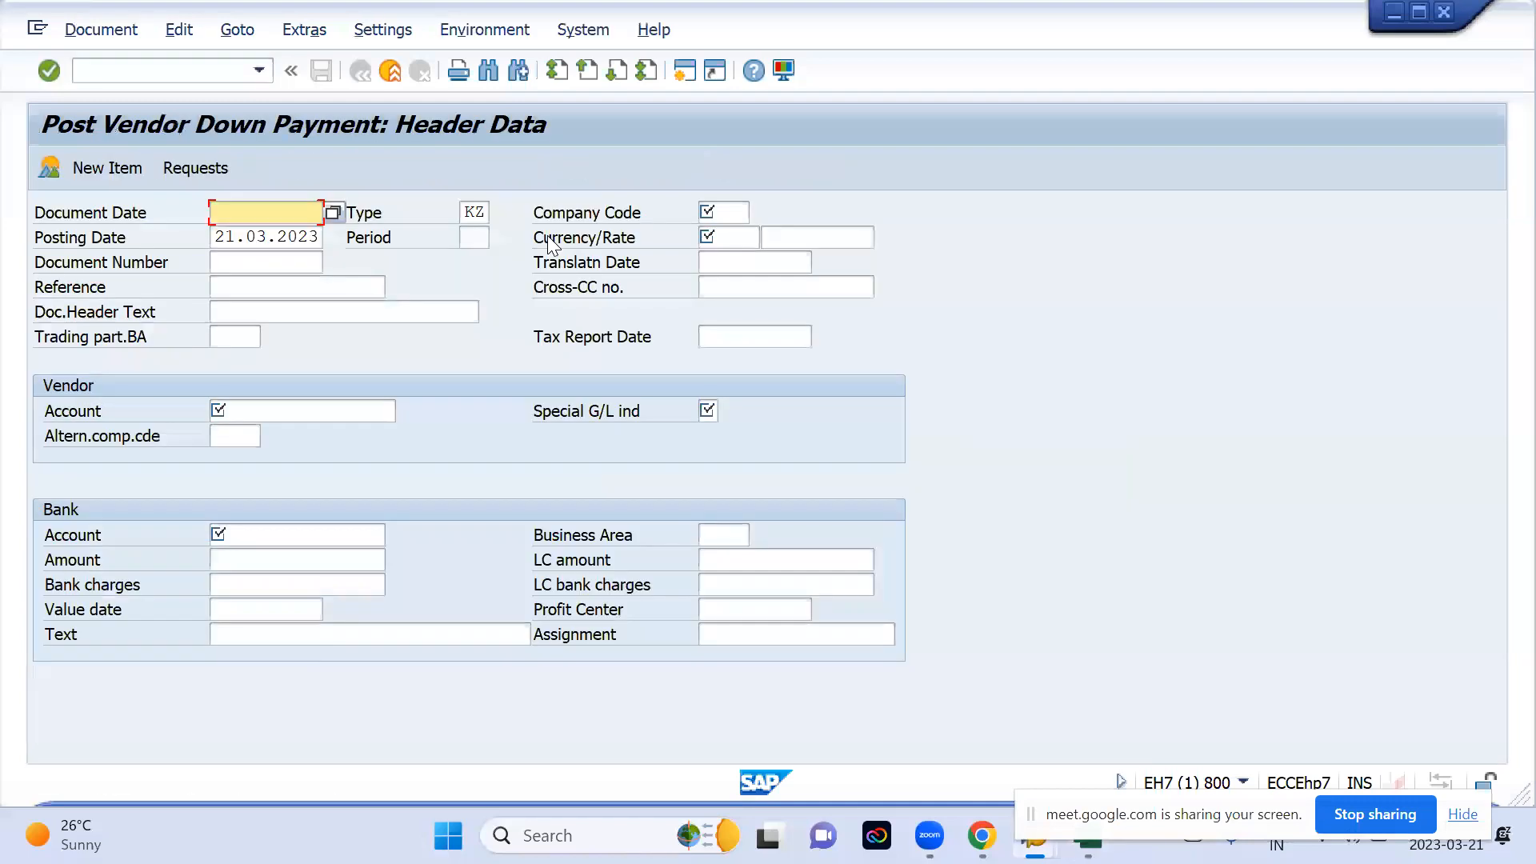
- Copy the posting date 21.03.2023 into the document date of the down payment header
key(Down)
key(ctrl+a)
key(ctrl+c)
key(Up)
key(ctrl+v)
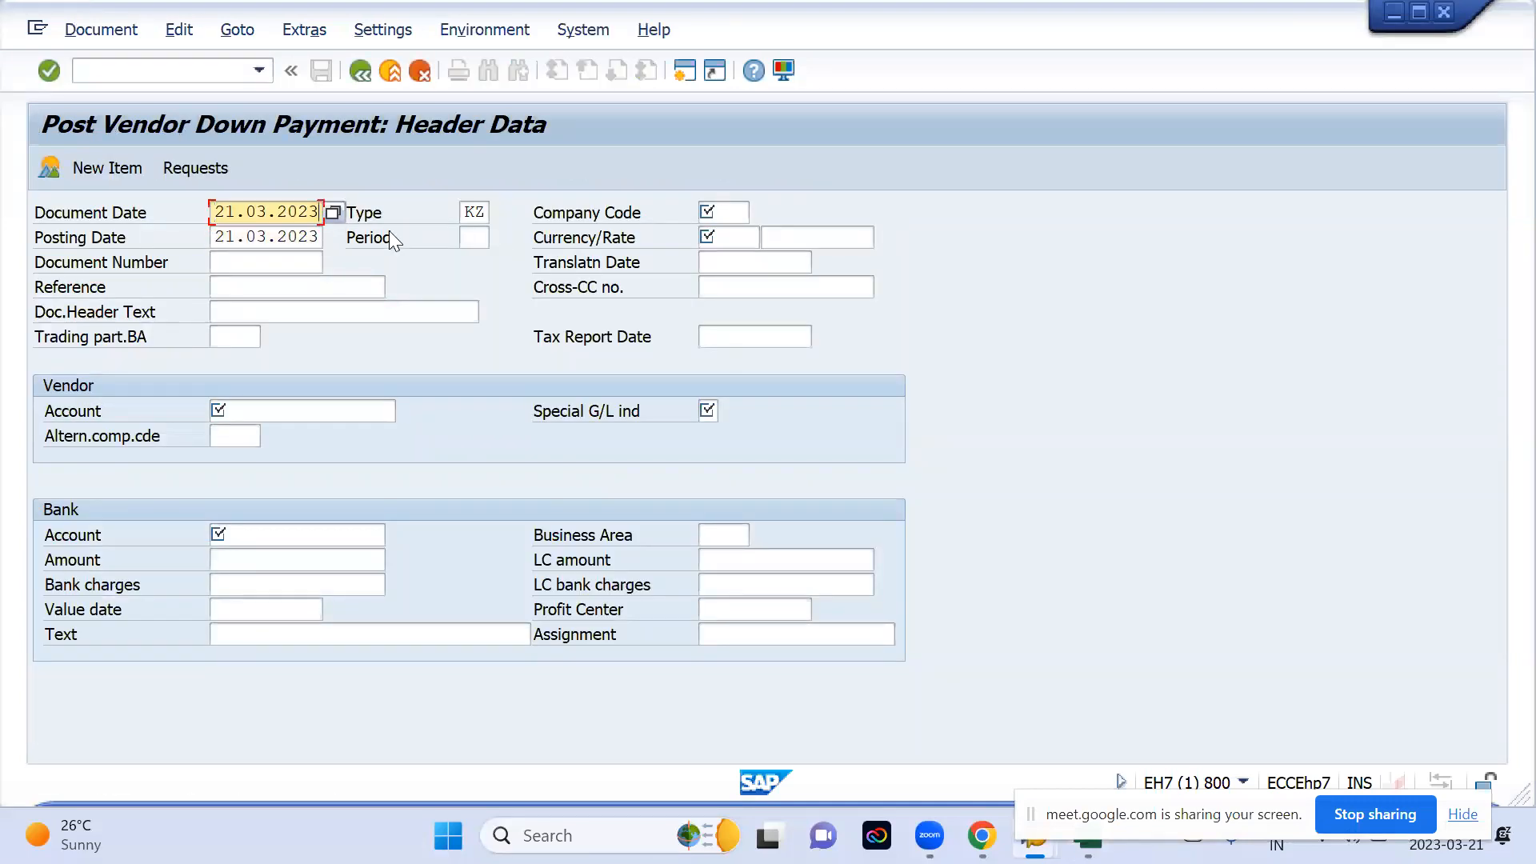
- Set the header's company code to MML1 and the currency to INR
click(728, 217)
text(mm01)
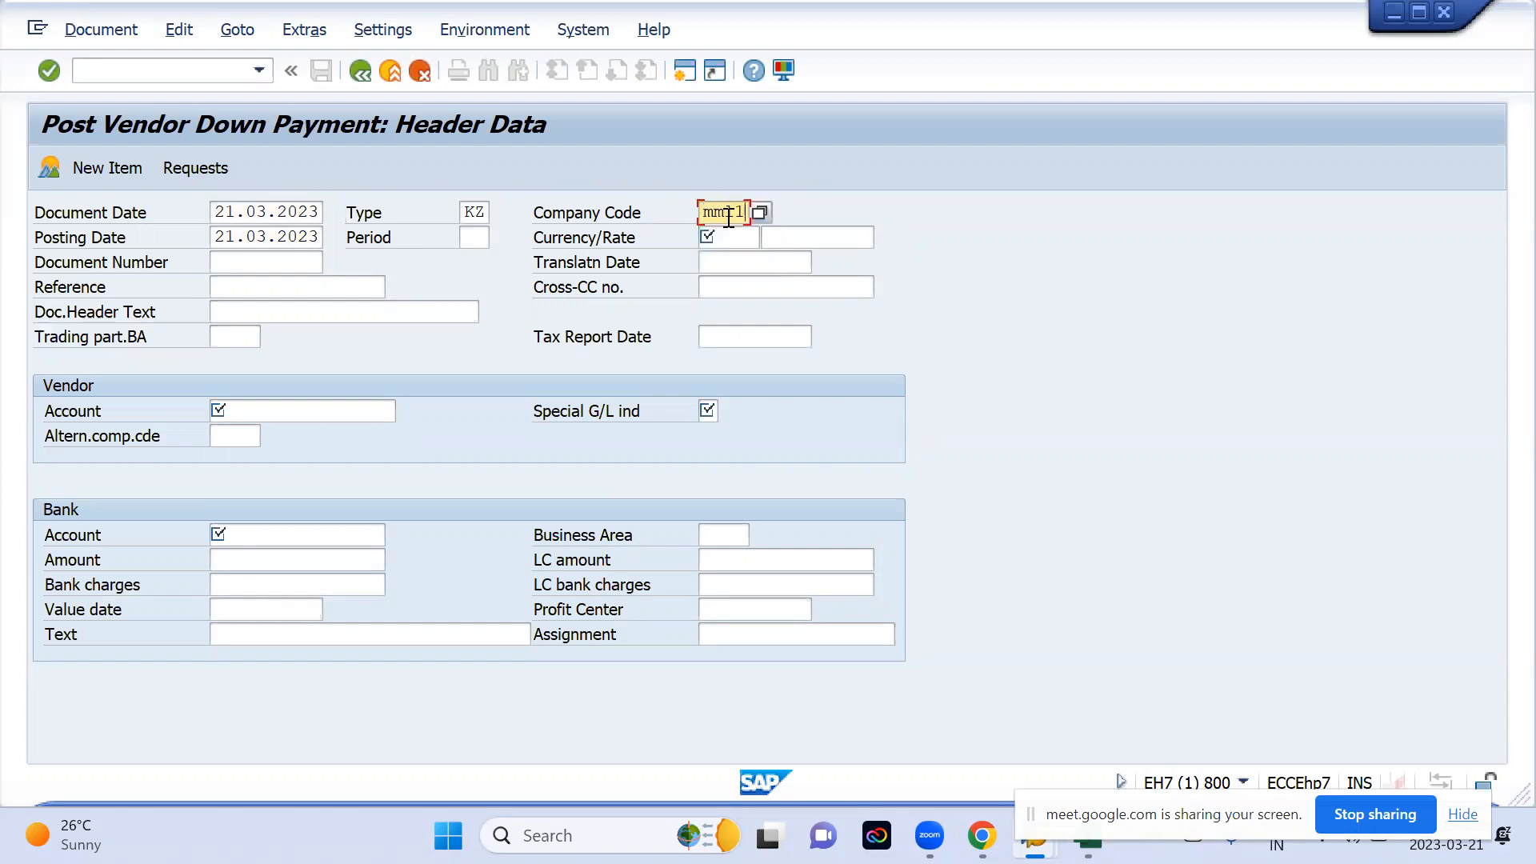
key(Tab)
text(inr)
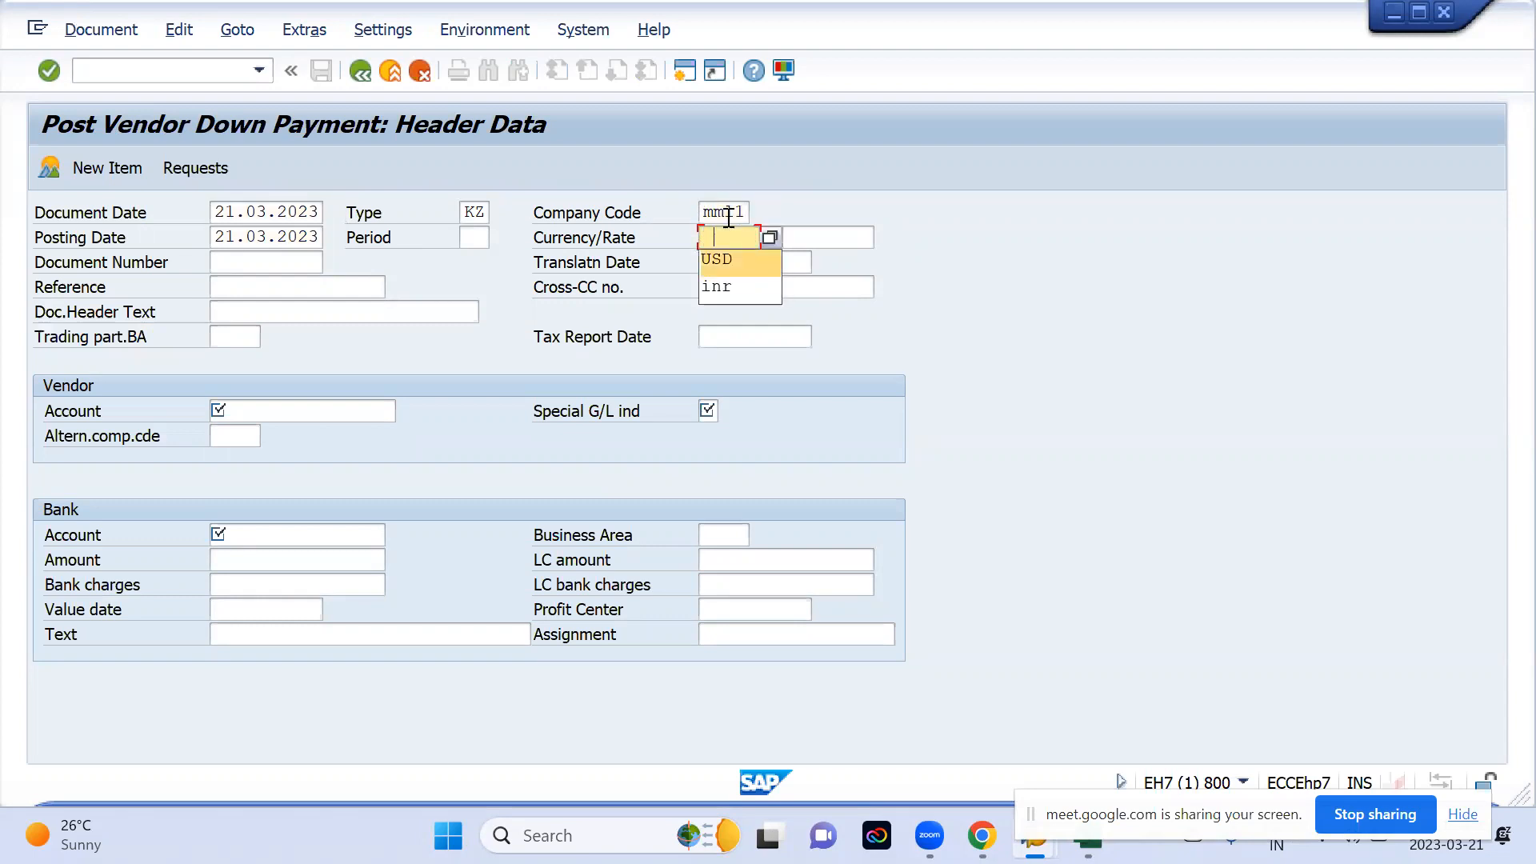
- Look up the vendor account by company code MML1 and set the special G/L indicator to A
click(271, 404)
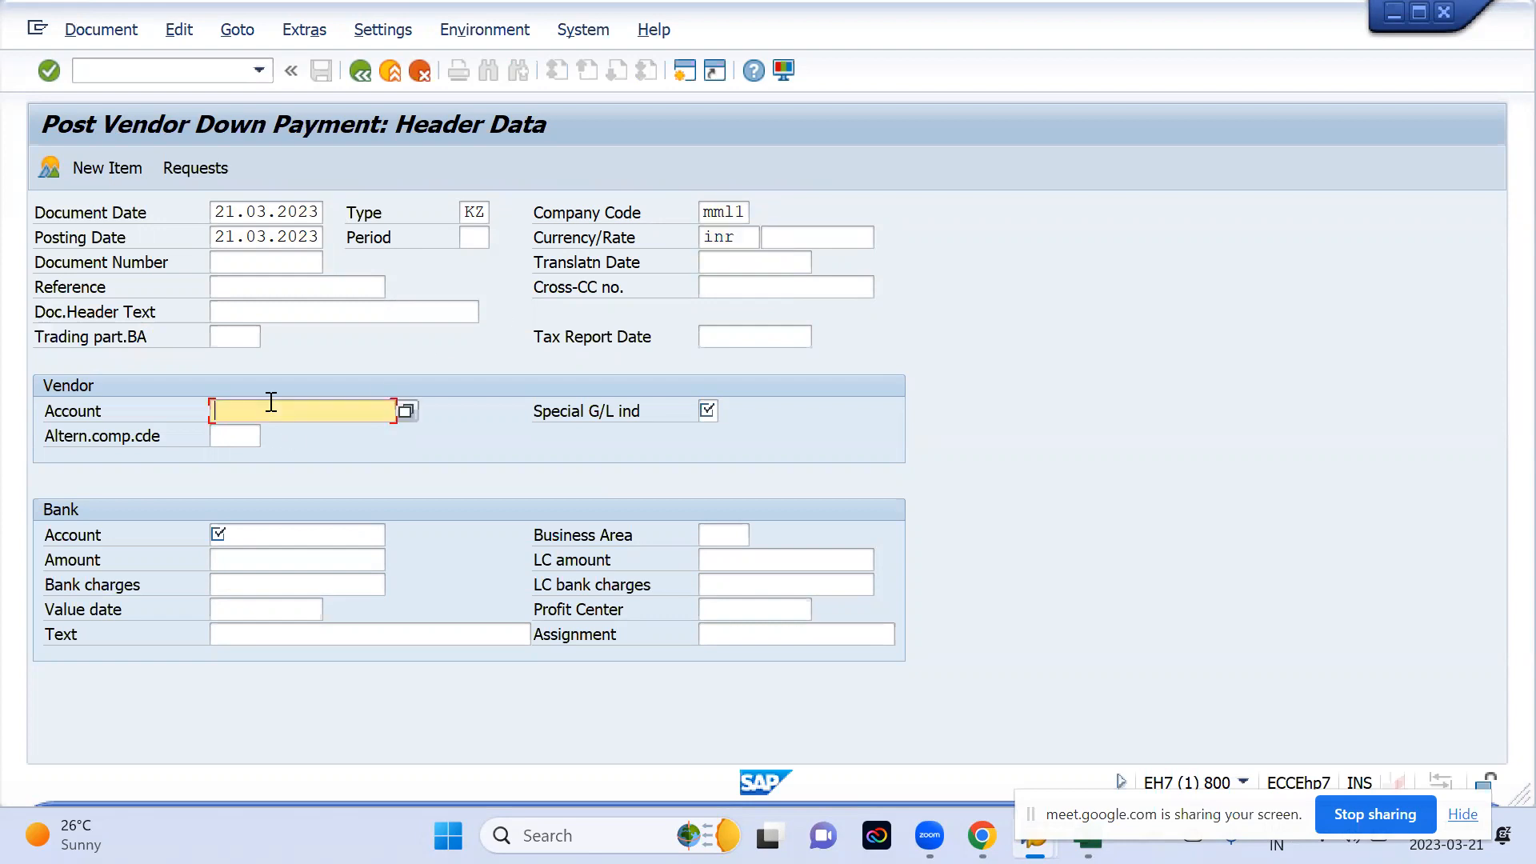
click(413, 415)
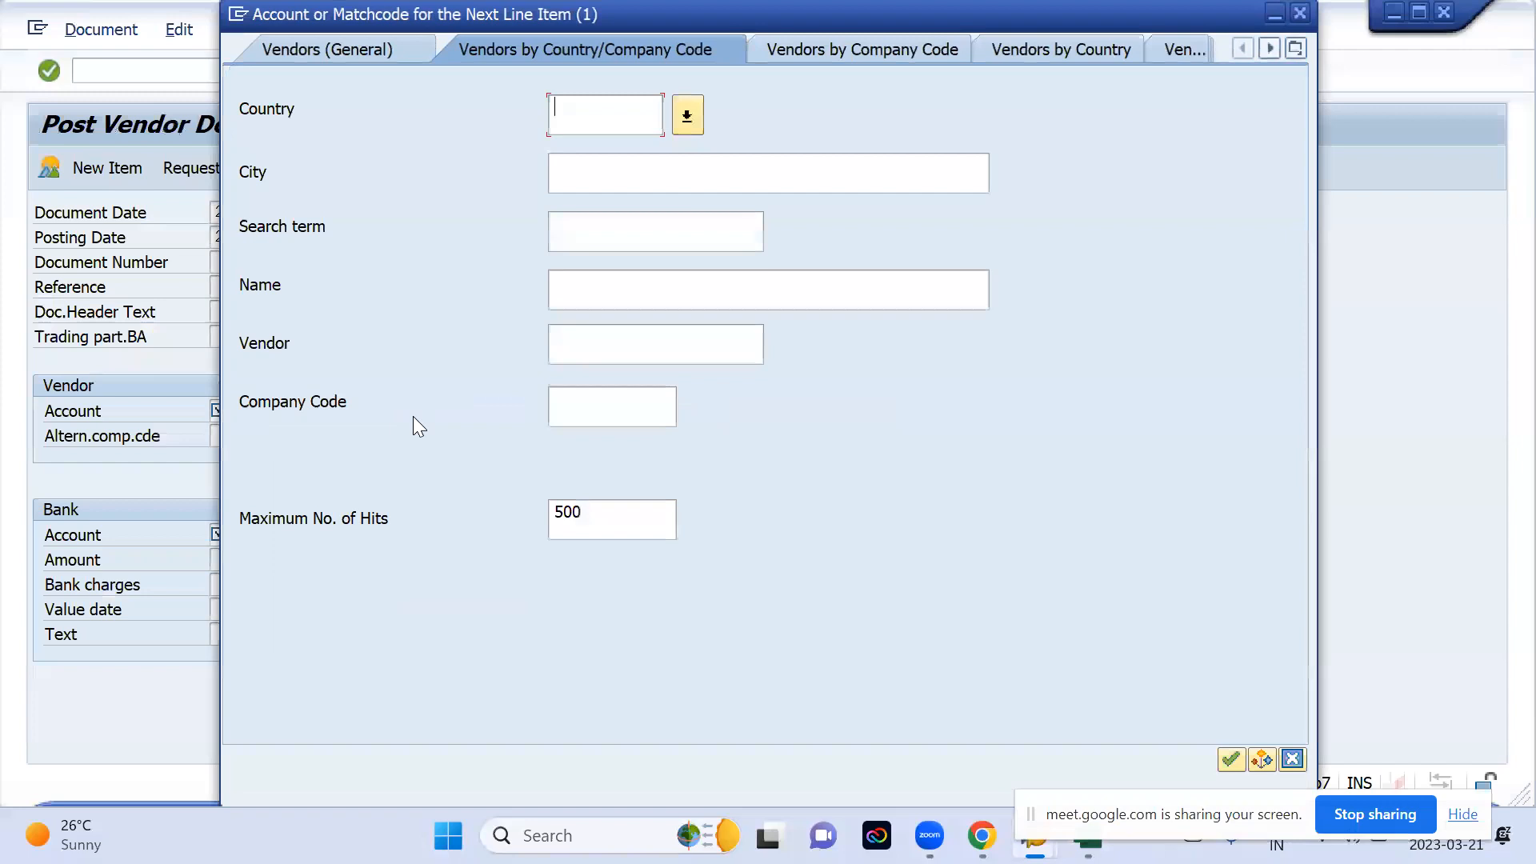
click(587, 404)
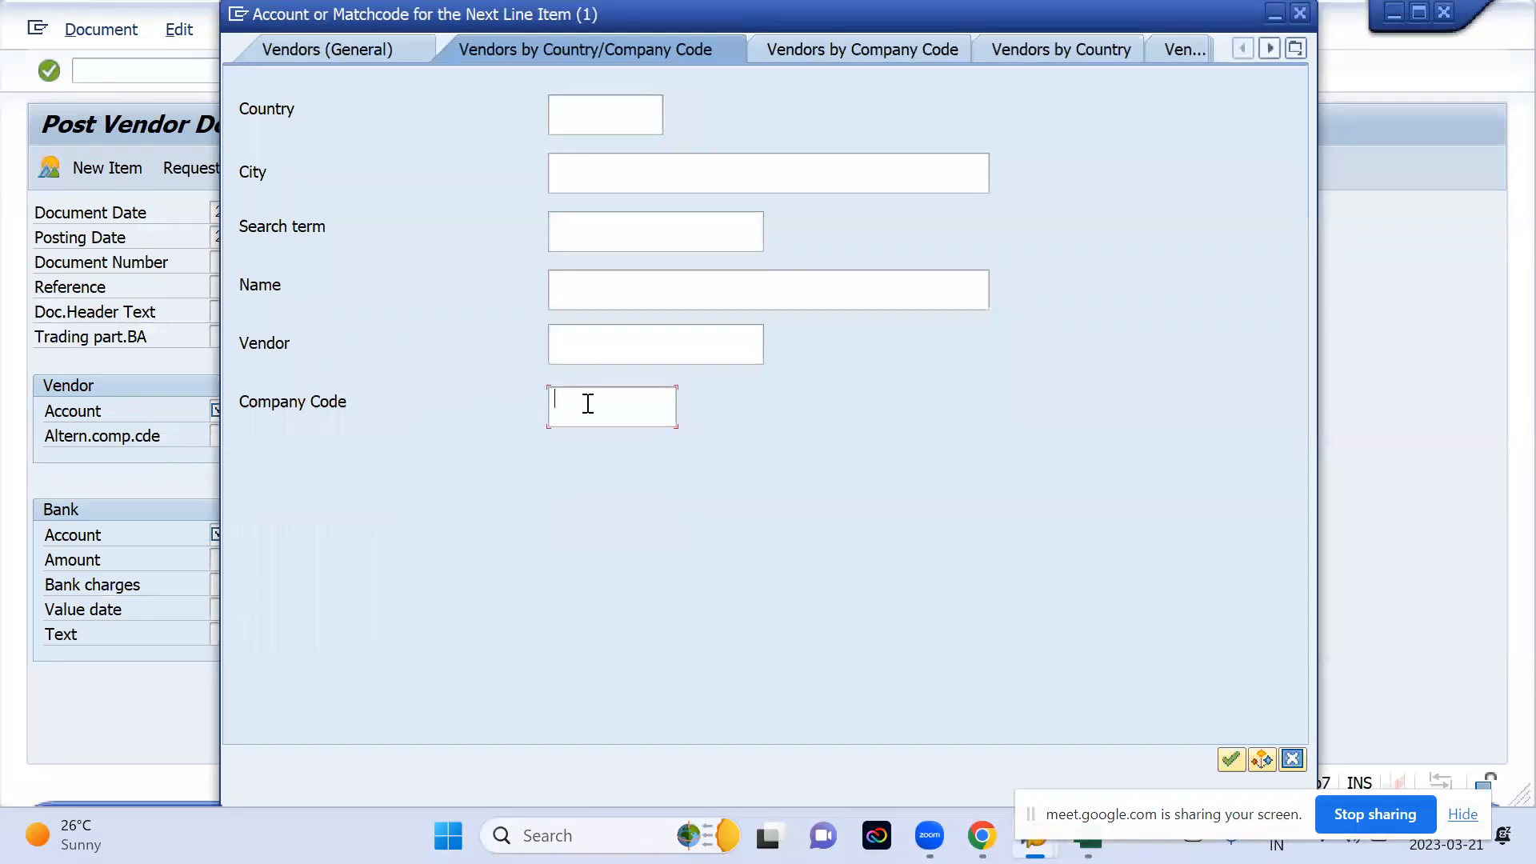
text(mml1)
key(Return)
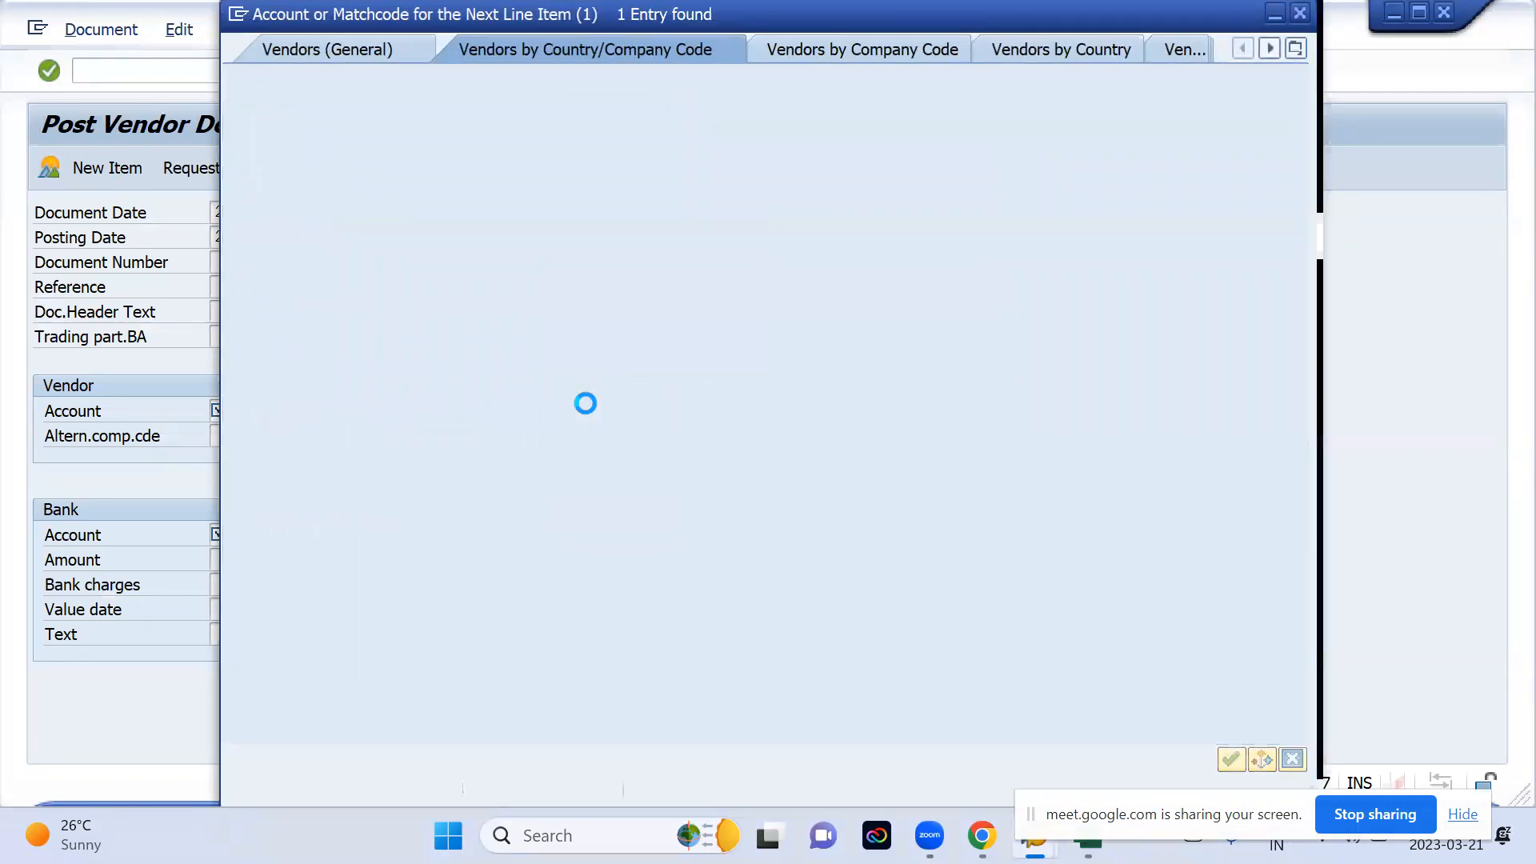
key(Return)
key(Tab)
text(a)
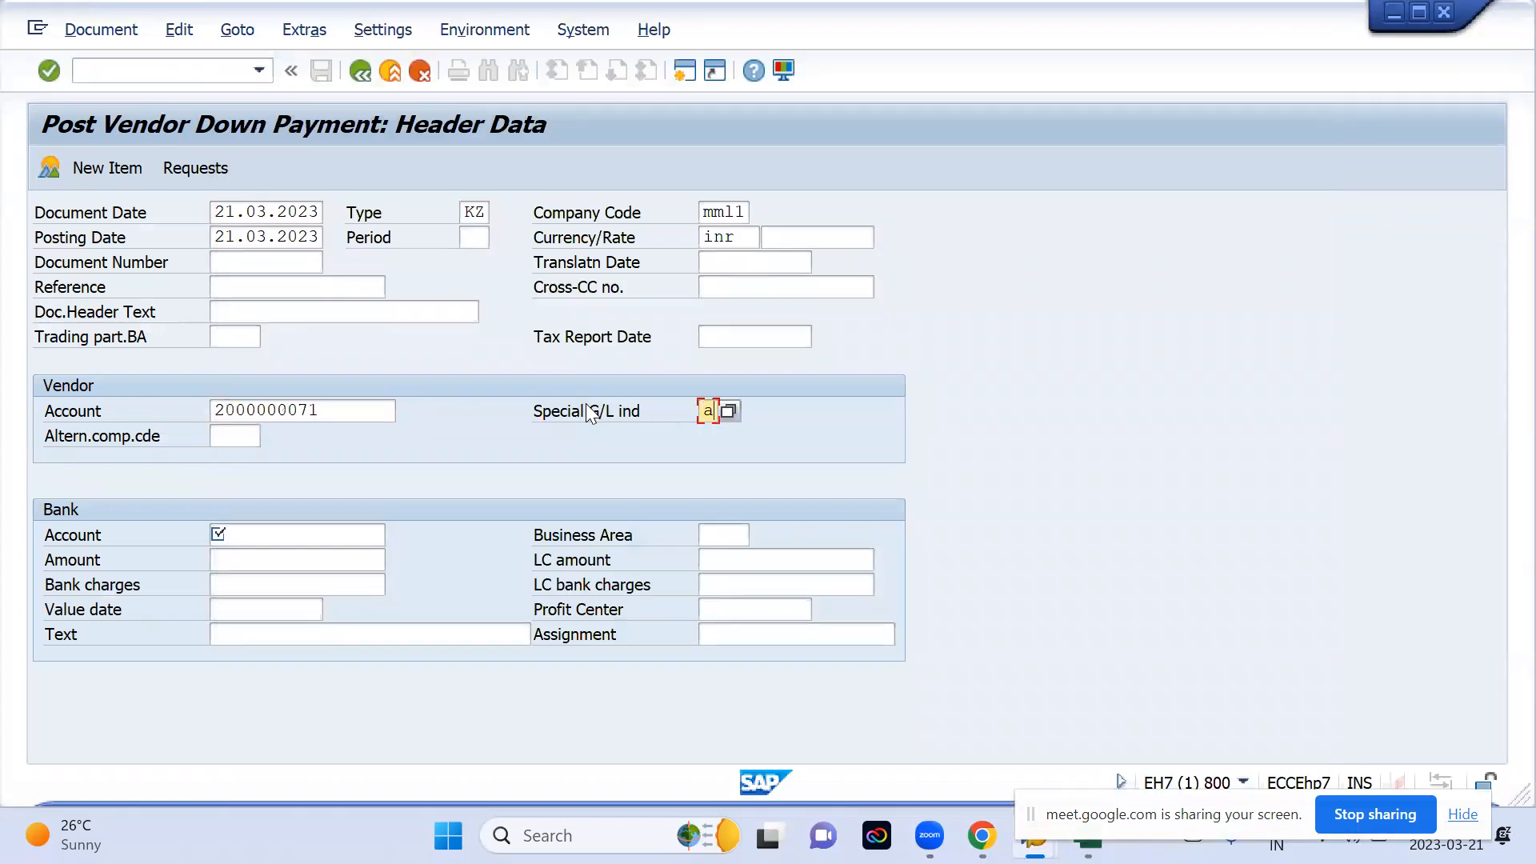
- Choose the Bank Of Baroda G/L account 200115 as the bank account, with amount 30000 and business area MMLB
key(Tab)
key(Tab)
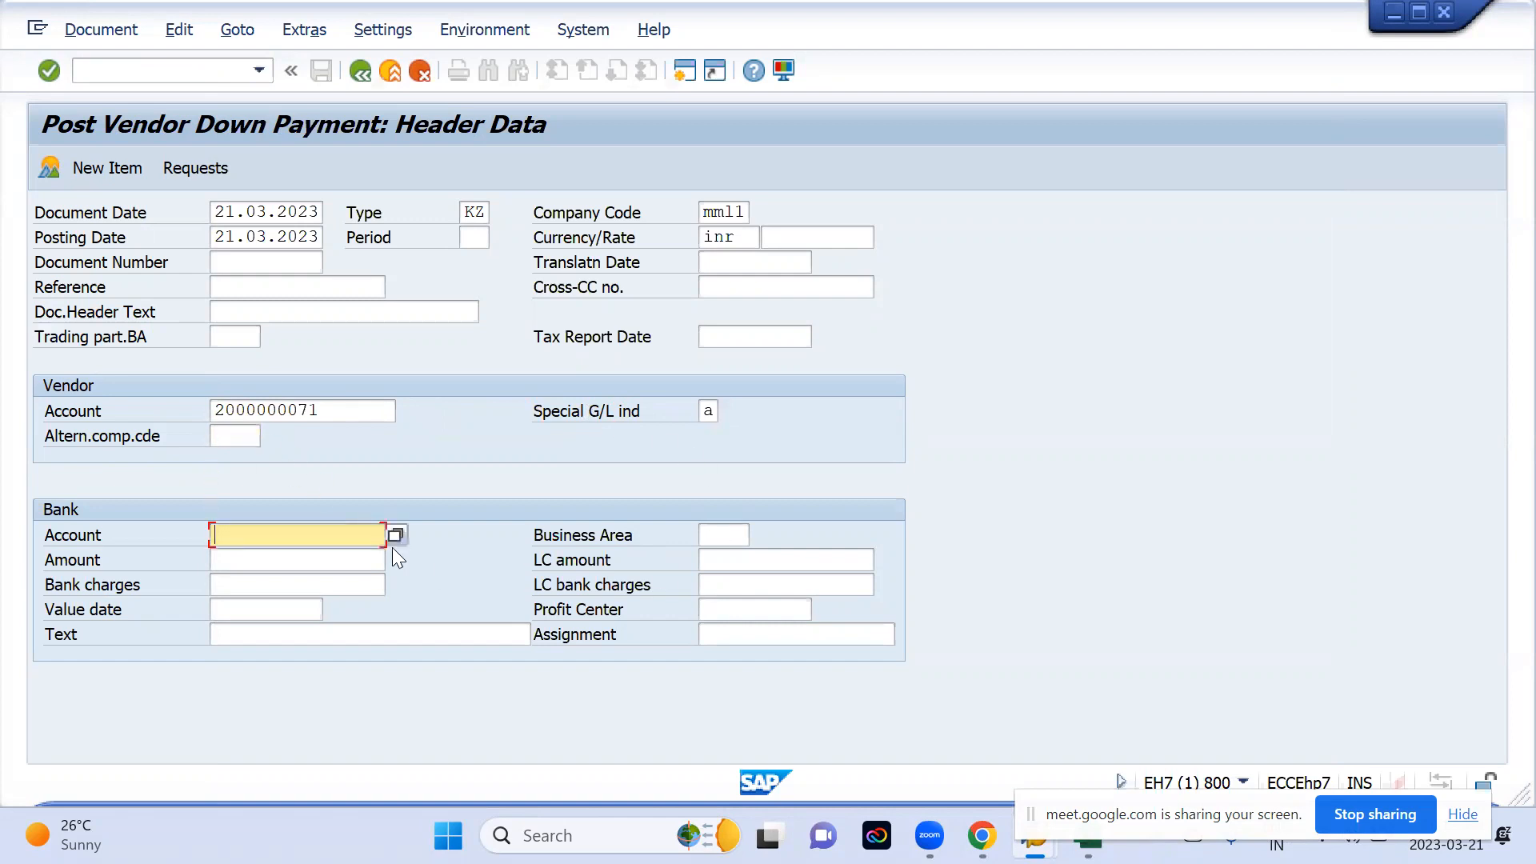
click(393, 544)
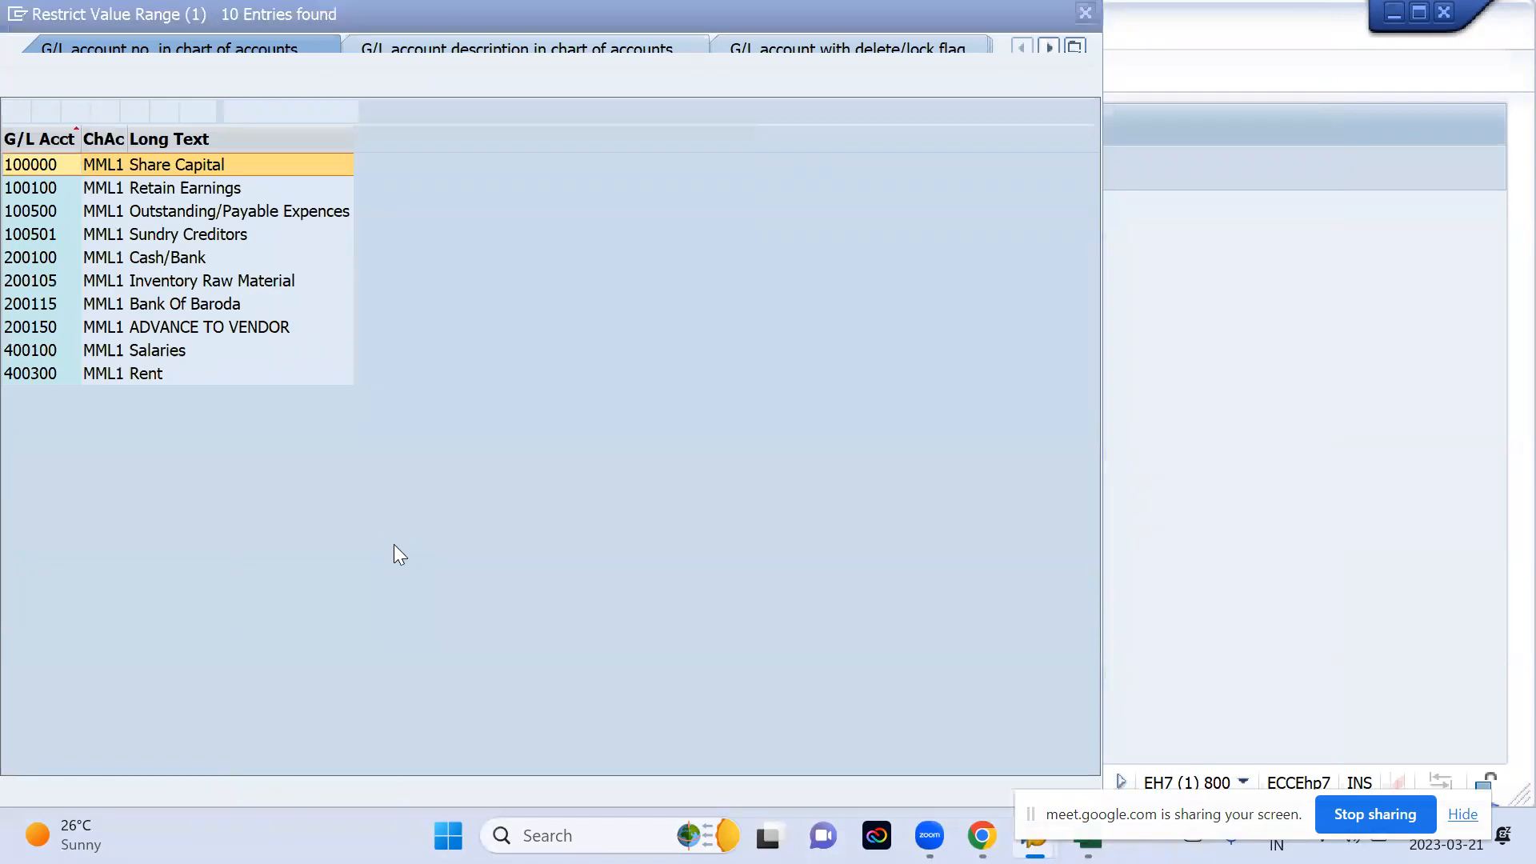
key(Return)
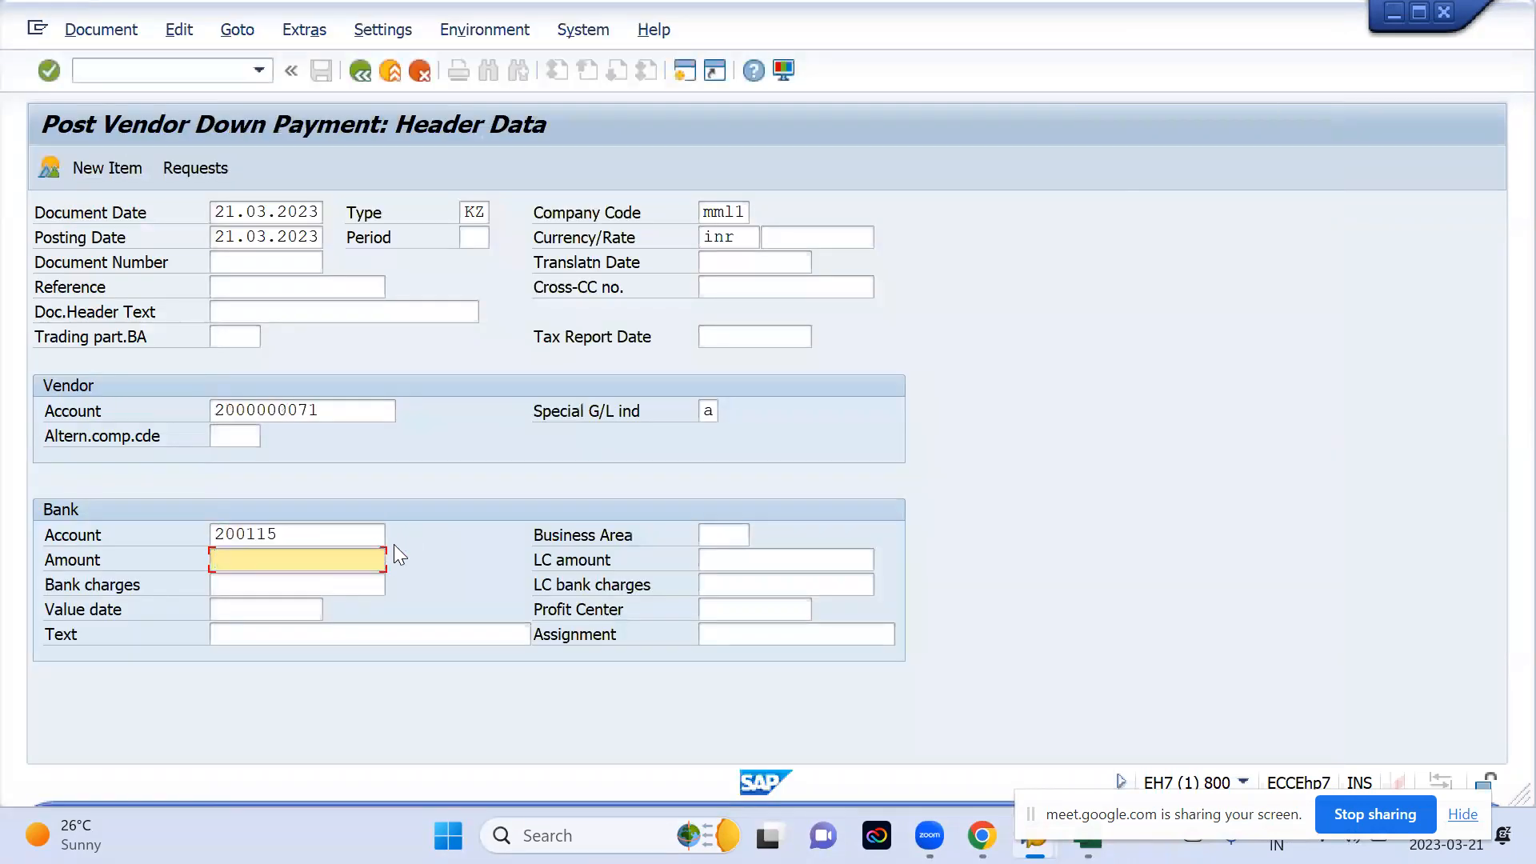
text(30000)
key(Tab)
key(Up)
key(Down)
key(Return)
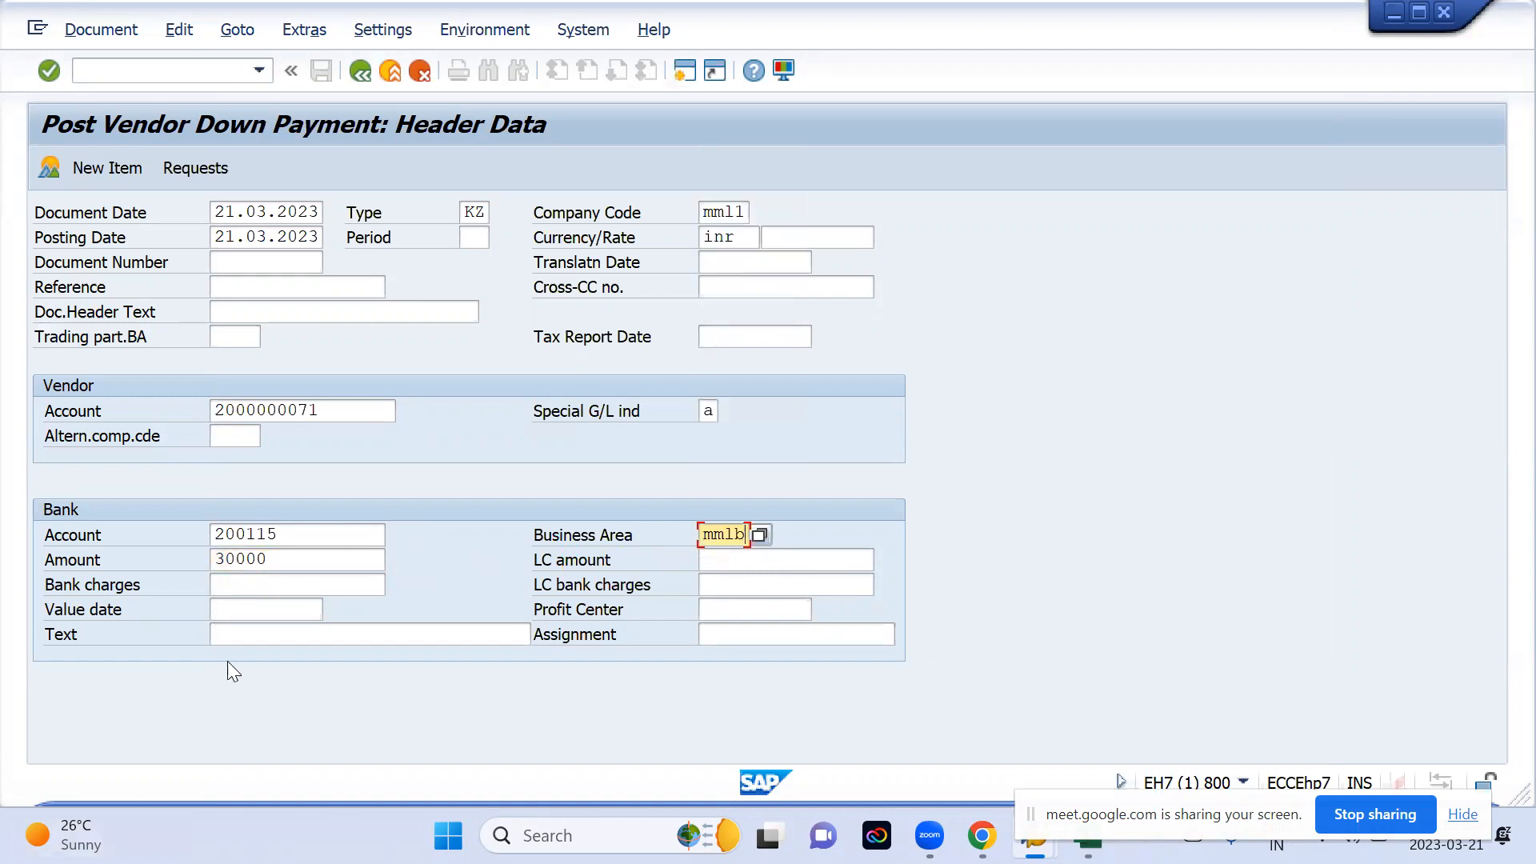
- Set the bank item text to "Adv. Payment to vendor" and continue to the vendor item
click(260, 634)
key(Down)
key(Down)
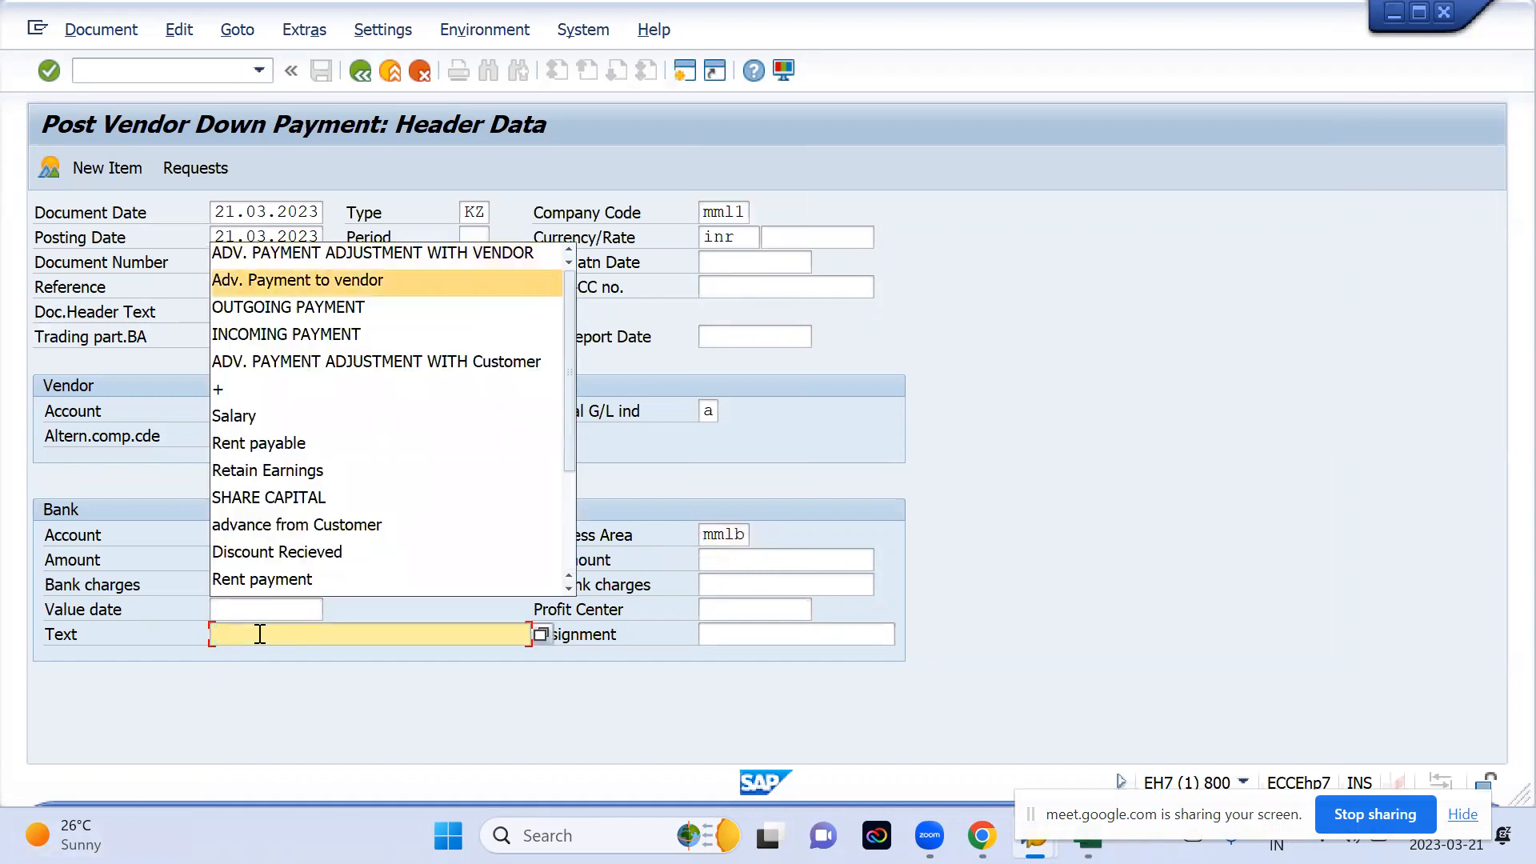
key(Return)
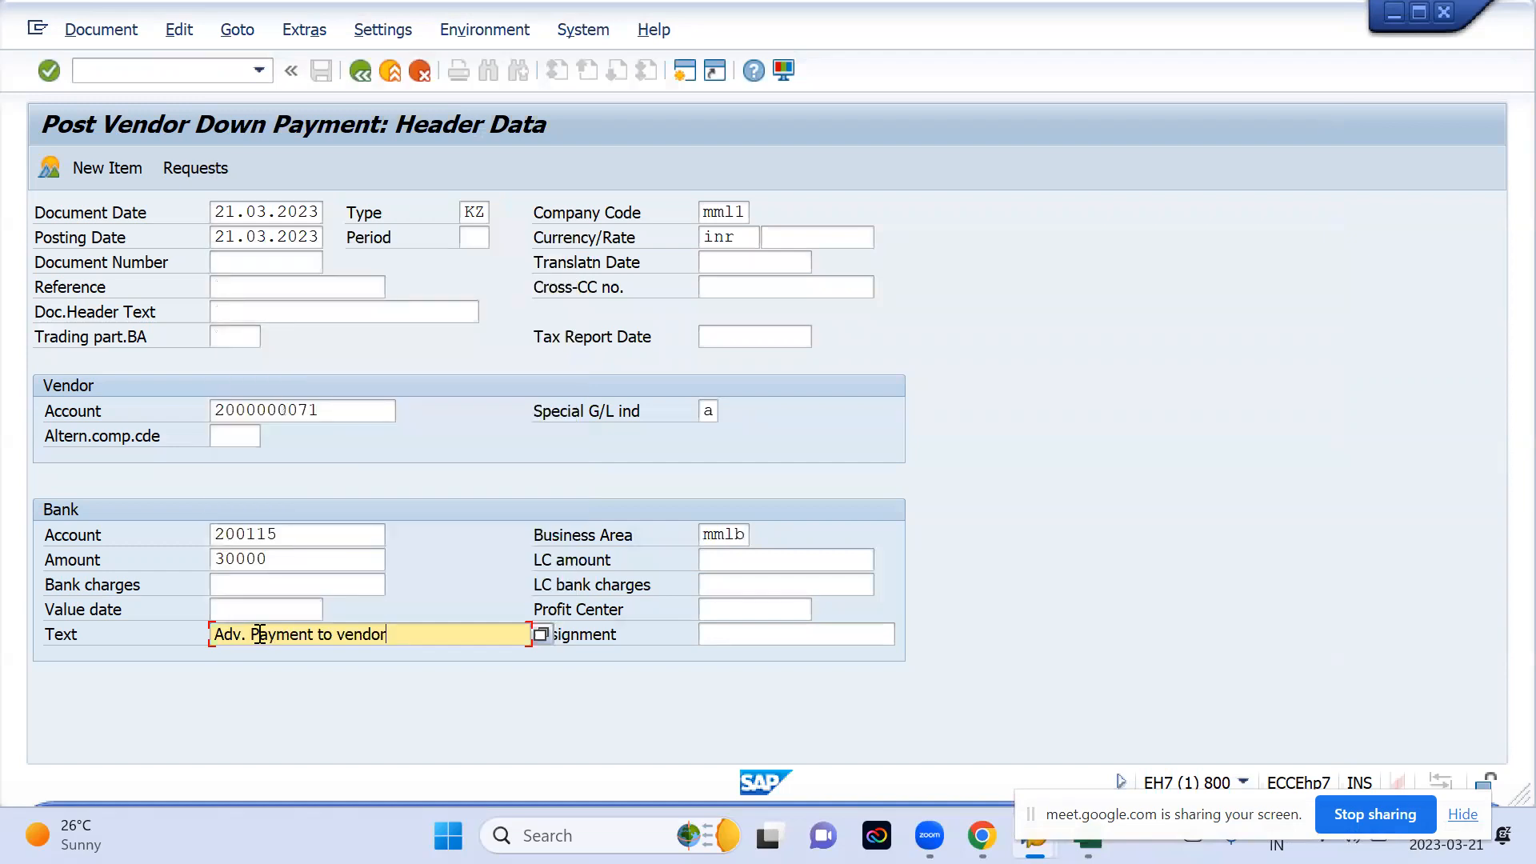
key(Return)
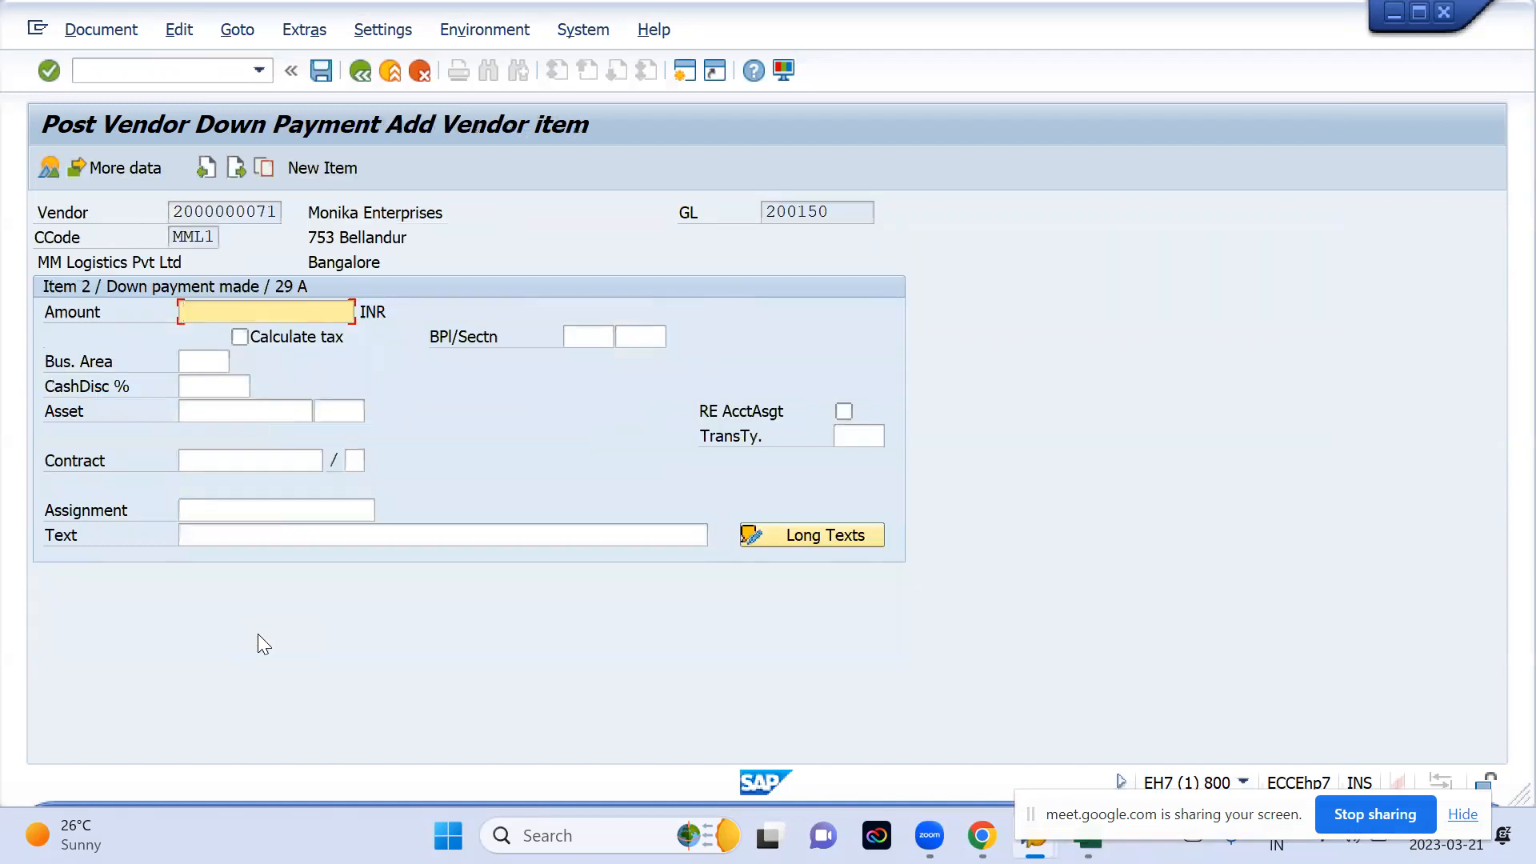
- Fill in the vendor item with amount 30000 and the text "Adv. Payment to vendor"
text(30000)
key(Down)
key(Down)
key(Down)
key(Down)
key(Down)
key(Down)
key(Down)
key(Down)
key(Down)
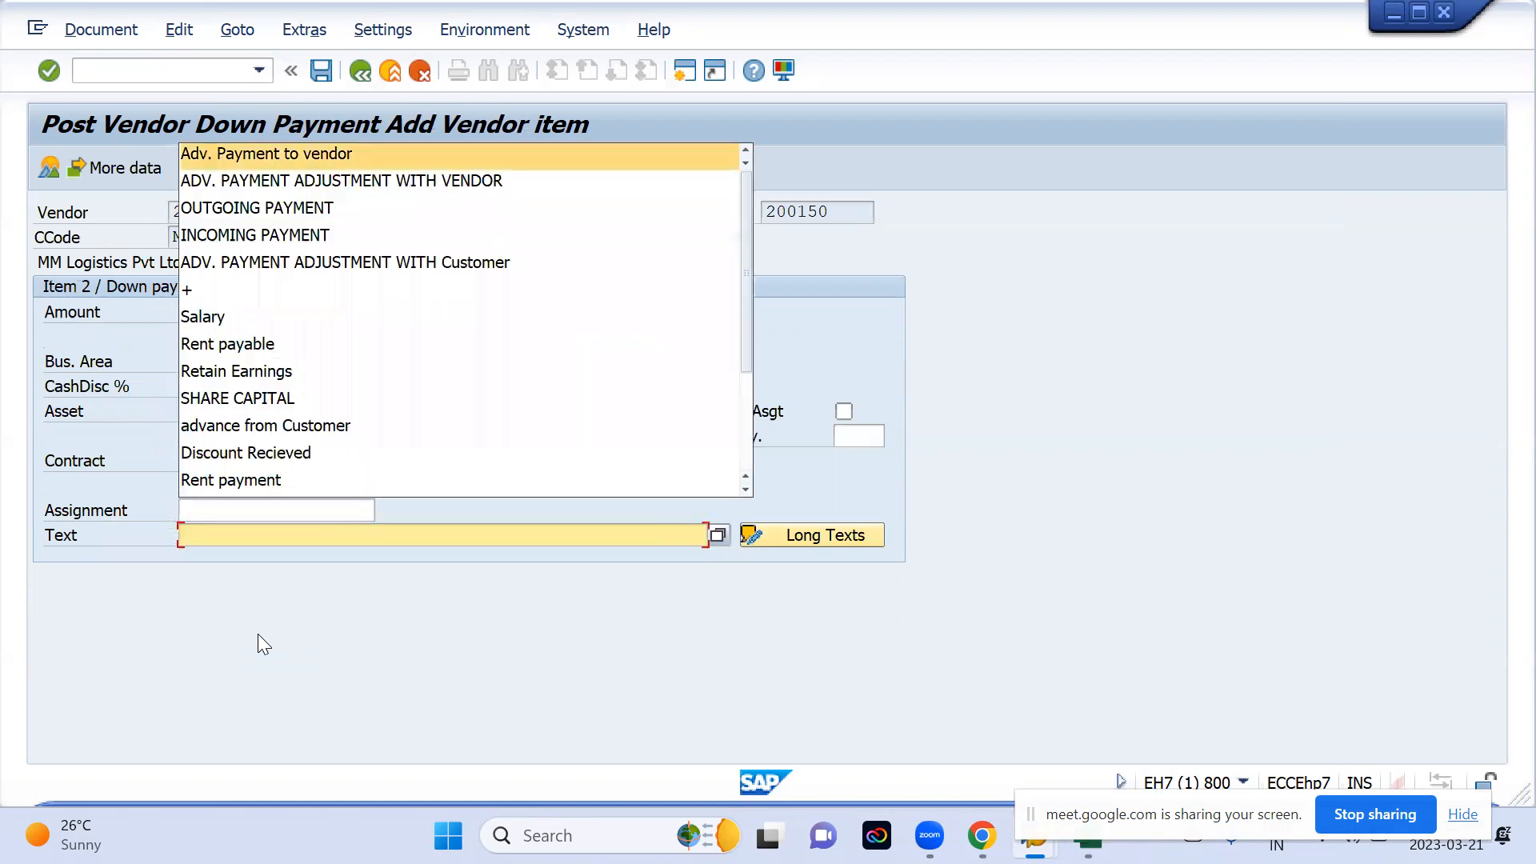
key(Return)
key(Return)
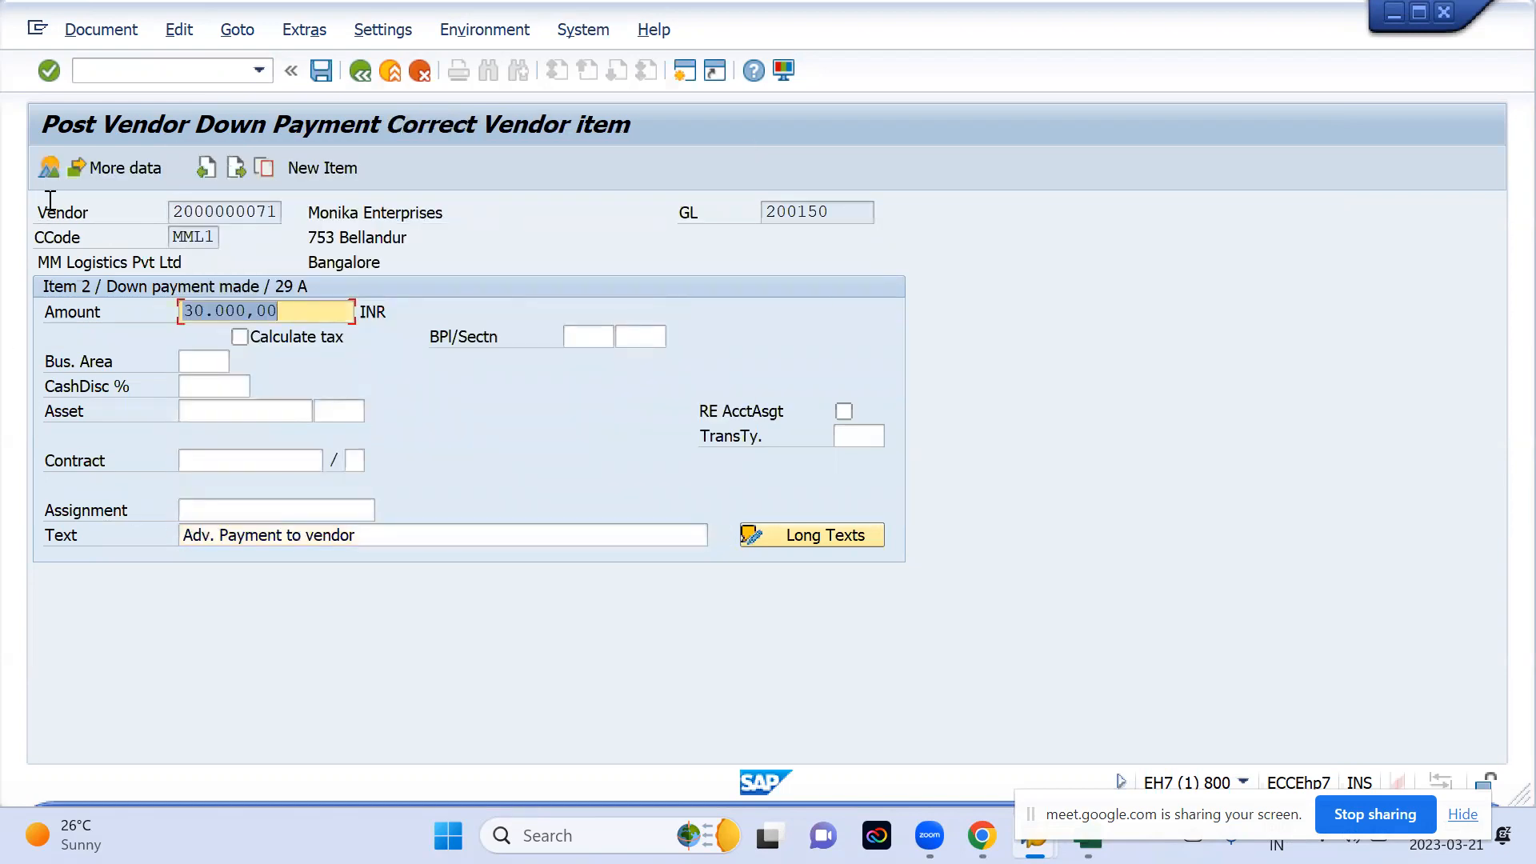
- Display the down payment's document overview and post the document
click(41, 166)
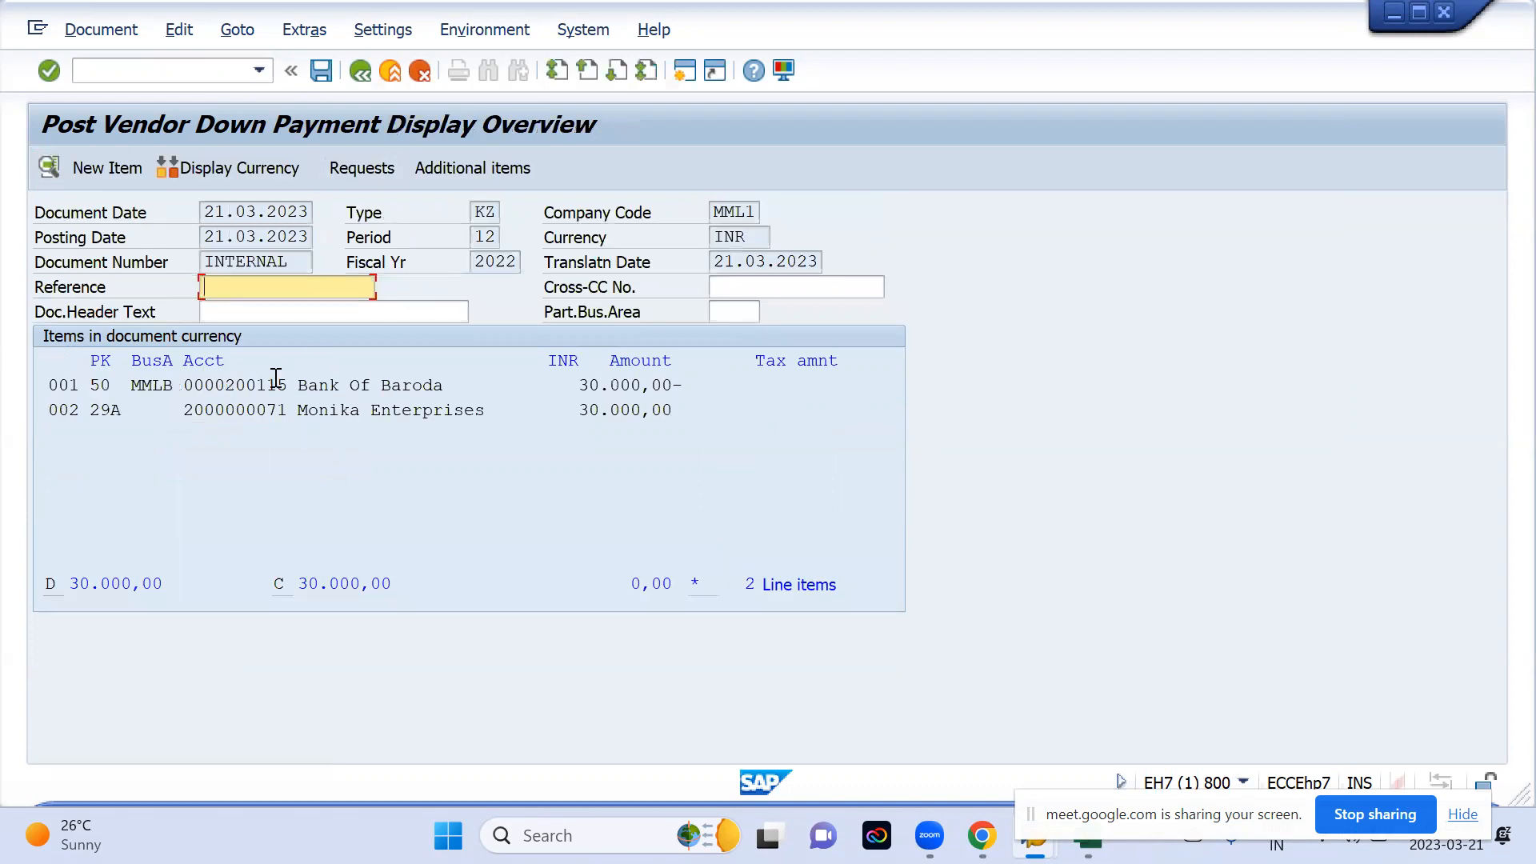
click(320, 72)
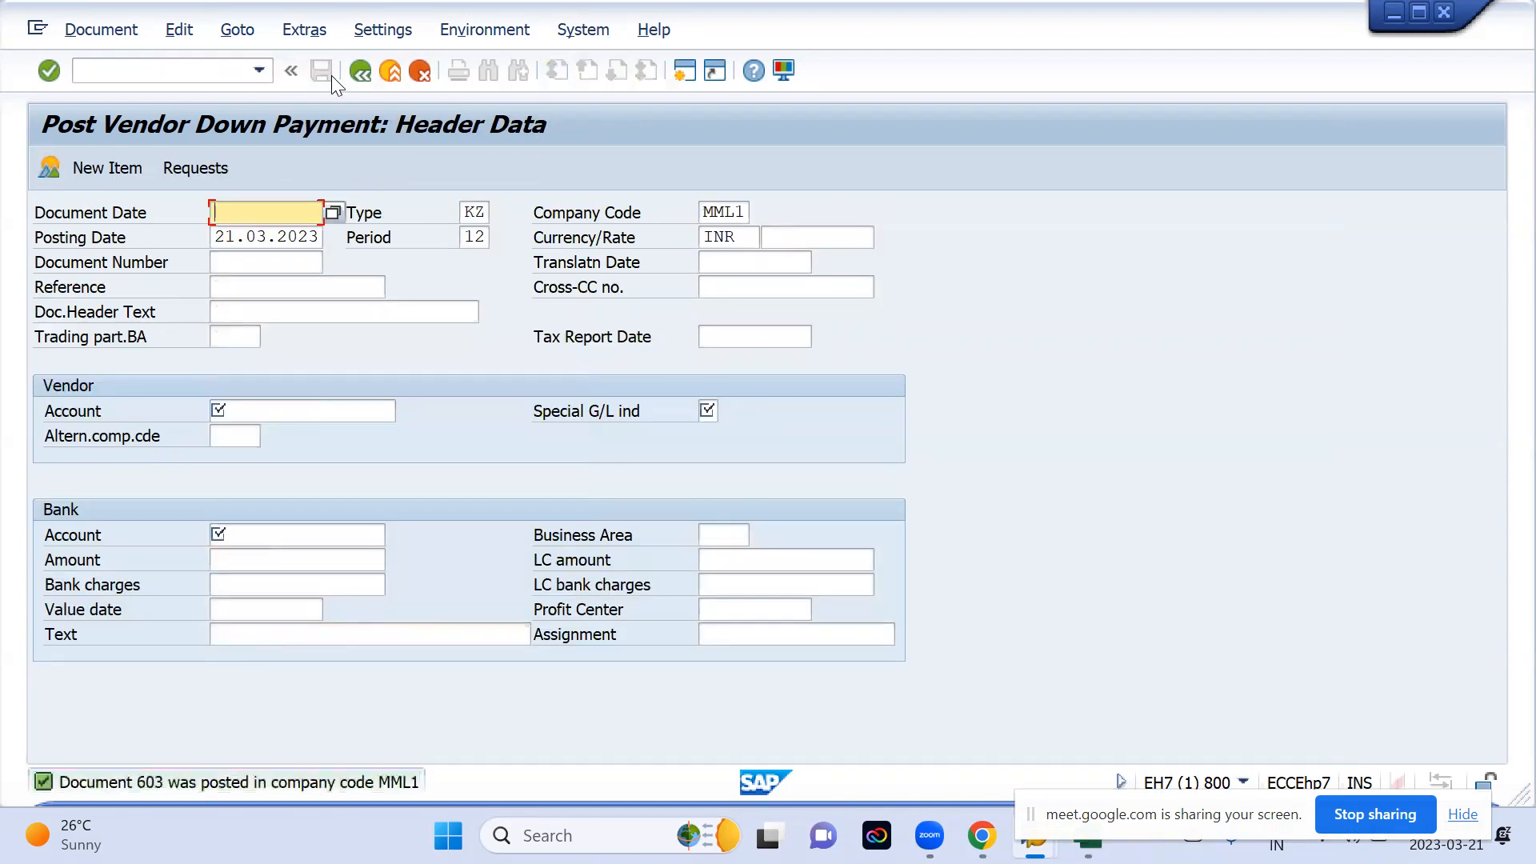
- Replace the current transaction with vendor invoice entry using the command /nfb60
click(171, 67)
text(/)
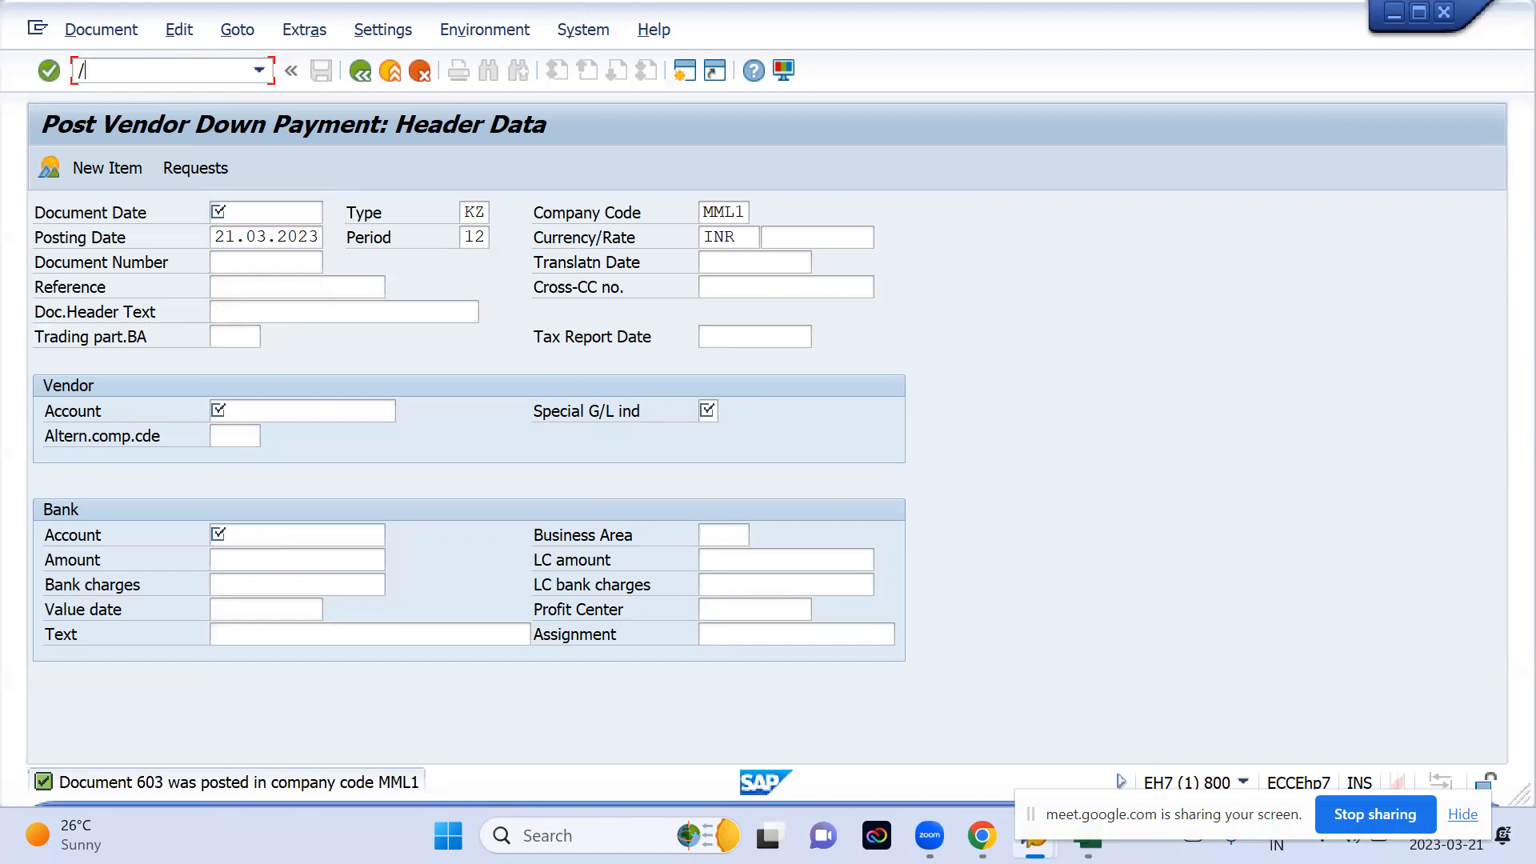
text(nfb60)
key(Return)
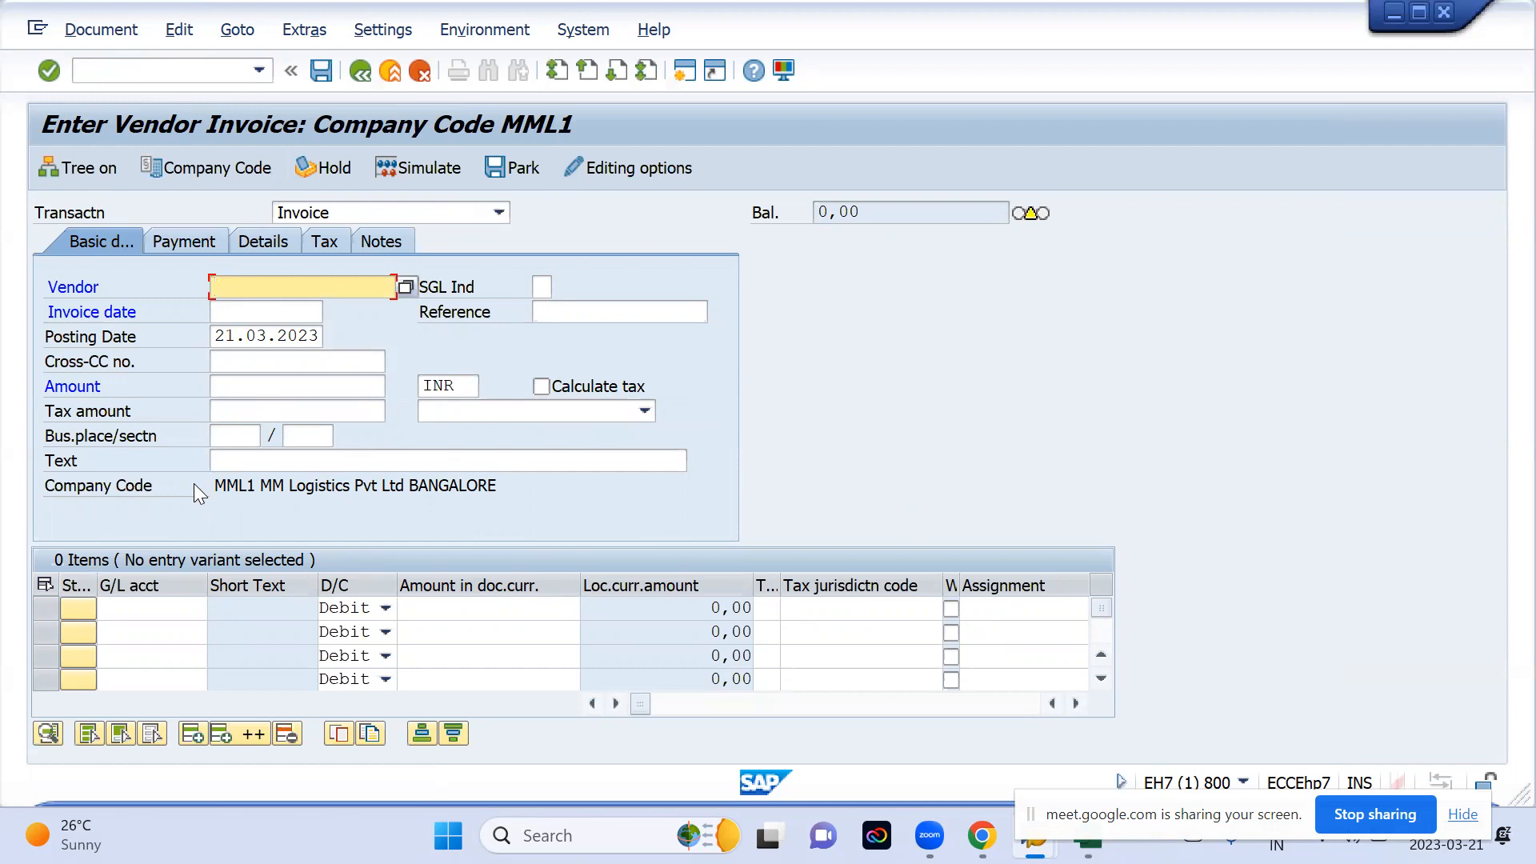
- Select company code MML1's vendor for the invoice and set the invoice date to 21.03.2023
click(403, 285)
key(Return)
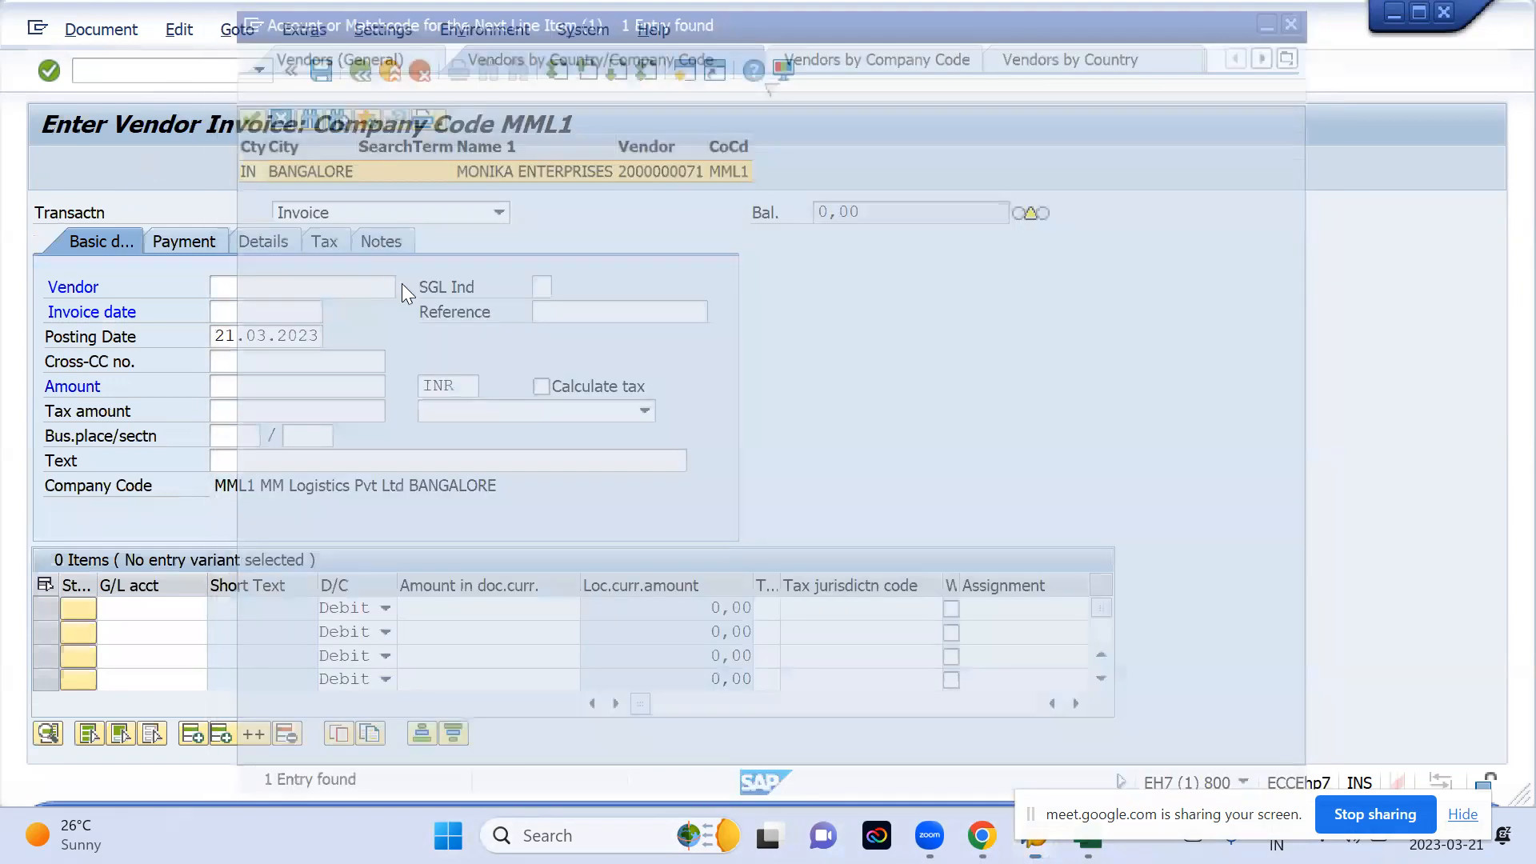
key(Down)
key(ctrl+a)
key(ctrl+c)
key(Up)
key(ctrl+v)
- Enter 45632 as the invoice reference and 50000 as the invoice amount
key(Tab)
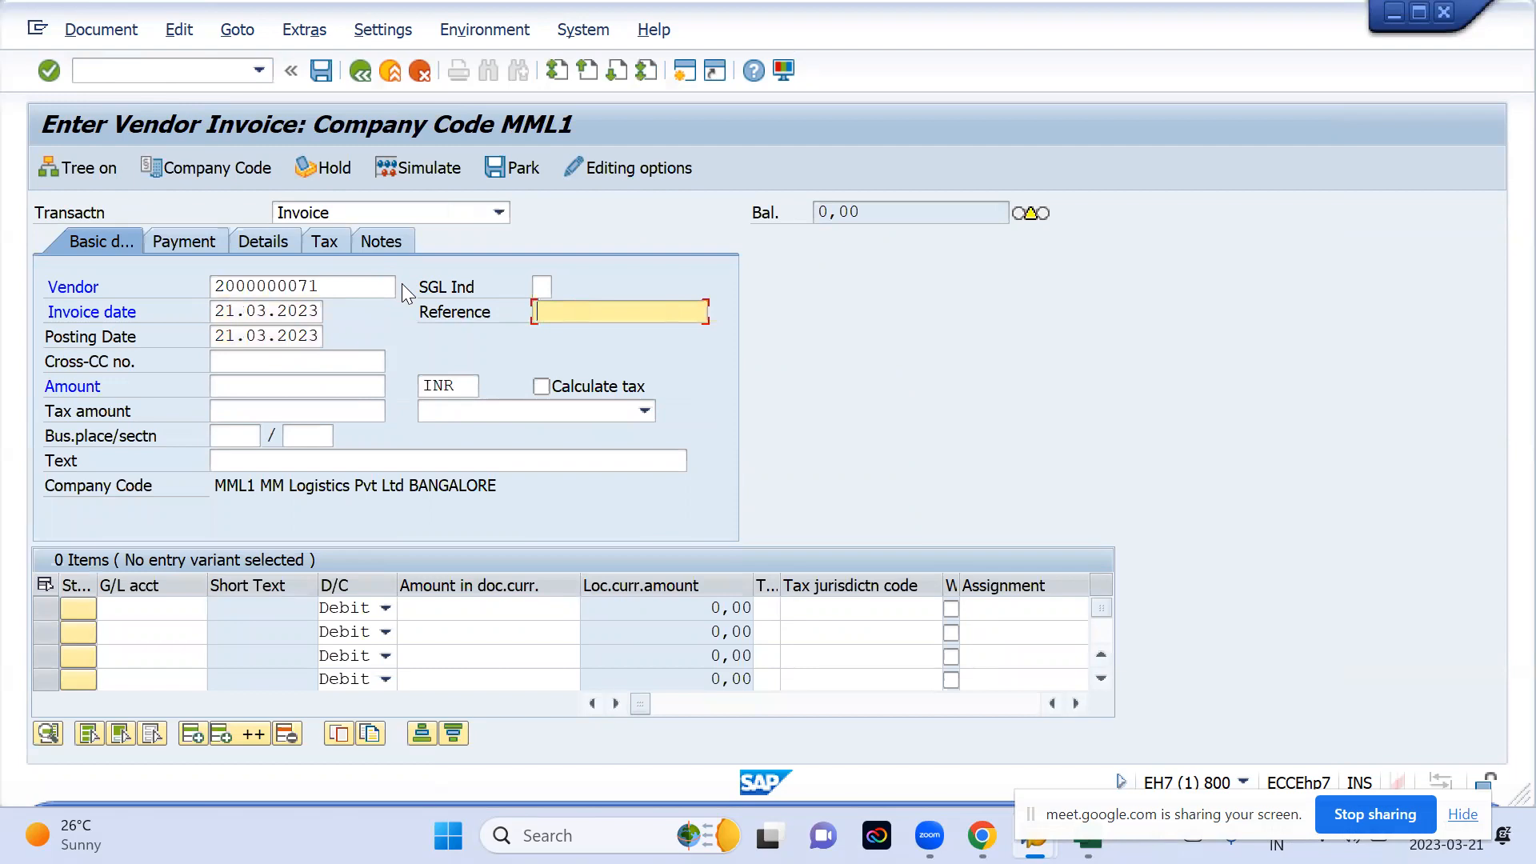
text(45632)
click(245, 389)
text(50000)
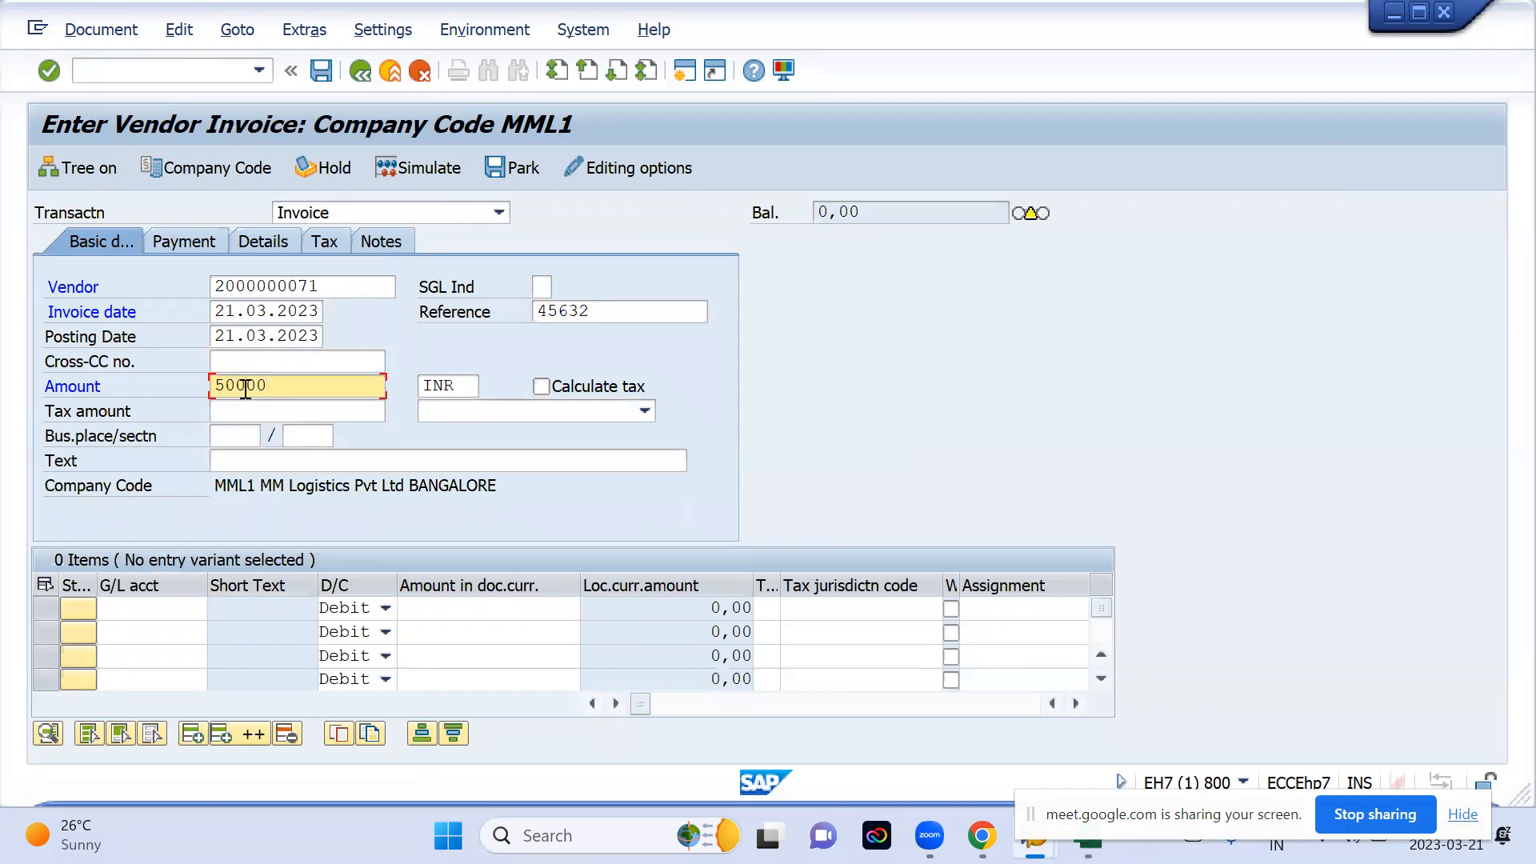
- Add a debit line item of 50000 to G/L account 200105 and acknowledge the down payment information
click(145, 611)
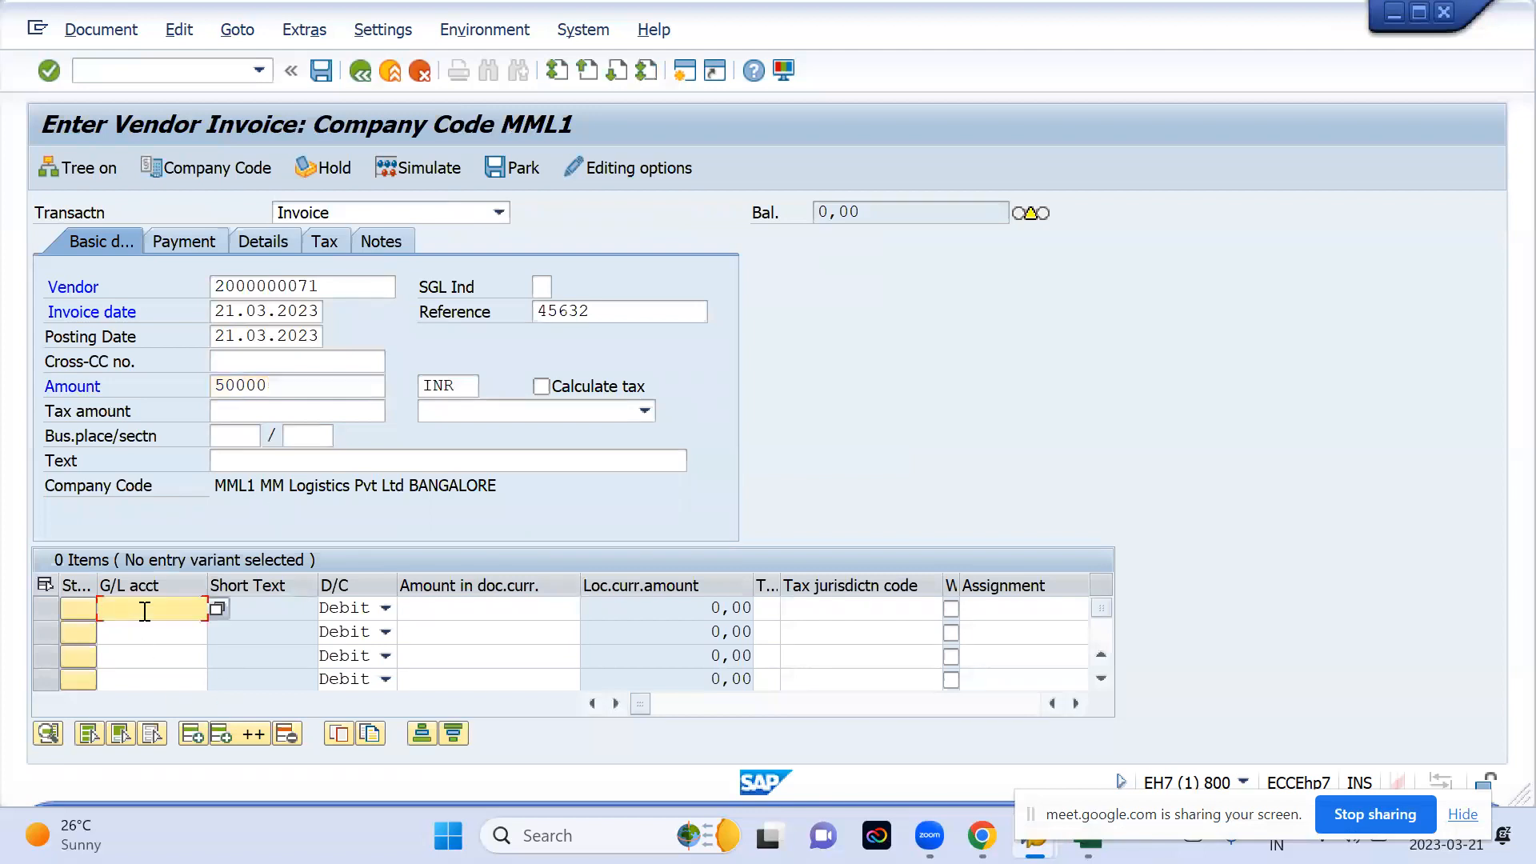
click(145, 611)
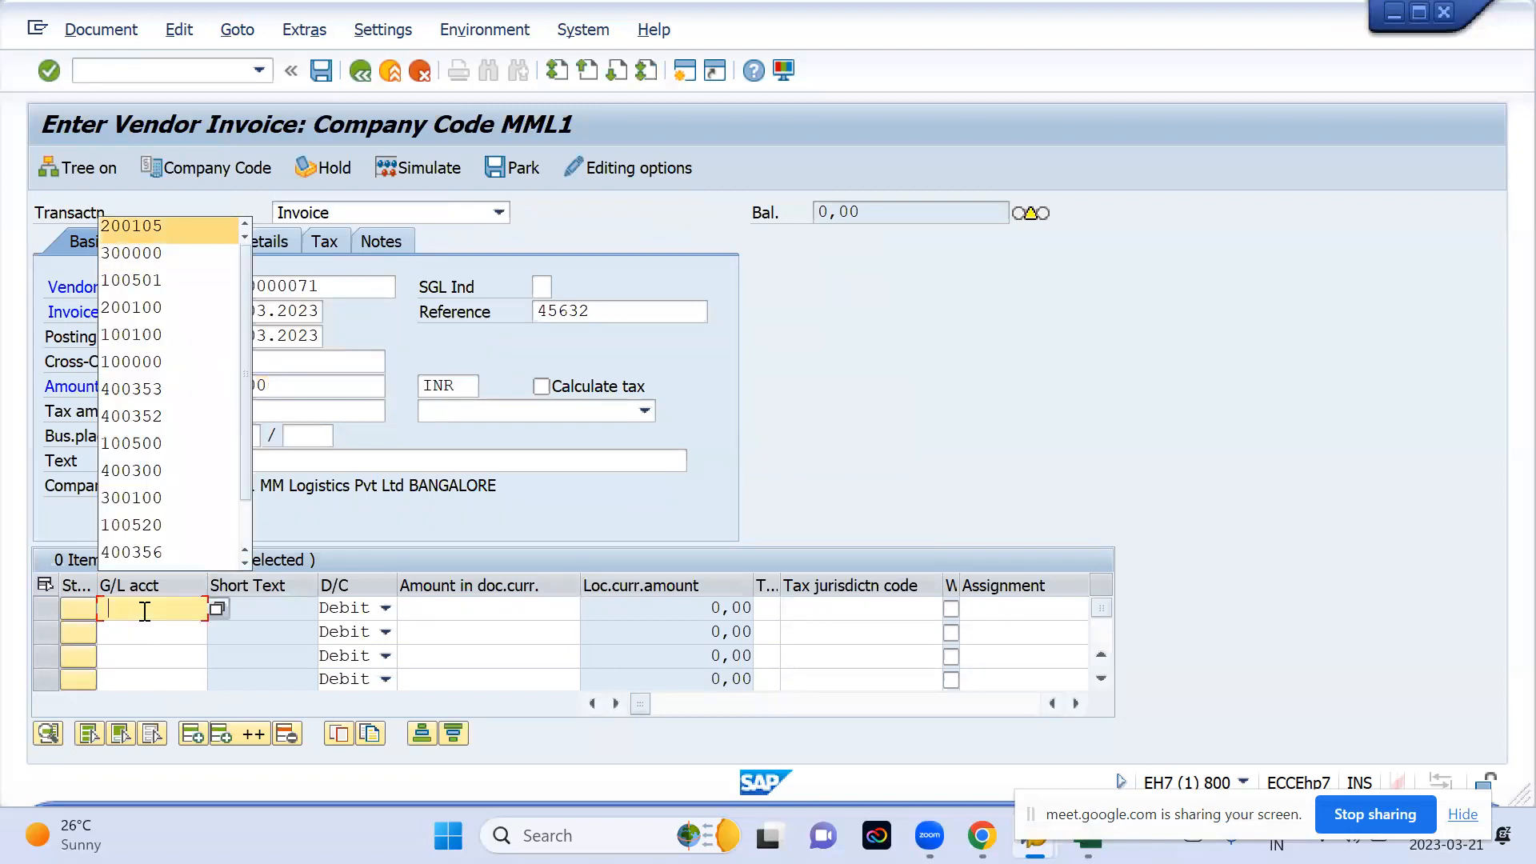
key(Return)
key(Tab)
key(Tab)
key(Tab)
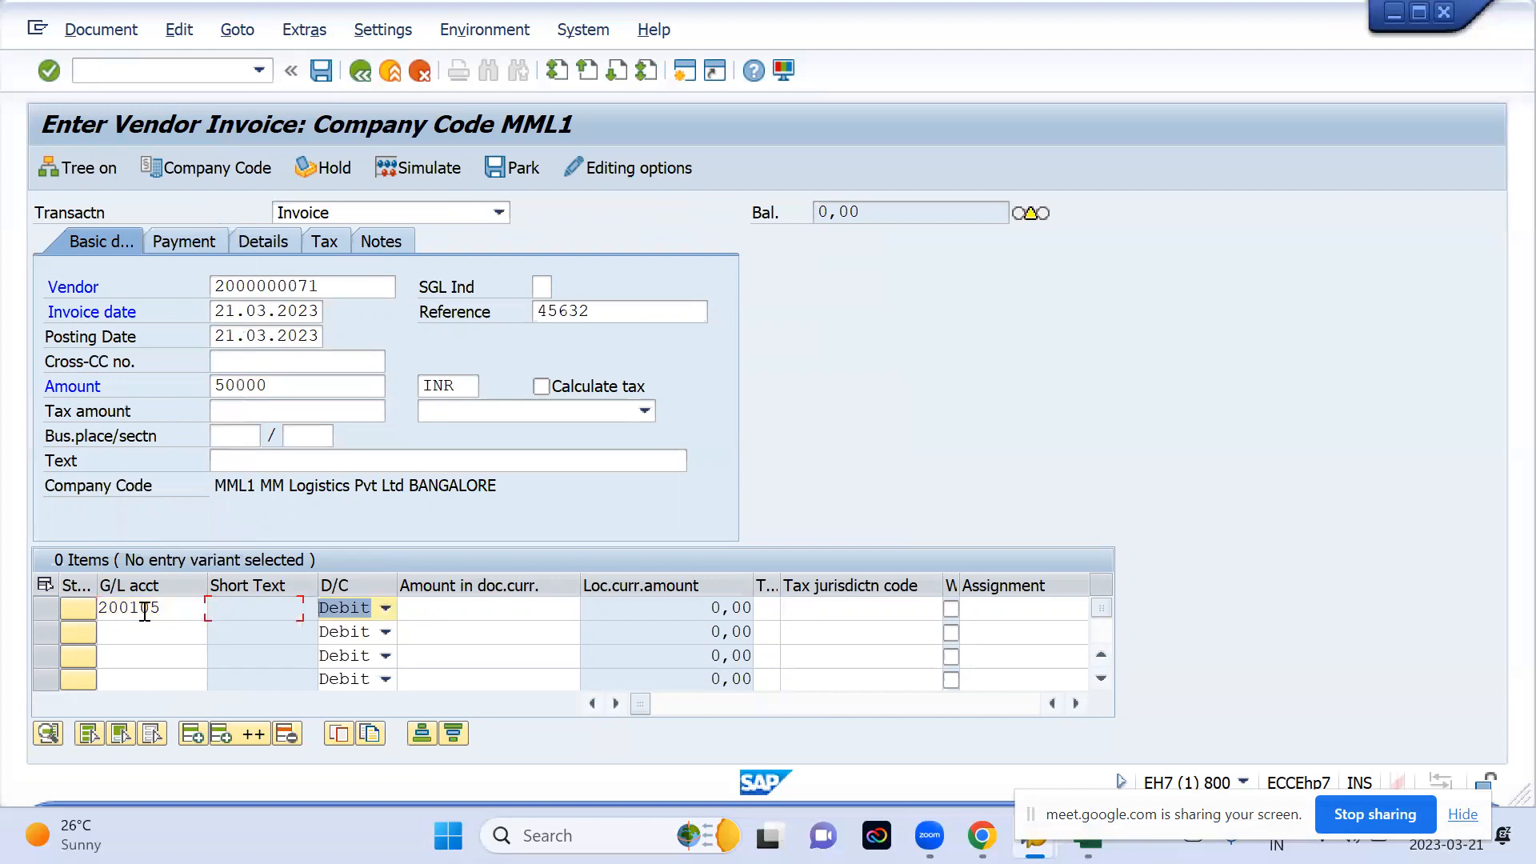
key(shift+Tab)
text(500)
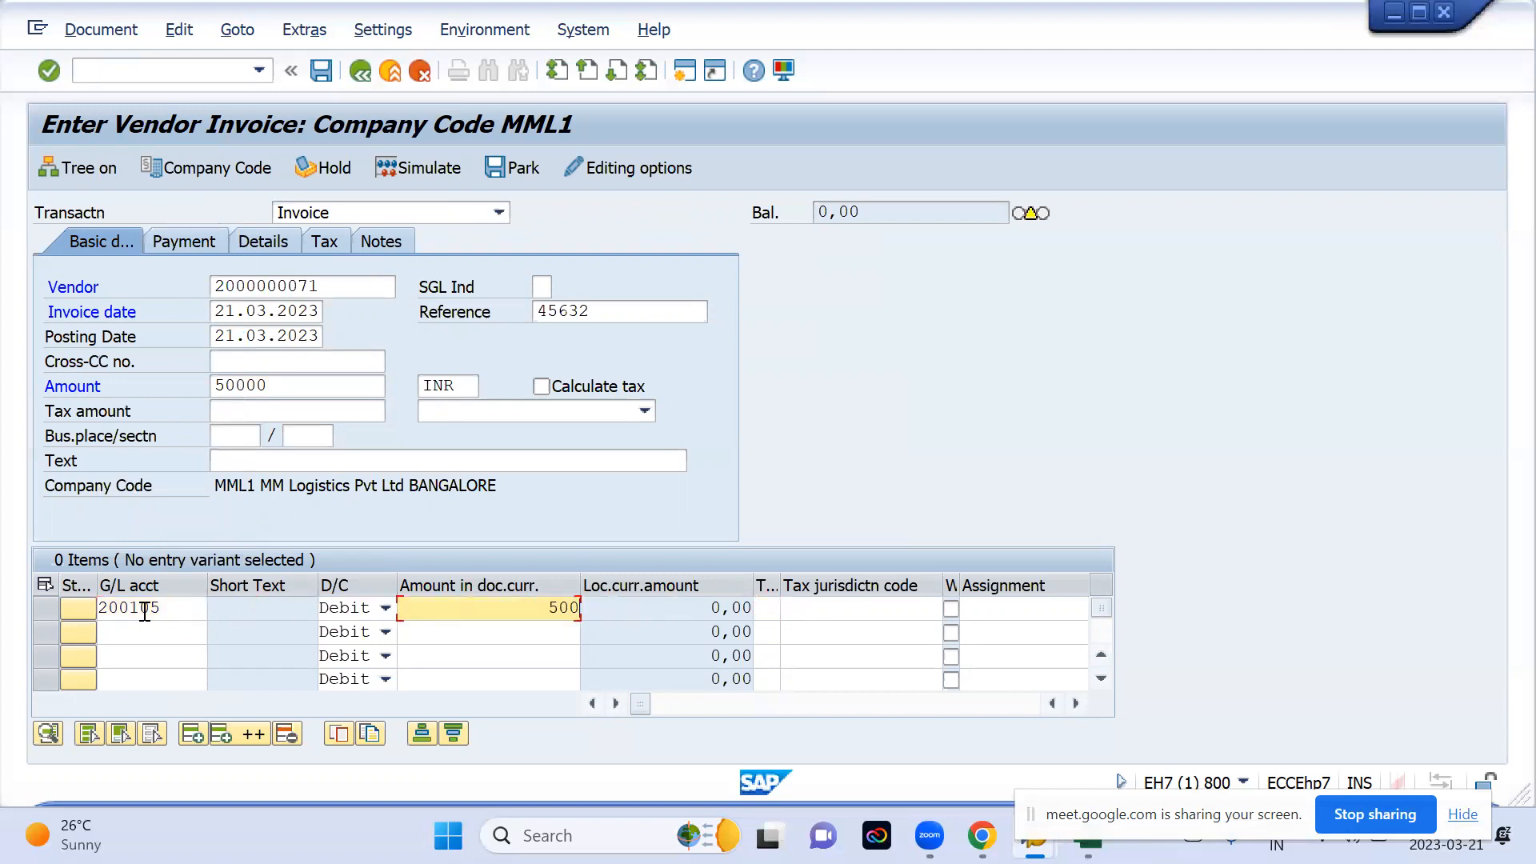
text(00)
key(Return)
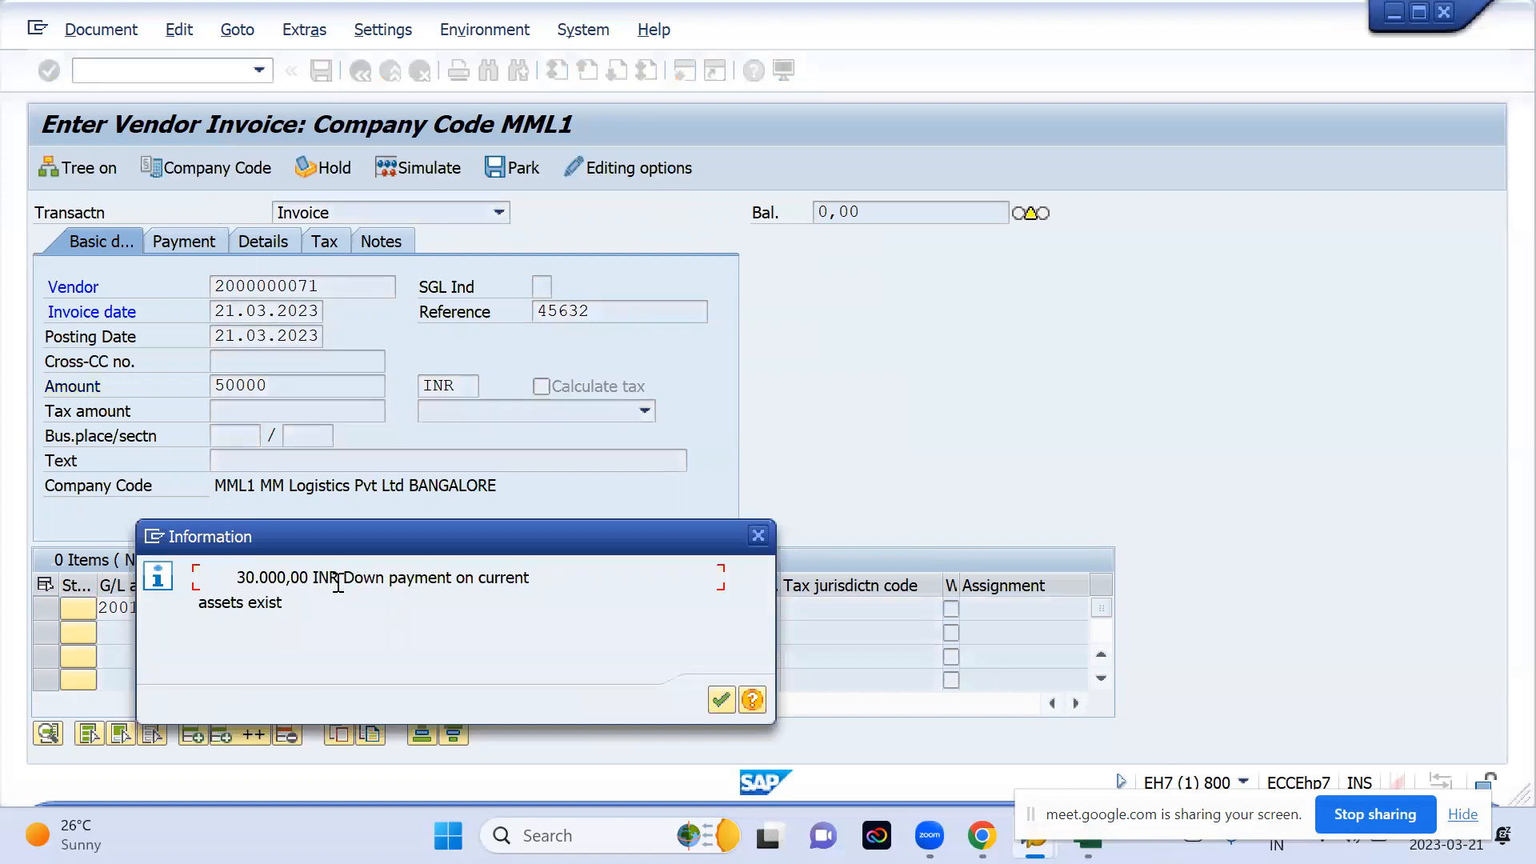
click(720, 701)
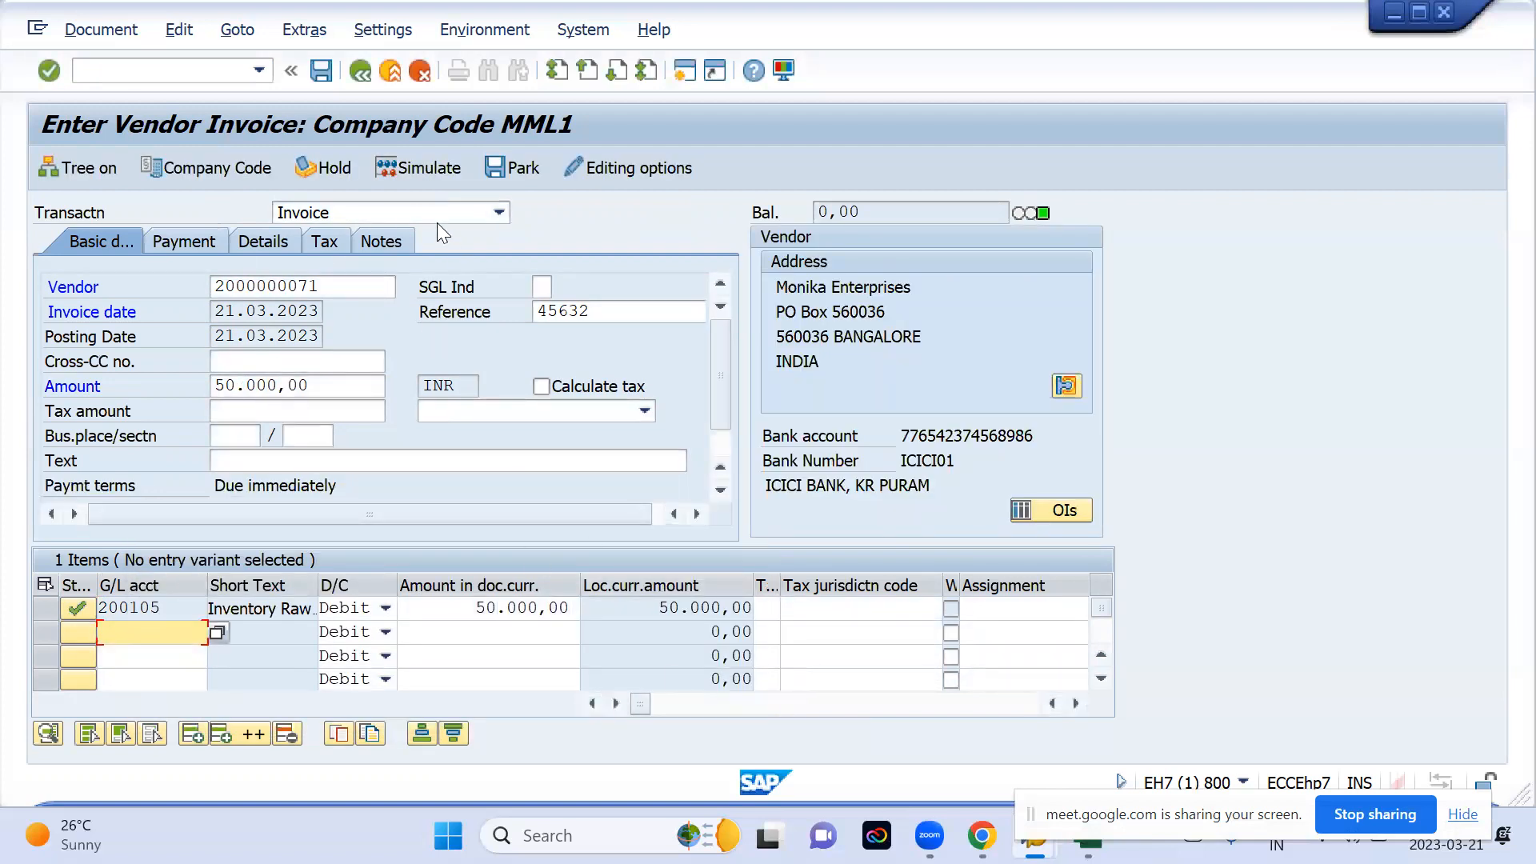
- Simulate the vendor invoice and post it from the document overview
click(413, 170)
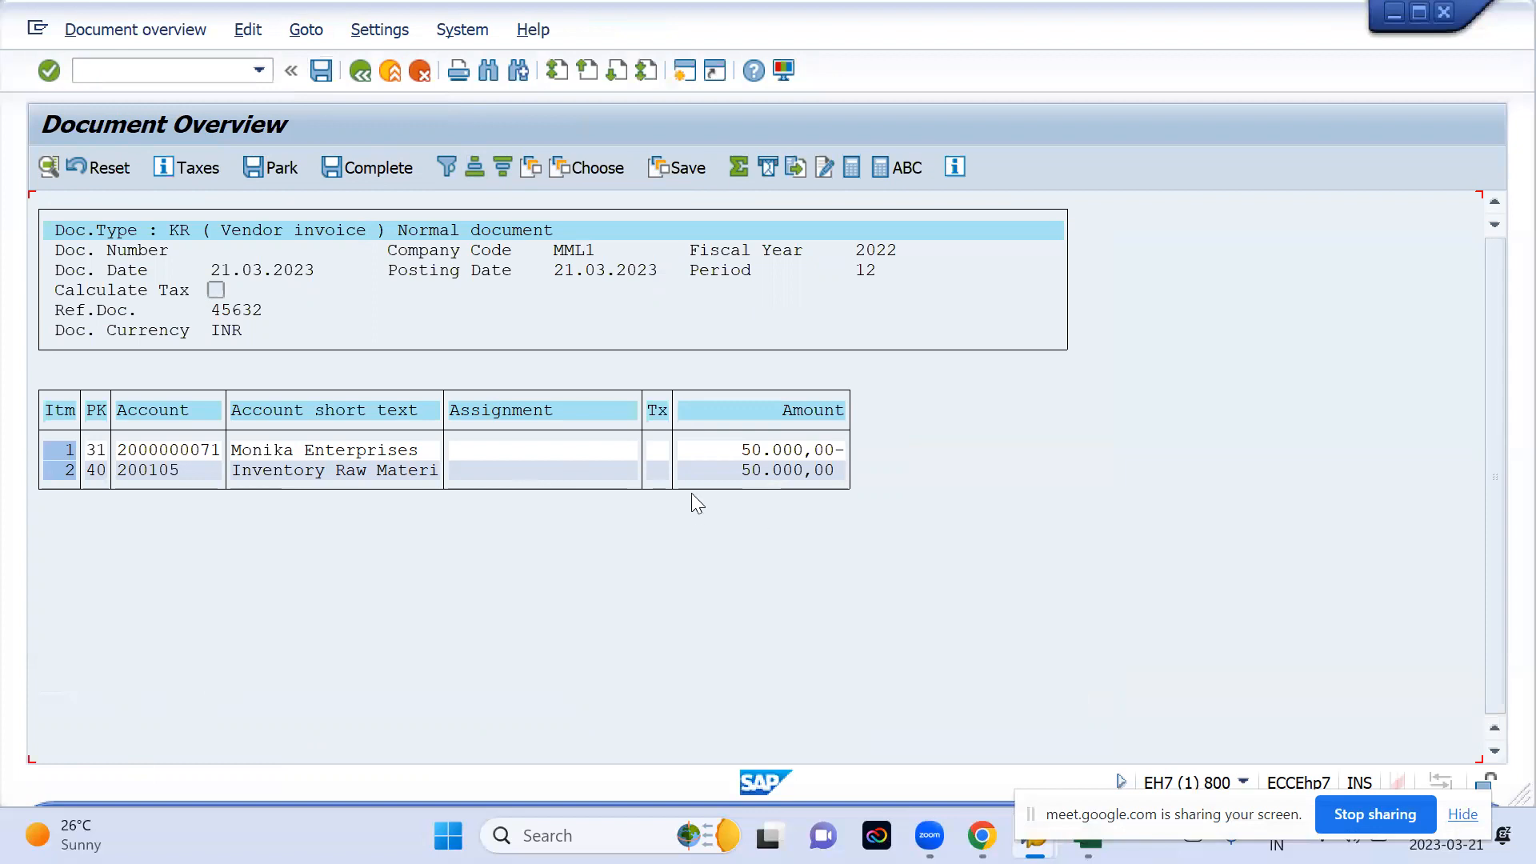
click(322, 70)
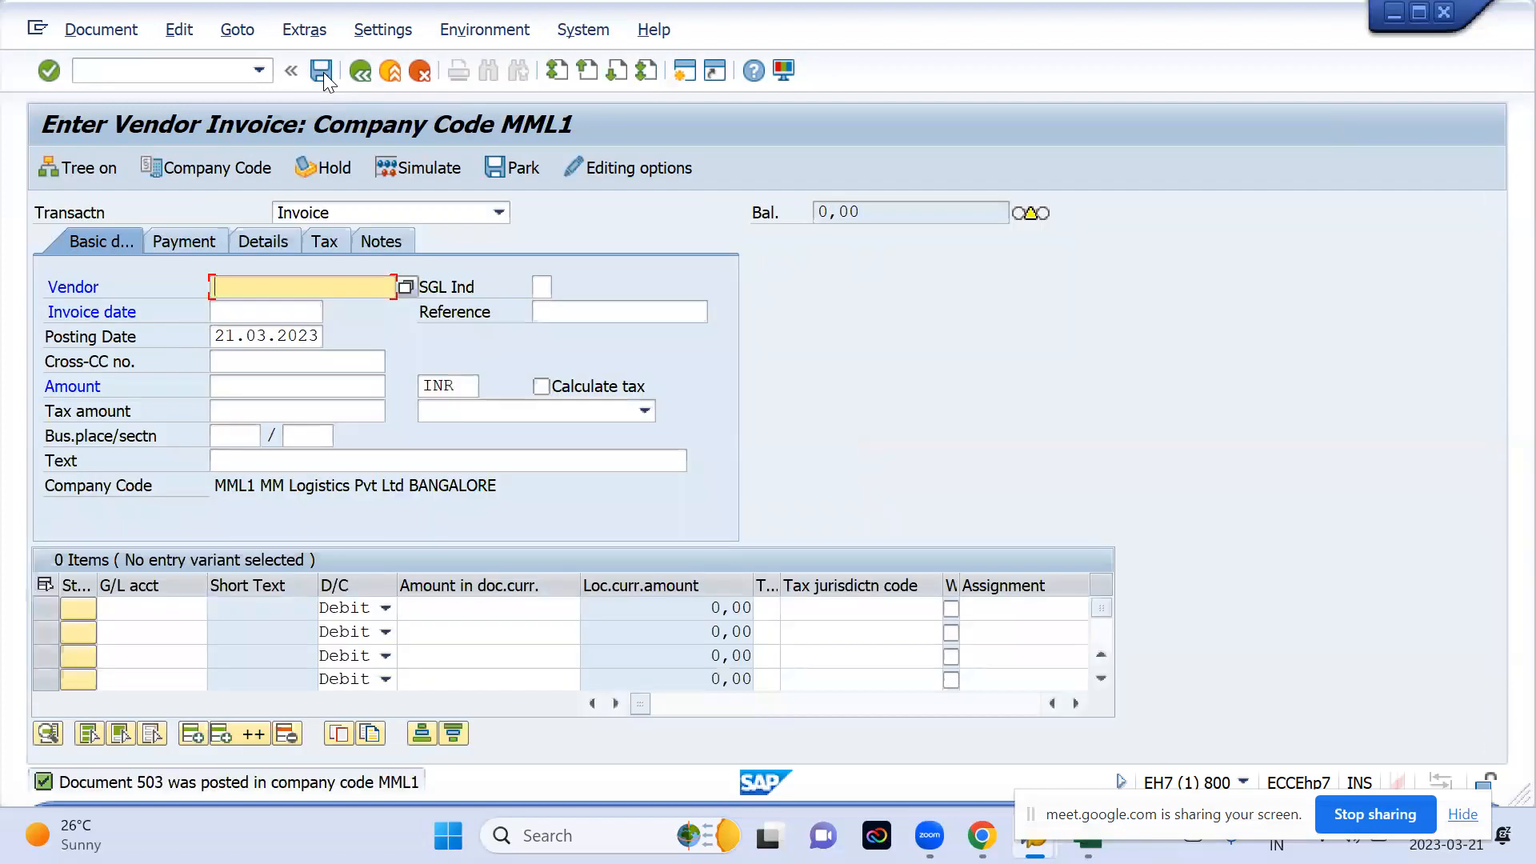
- Open vendor line item display FBL1N in a new session and select the vendor's account
click(684, 72)
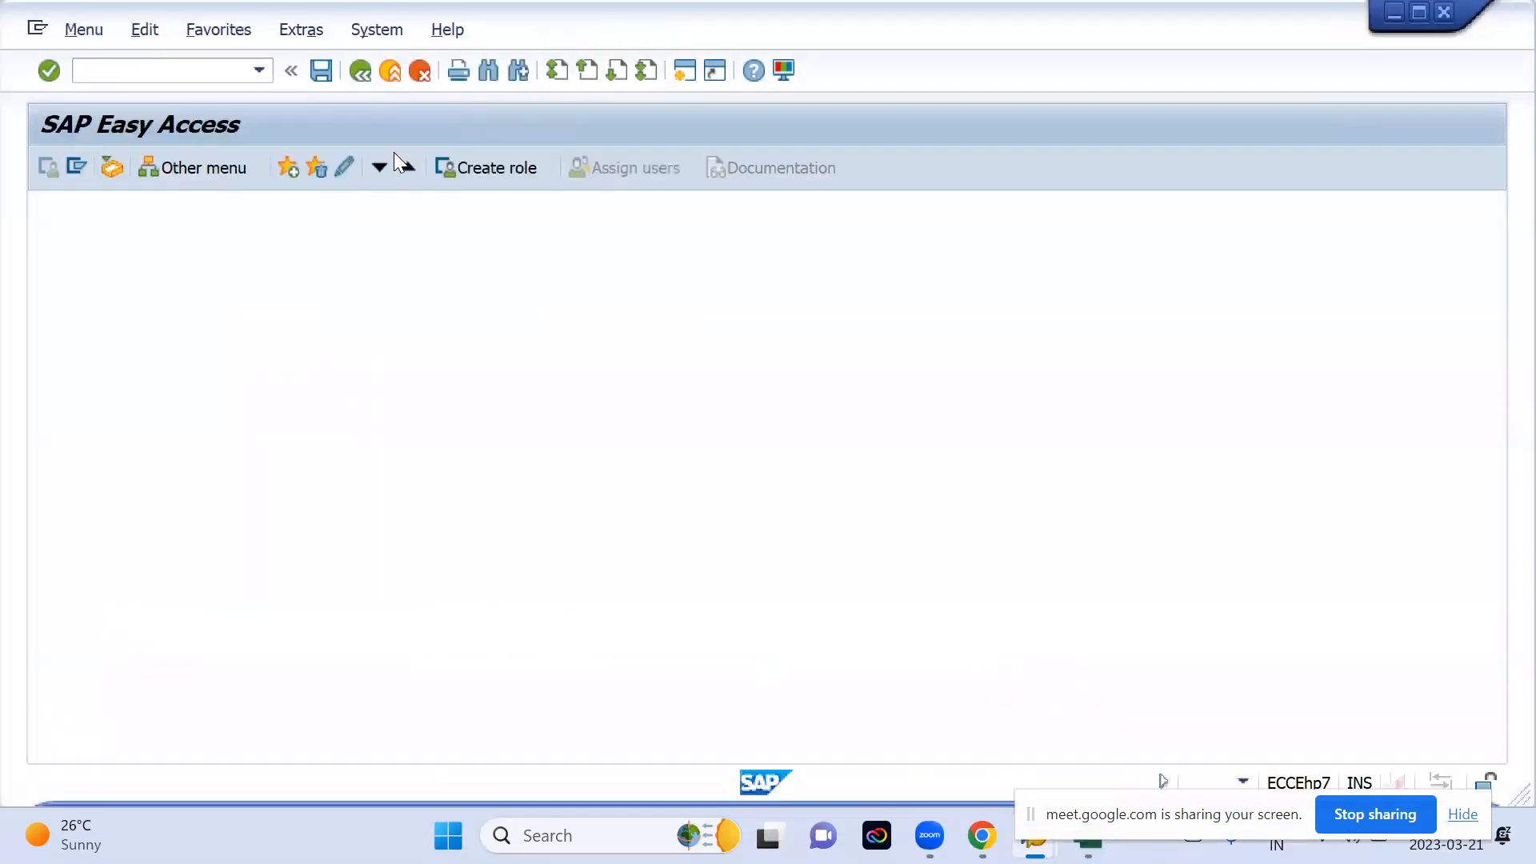
text(fbl1n)
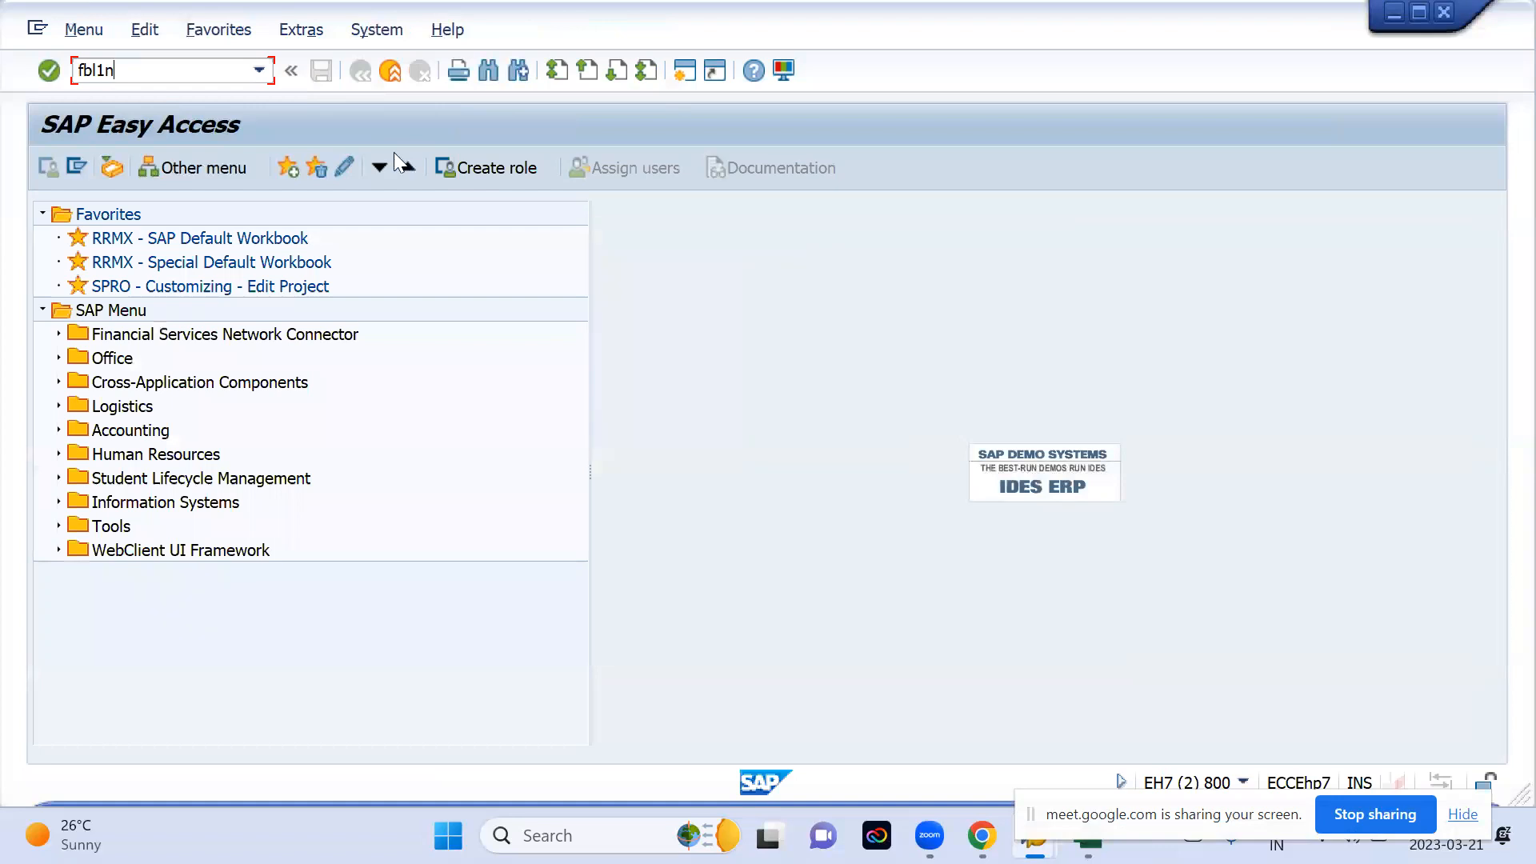
key(Return)
key(space)
key(Down)
key(Return)
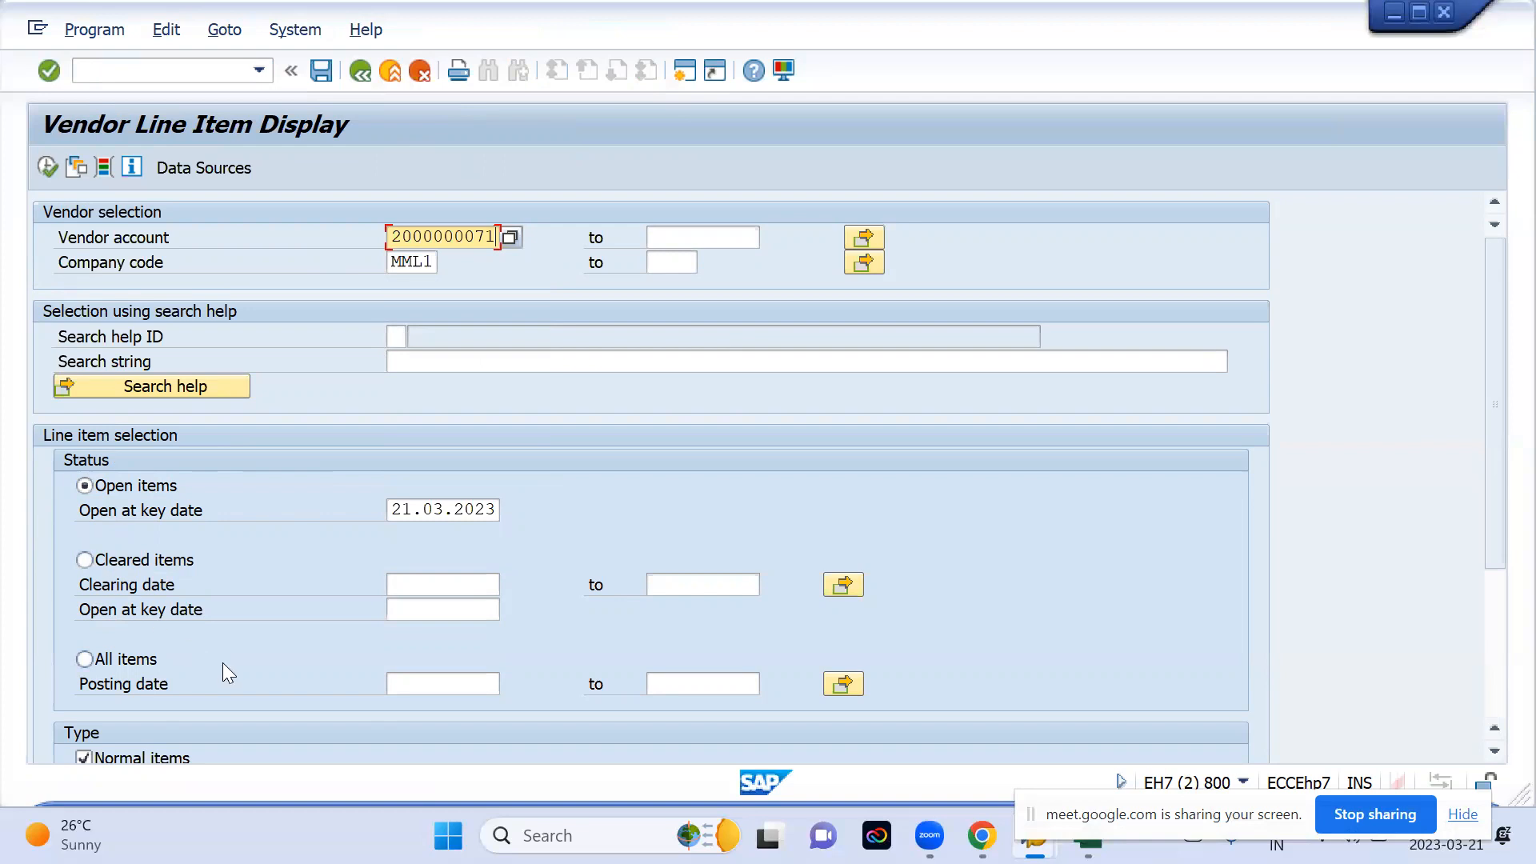
- Display all of the vendor's line items in company code MML1, with special G/L transactions included alongside normal items
click(85, 659)
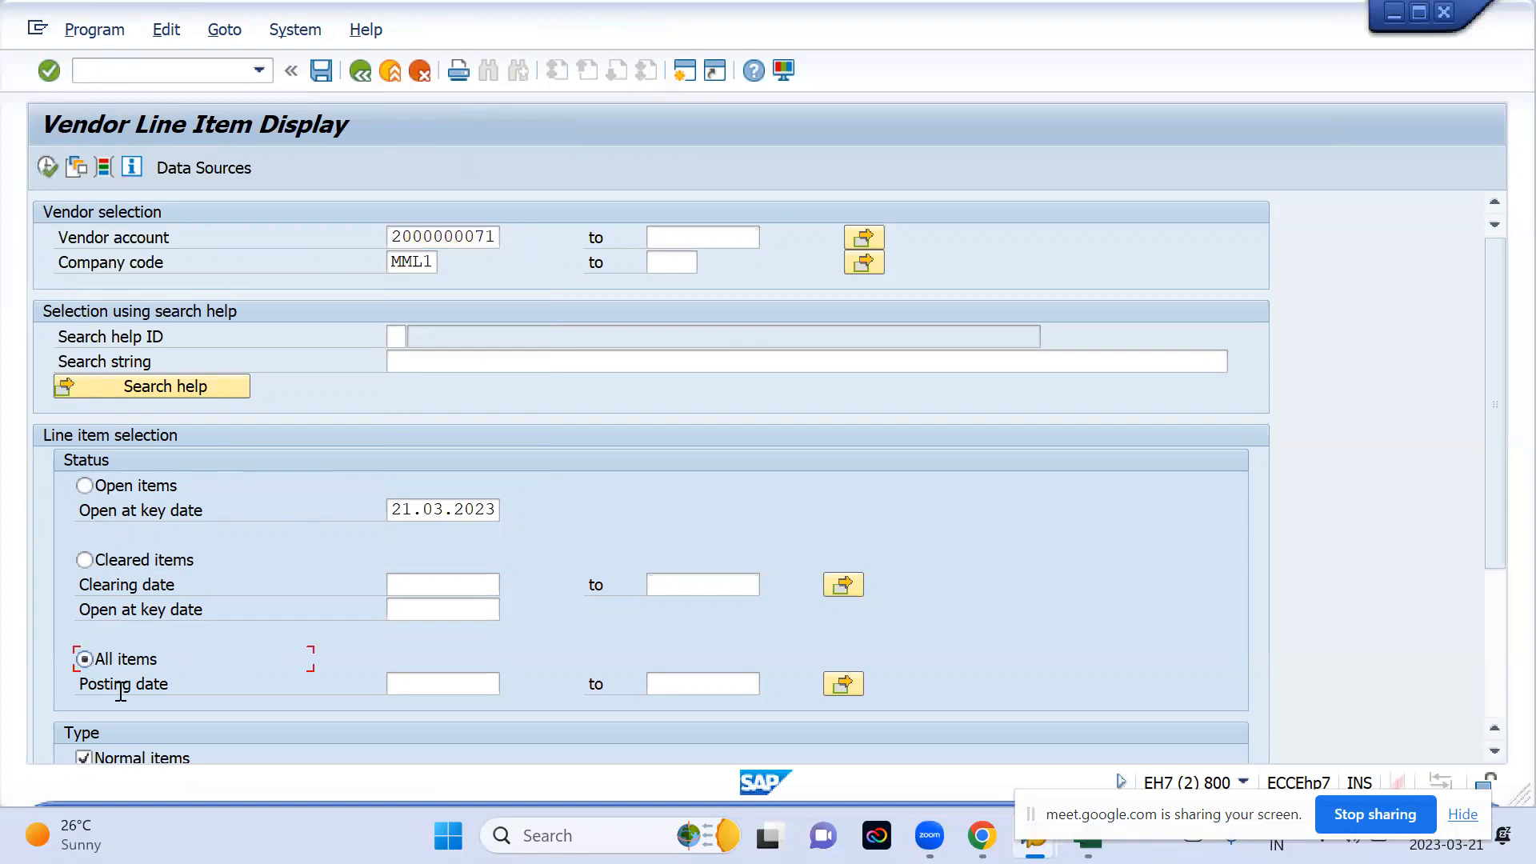
scroll(119, 691, down, 1)
scroll(118, 691, down, 1)
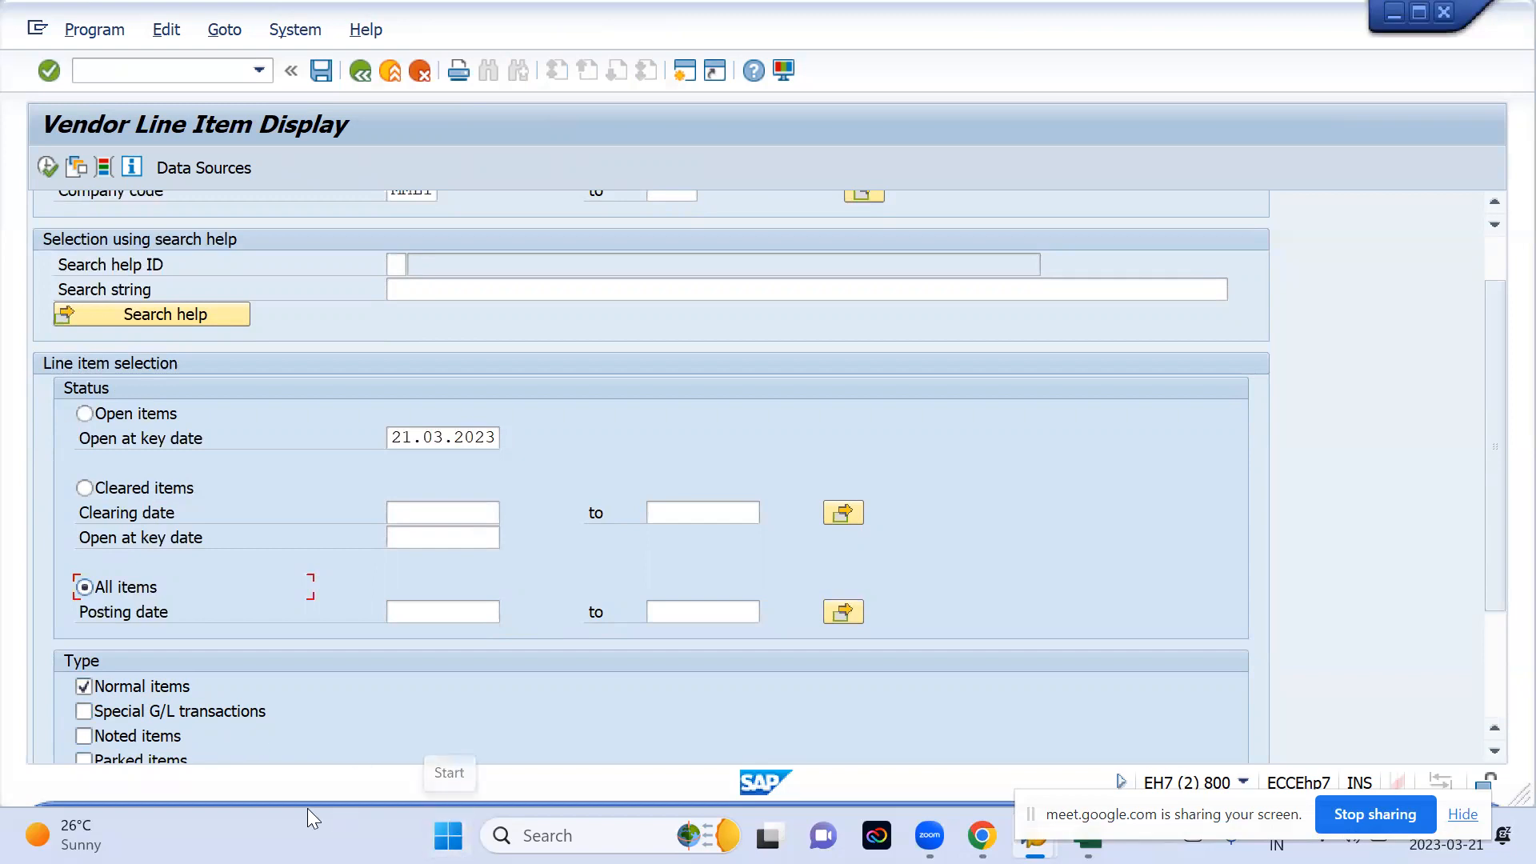
click(83, 710)
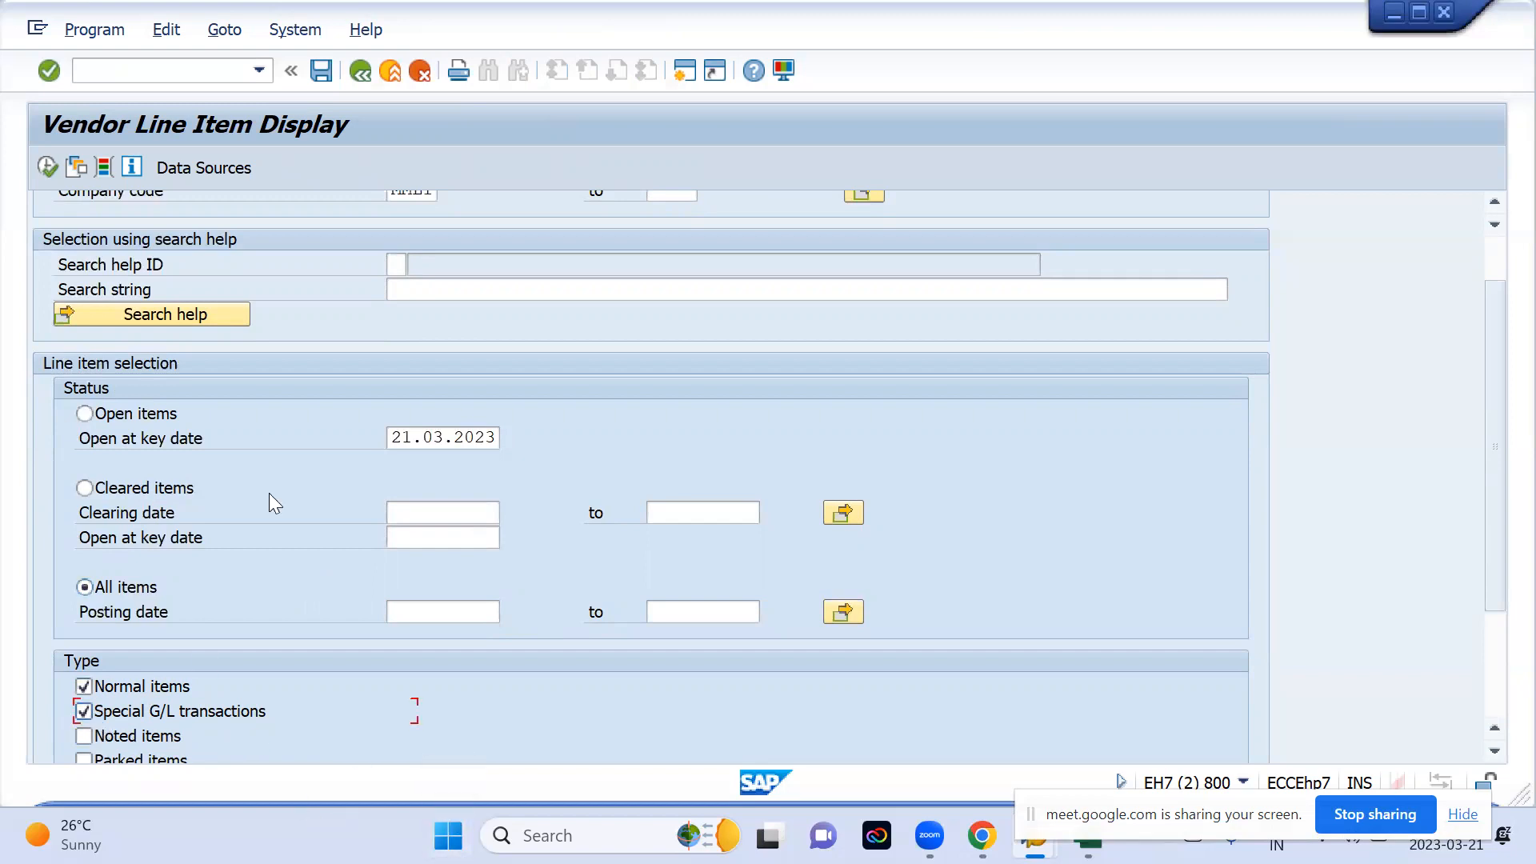
scroll(269, 492, up, 2)
scroll(269, 493, down, 1)
scroll(269, 493, down, 1)
scroll(268, 492, up, 2)
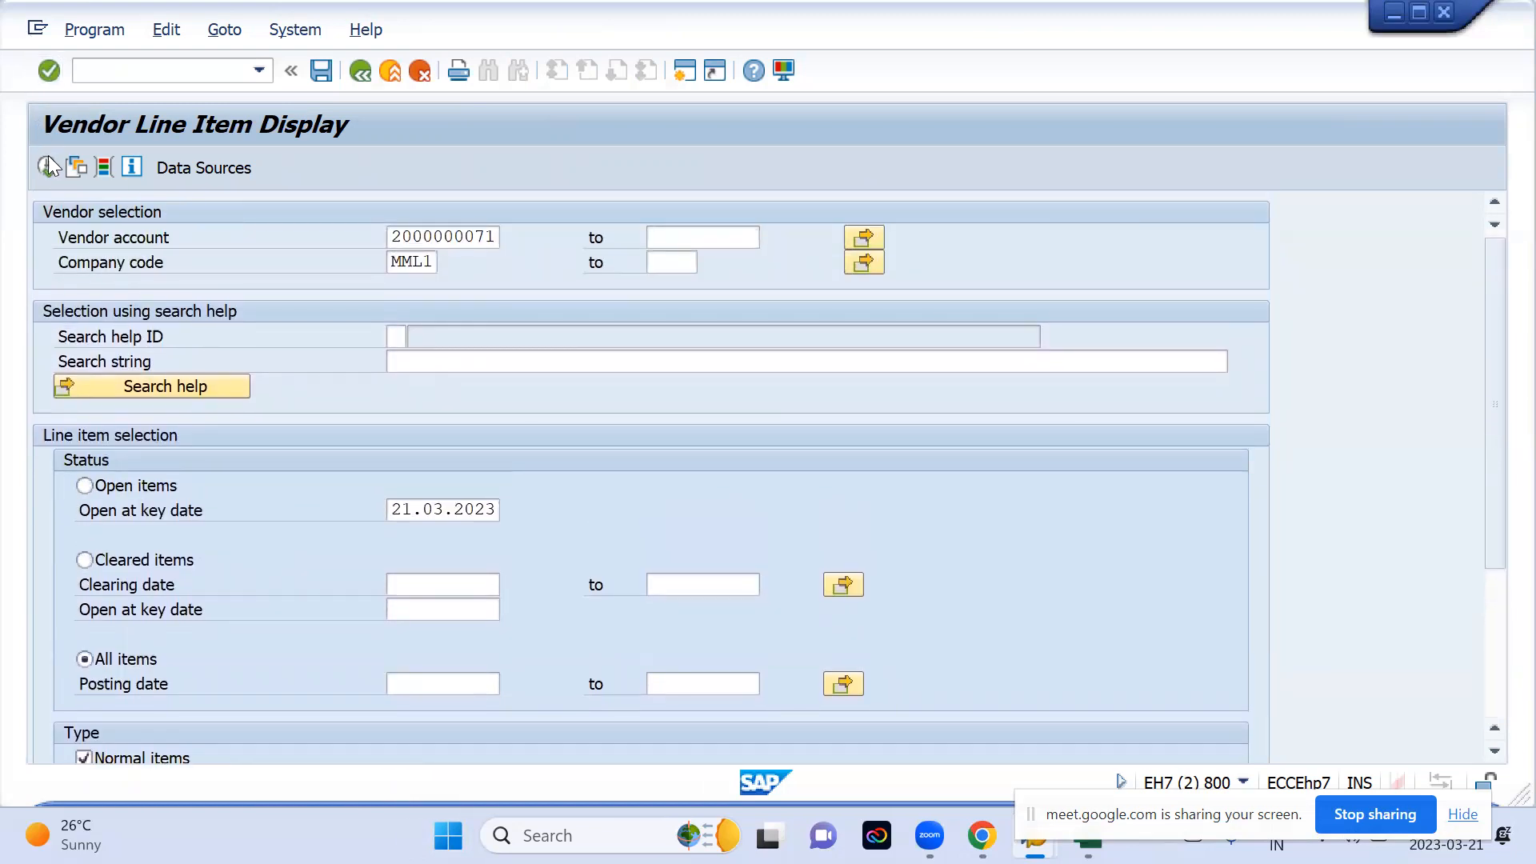
click(51, 168)
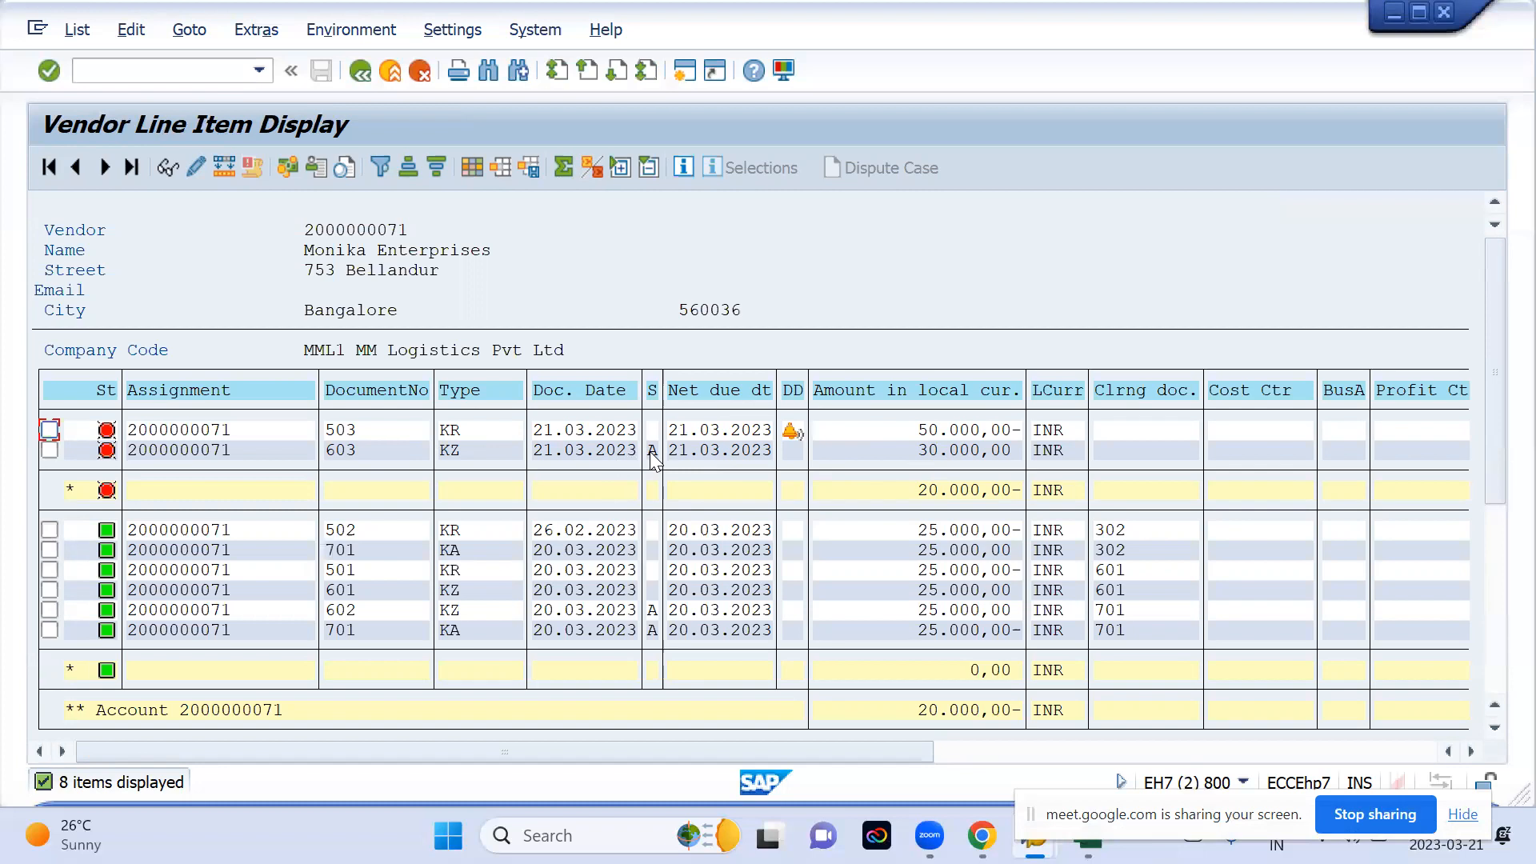
- Switch to the Accounts payable workbook in Excel and locate section 22 on transferring the advance from special G/L to normal
key(alt+Tab)
key(alt+Tab)
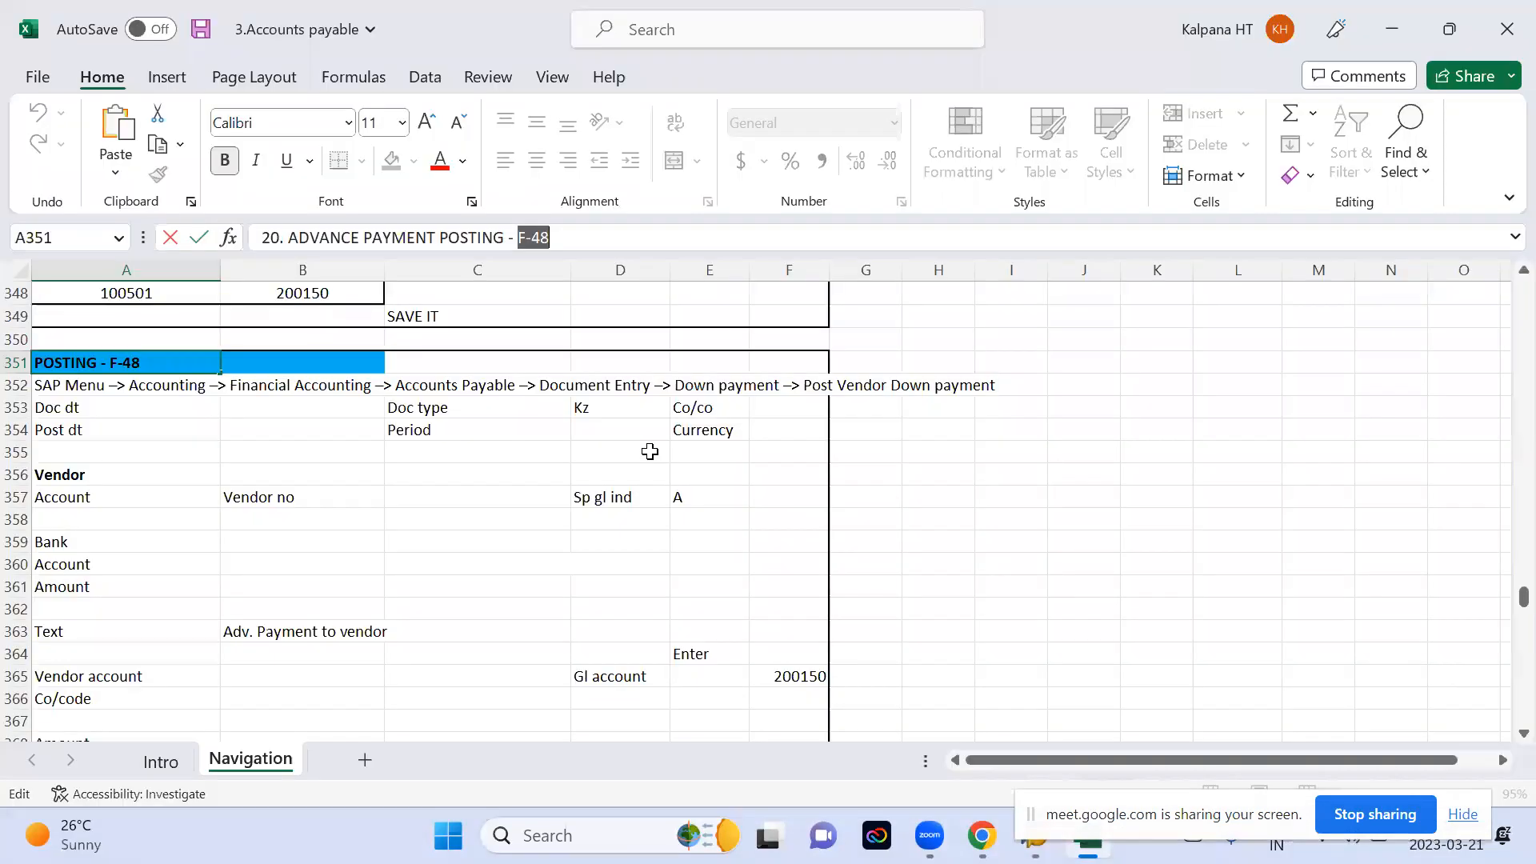
key(Escape)
scroll(650, 452, down, 6)
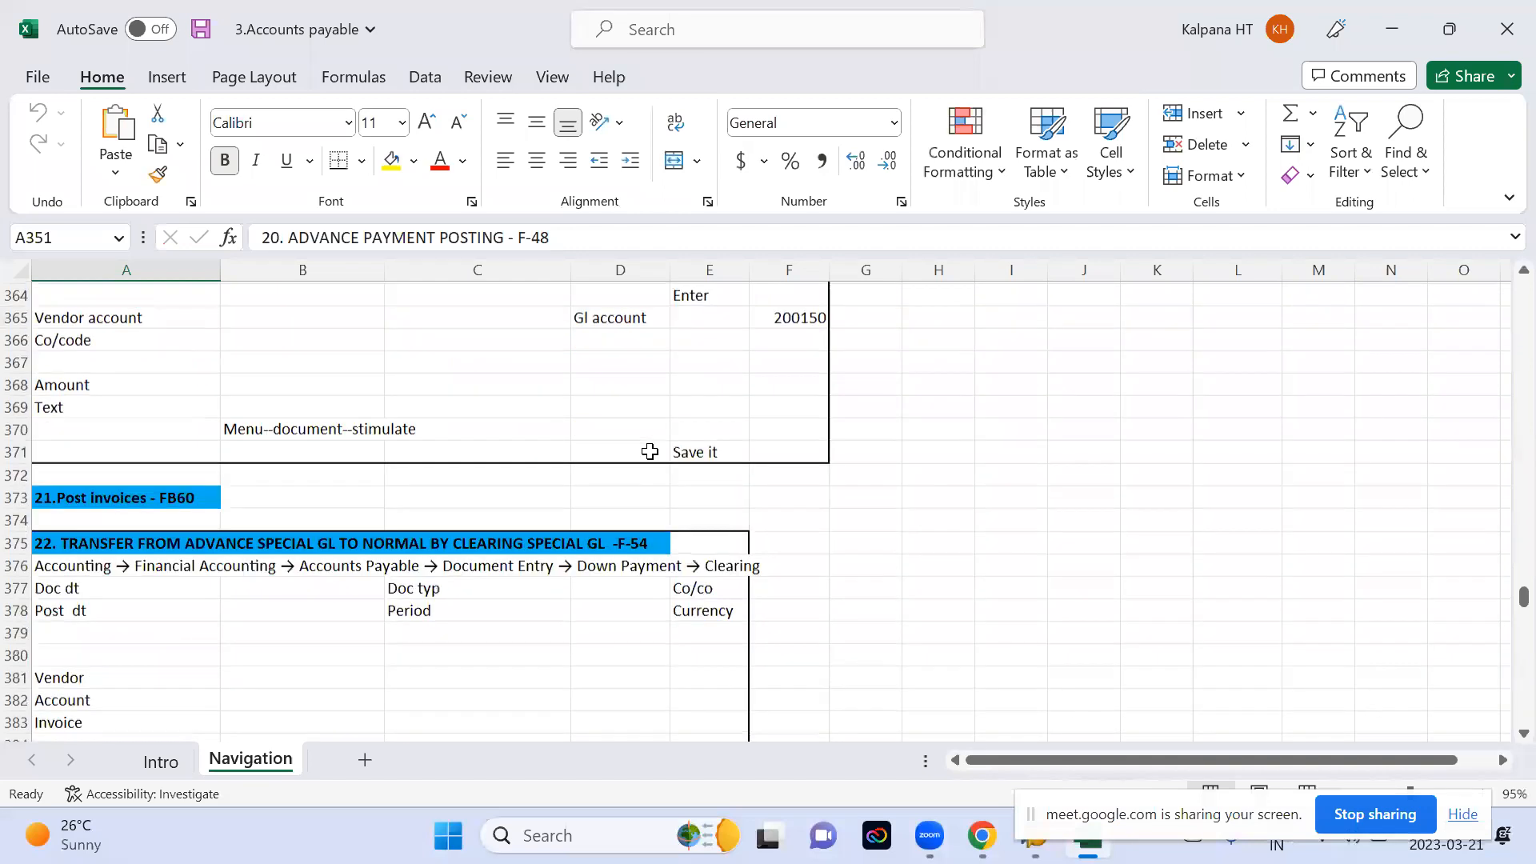
click(99, 474)
- Switch to the vendor invoice session in SAP, open transaction F-54 and set the document date to 21.03.2023
key(alt+Tab)
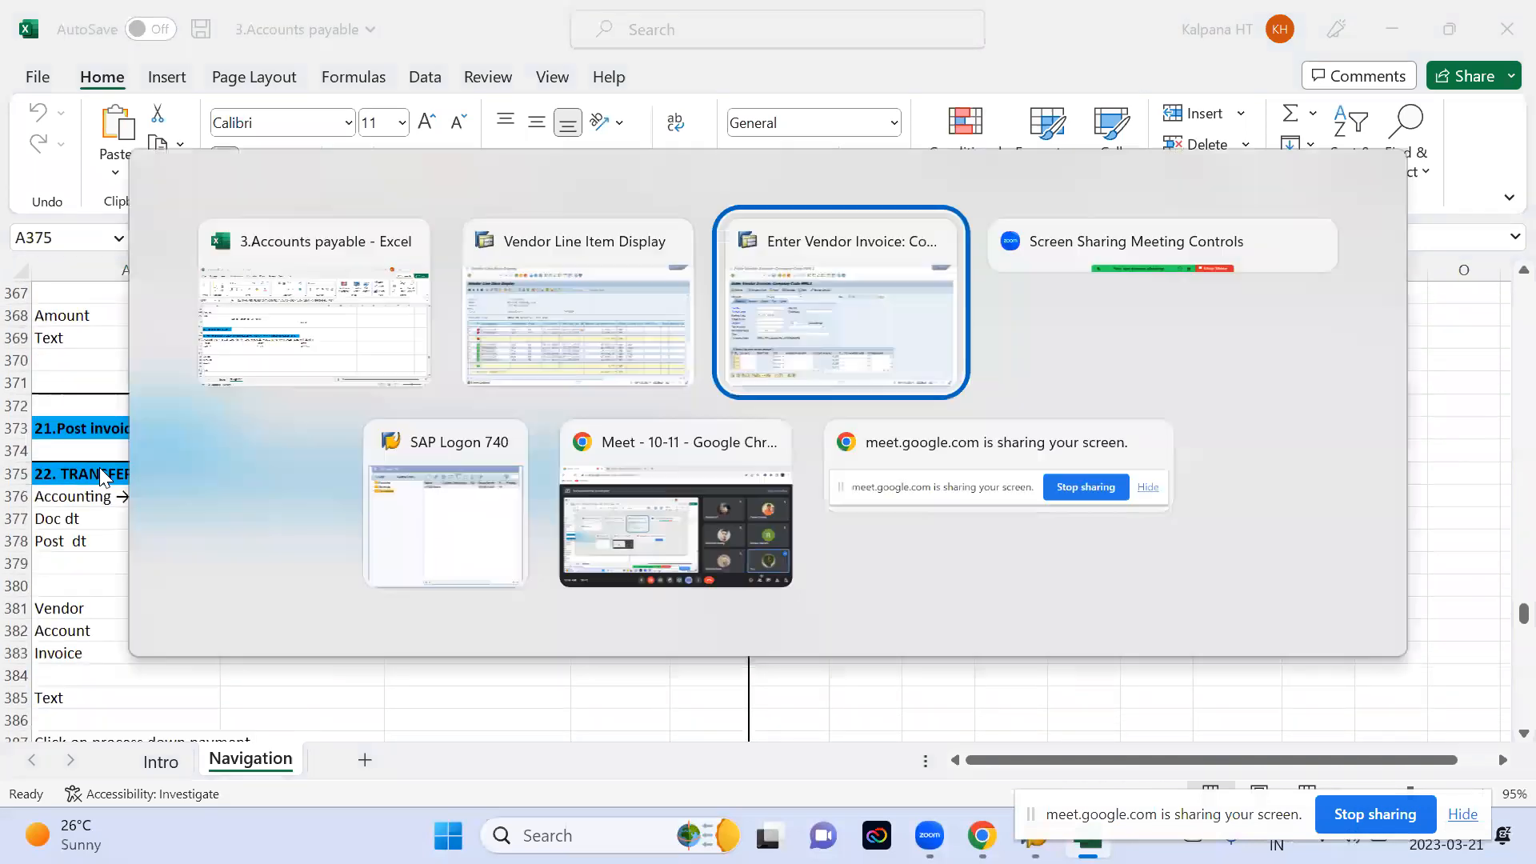
text(/nf-54)
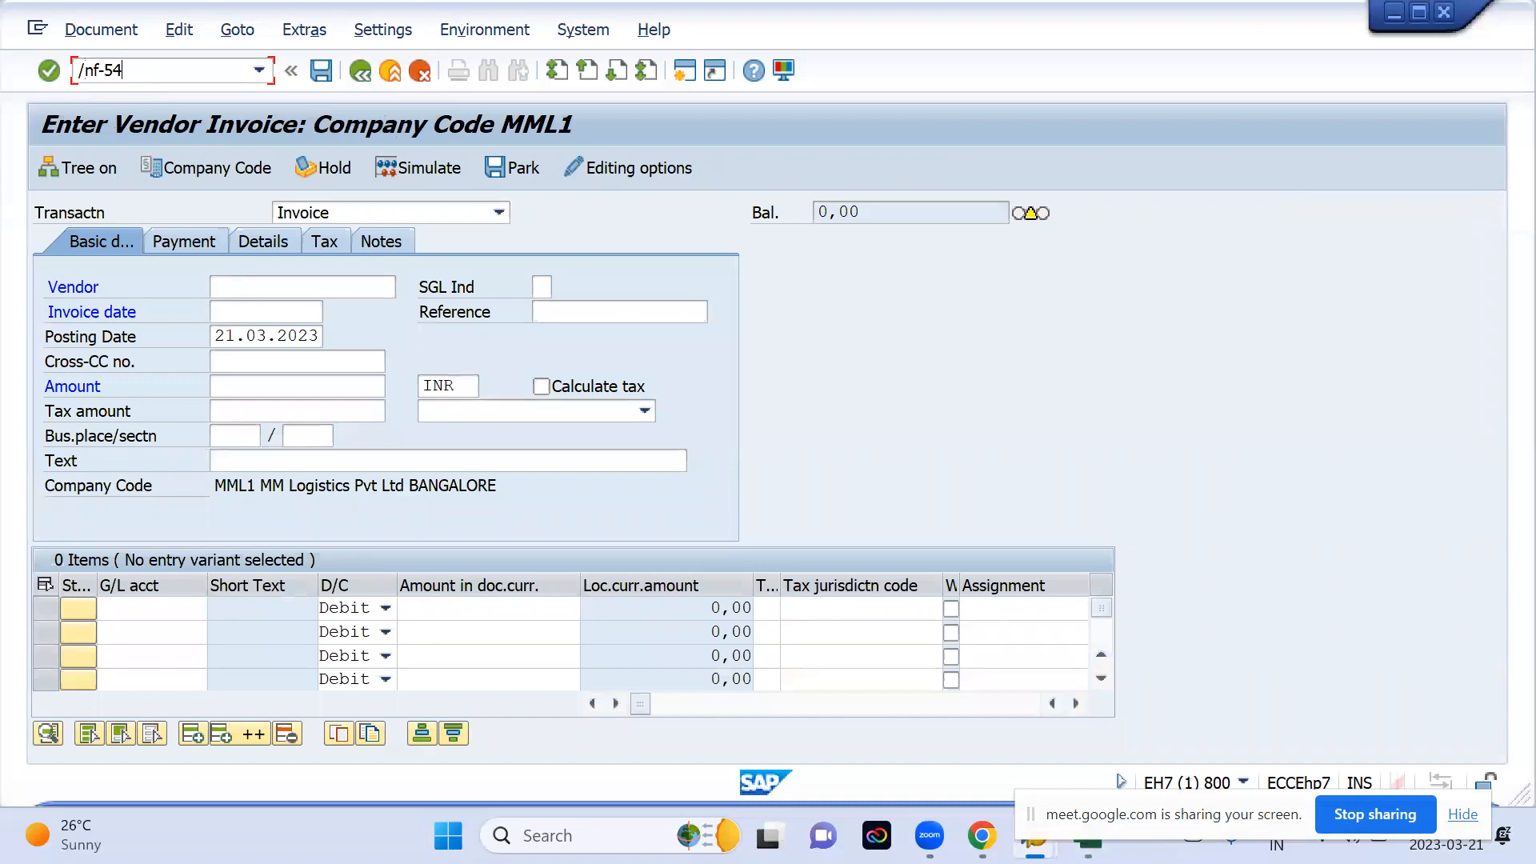
key(Return)
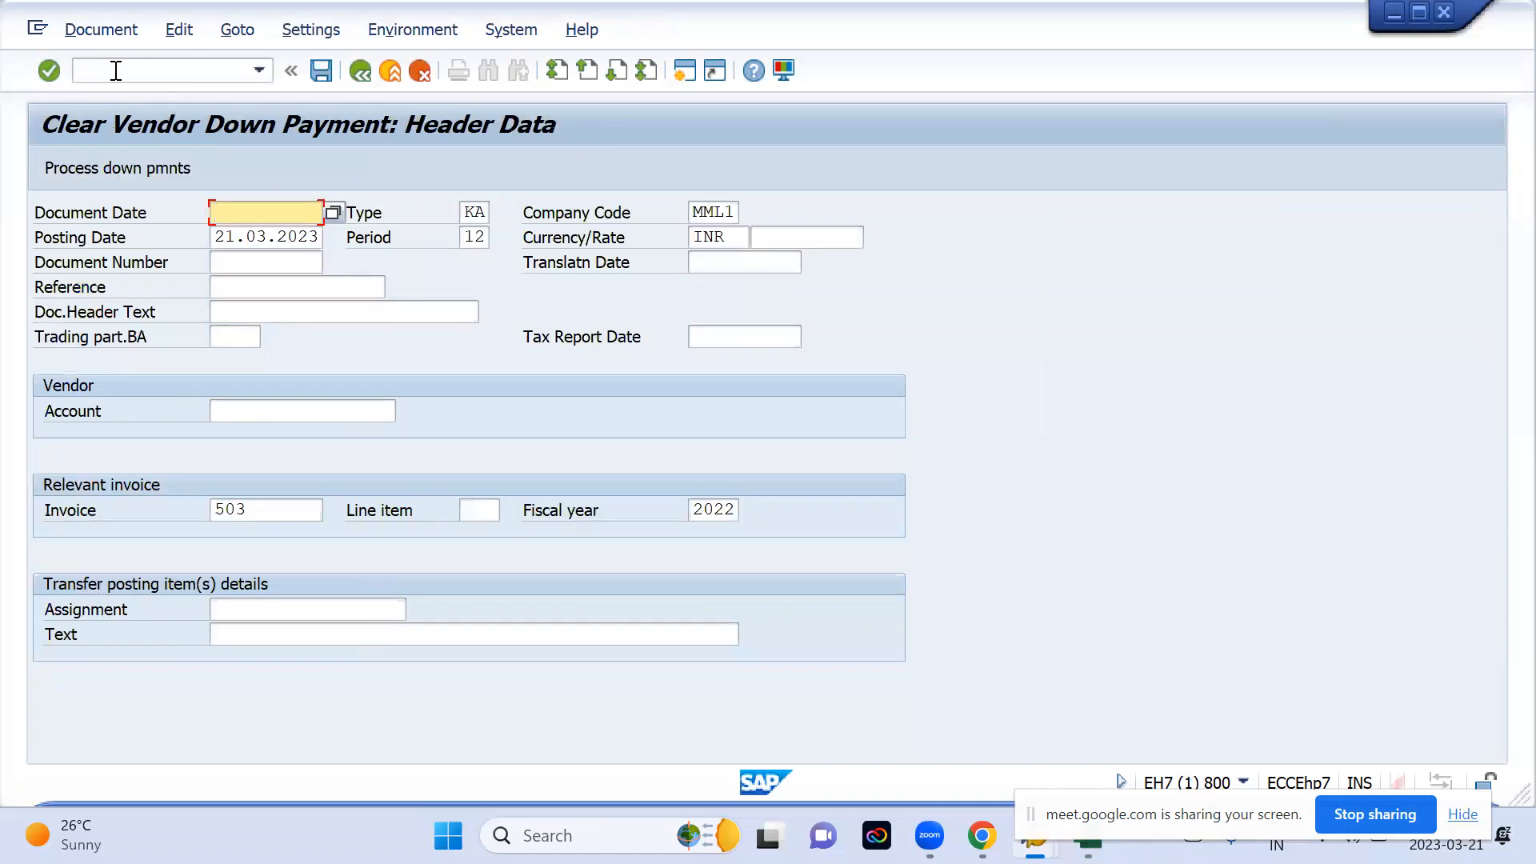
double_click(267, 239)
key(ctrl+c)
key(shift+Tab)
key(ctrl+v)
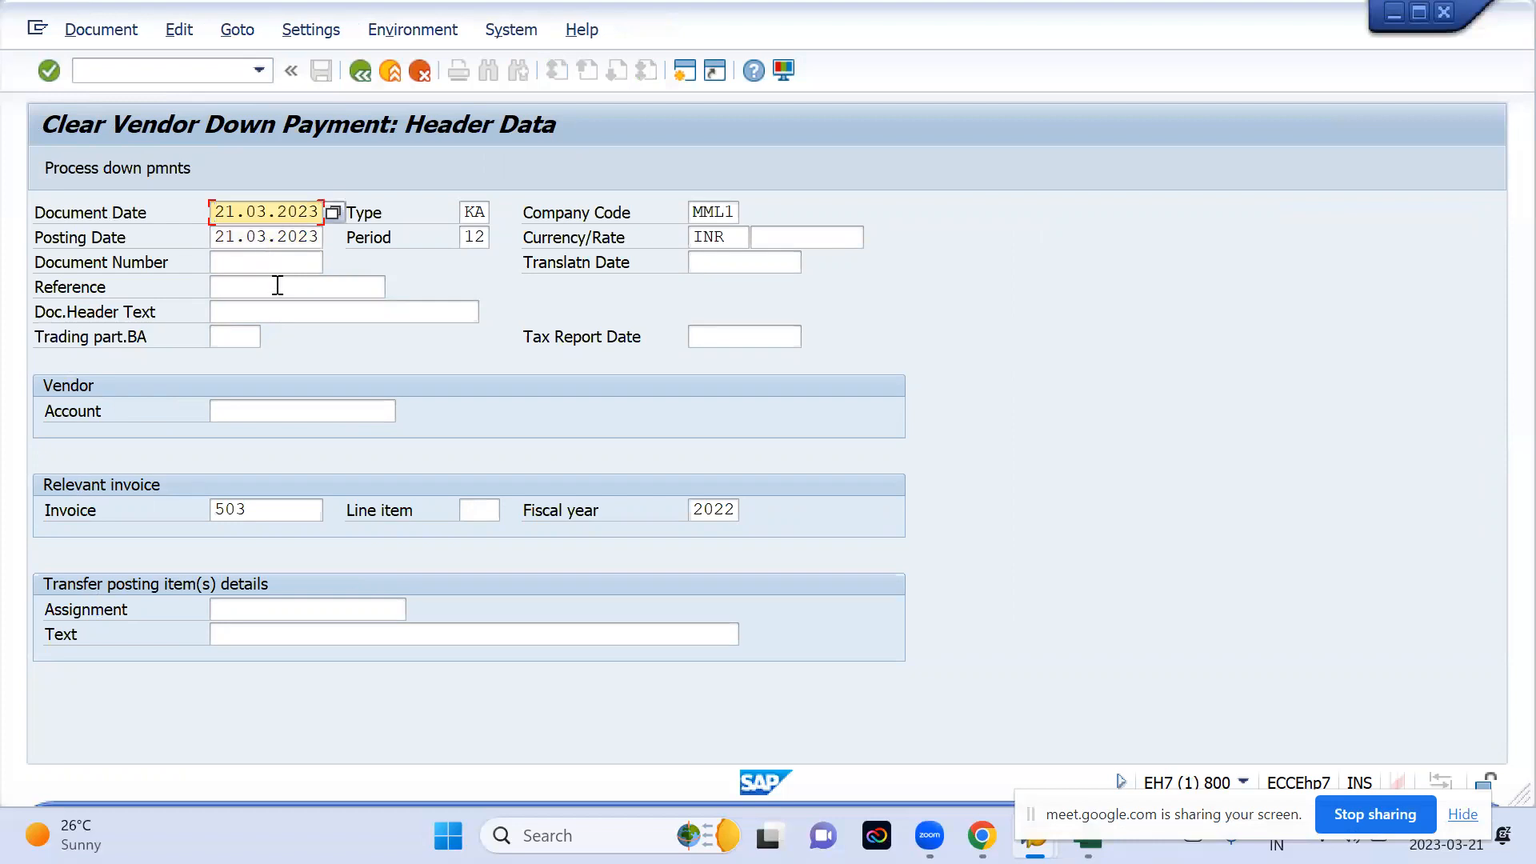
- Select the vendor's account for the down payment clearing and check relevant invoice 503 against the vendor line items
click(266, 410)
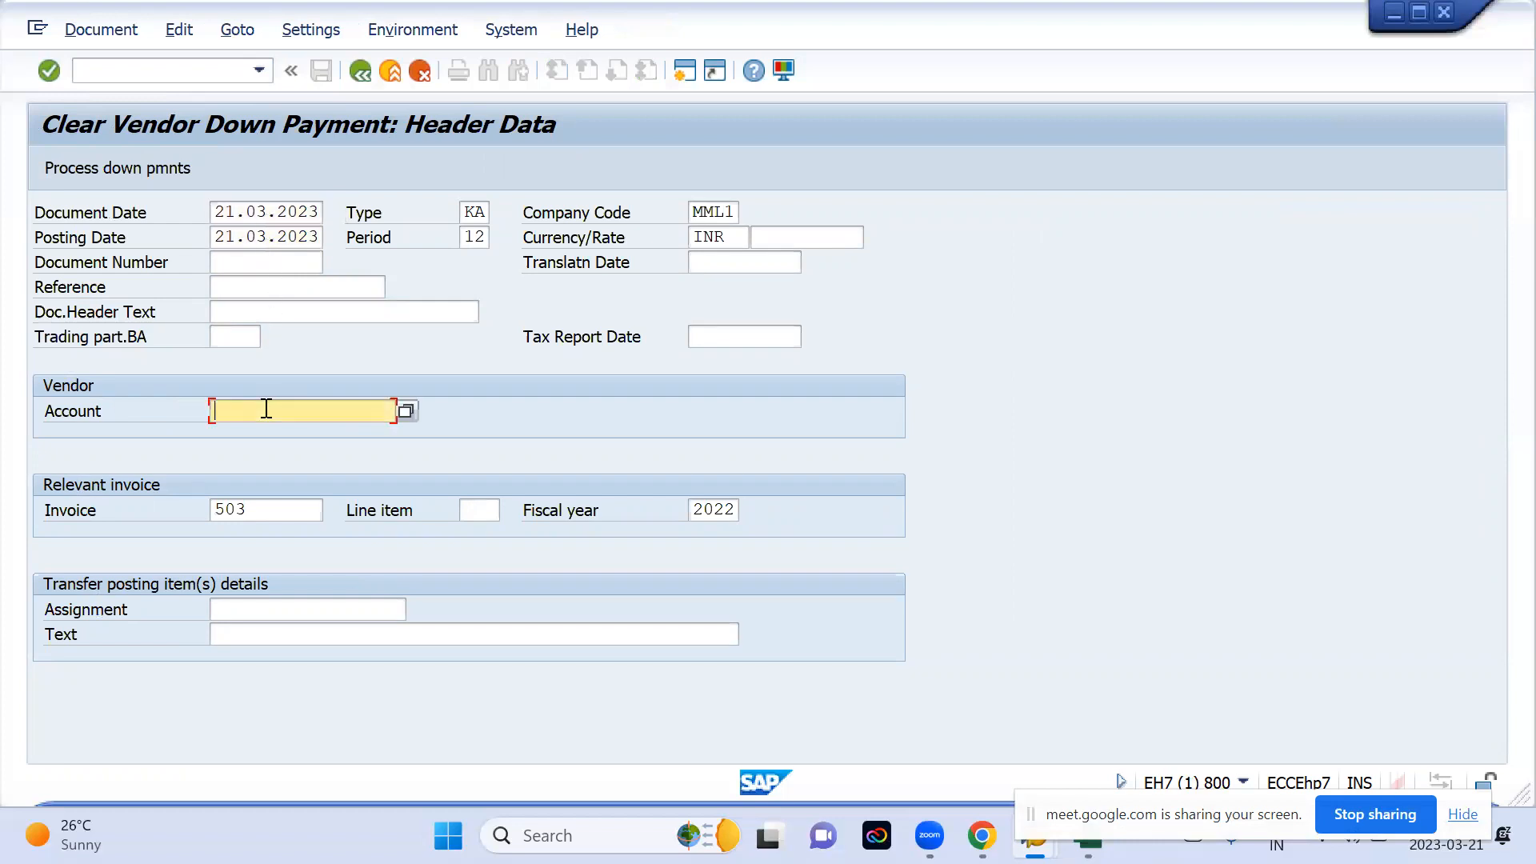
click(407, 411)
key(Return)
click(280, 508)
key(alt+Tab)
key(alt+Tab)
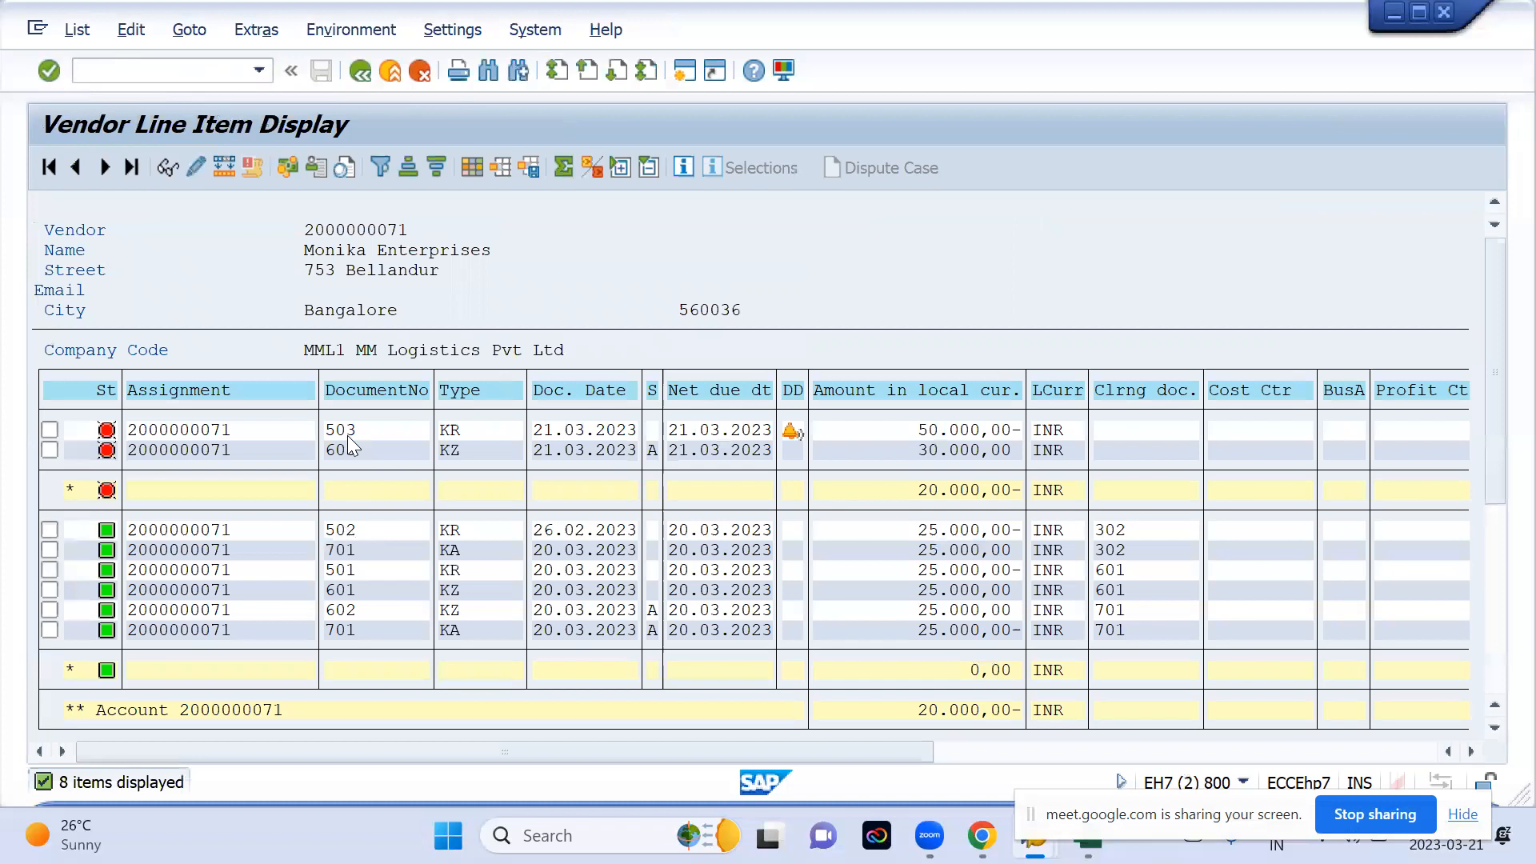
key(alt+Tab)
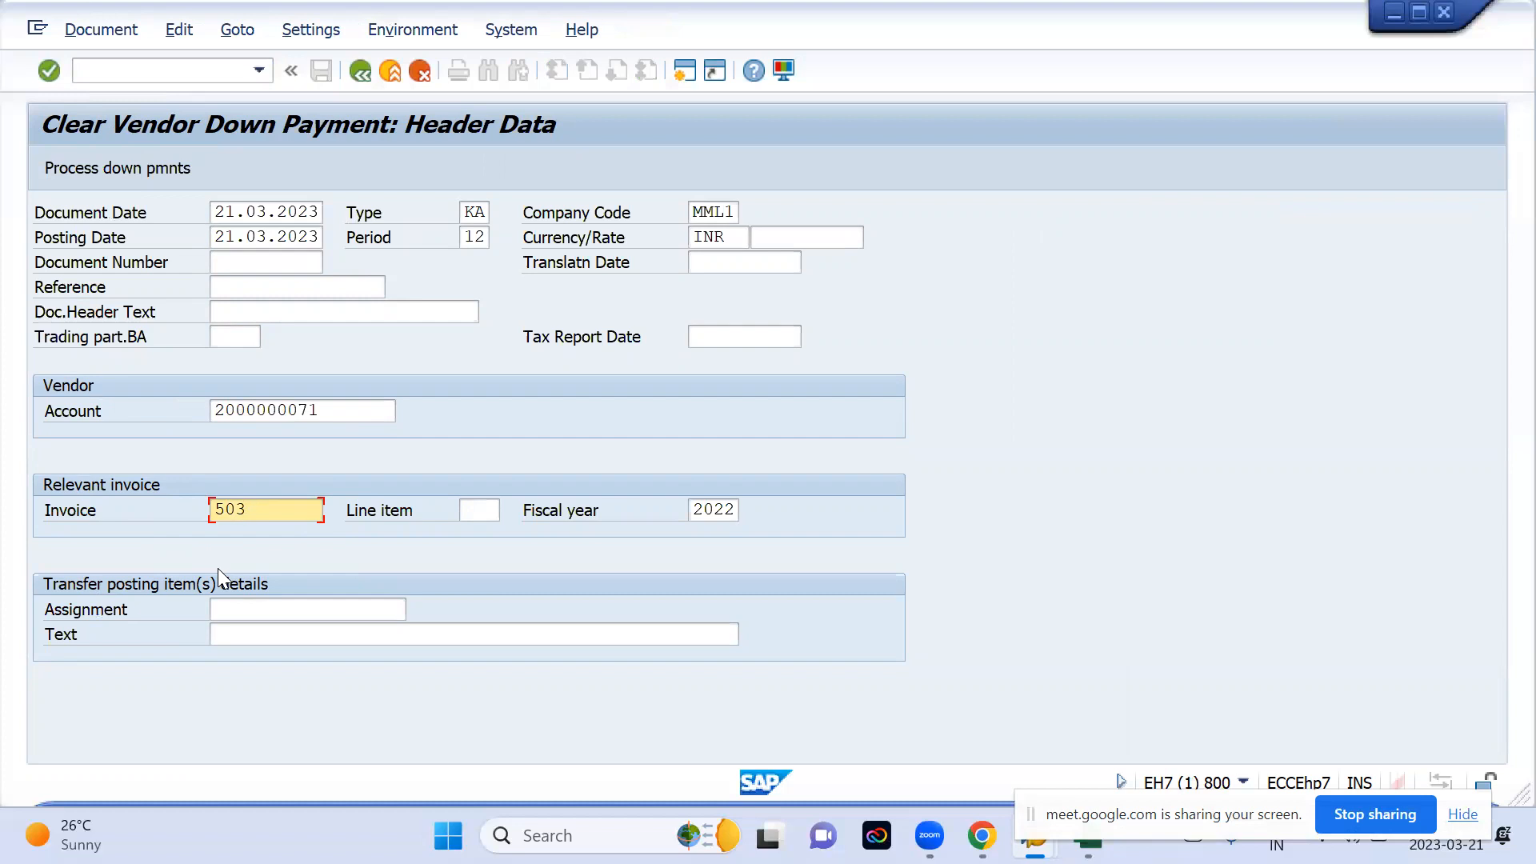
click(247, 507)
- Set the transfer posting text to ADV. PAYMENT ADJUSTMENT WITH VENDOR
click(303, 634)
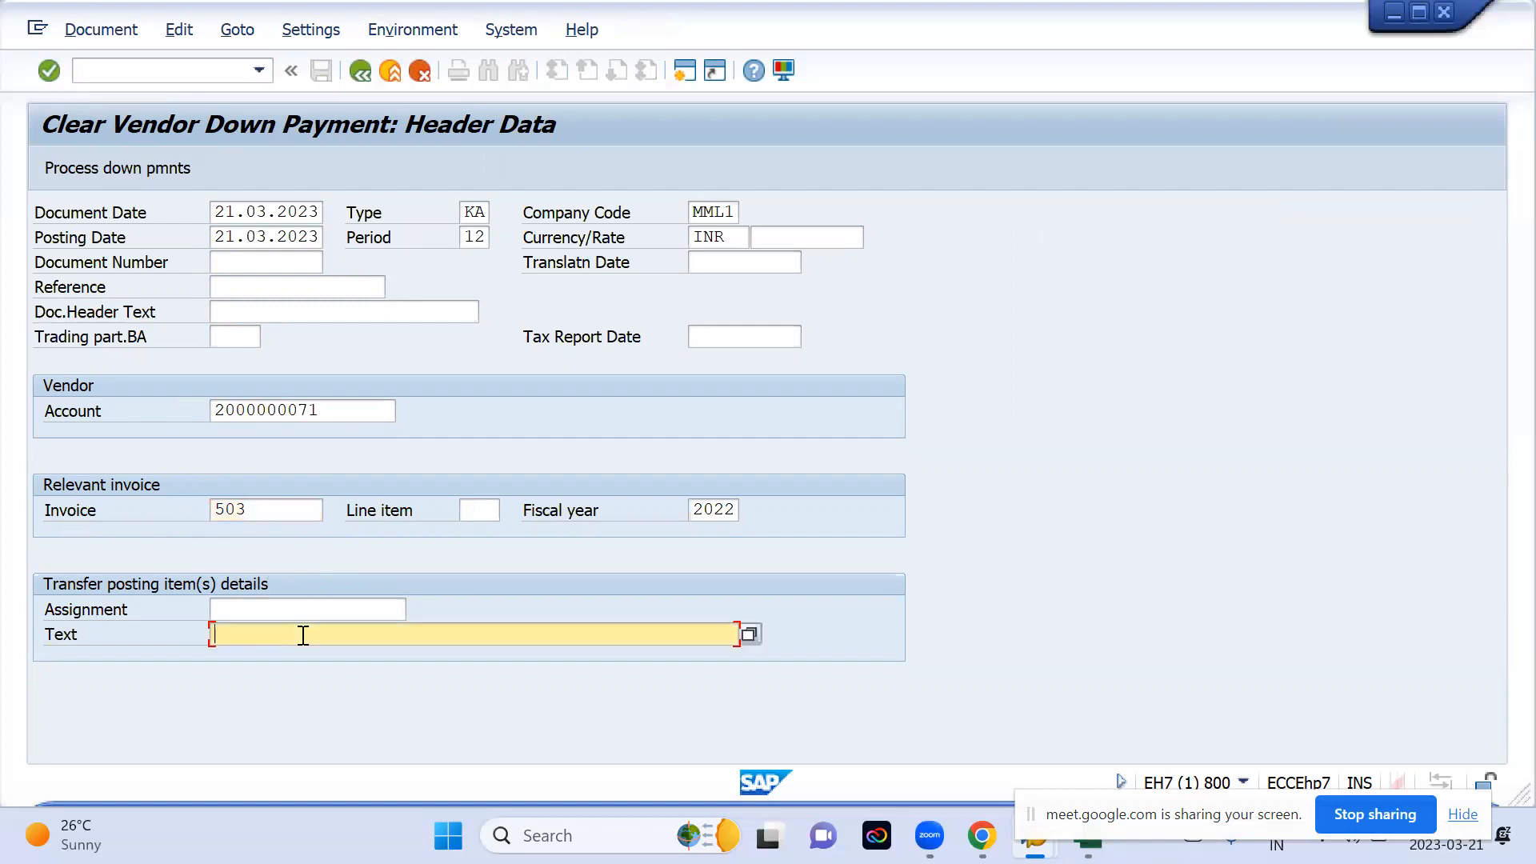
key(Down)
key(Down)
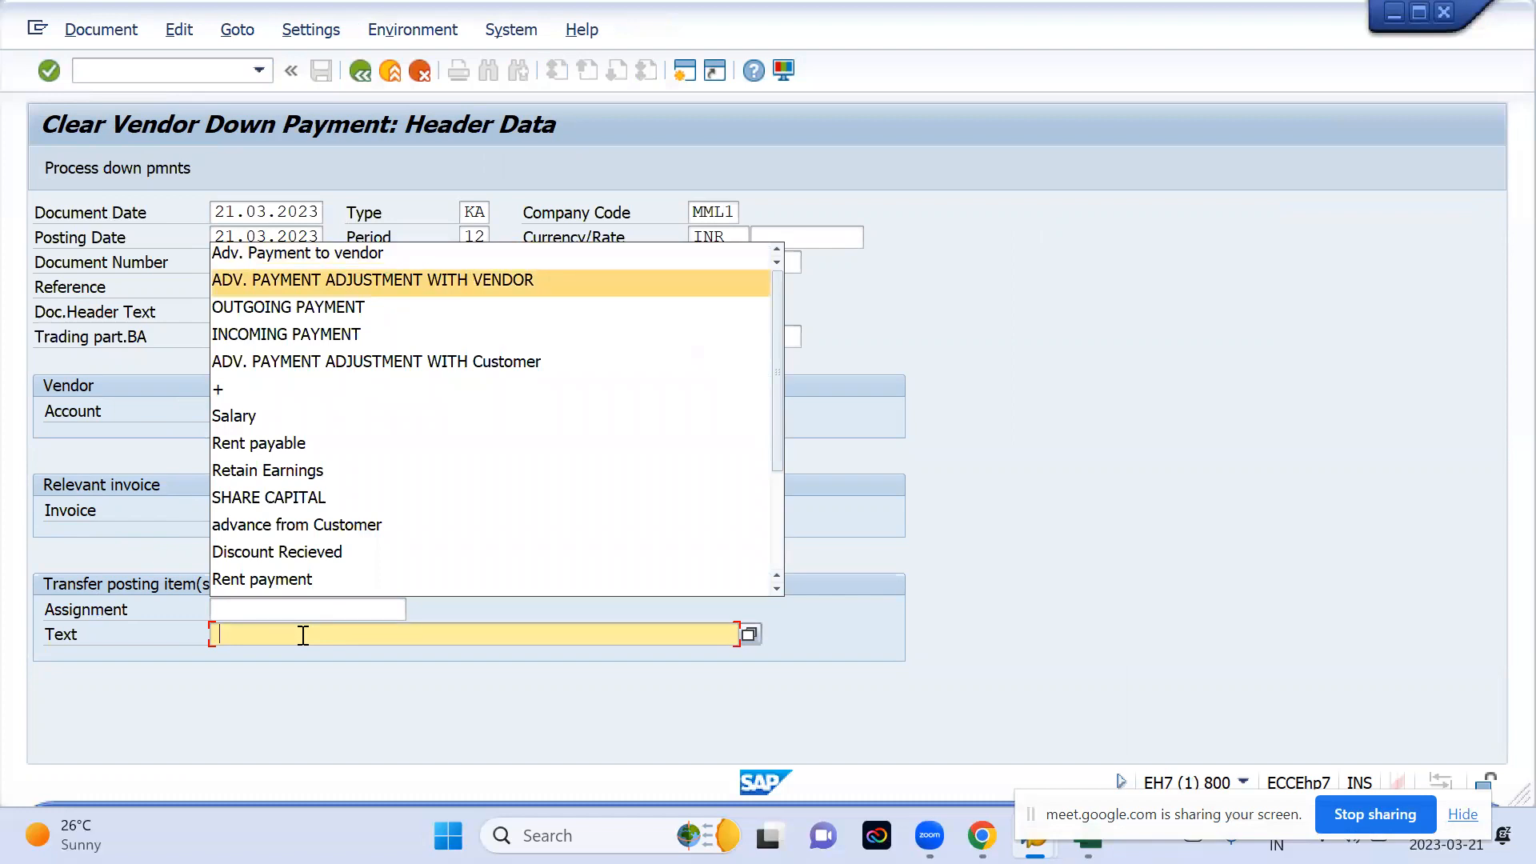
key(Return)
- Select the vendor's 30.000,00 INR down payment for transfer and post the clearing document
key(Return)
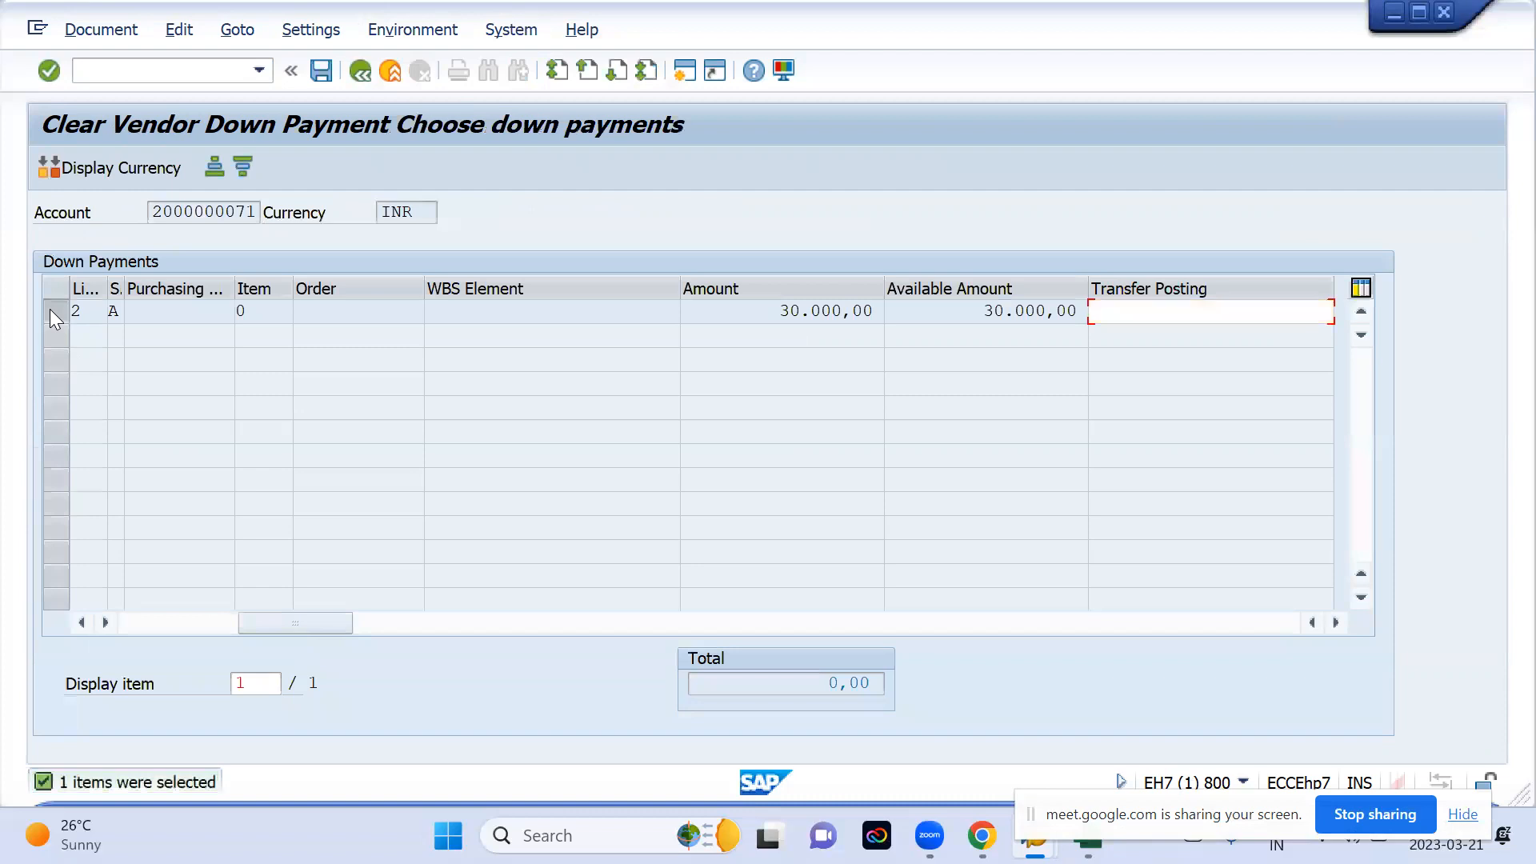
click(53, 311)
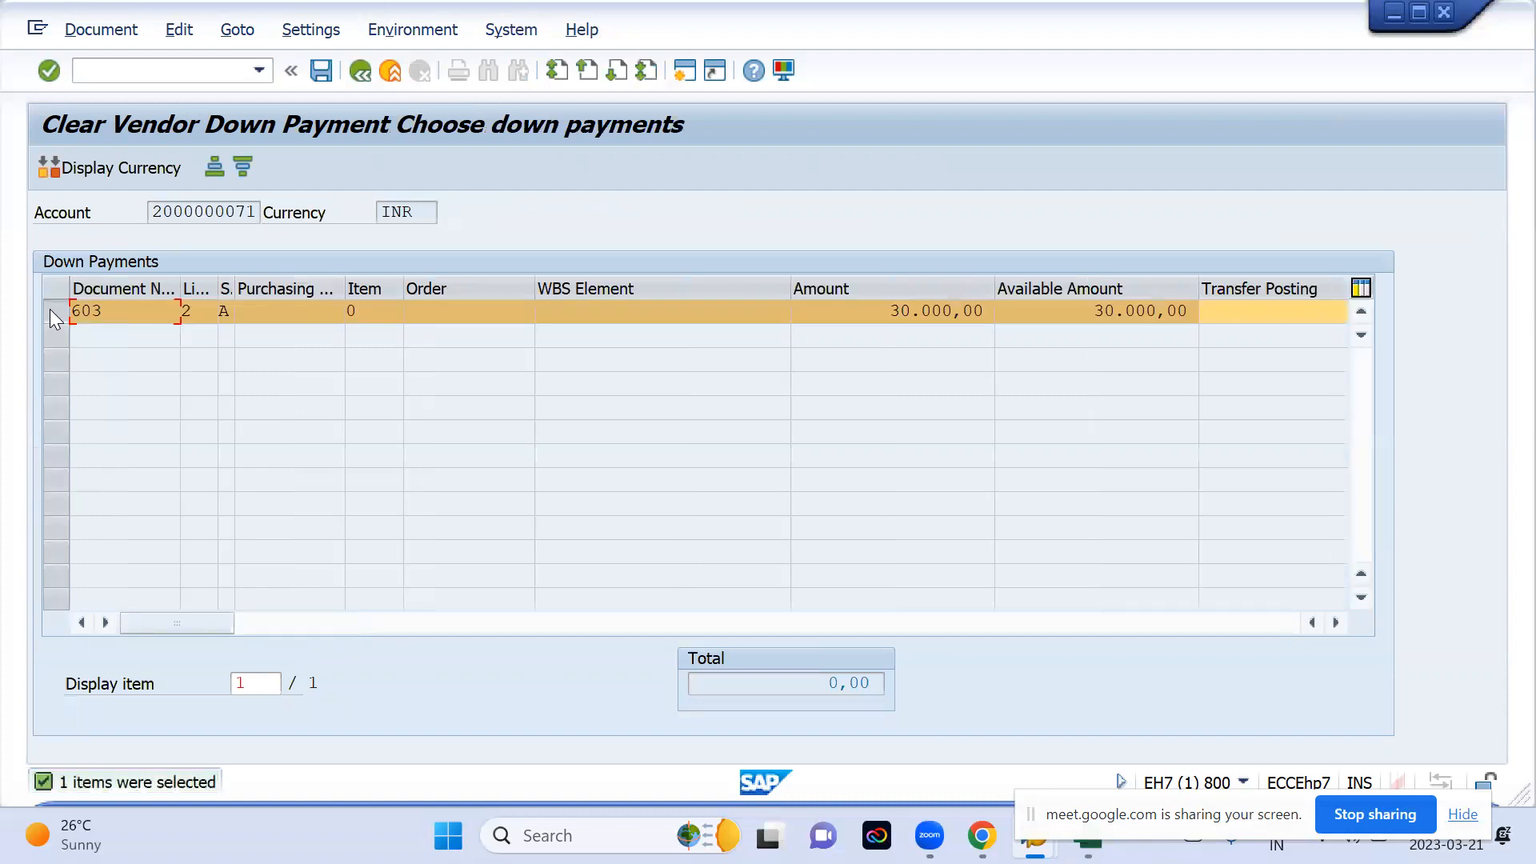
click(318, 73)
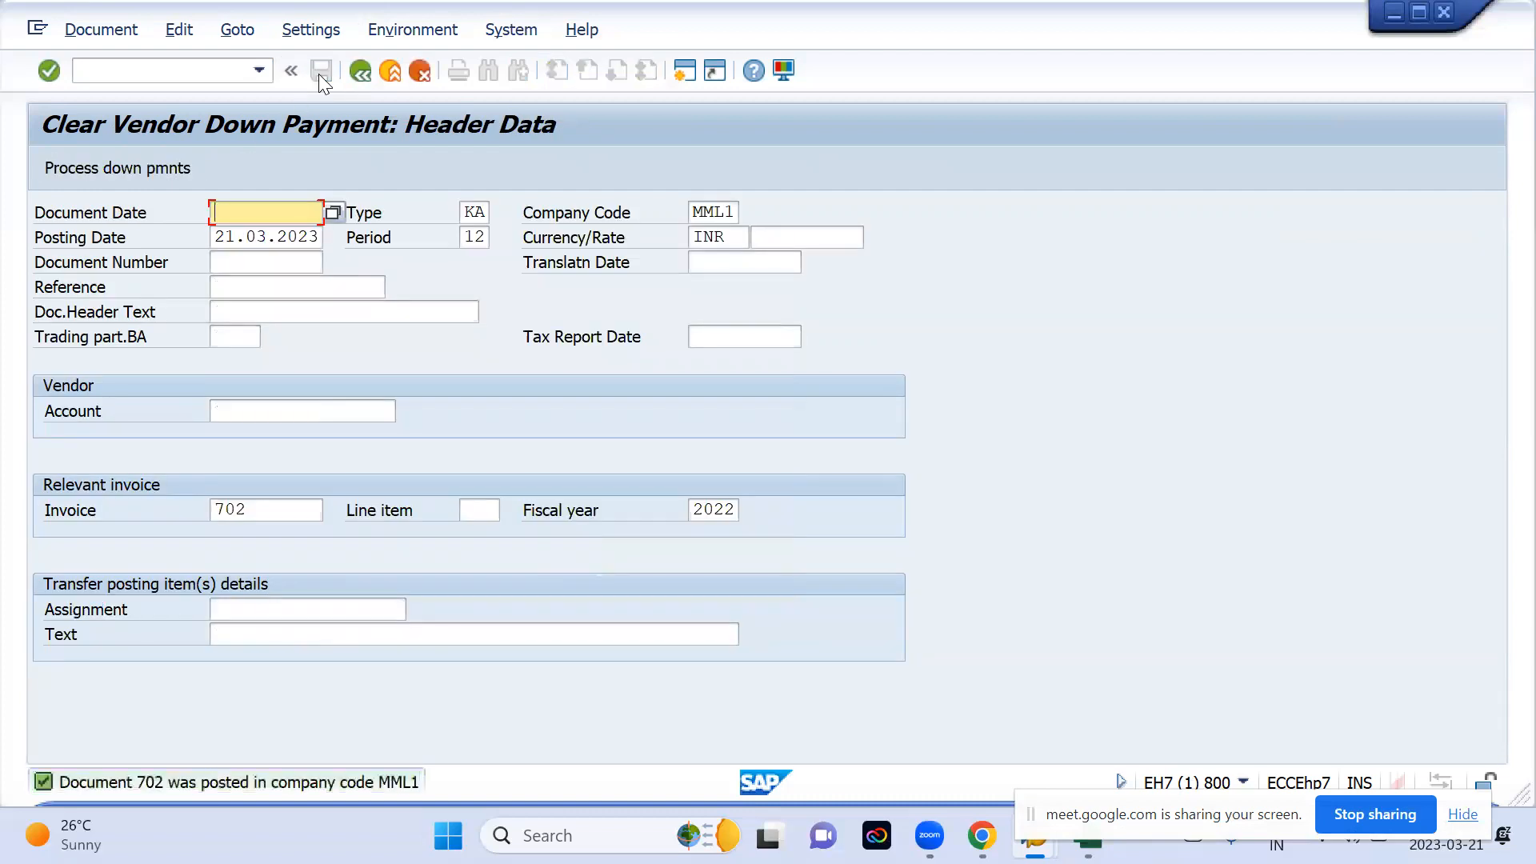
- Refresh the vendor line item display to review the items after the down payment clearing
key(alt+Tab)
click(77, 32)
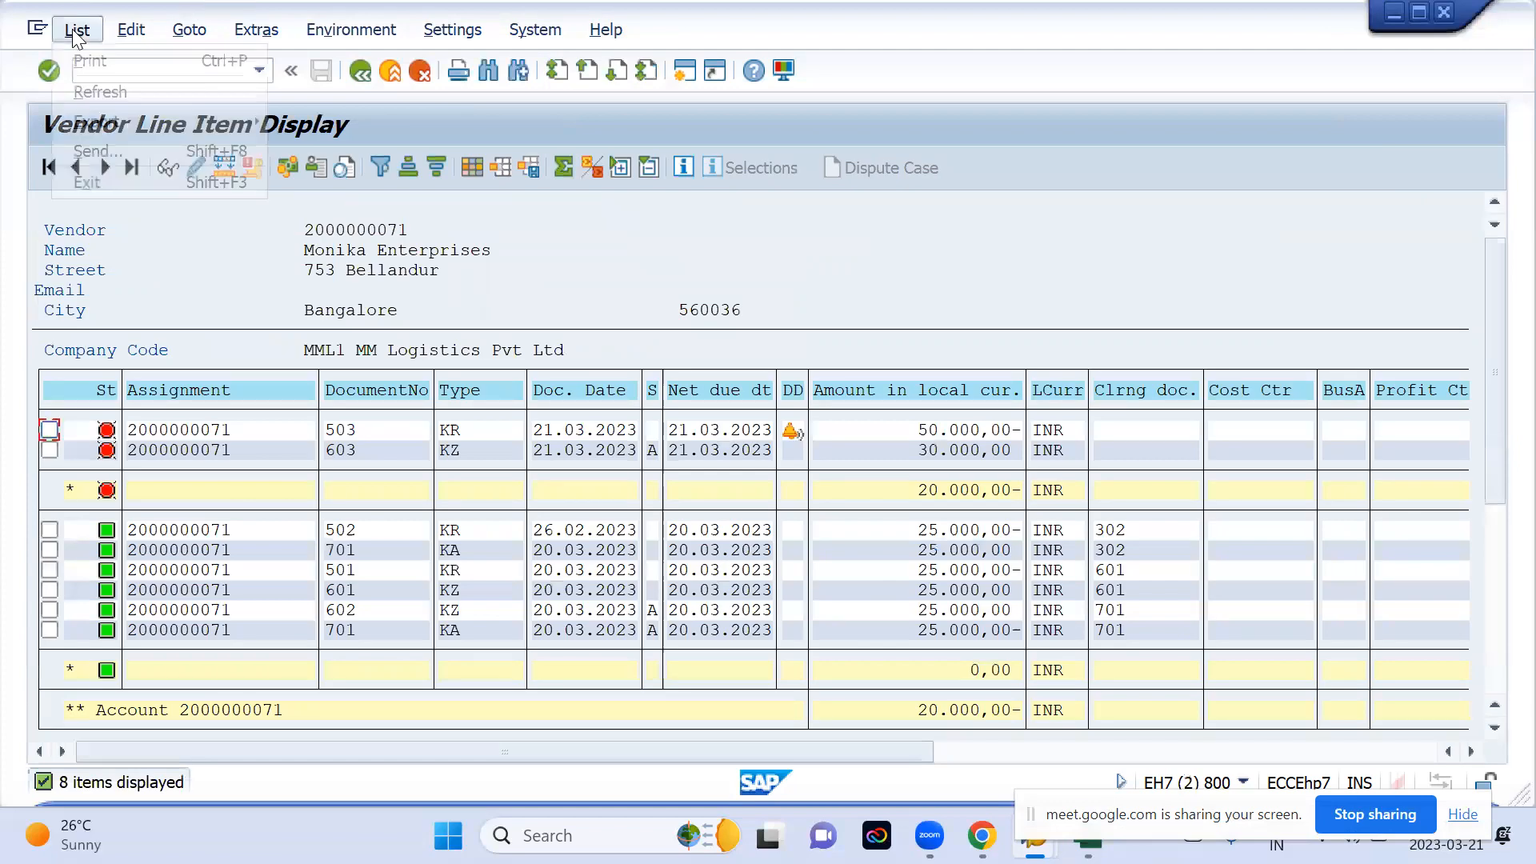
click(85, 90)
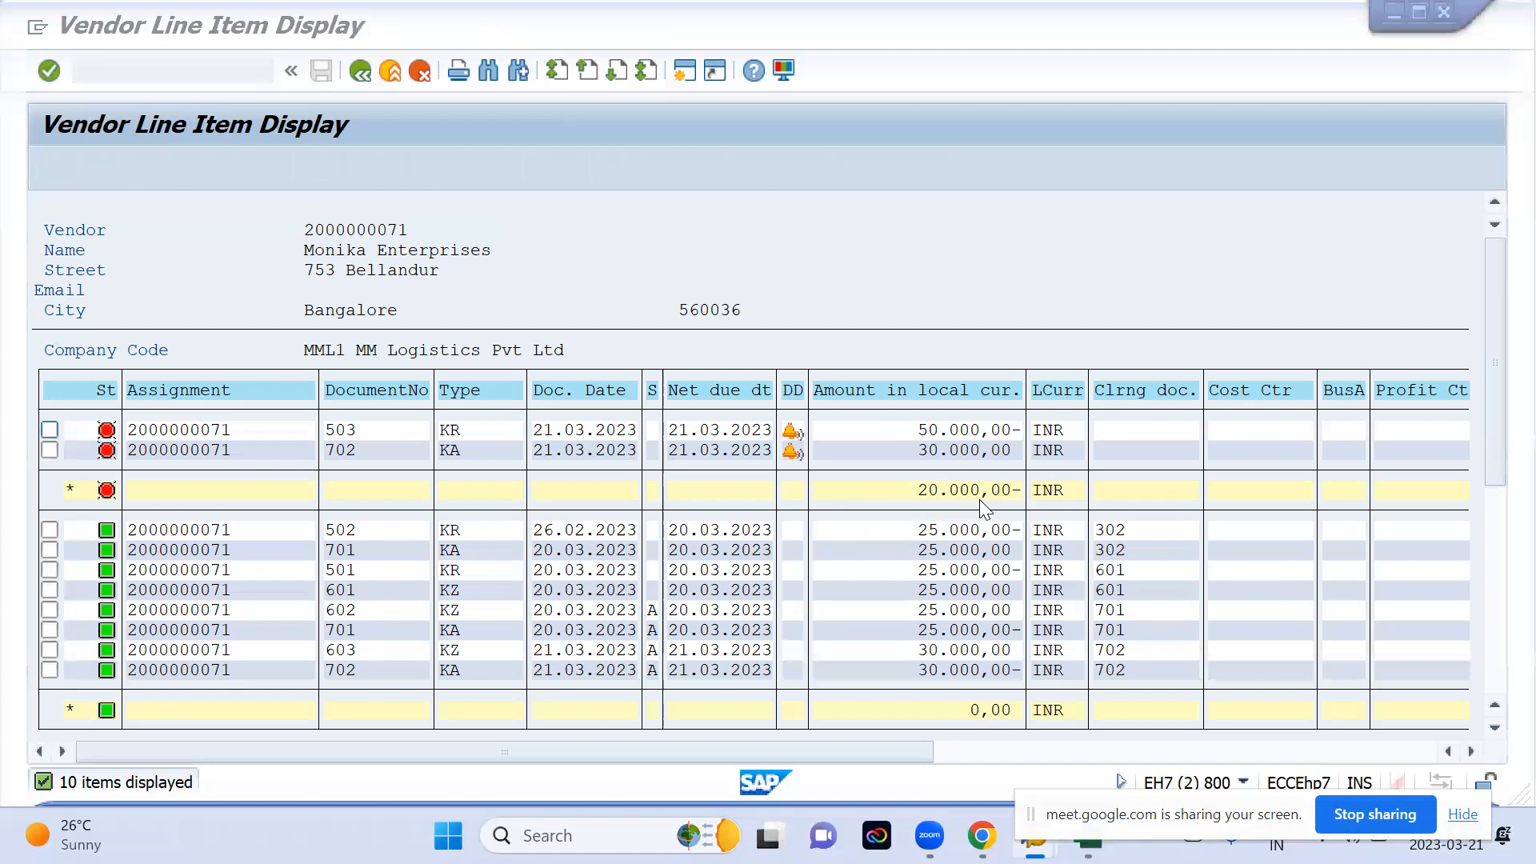
- Open outgoing payment transaction F-53 in the clearing session and set the document date to 21.03.2023
key(alt+Tab)
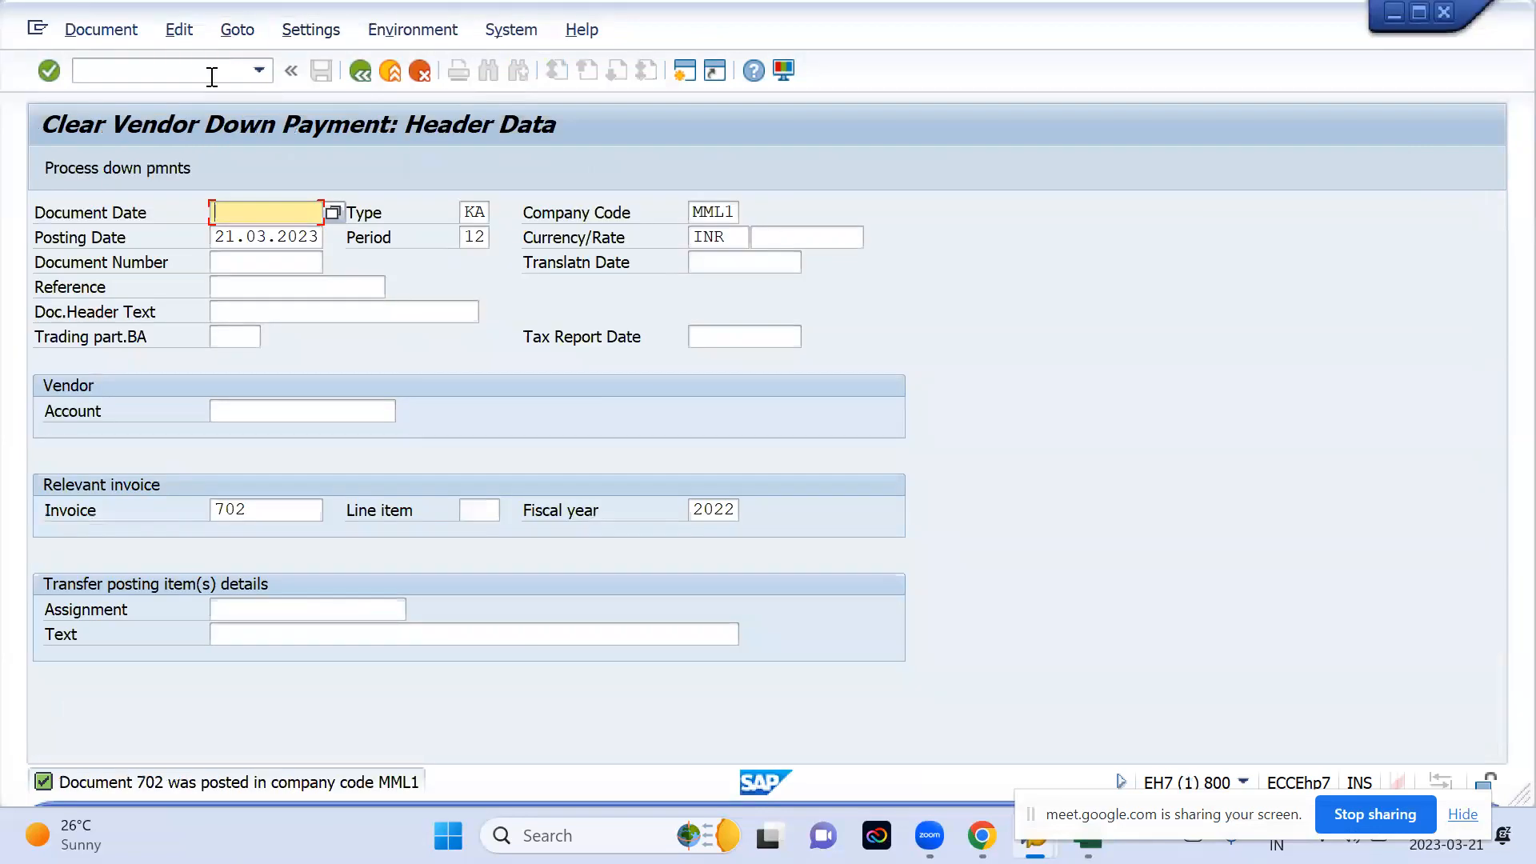
click(212, 77)
text(/nf-53)
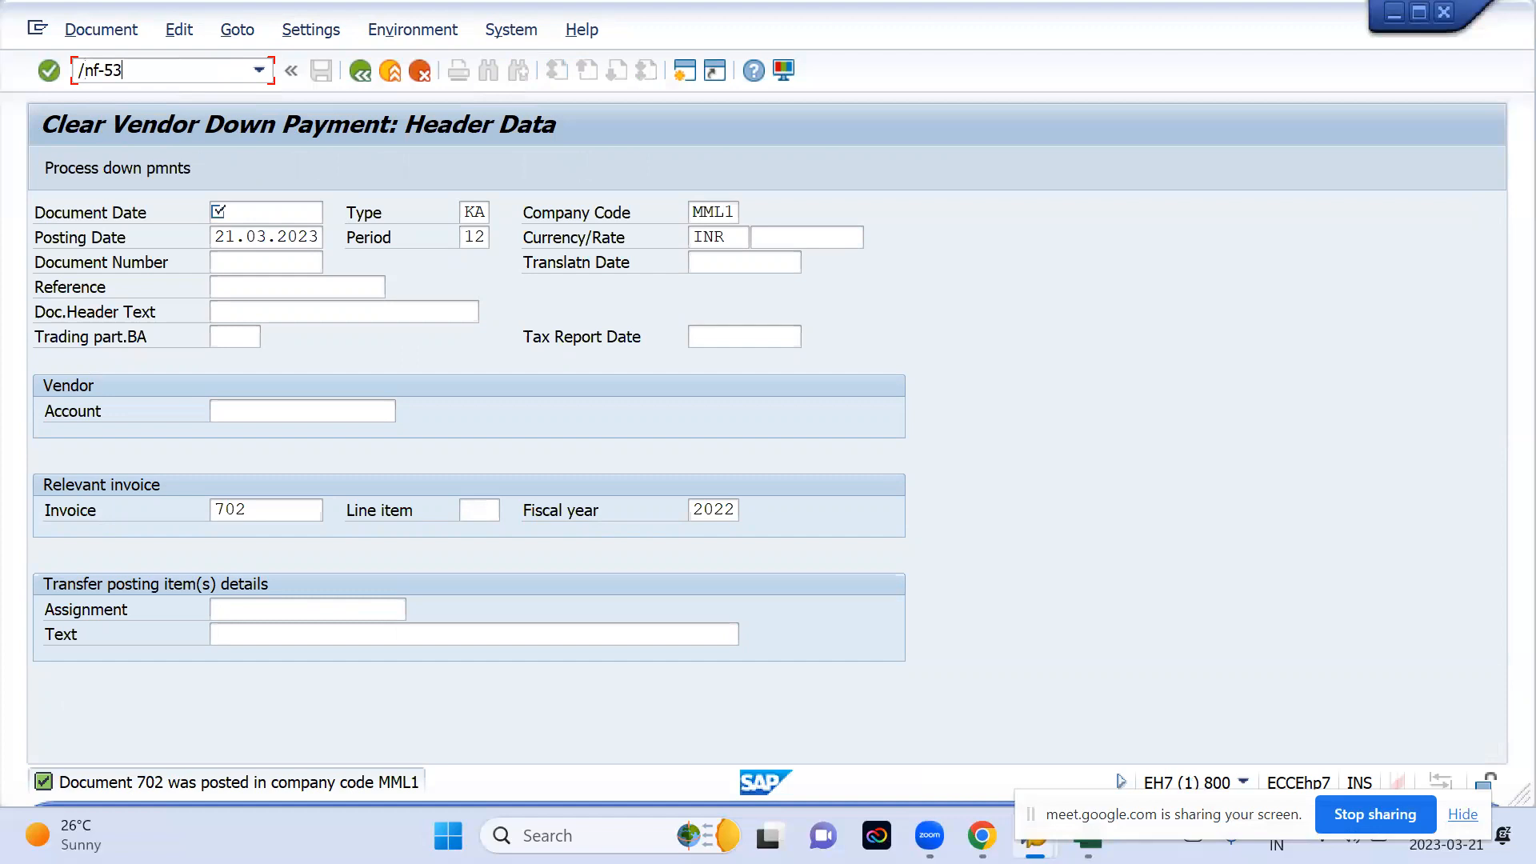
key(Return)
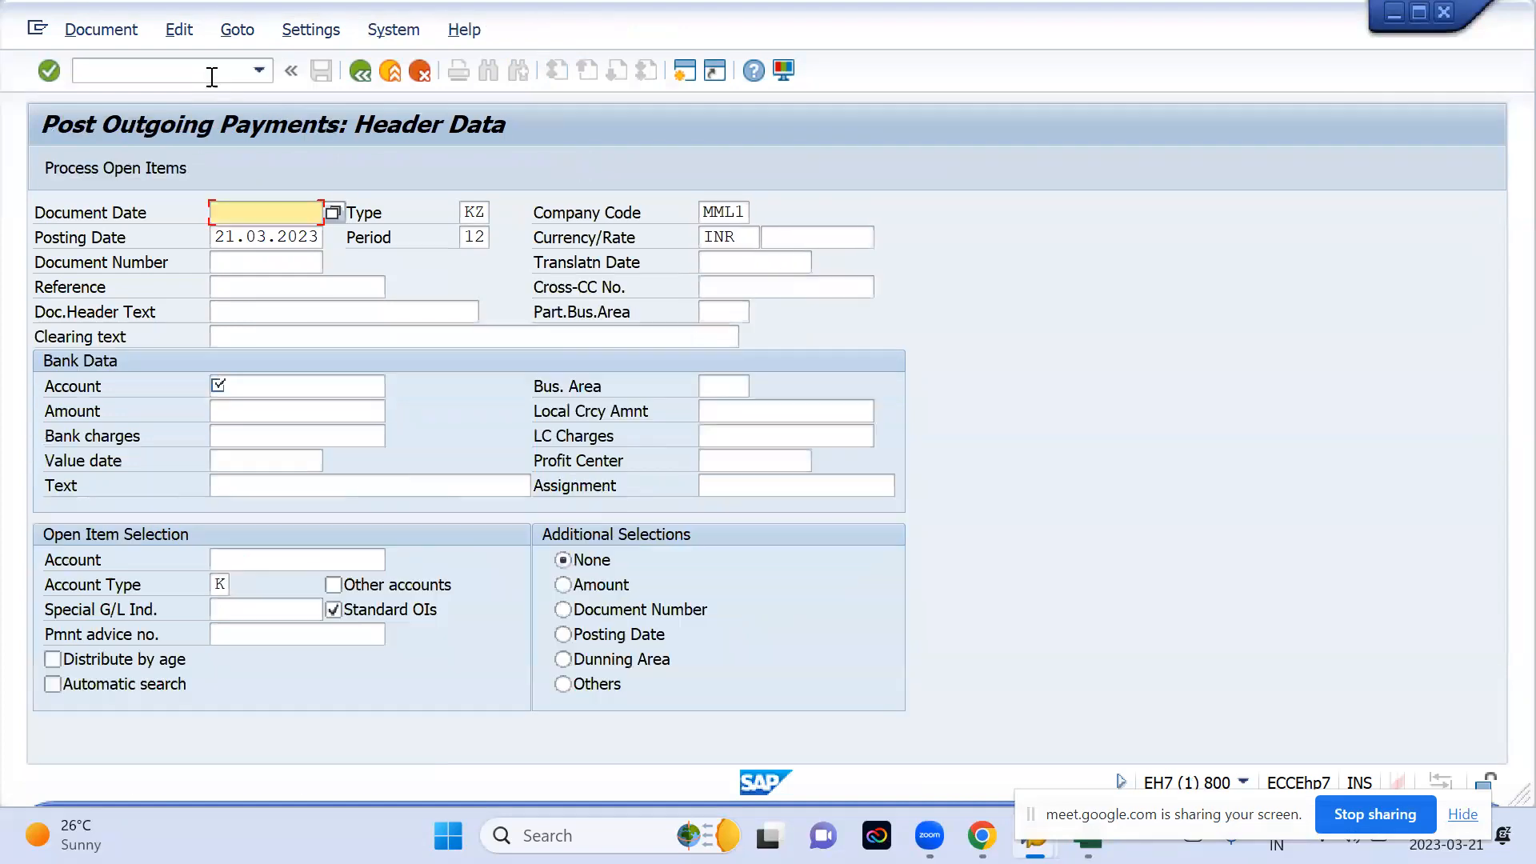
key(Down)
key(Return)
- Set the outgoing payment's clearing text to OUTGOING PAYMENT
key(Down)
key(Down)
key(Down)
key(Down)
key(Down)
key(Down)
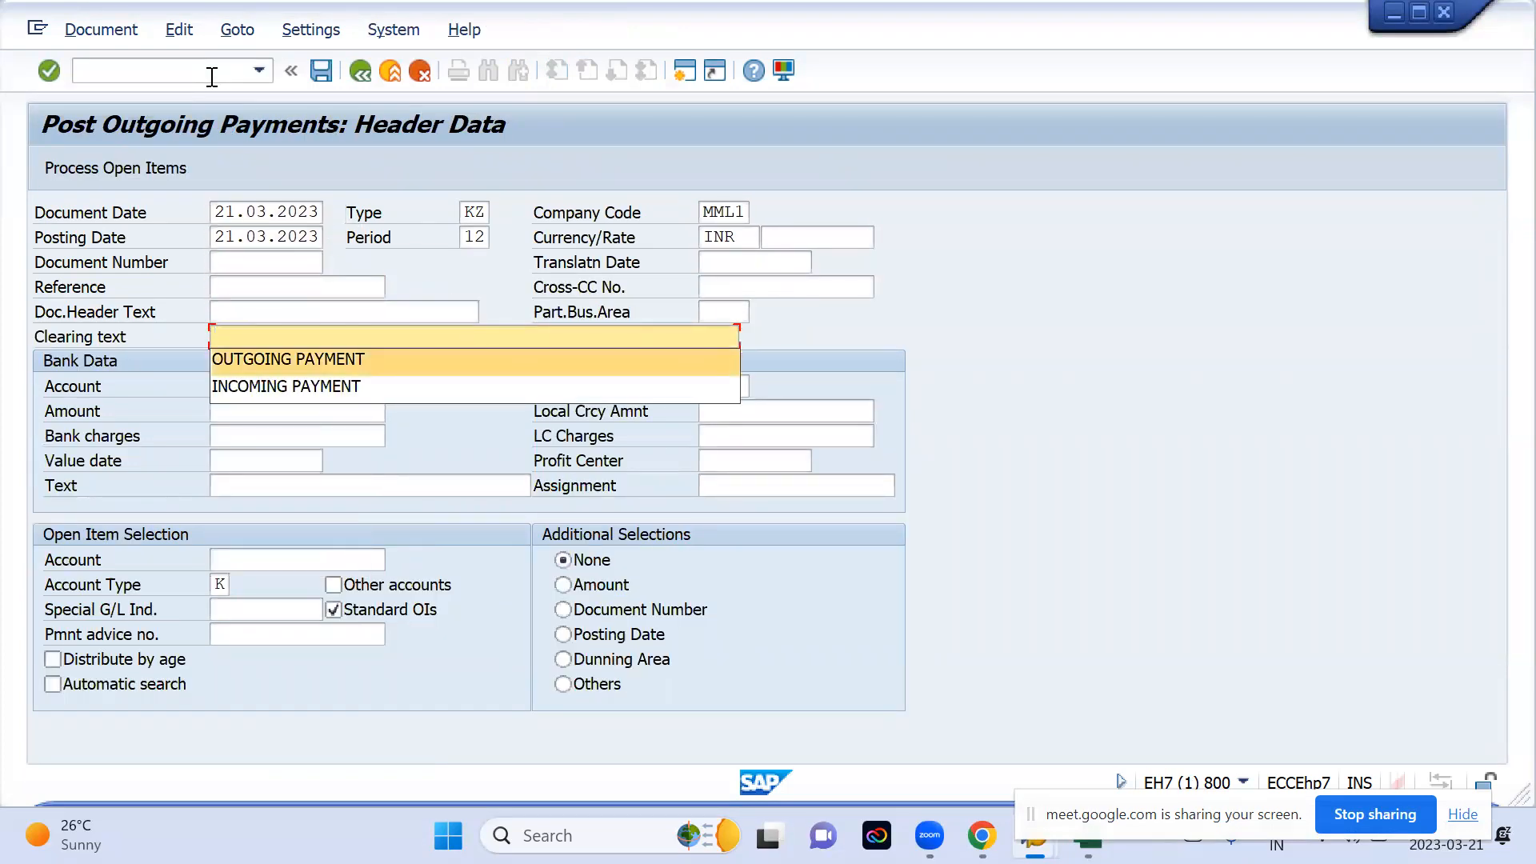
key(Return)
- Fill in the payment's bank data with account 200115, amount 1 and business area mmlb
key(Down)
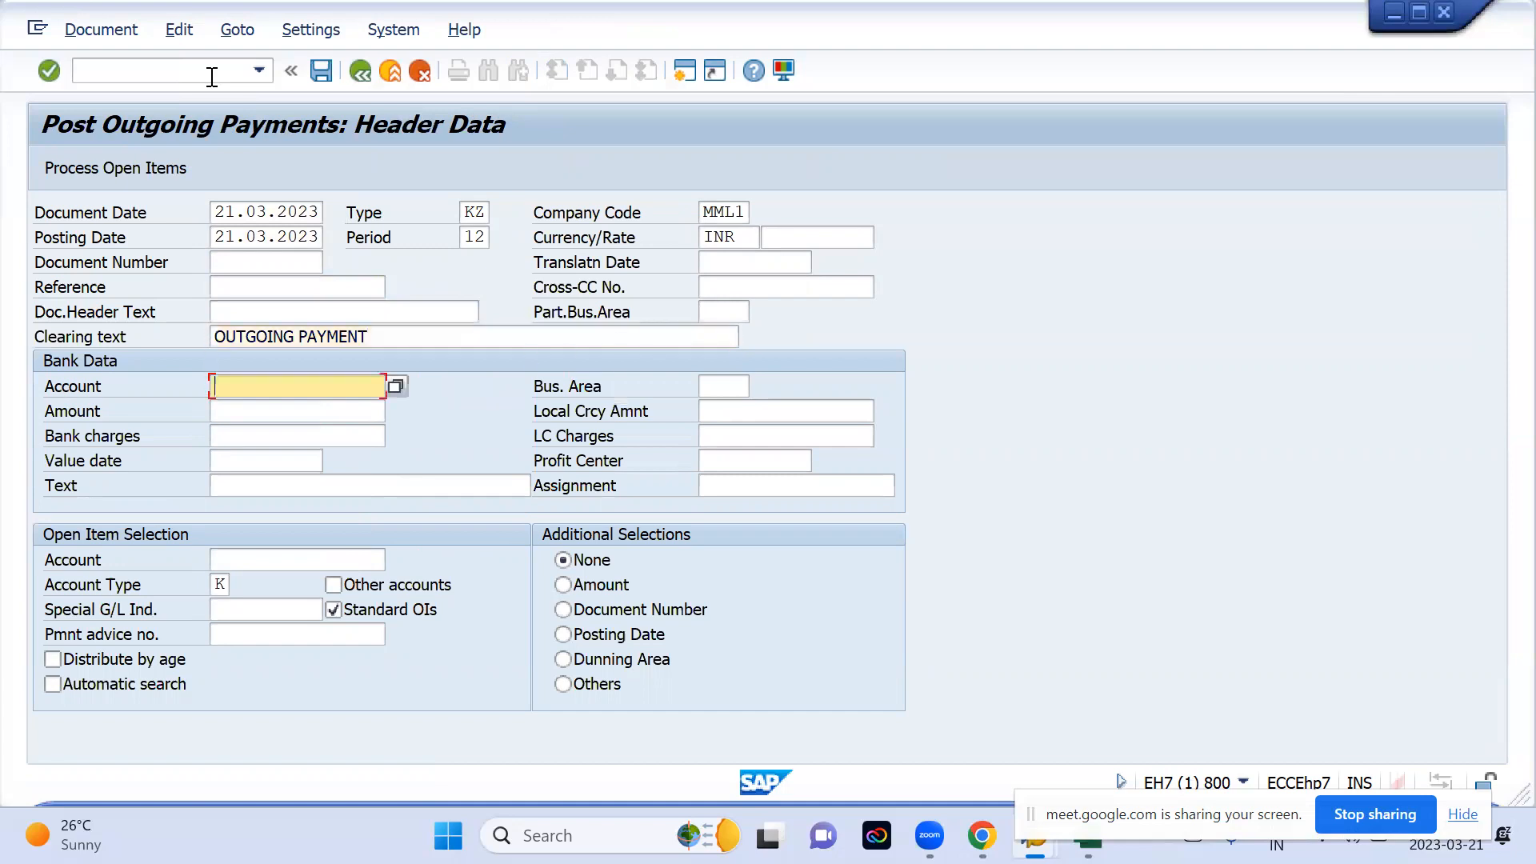
key(Down)
key(Return)
key(Down)
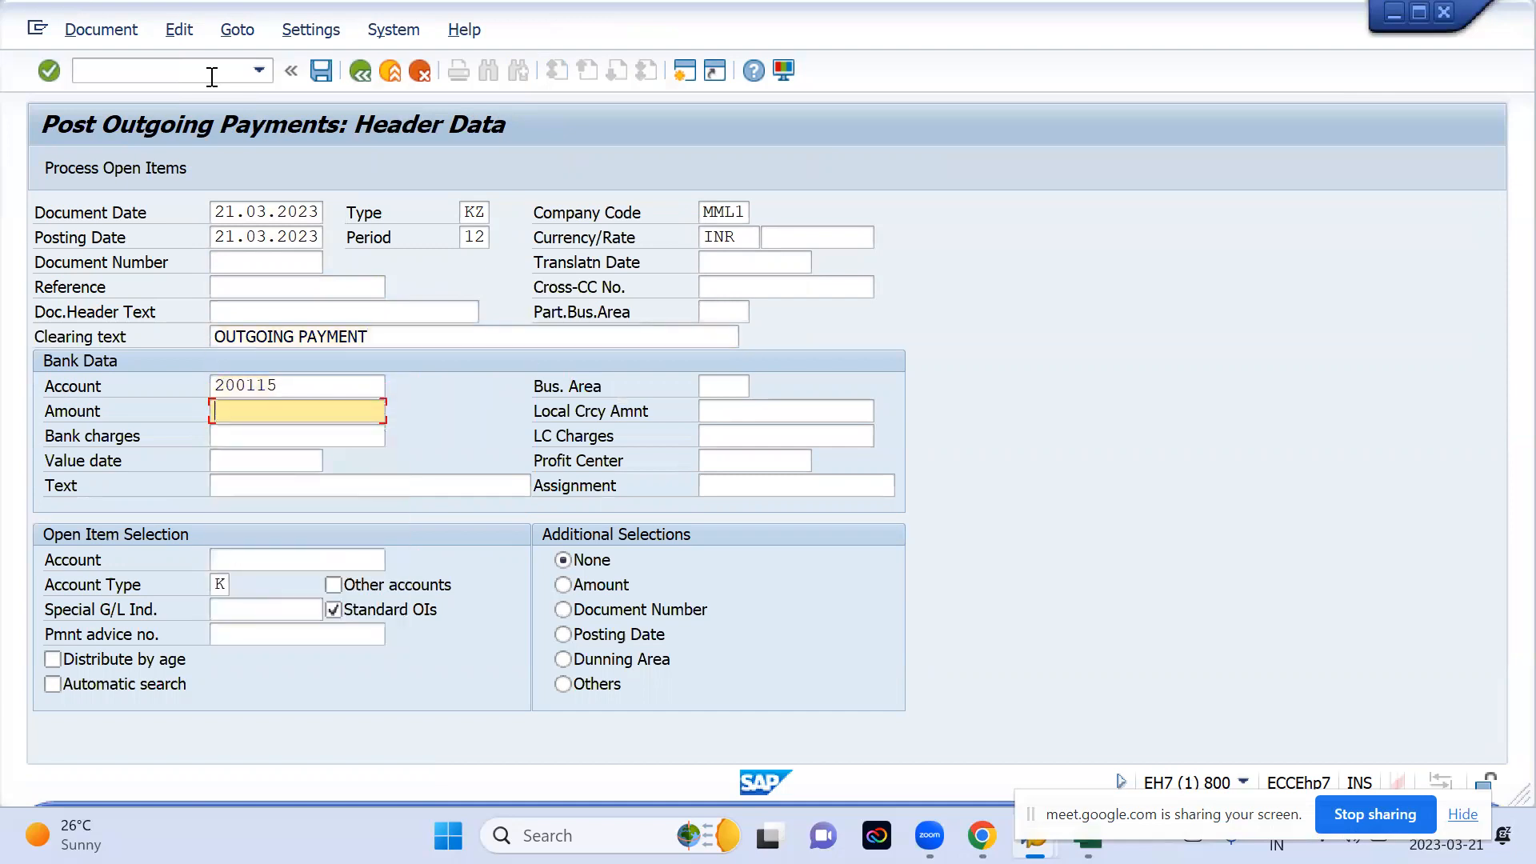
text(1)
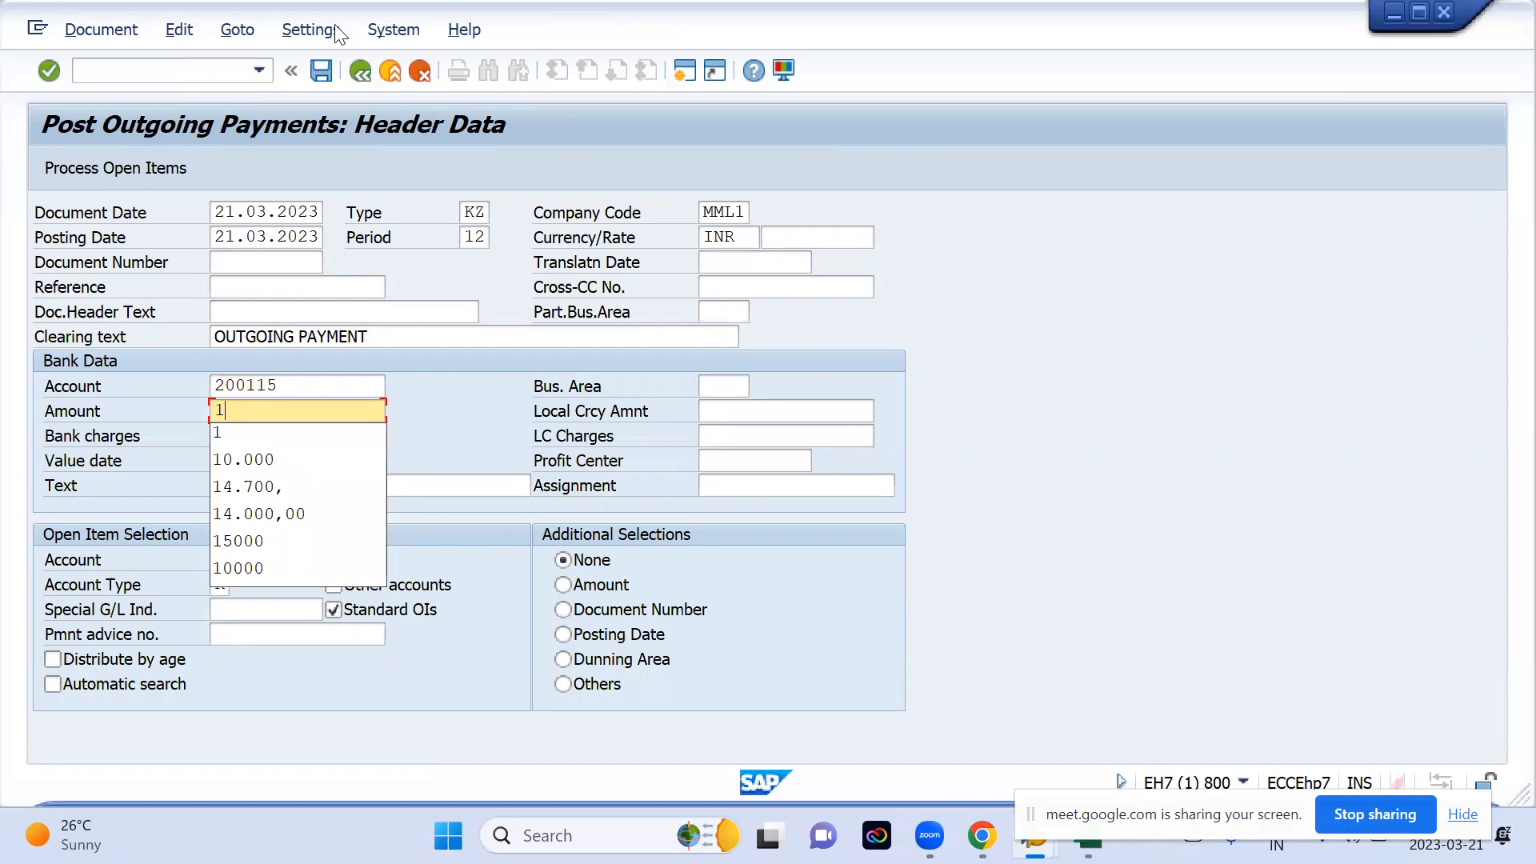
click(717, 388)
text(mmlb)
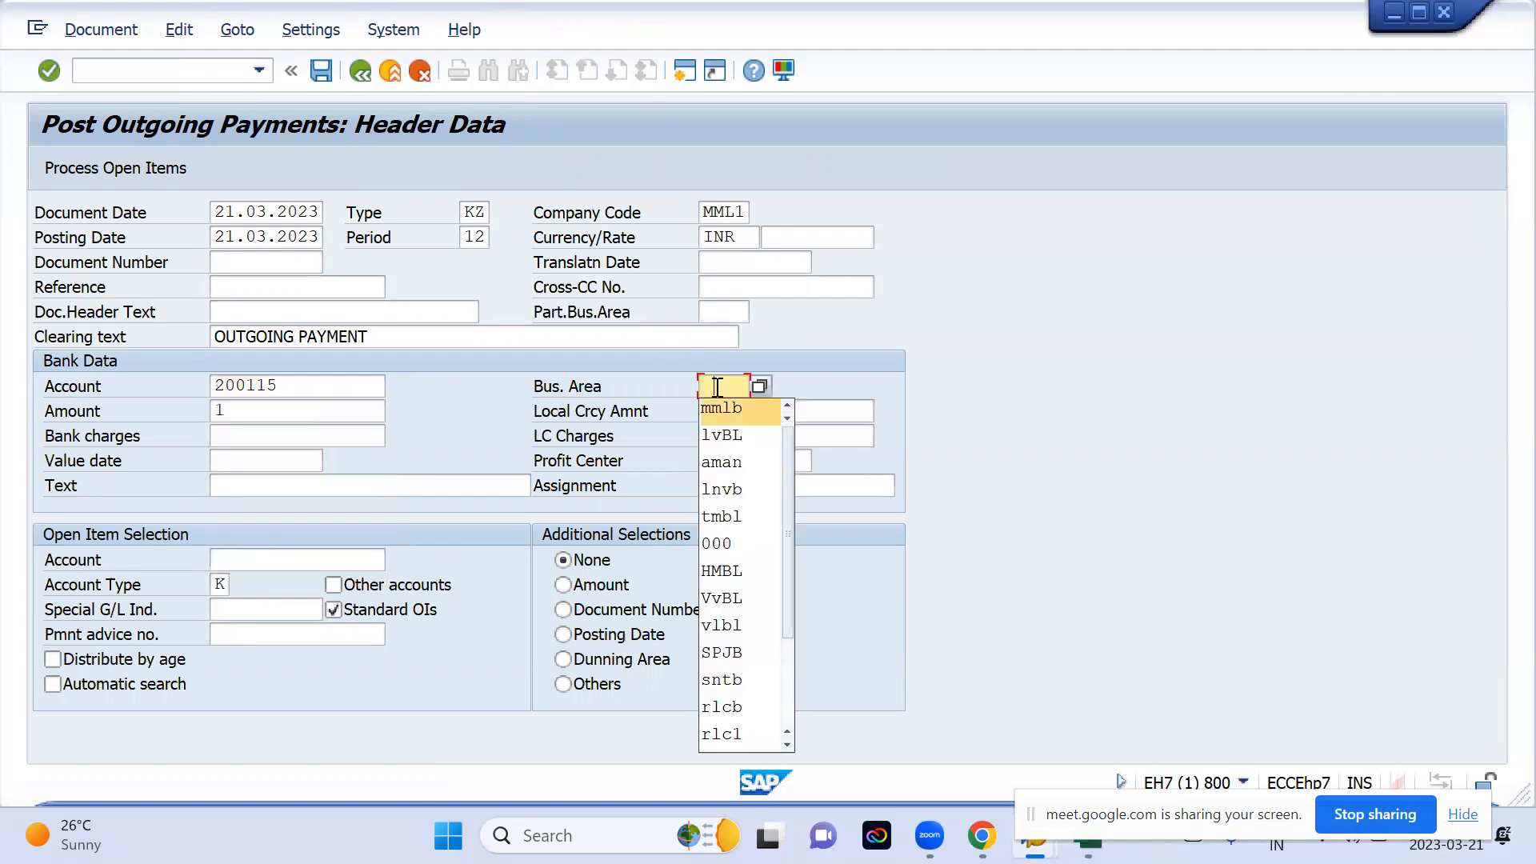
- Set the bank data text to OUTGOING PAYMENT and go to the open item selection's account field
click(435, 478)
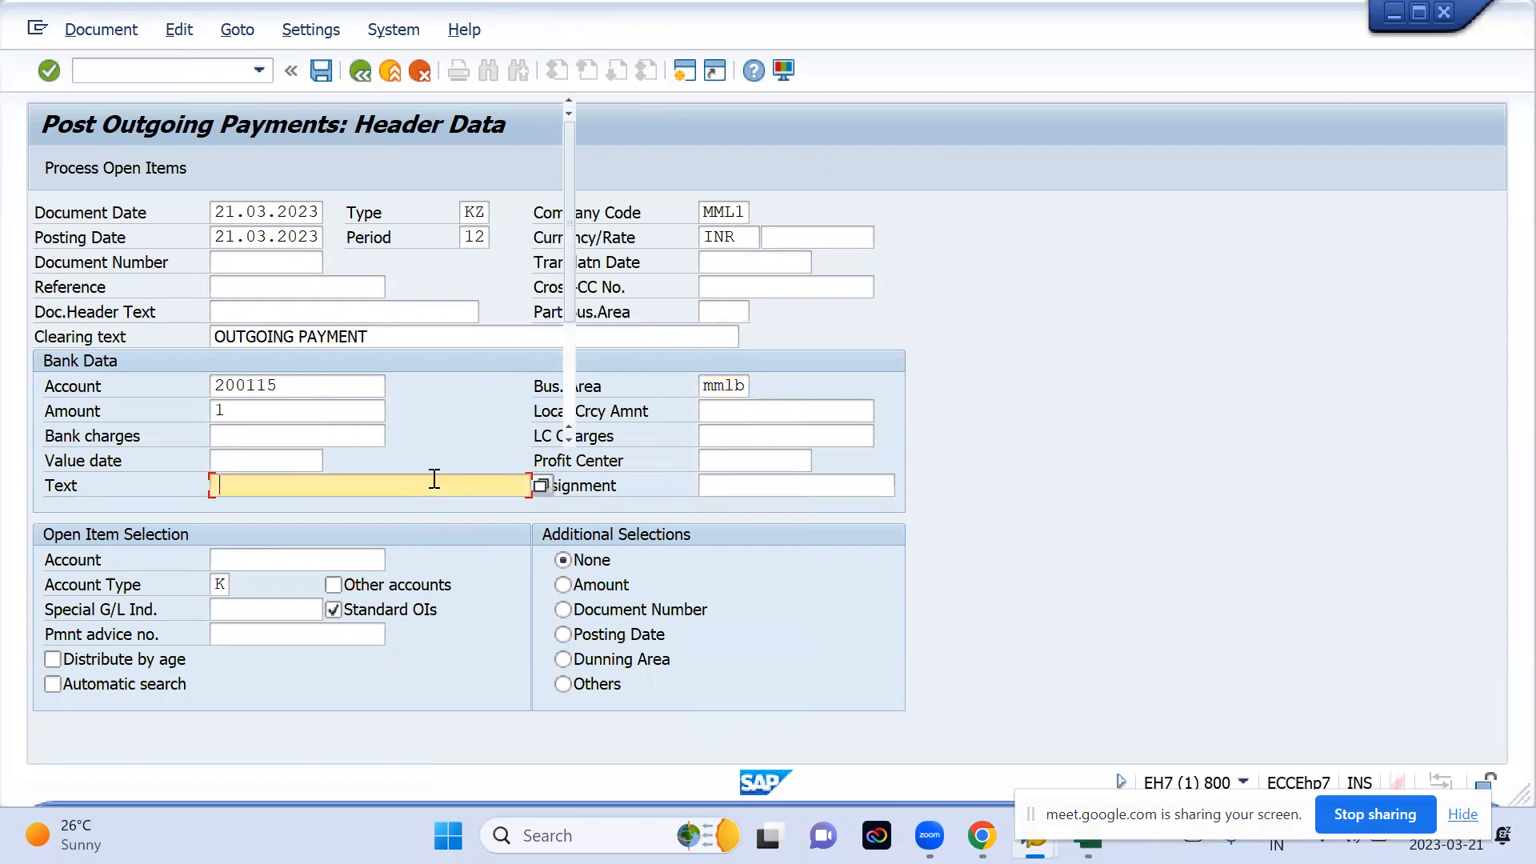
key(Down)
key(Down)
key(Down)
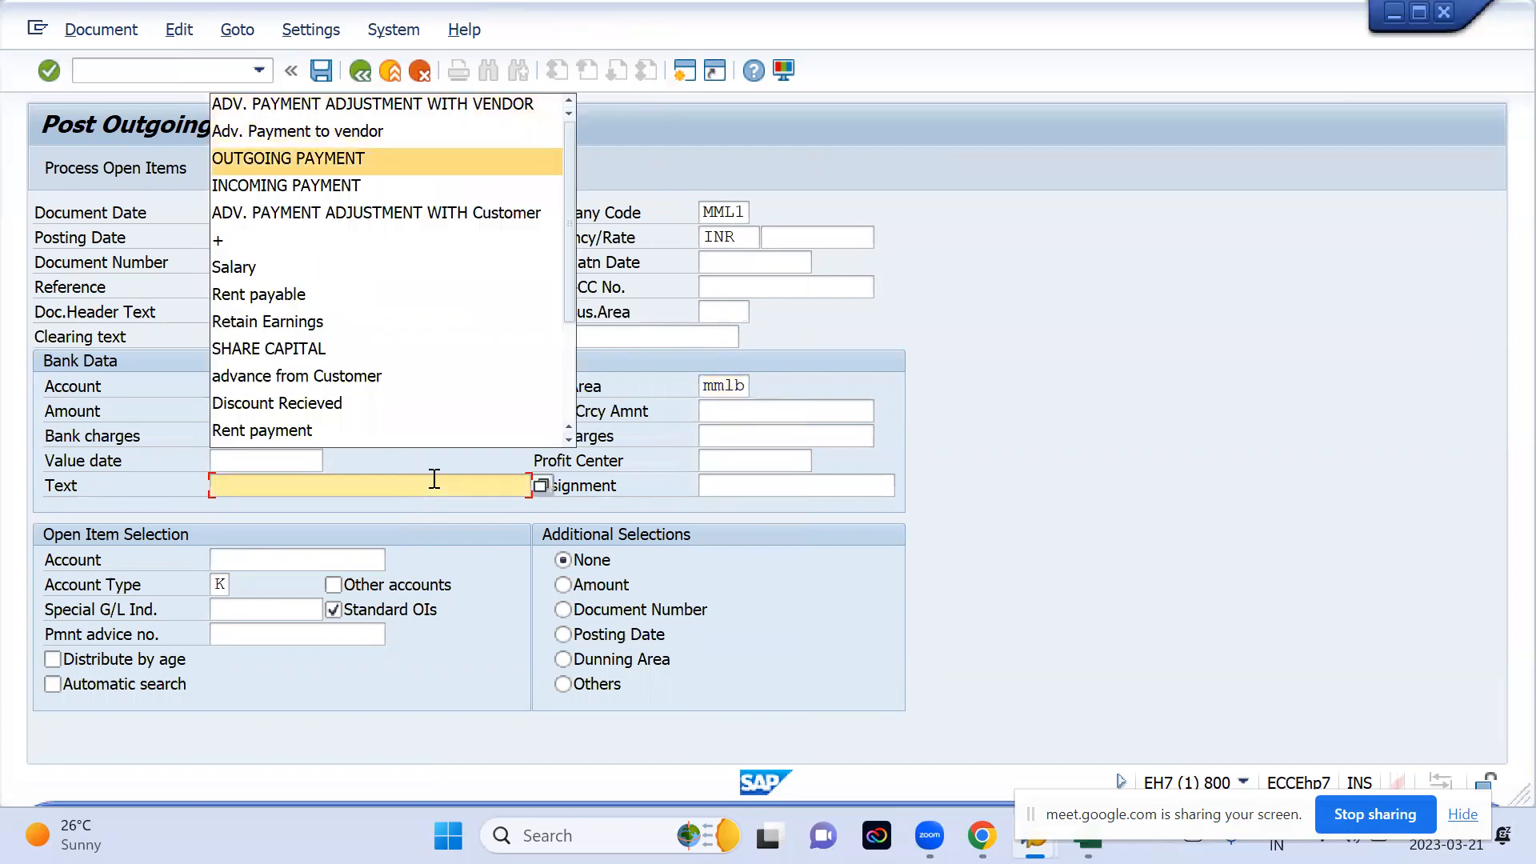
key(Return)
key(Tab)
key(Tab)
key(shift+Tab)
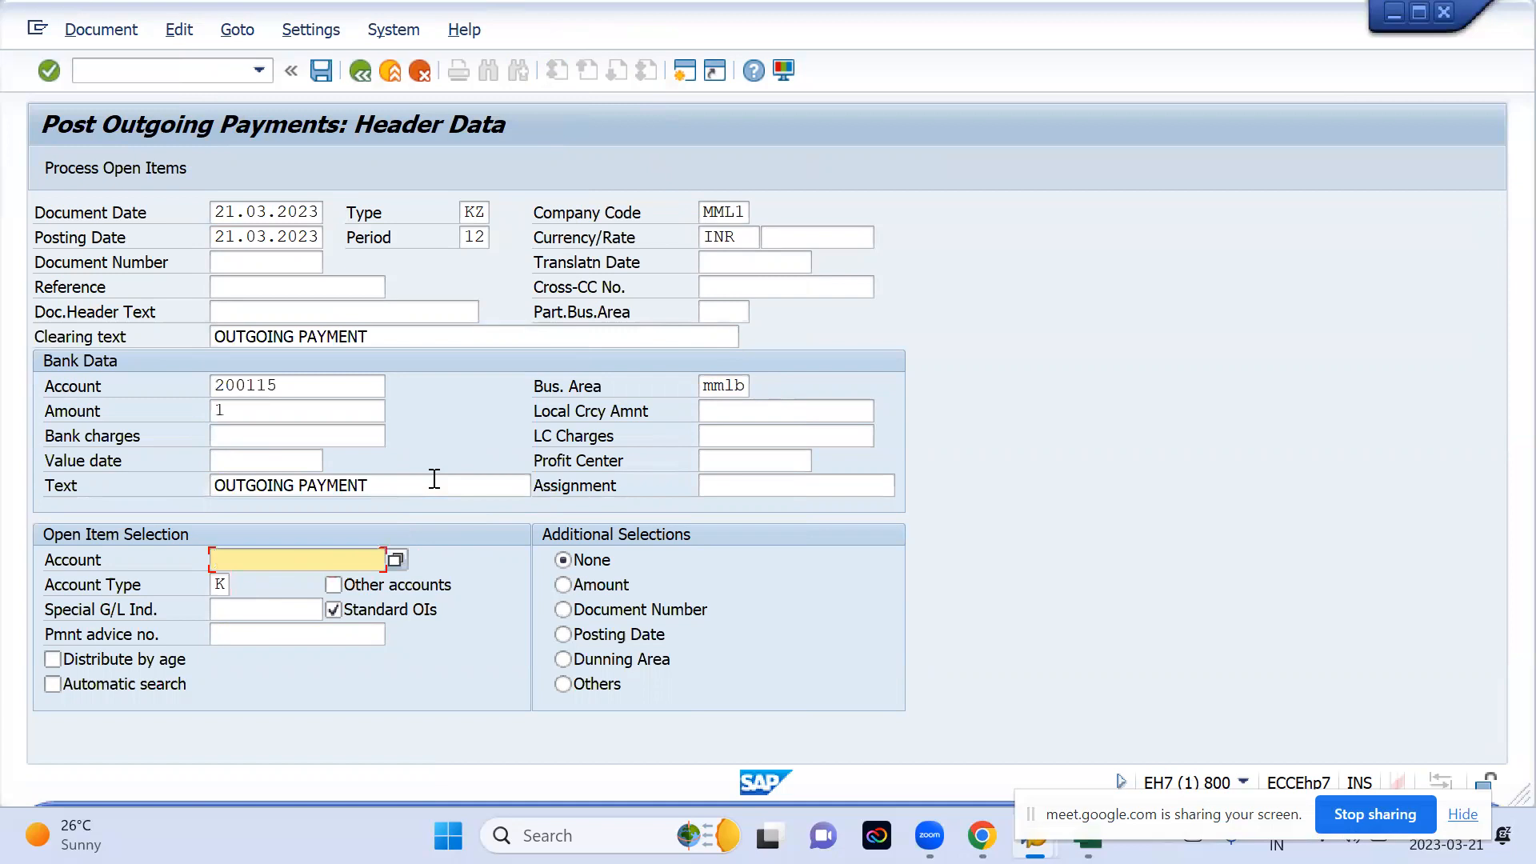
- Select vendor Monika Enterprises in company code MML1 as the open item account and process its open items
click(396, 560)
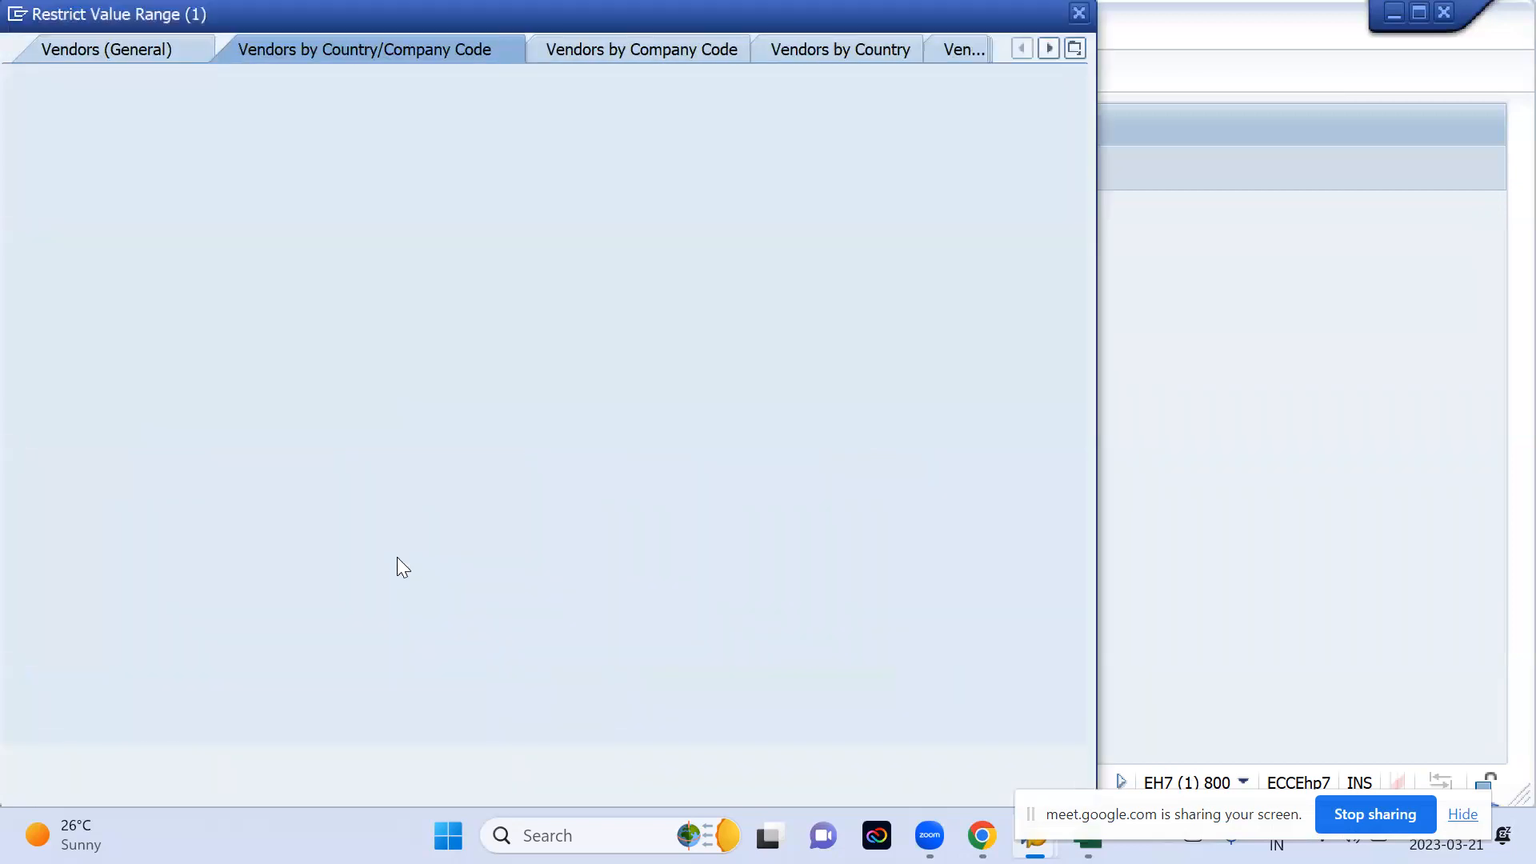
key(Return)
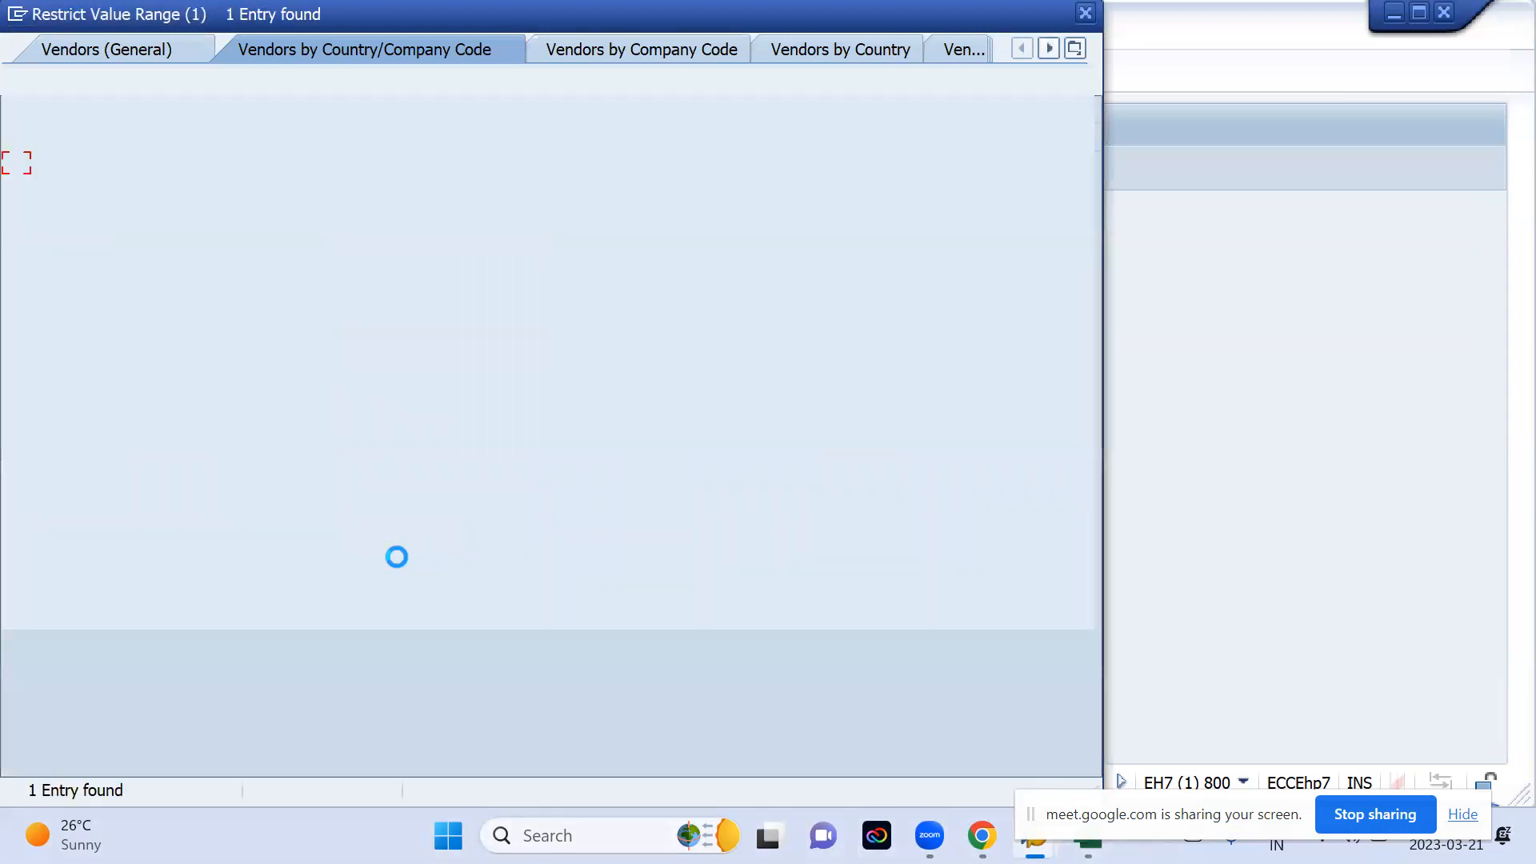
key(Return)
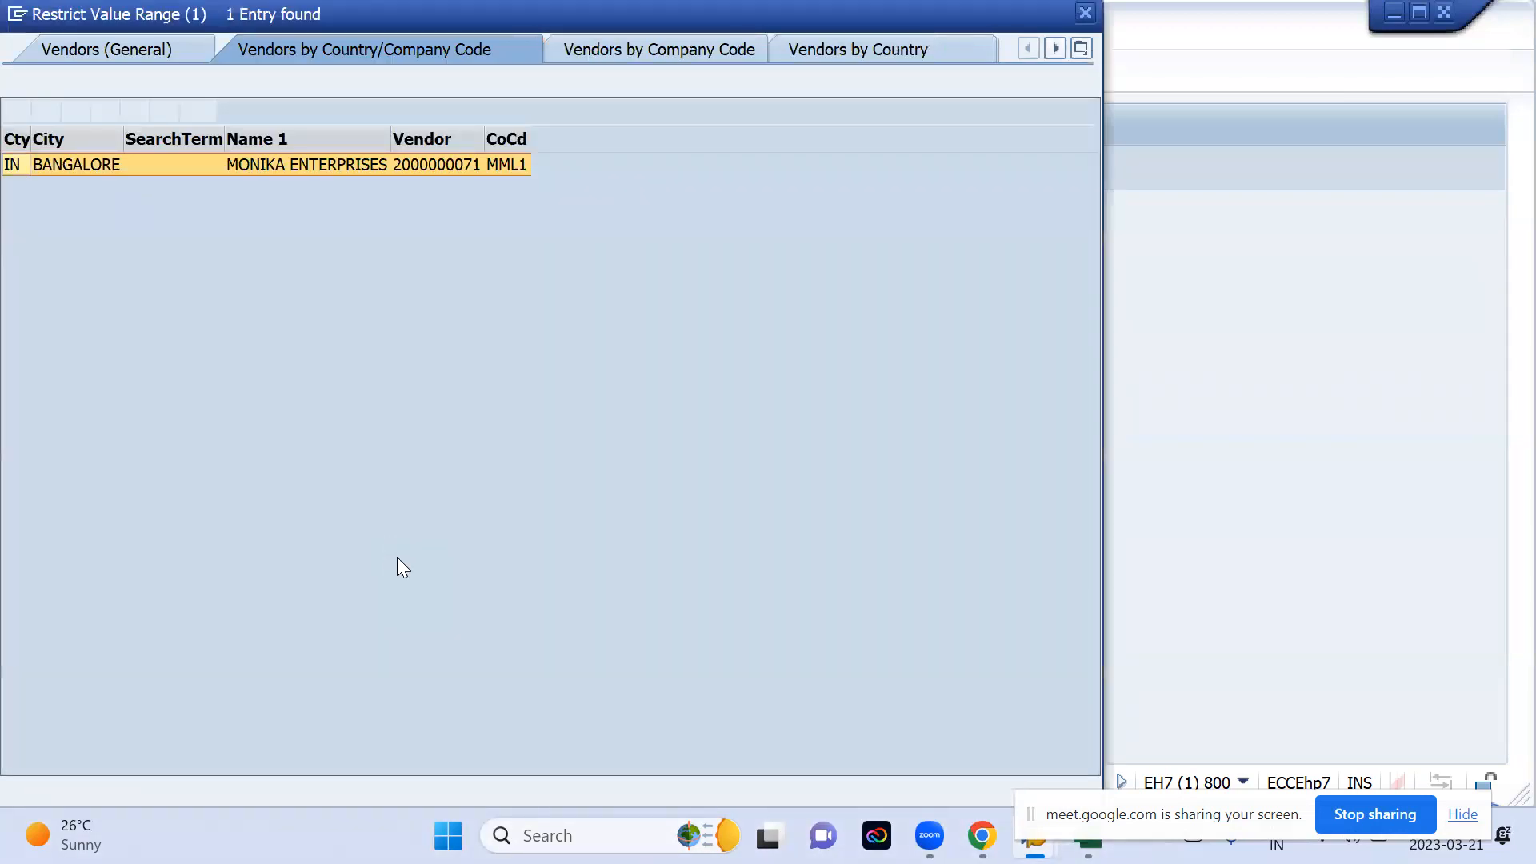
key(Return)
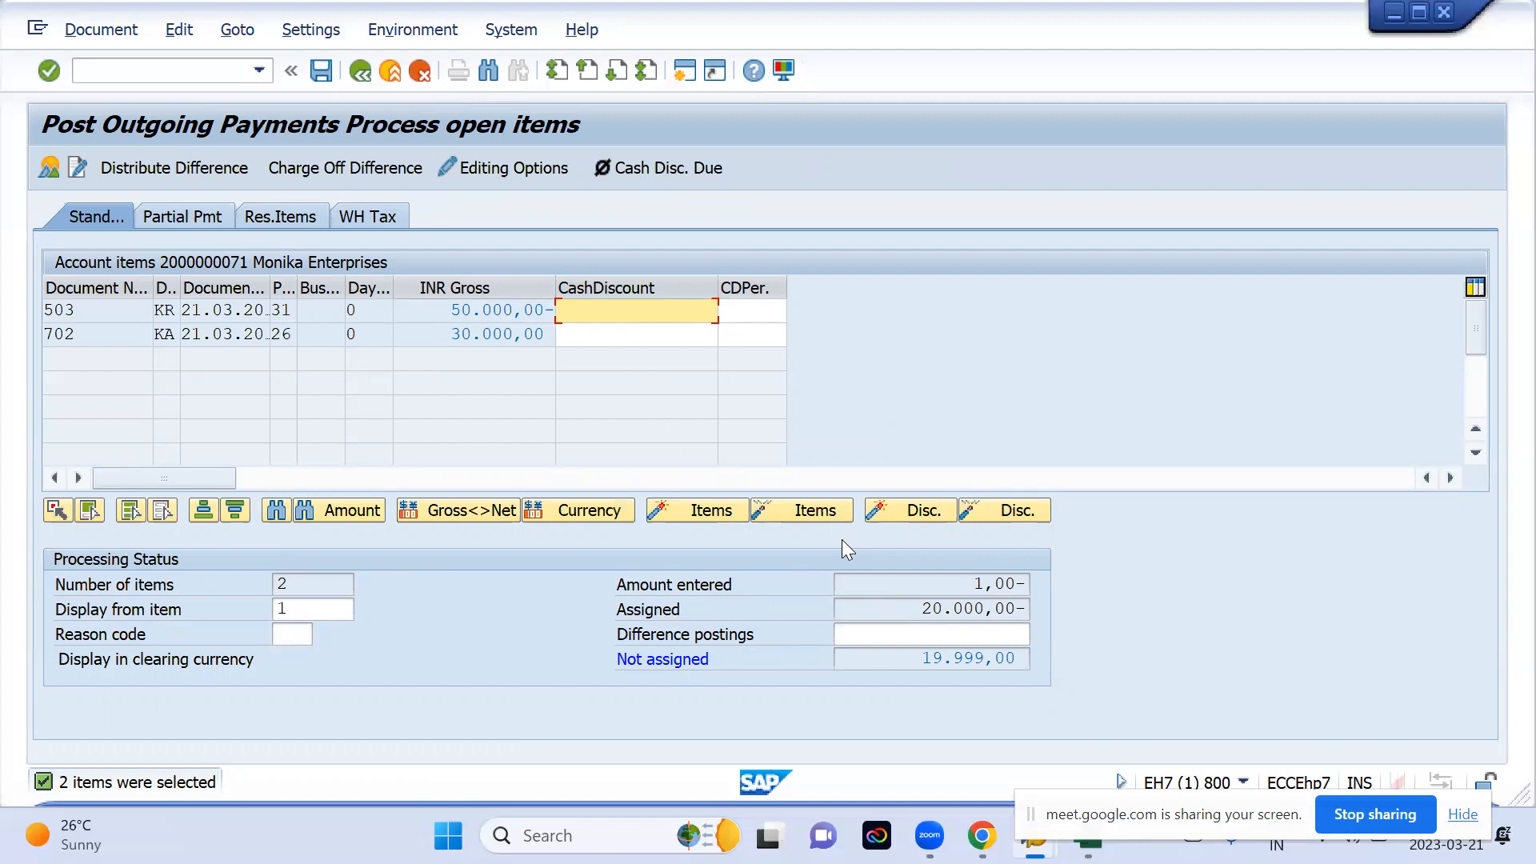
- Set the Bank of Baroda line item's amount to 20.000, return to the open items and post the outgoing payment
click(926, 615)
drag(926, 614, 987, 603)
click(988, 602)
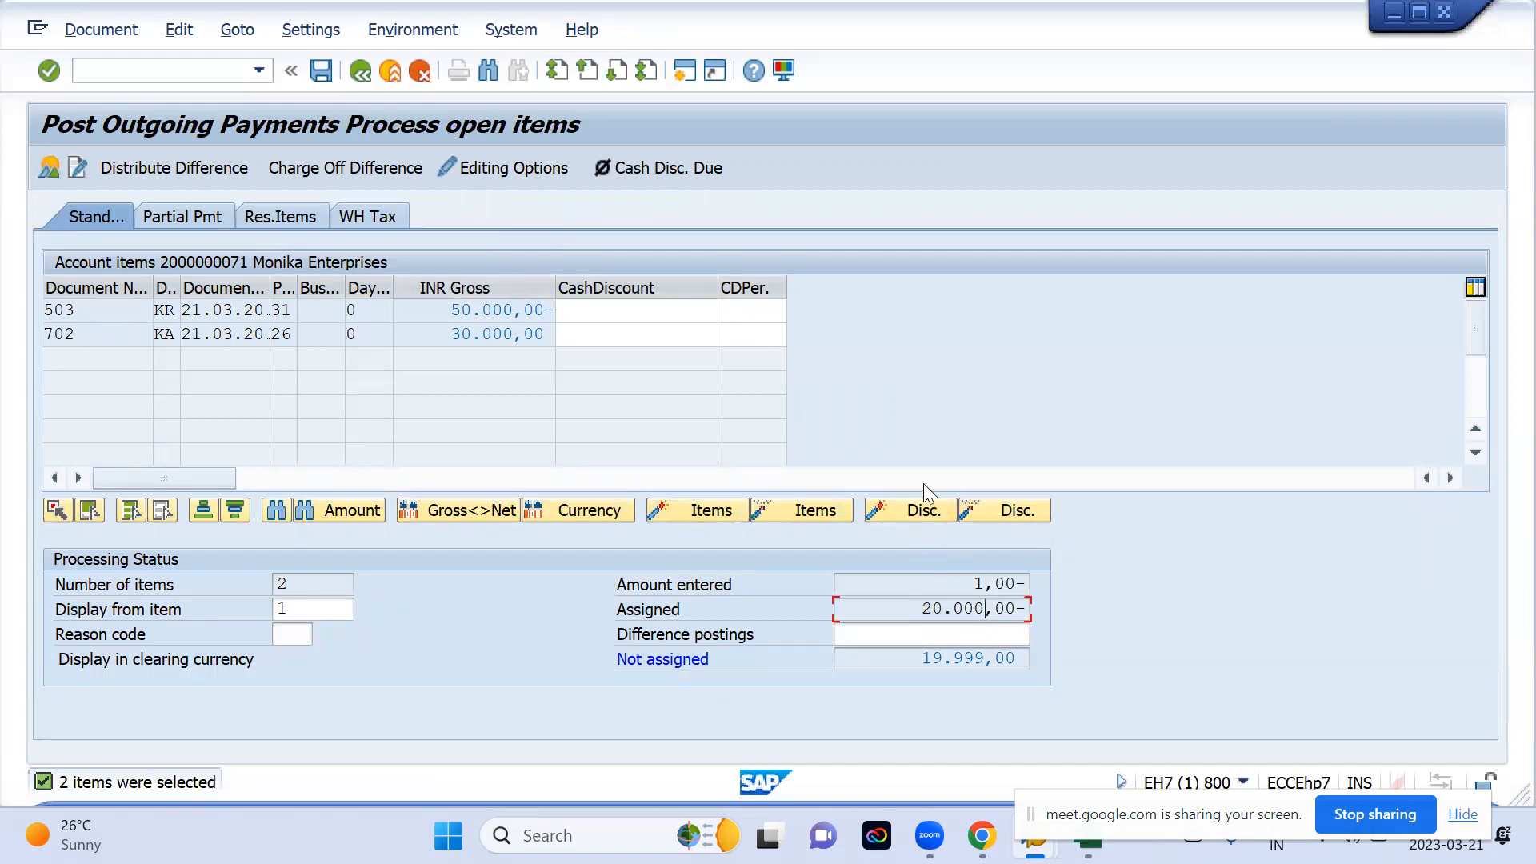
click(358, 166)
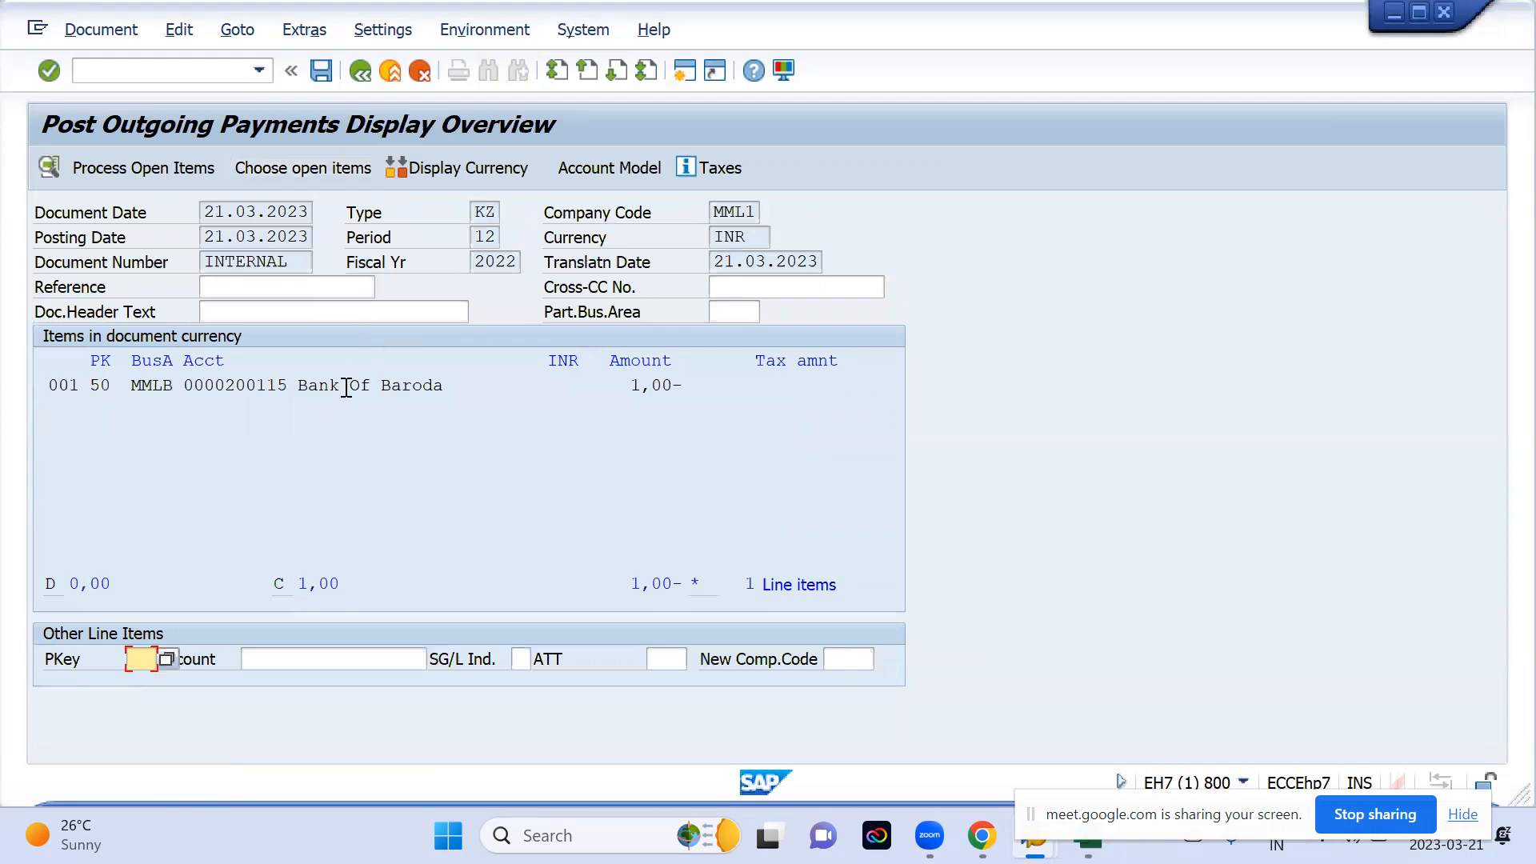
double_click(345, 385)
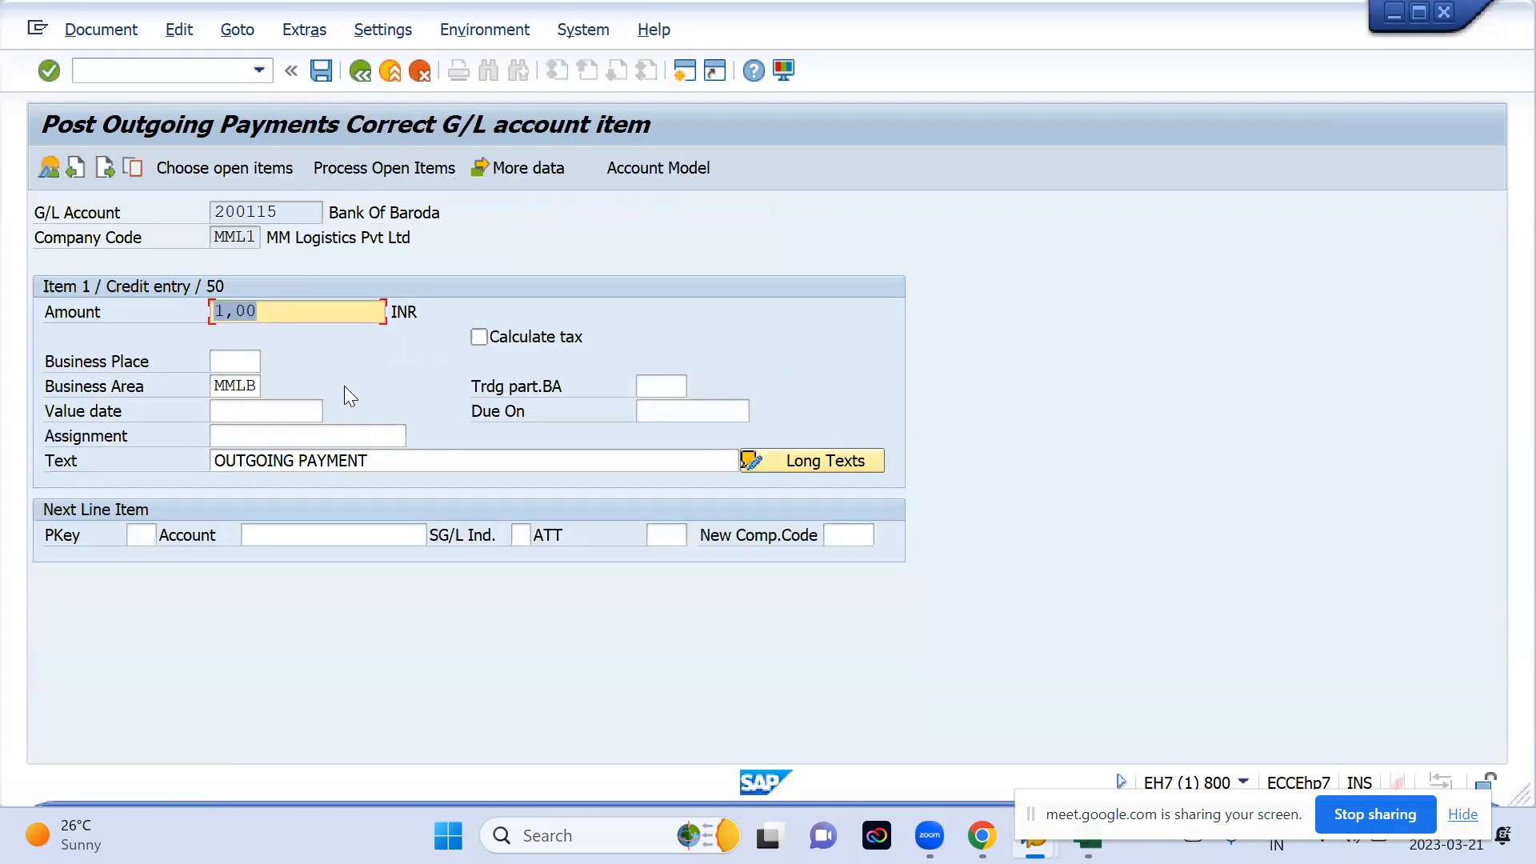
text(20.000)
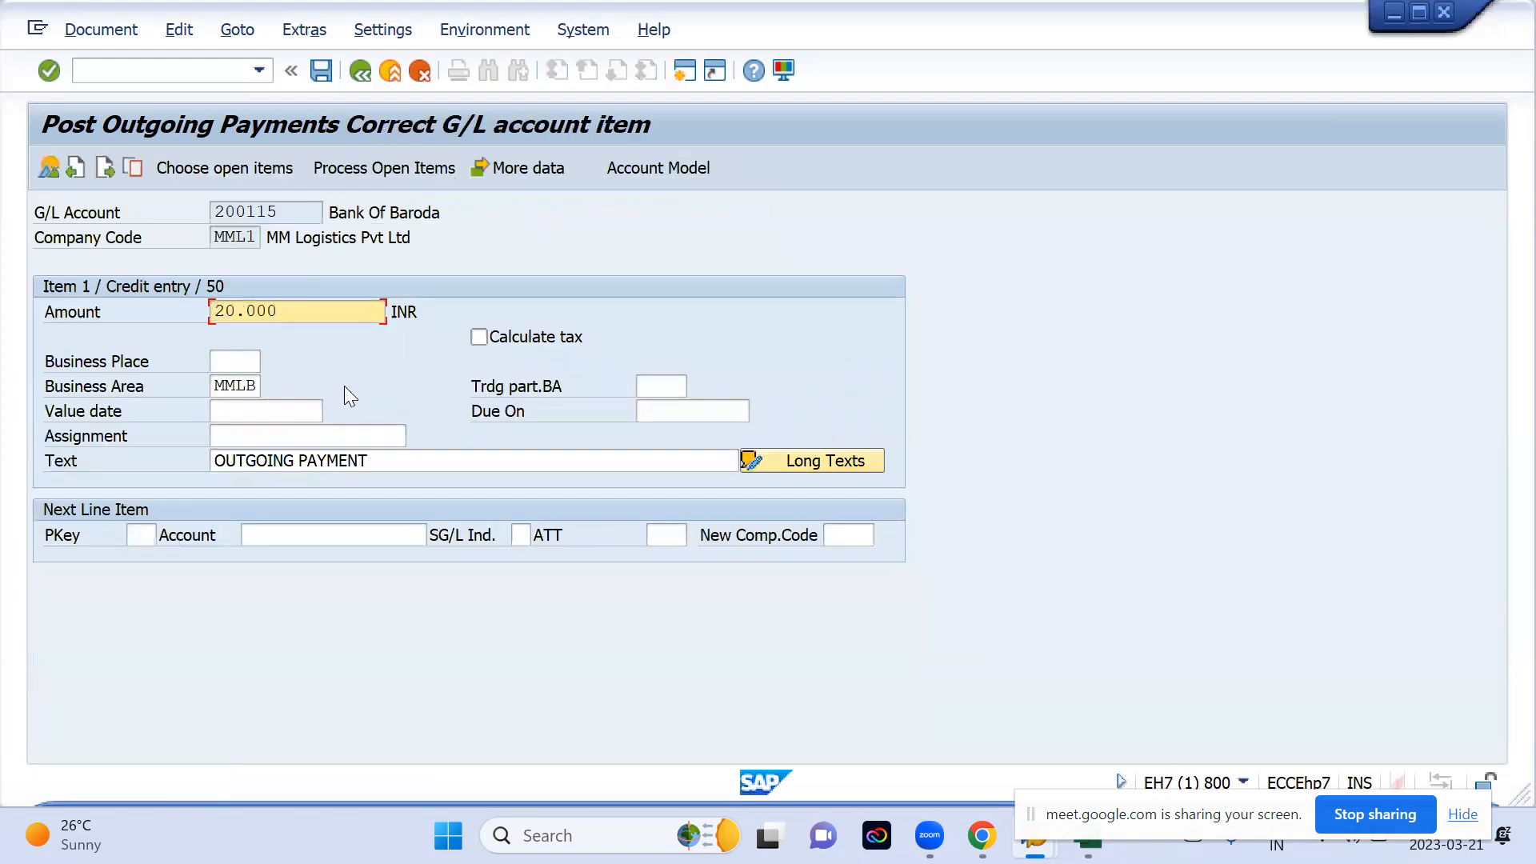
click(366, 170)
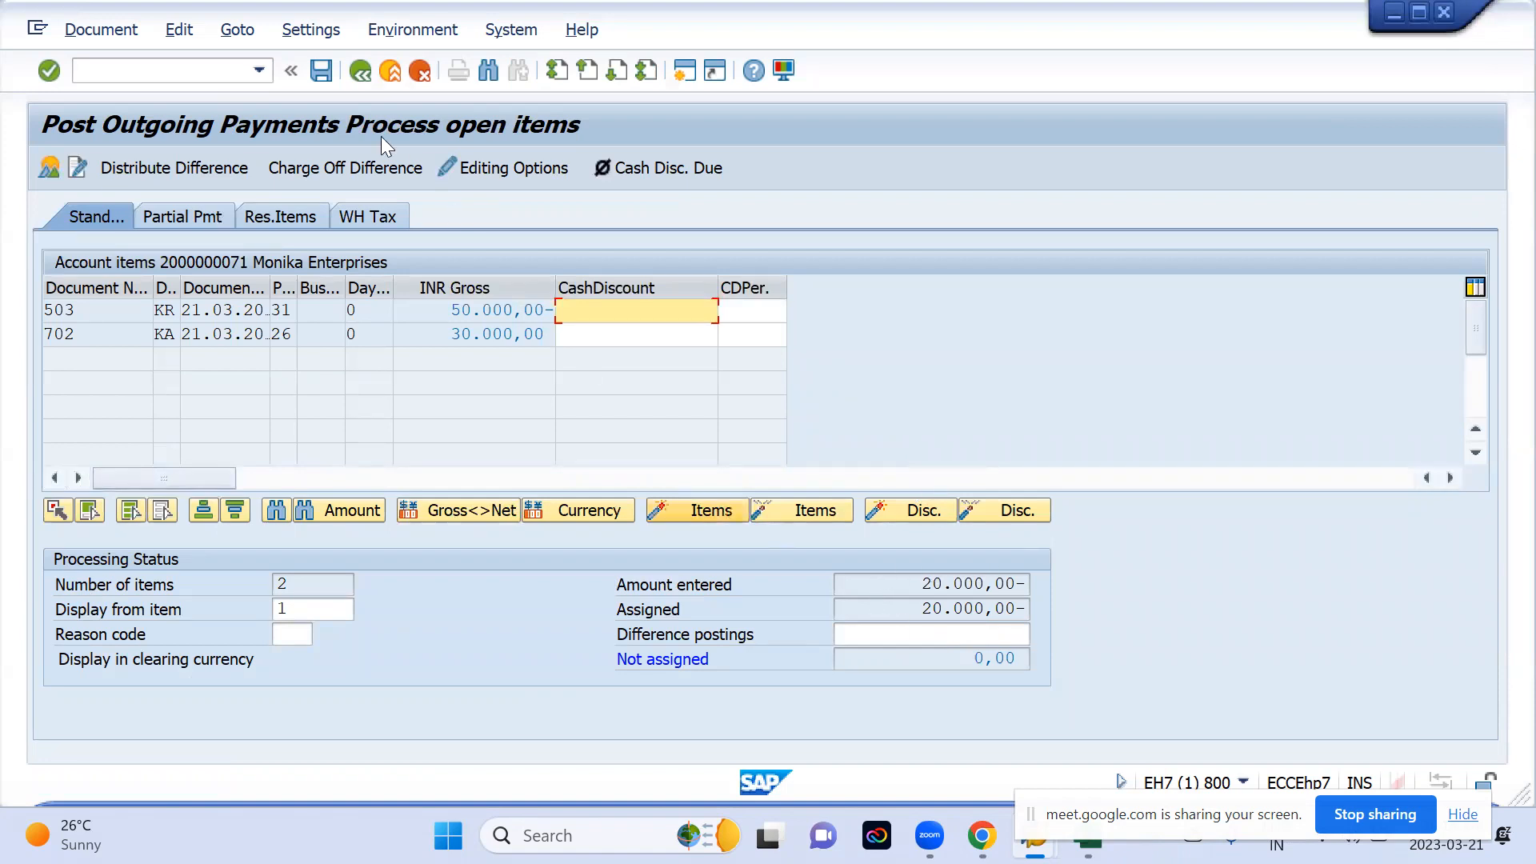
click(321, 72)
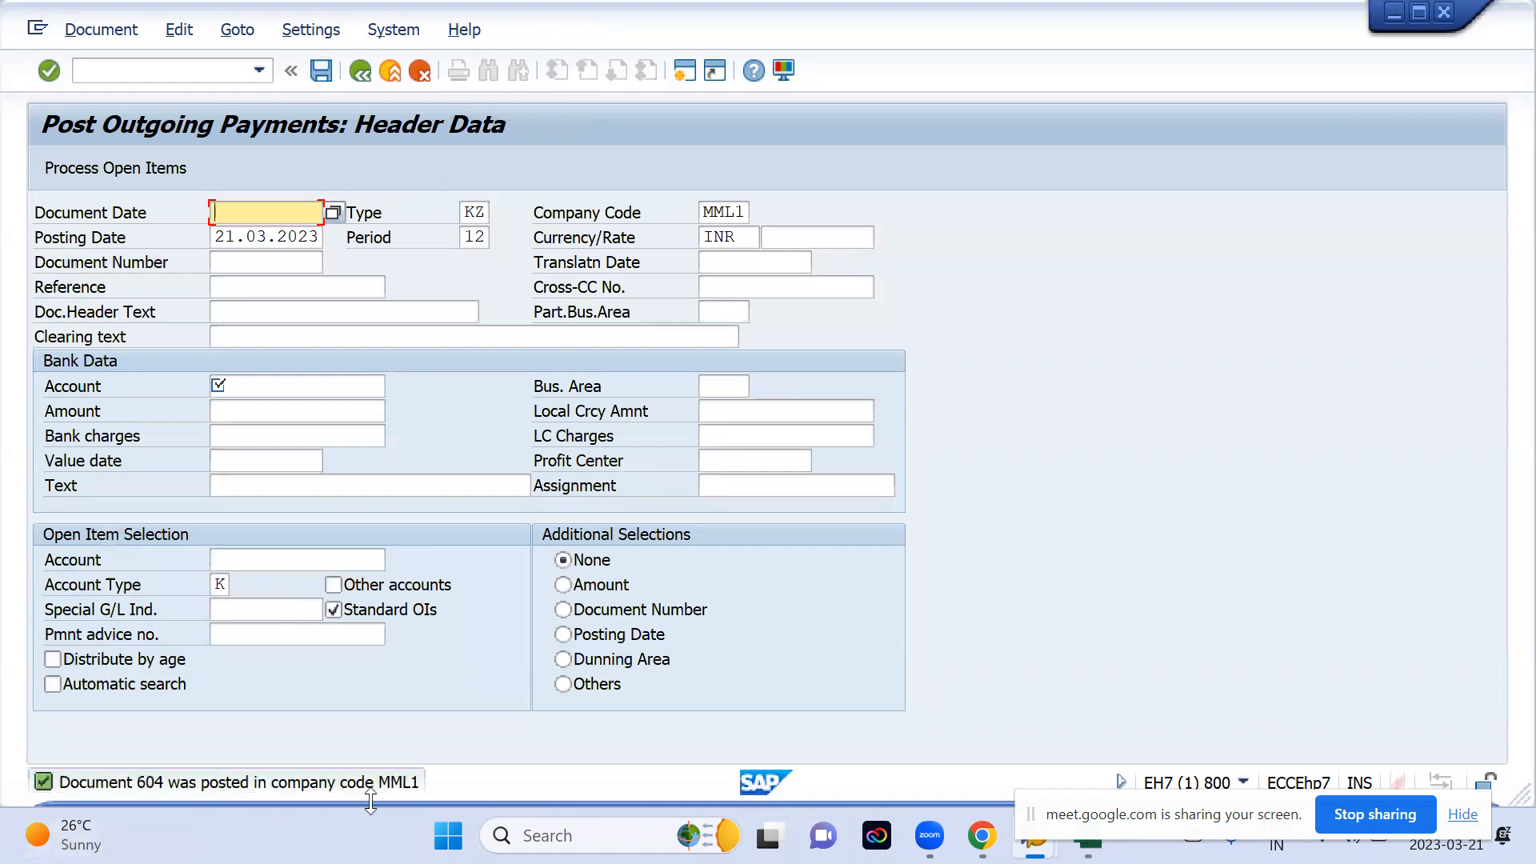
- Switch to the vendor line item display session and refresh the list
key(alt+Tab)
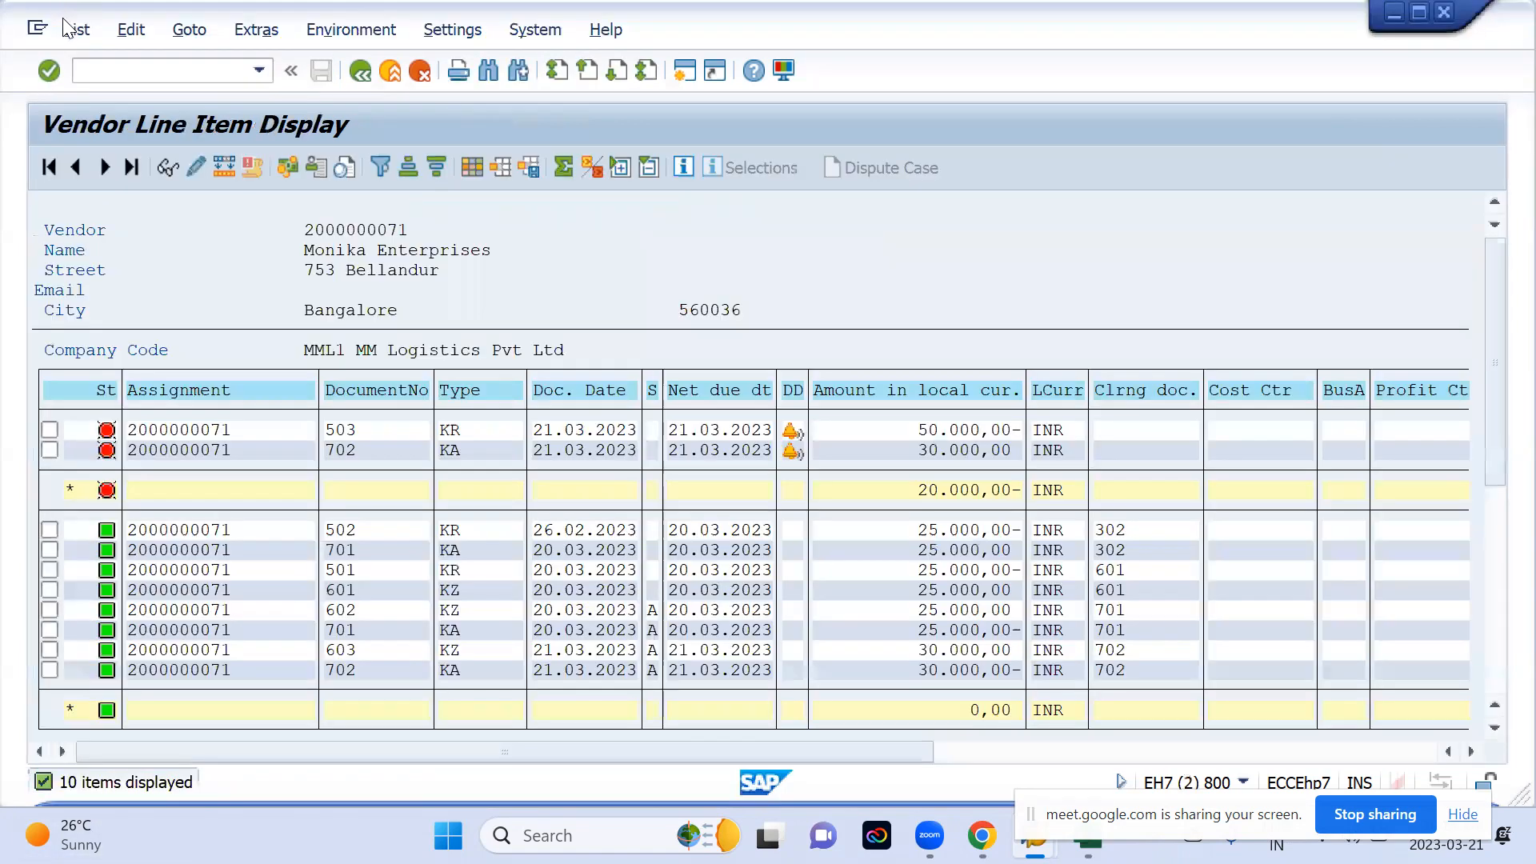
click(76, 30)
click(86, 91)
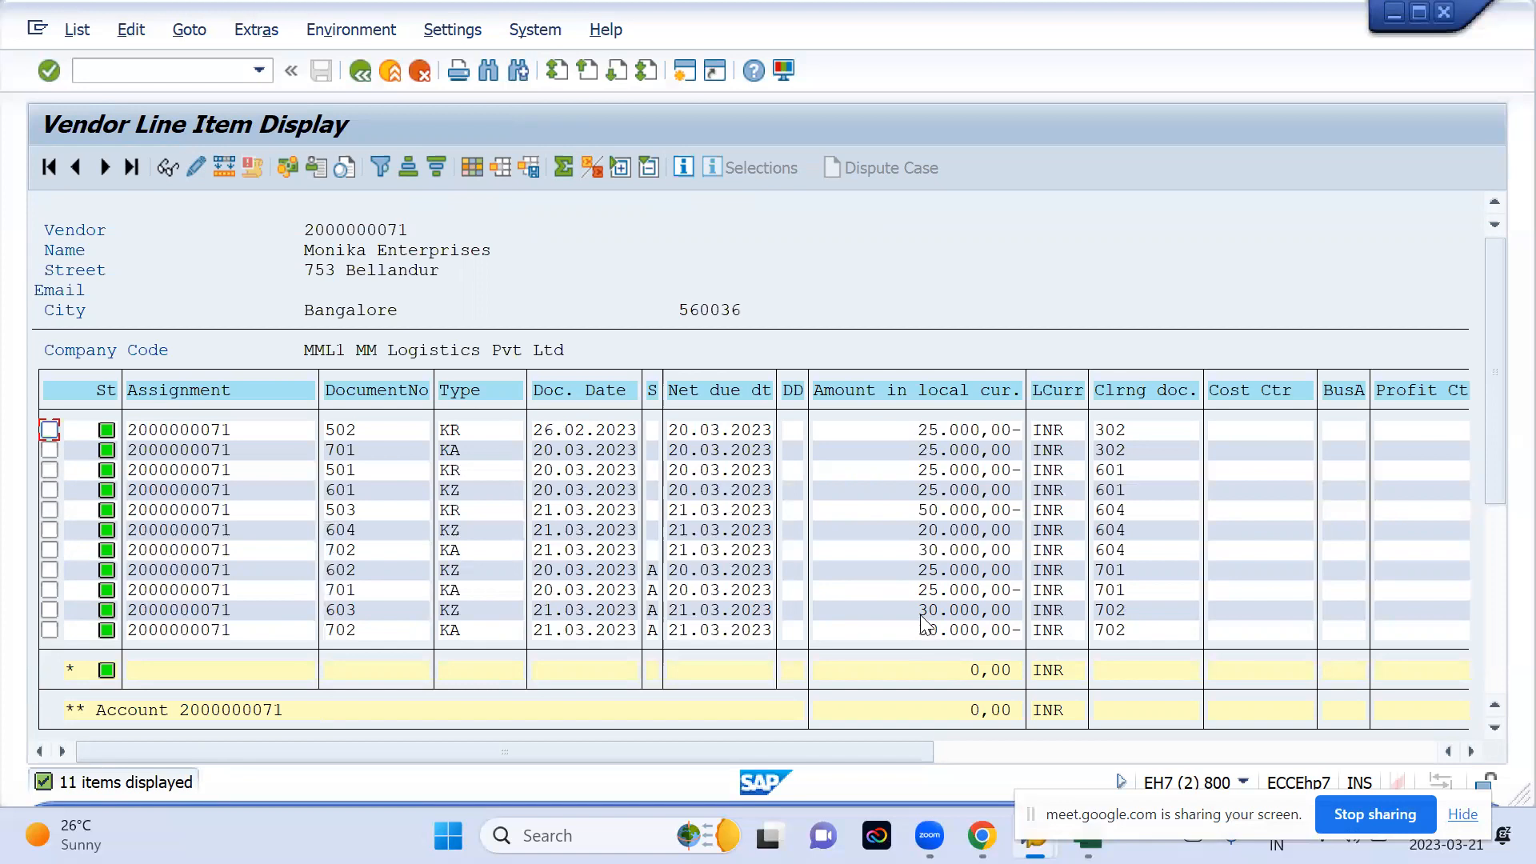
- Return to the report's selection criteria, review them and run the vendor line item display again for all items
click(362, 80)
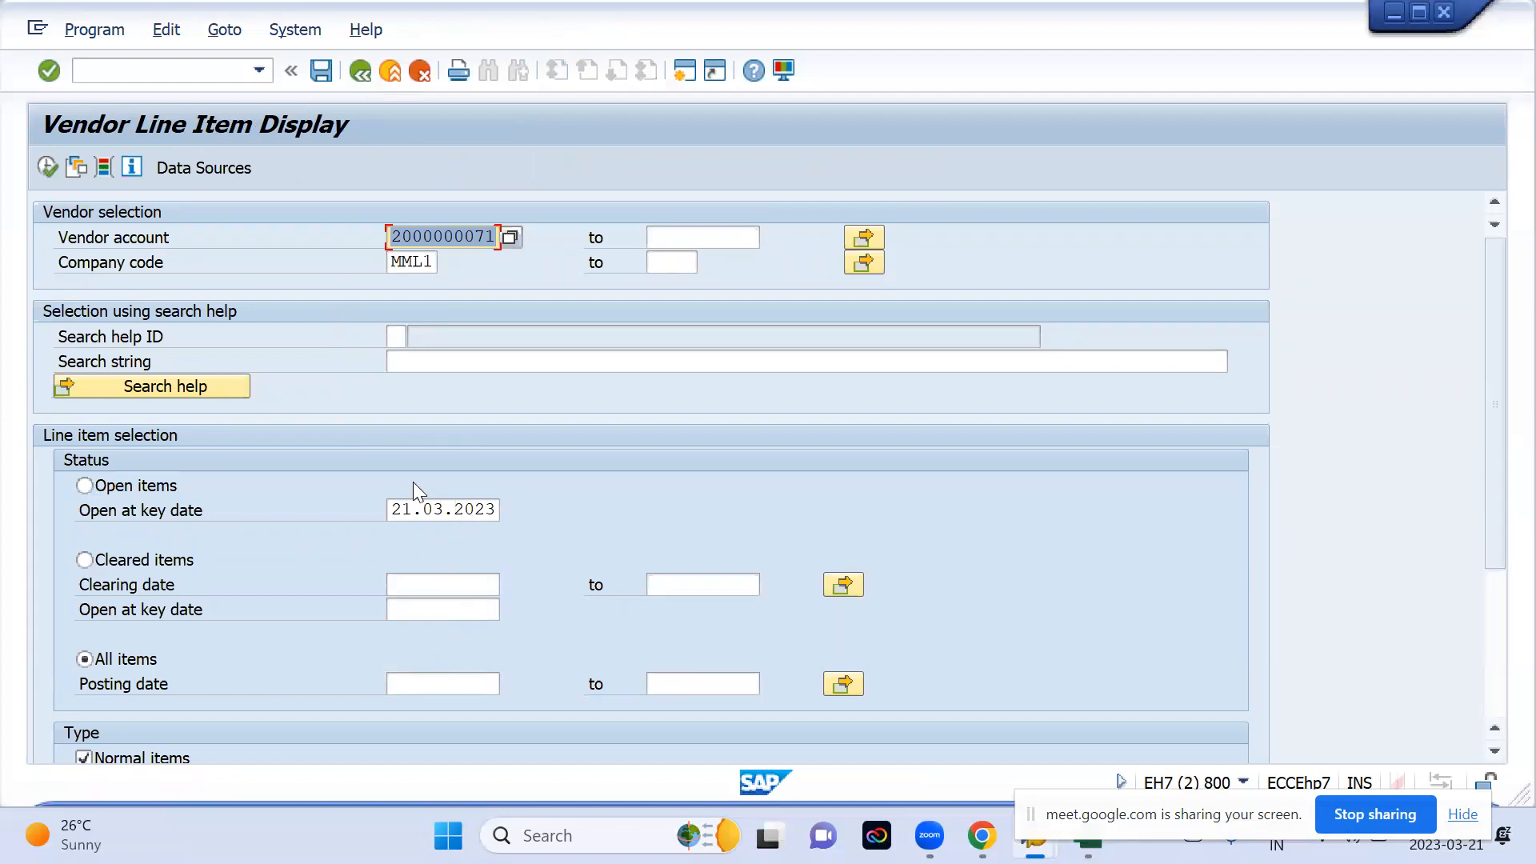
scroll(413, 481, down, 2)
scroll(412, 482, down, 2)
scroll(413, 482, up, 3)
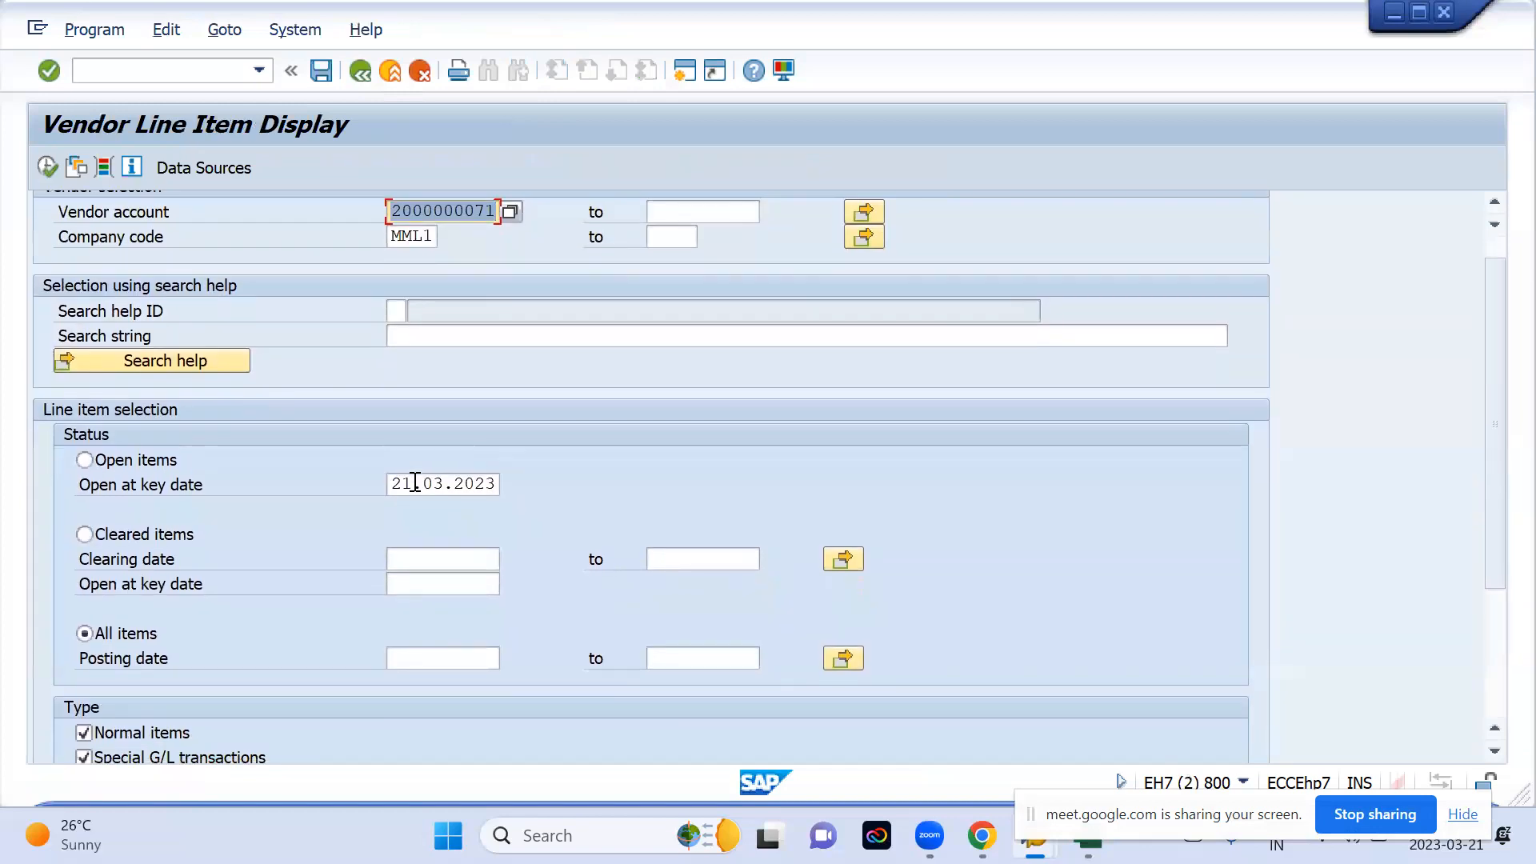
scroll(413, 482, up, 1)
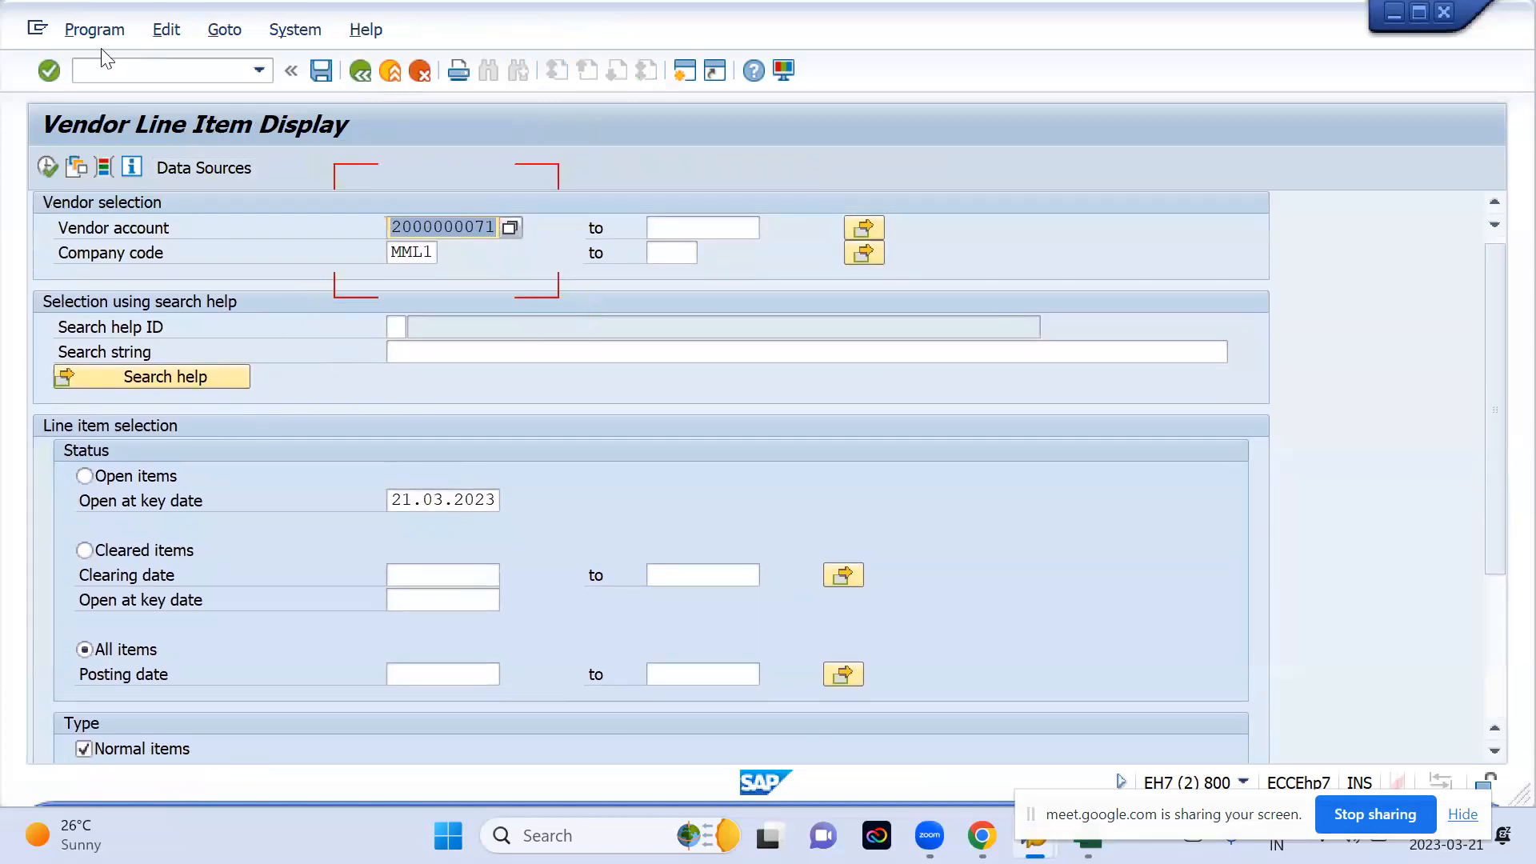
key(F8)
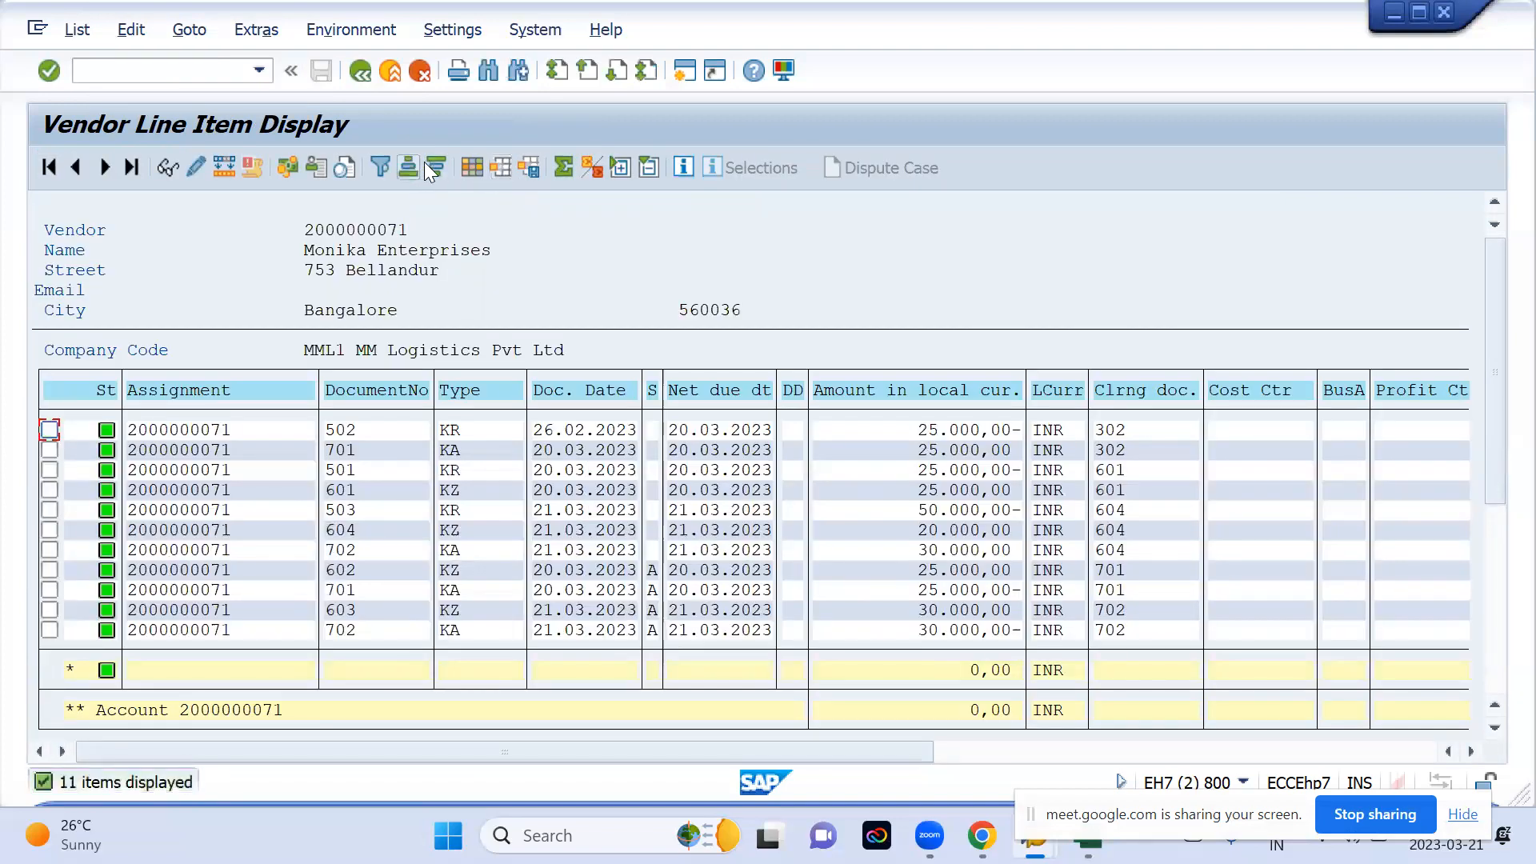
- Sort the vendor line items by net due date in descending order
click(432, 166)
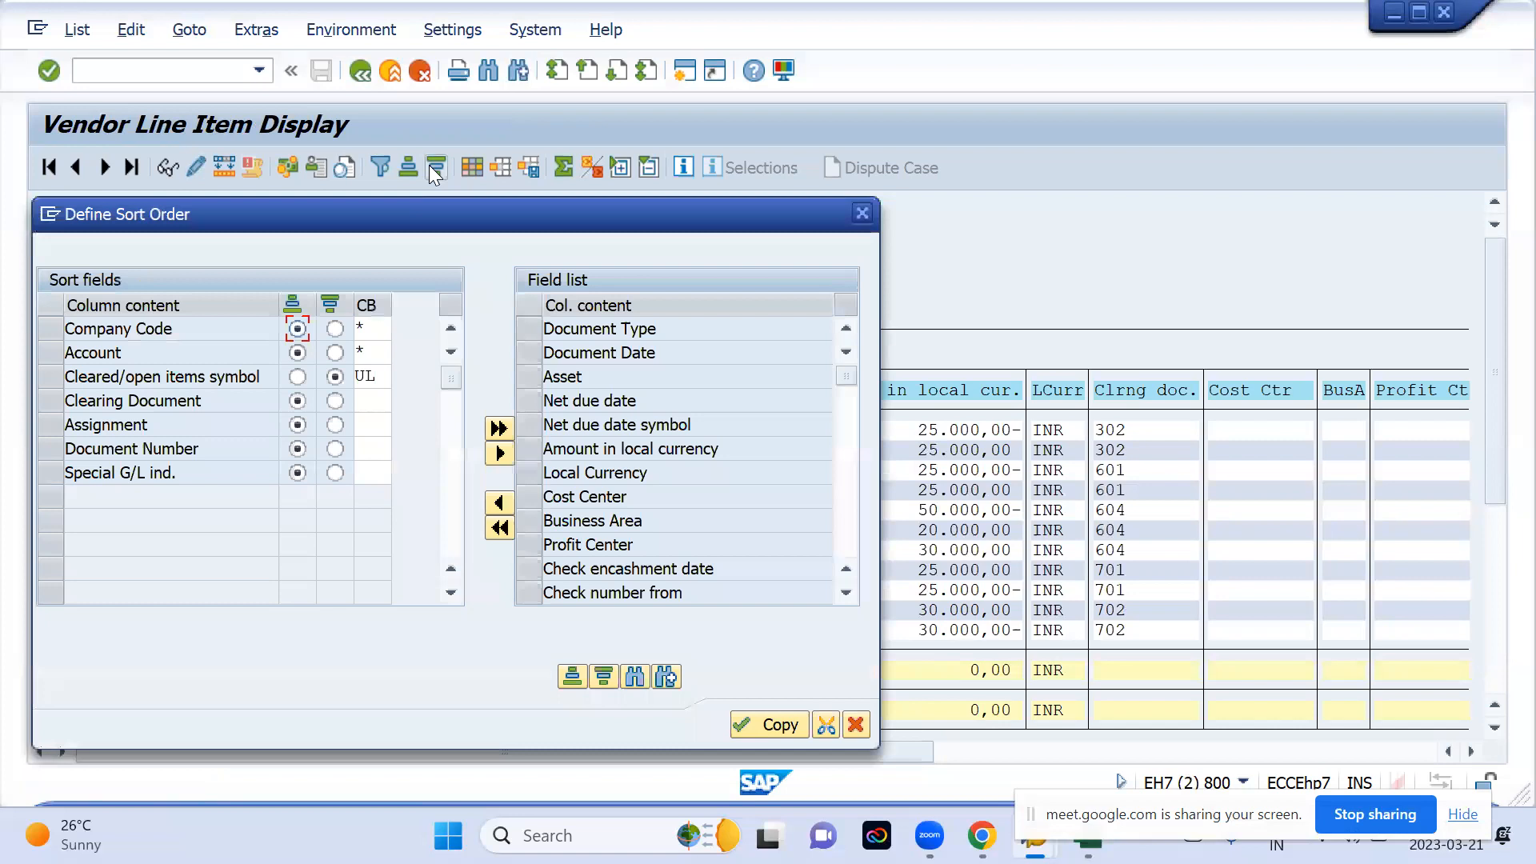
click(133, 449)
click(771, 721)
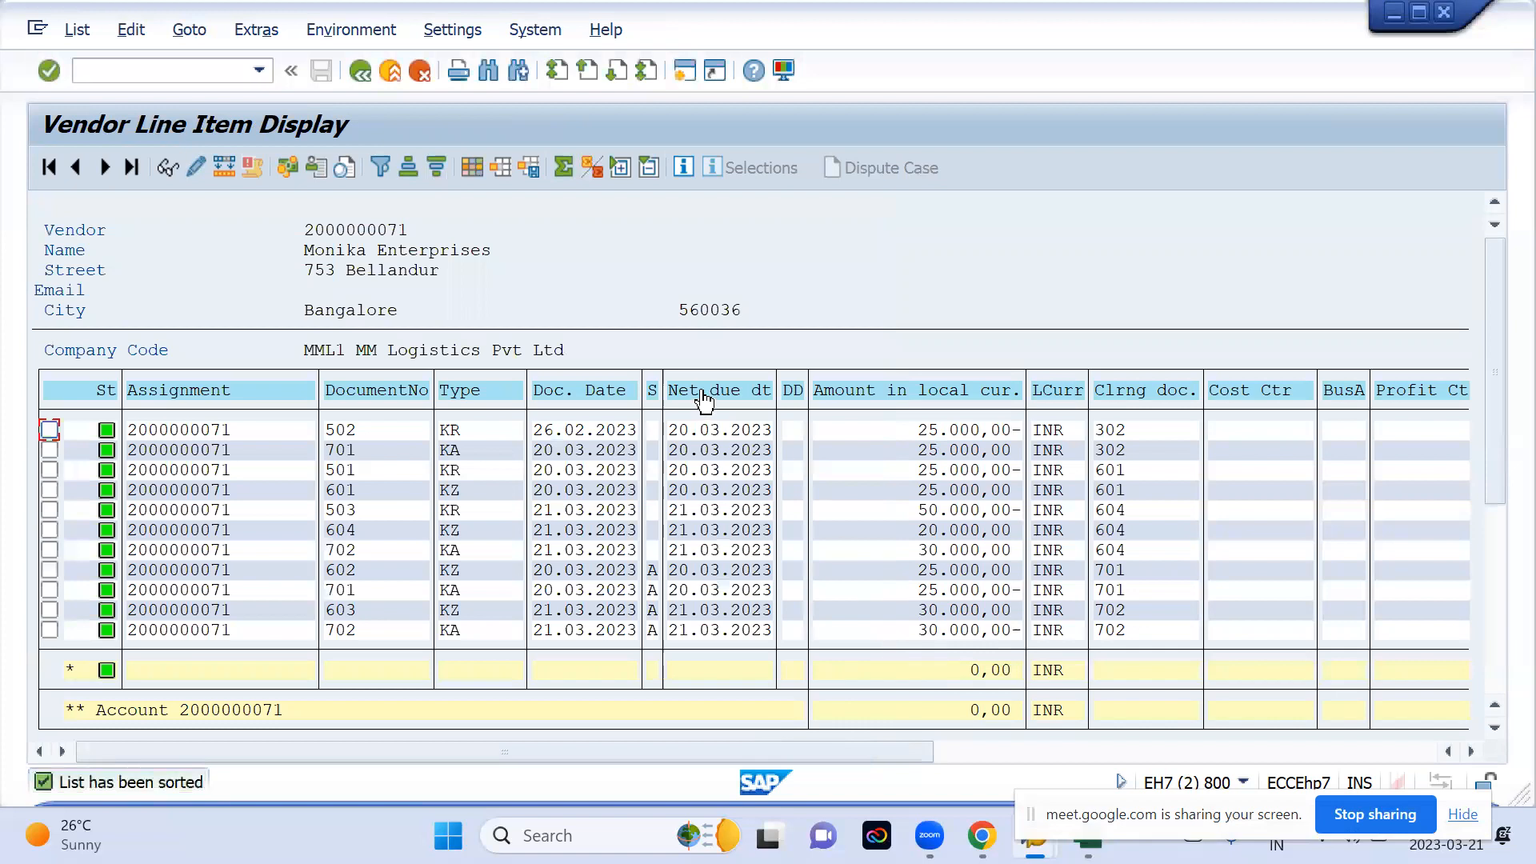
click(703, 392)
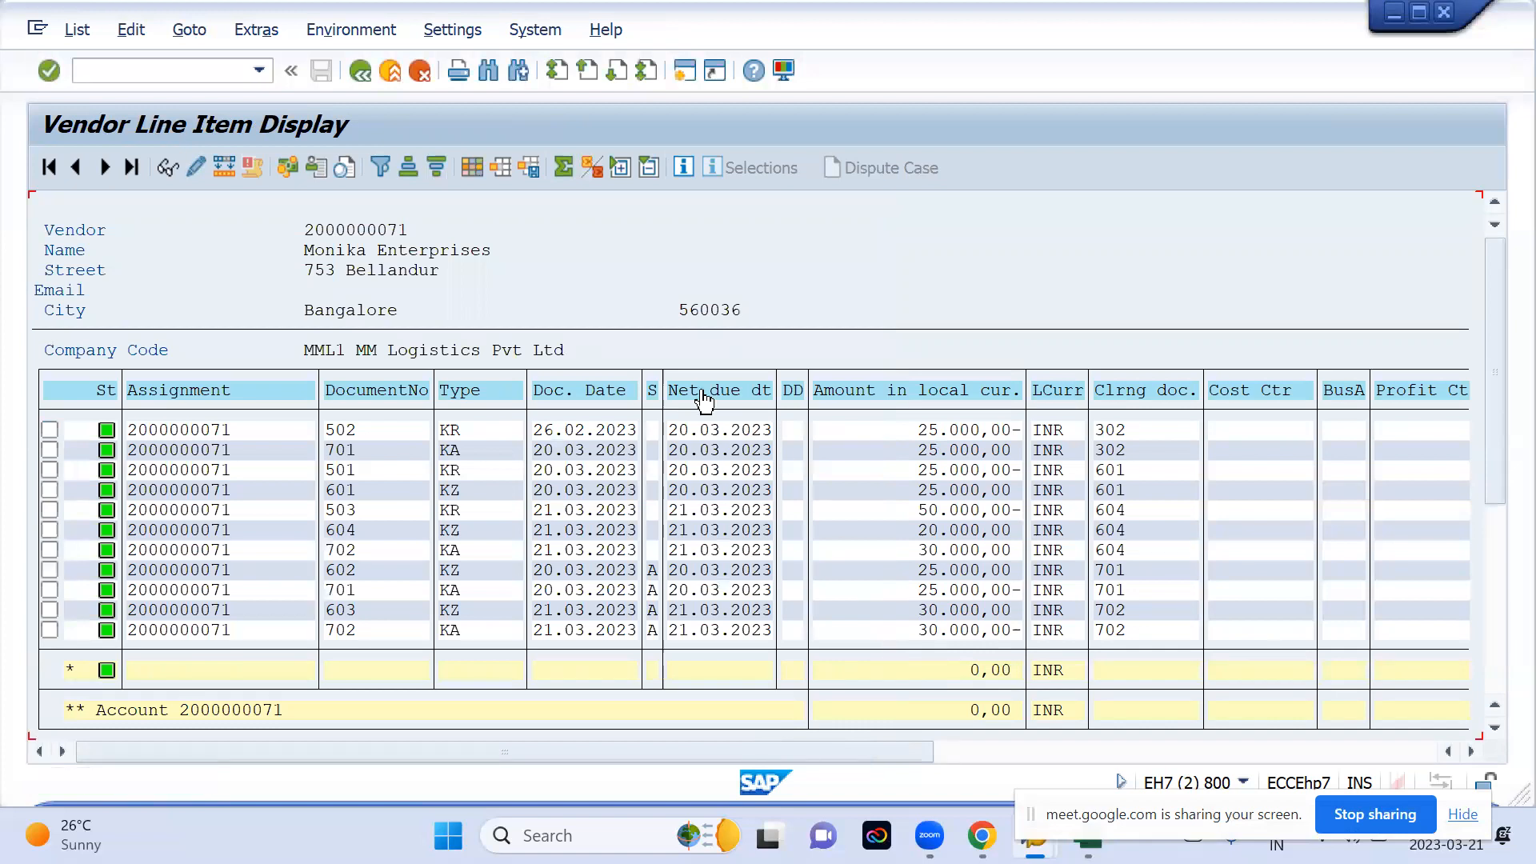
click(435, 163)
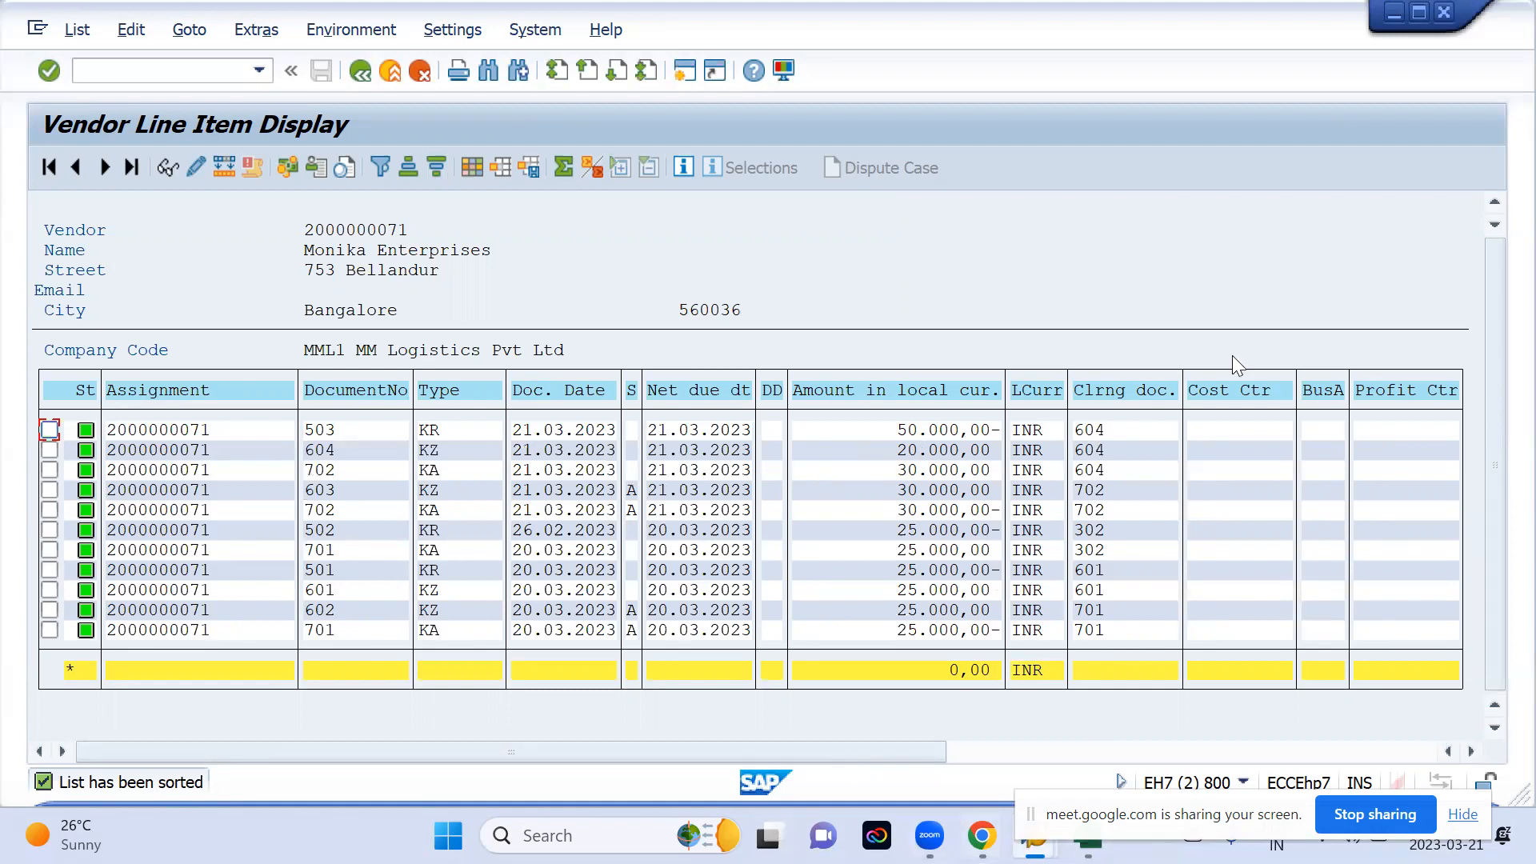
- Switch to the accounts payable notes in Excel and go to section 25, CASH DISCOUNT RECEIVED
key(alt+Tab)
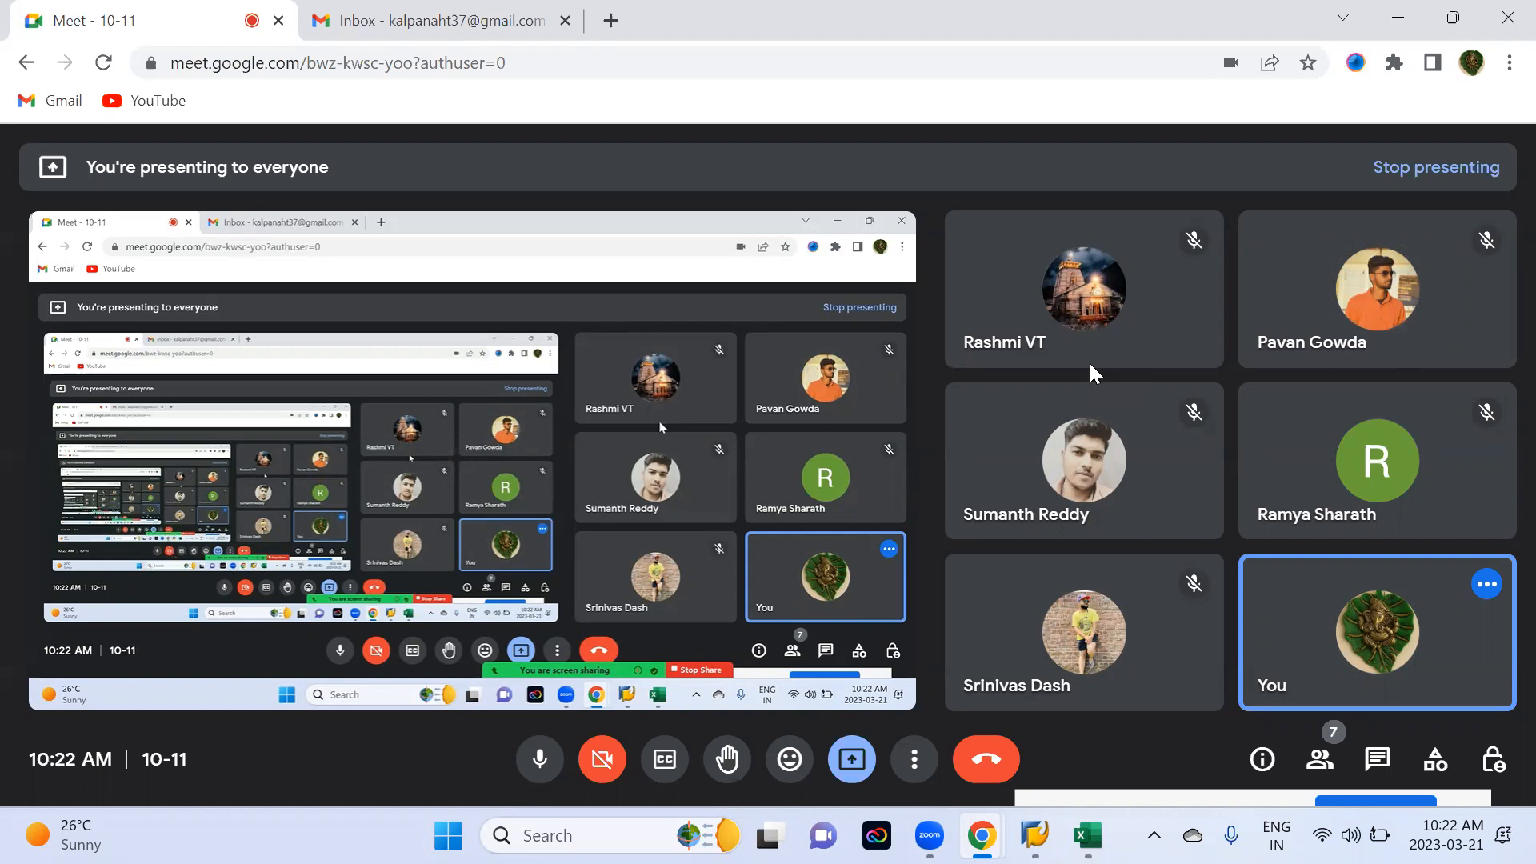
key(alt+Tab)
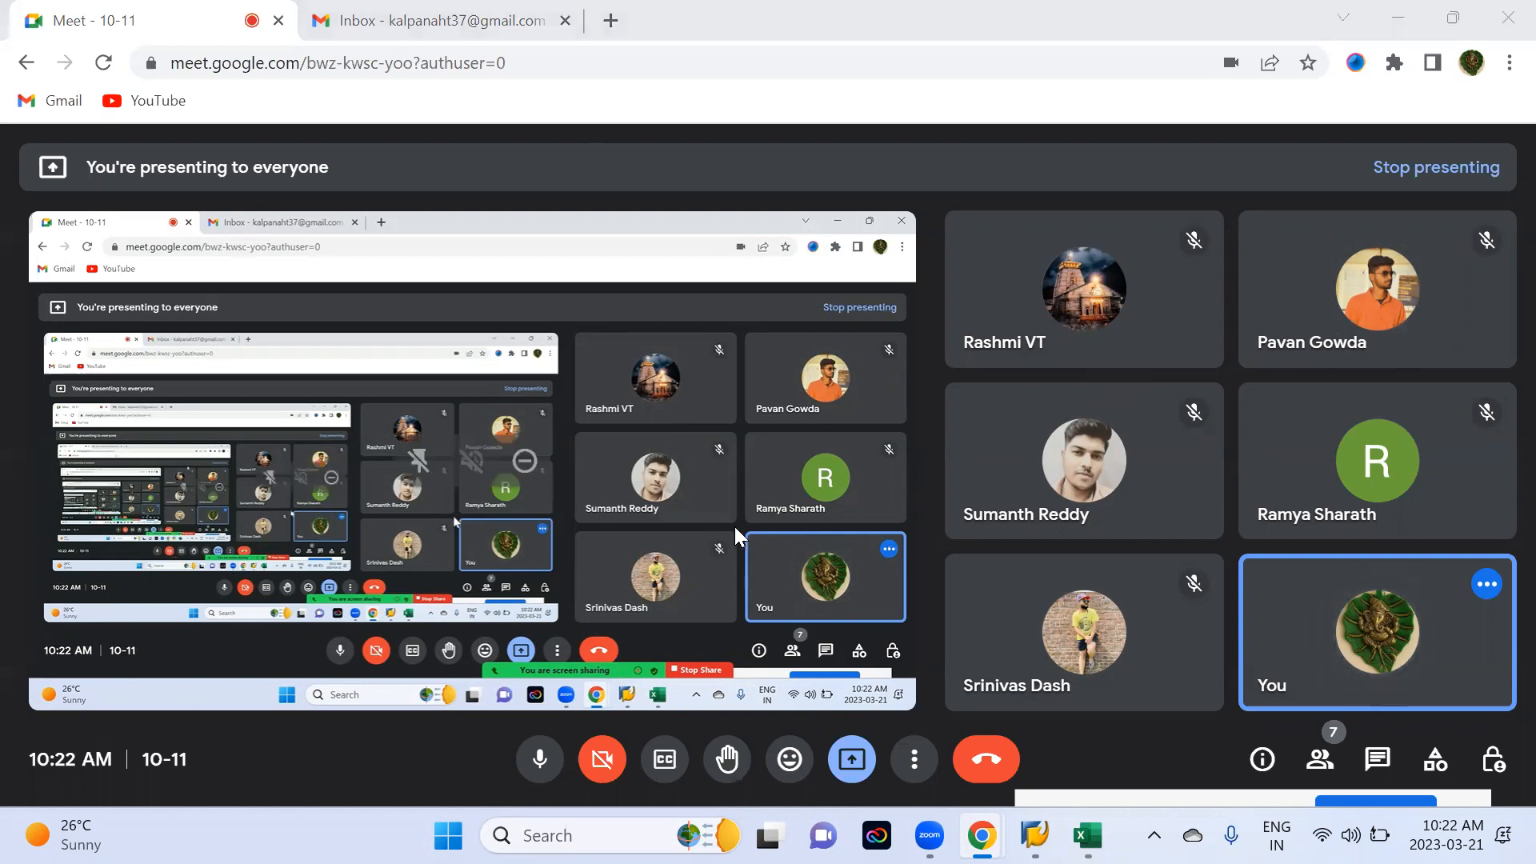
key(alt+Tab)
key(alt+Tab)
scroll(355, 614, down, 5)
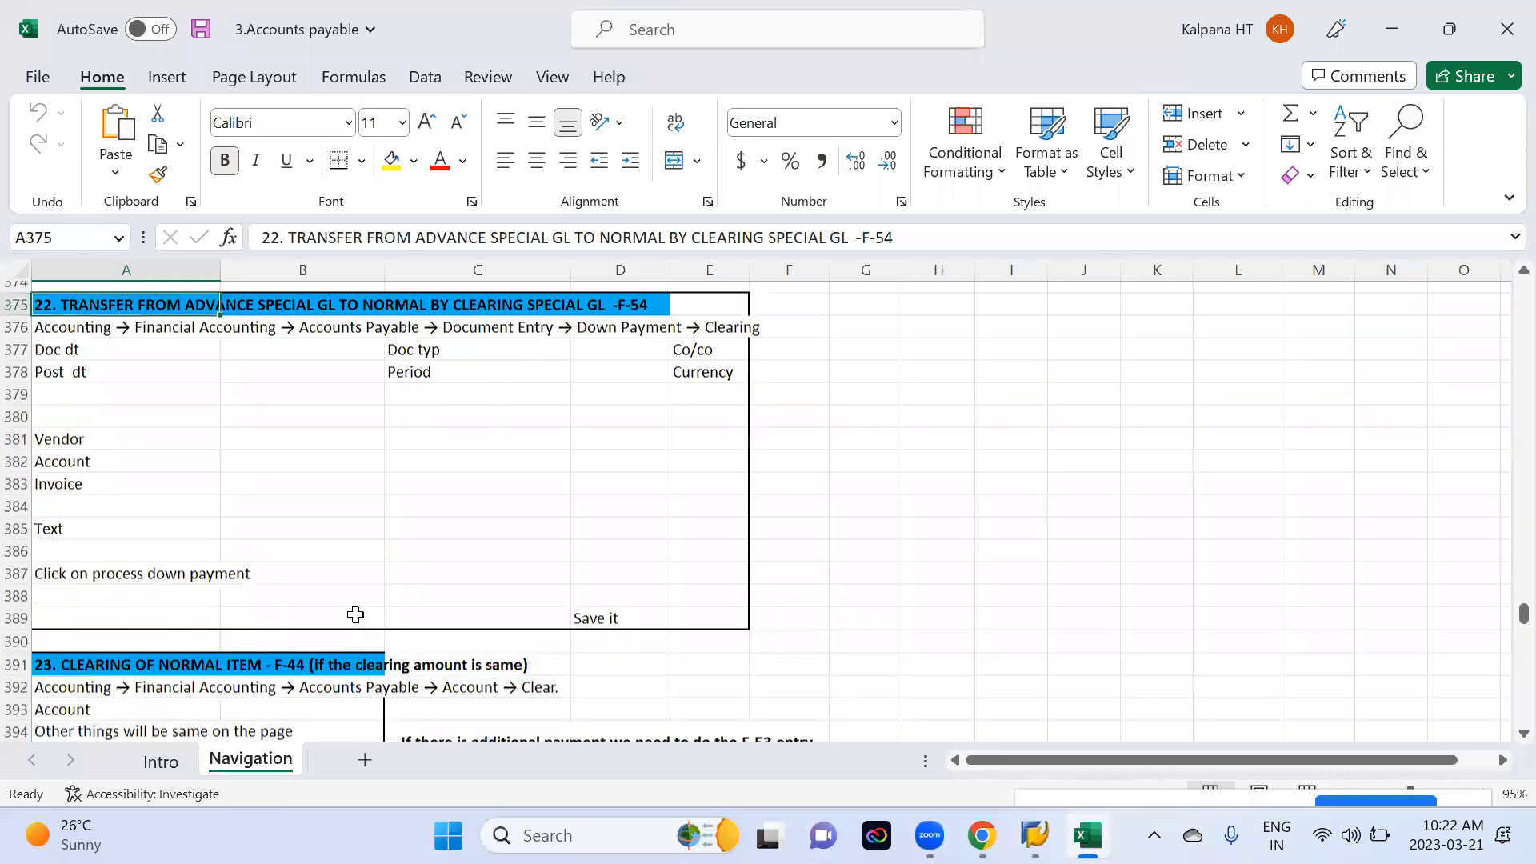
scroll(355, 614, down, 5)
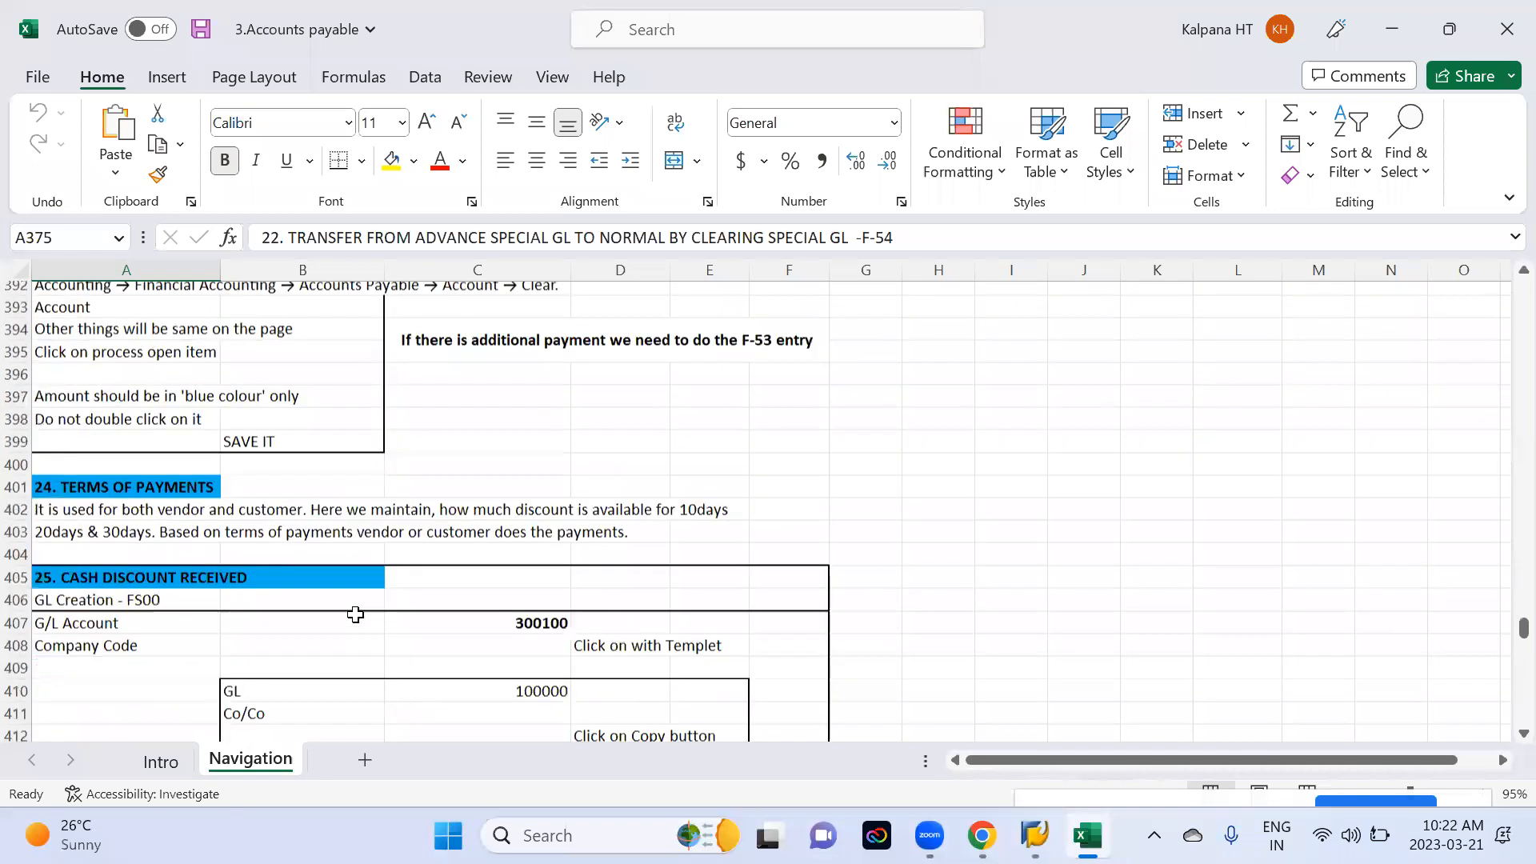
click(140, 381)
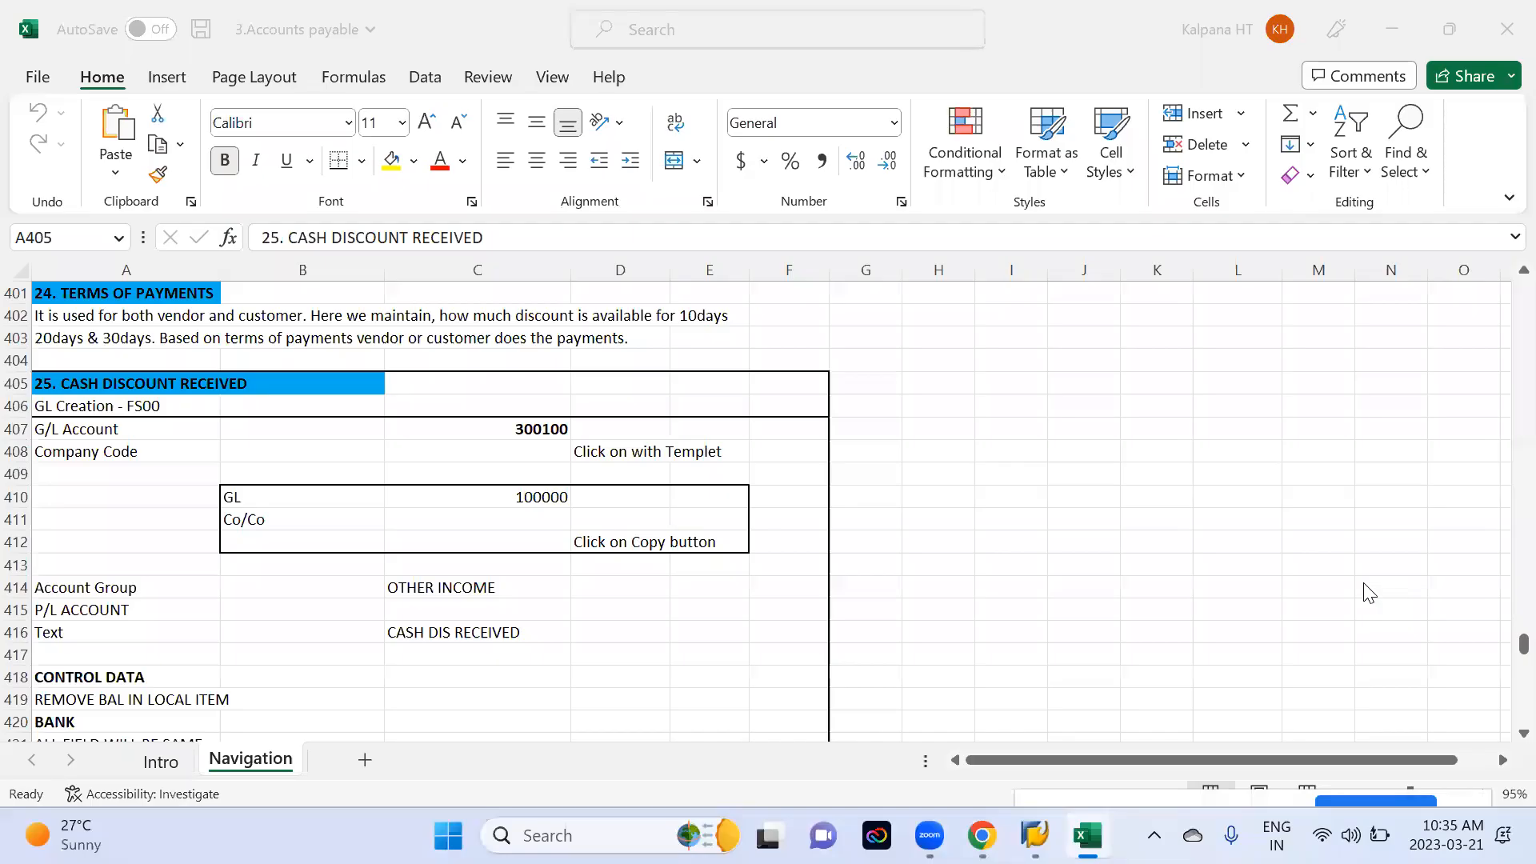
- Switch back to SAP and decline the detailed error description for the broken connection
key(alt+Tab)
key(Tab)
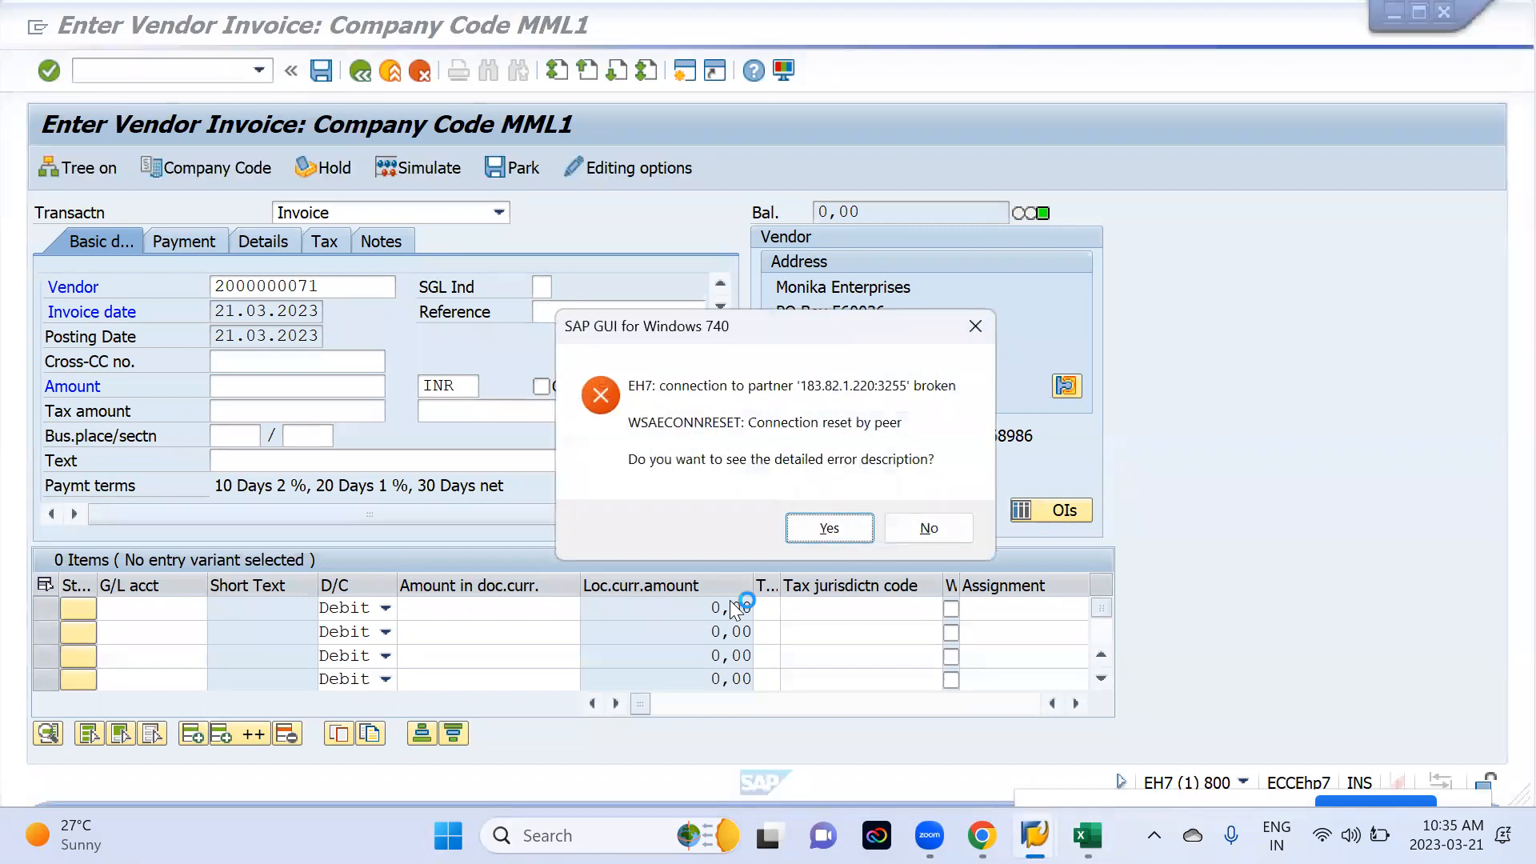
click(933, 532)
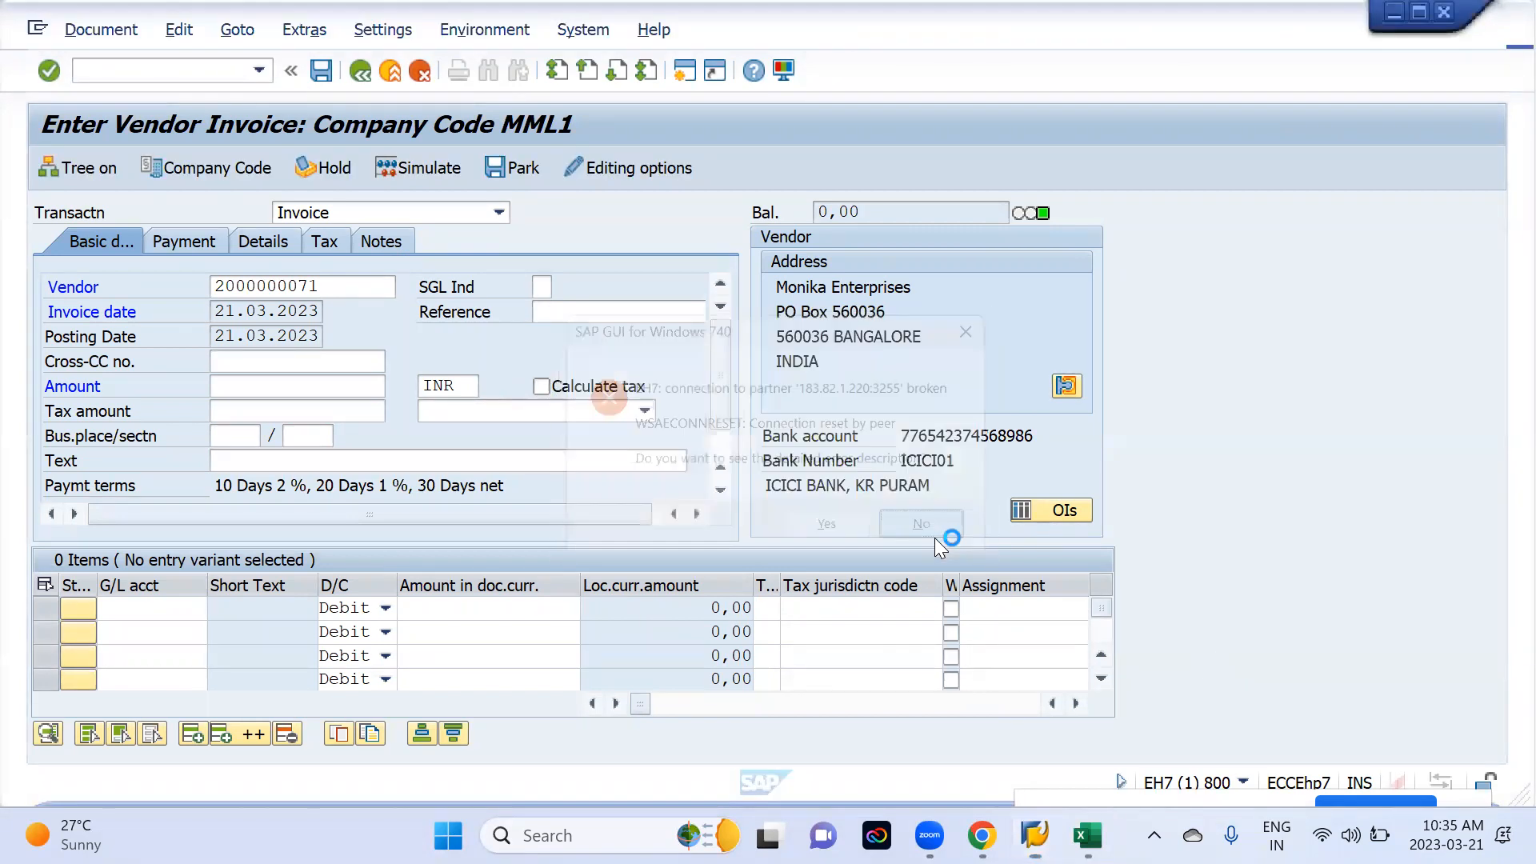
- Log on to FICO Ecare through SAP Logon with the saved user ID and password, ending any other logons in the system
key(alt+Tab)
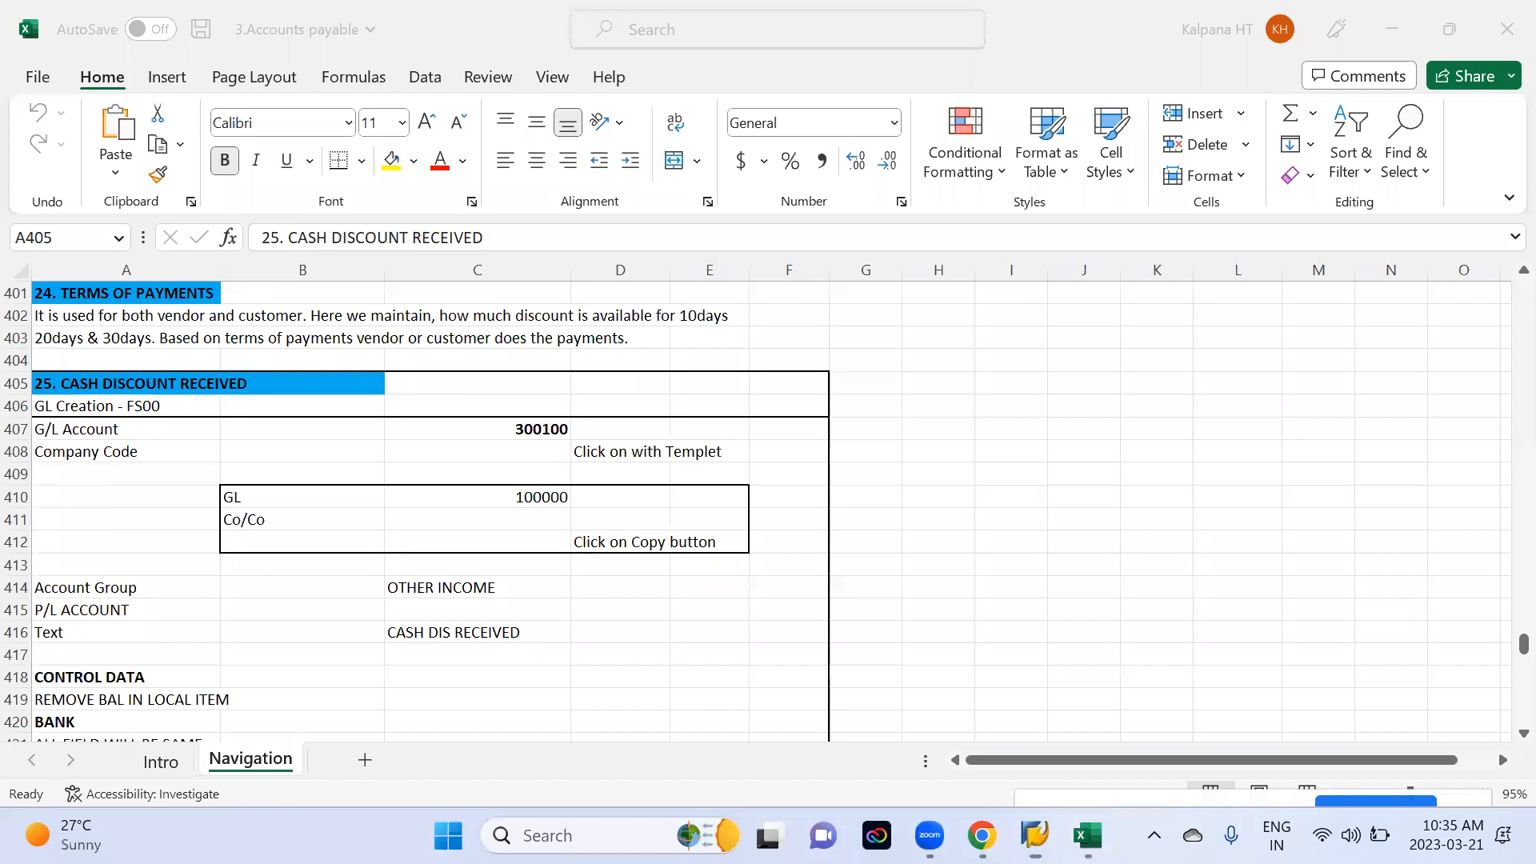
click(1034, 835)
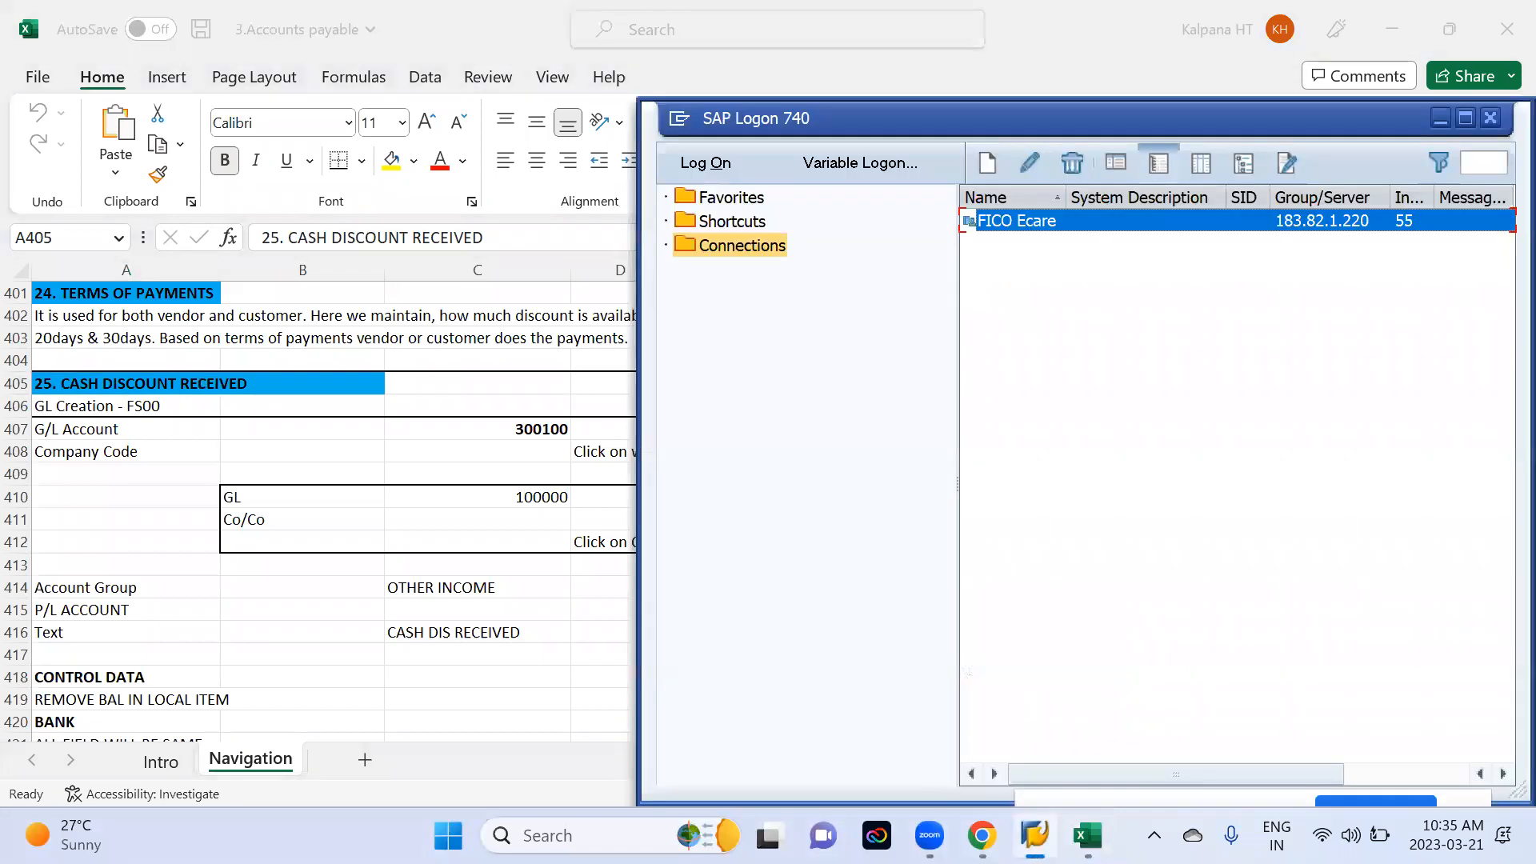
key(Return)
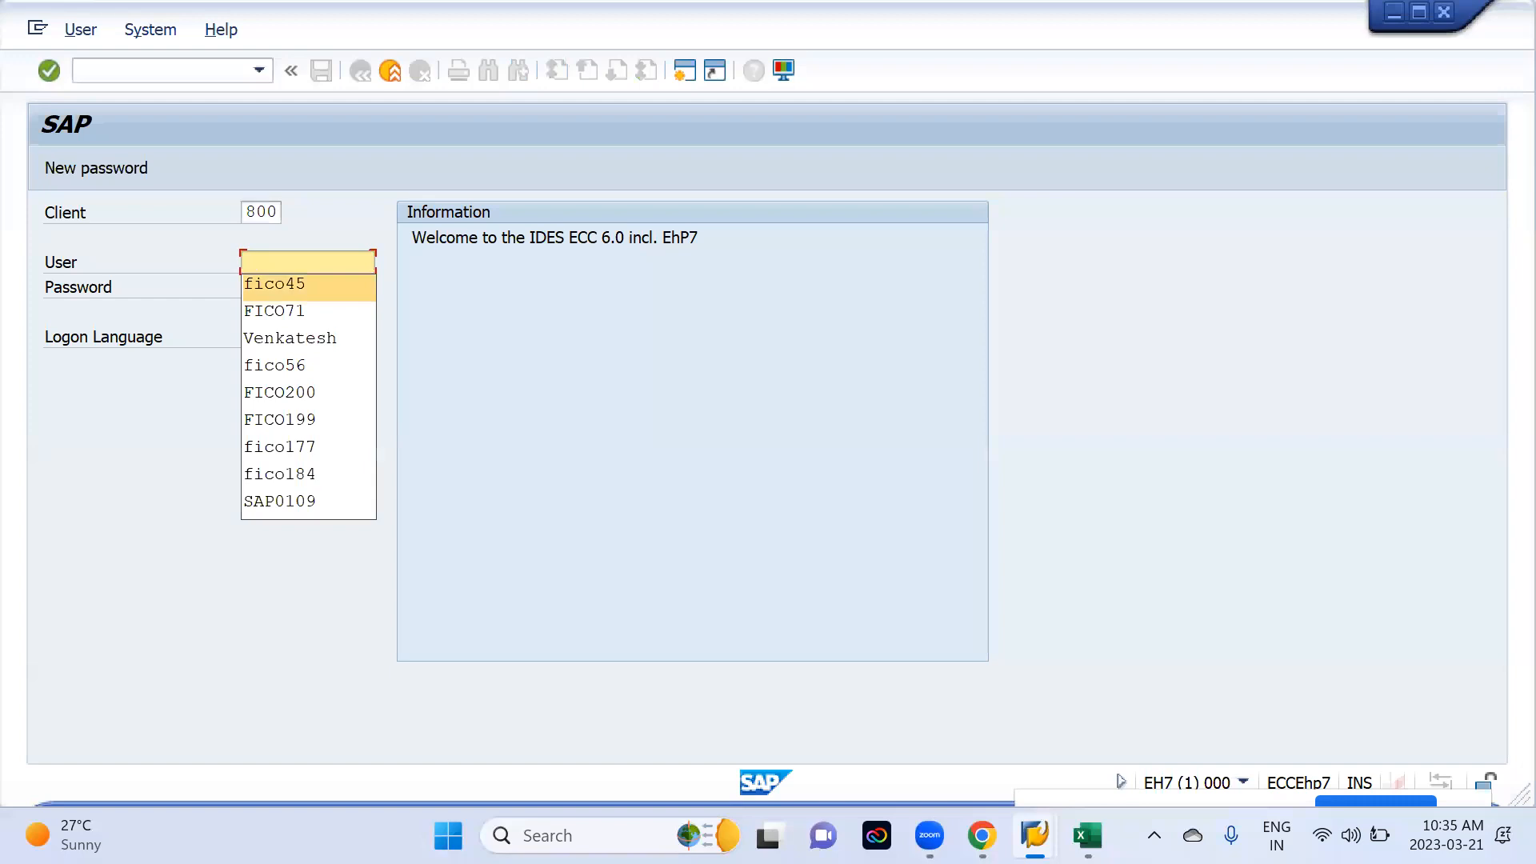
key(Return)
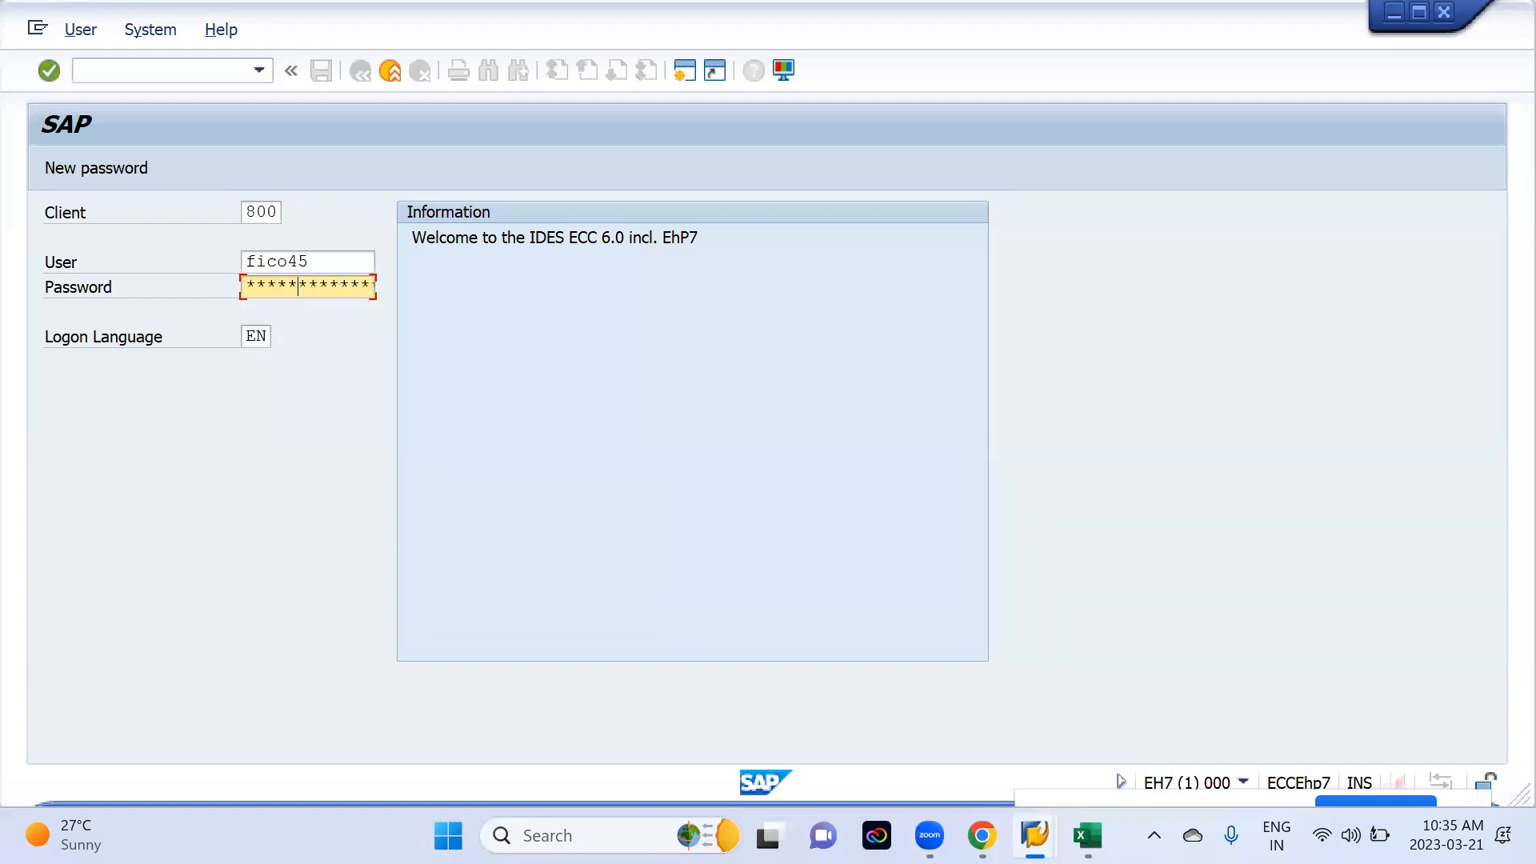
key(Return)
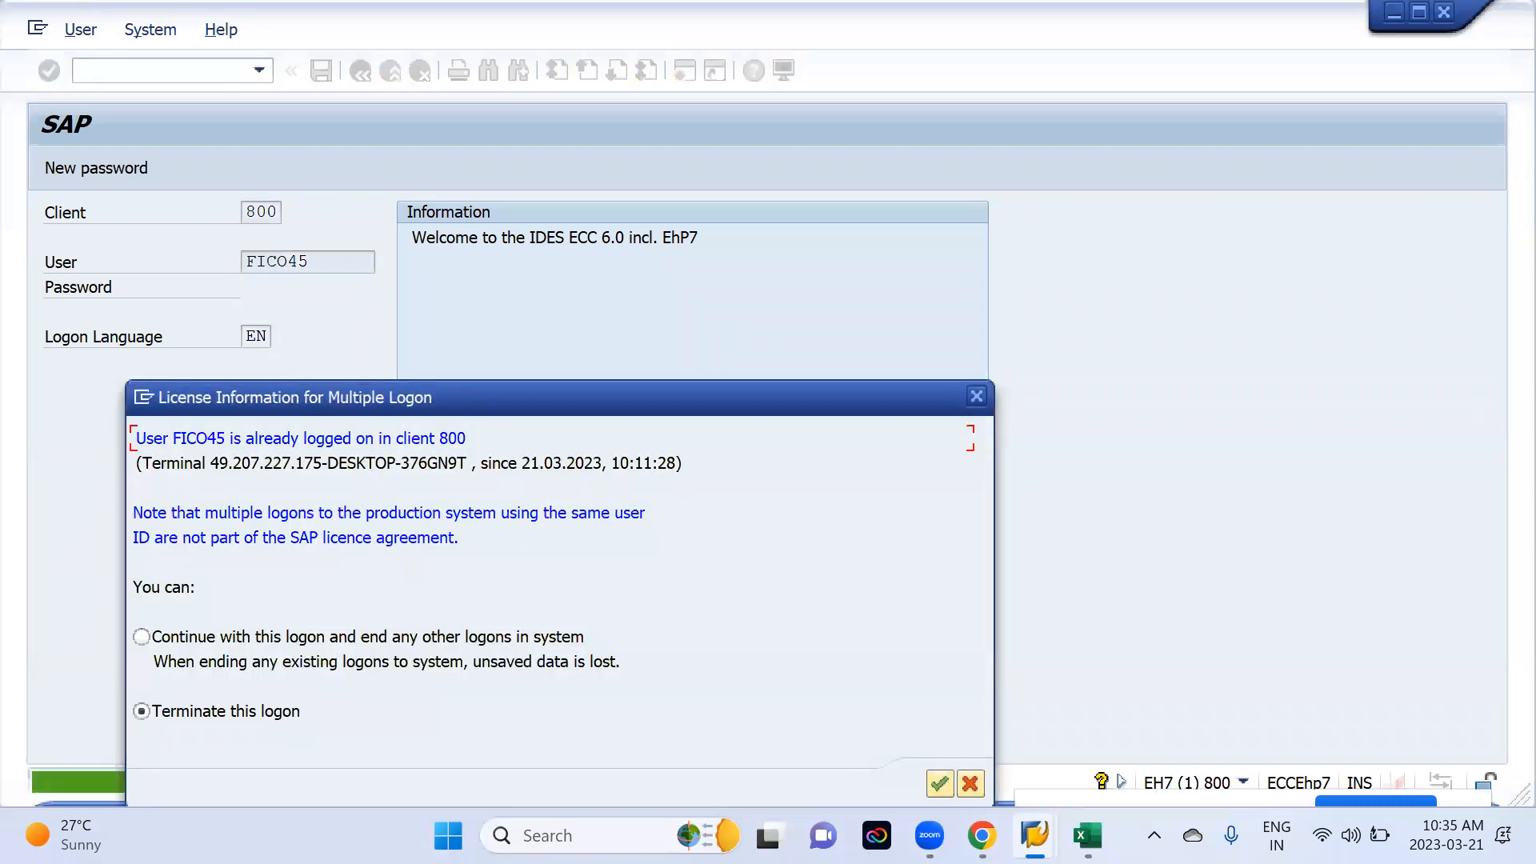
click(141, 638)
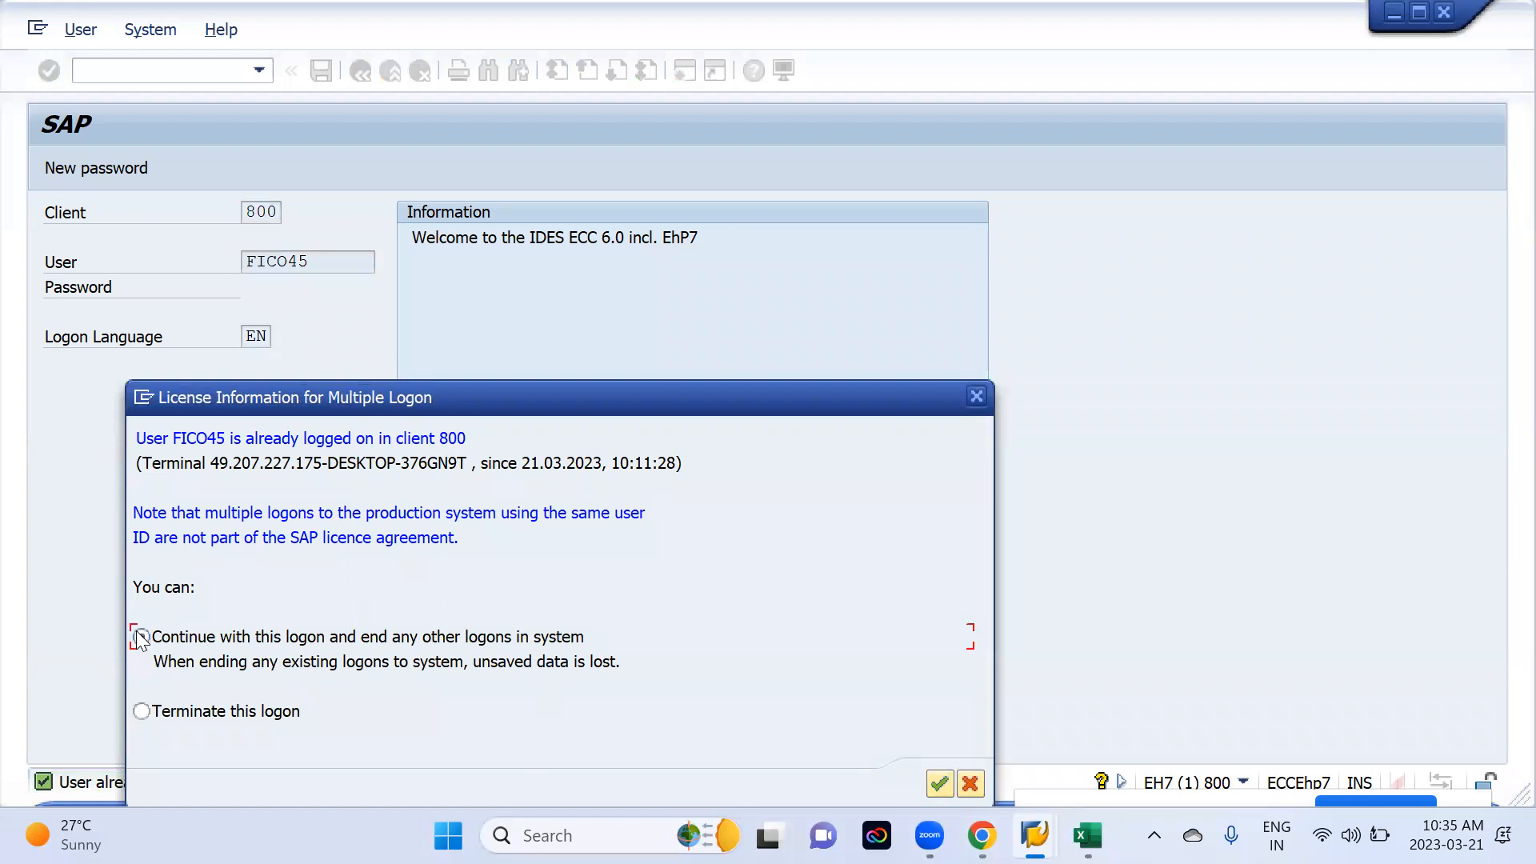
key(Return)
- Open transaction fs00 and switch to the accounts payable workbook in Excel
text(fs00.)
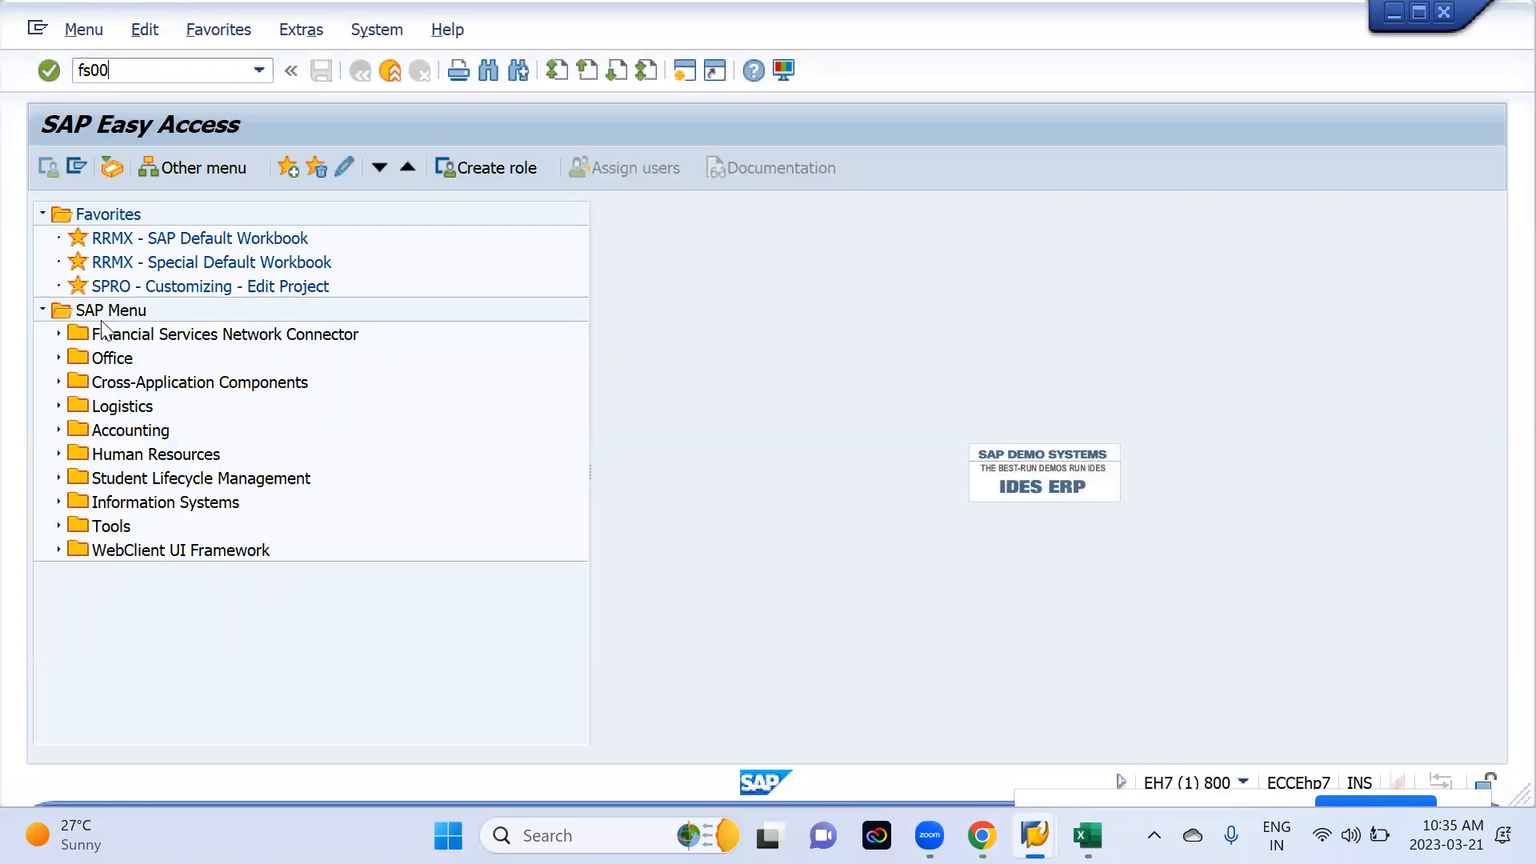
key(Return)
key(alt+Tab)
key(alt+Tab)
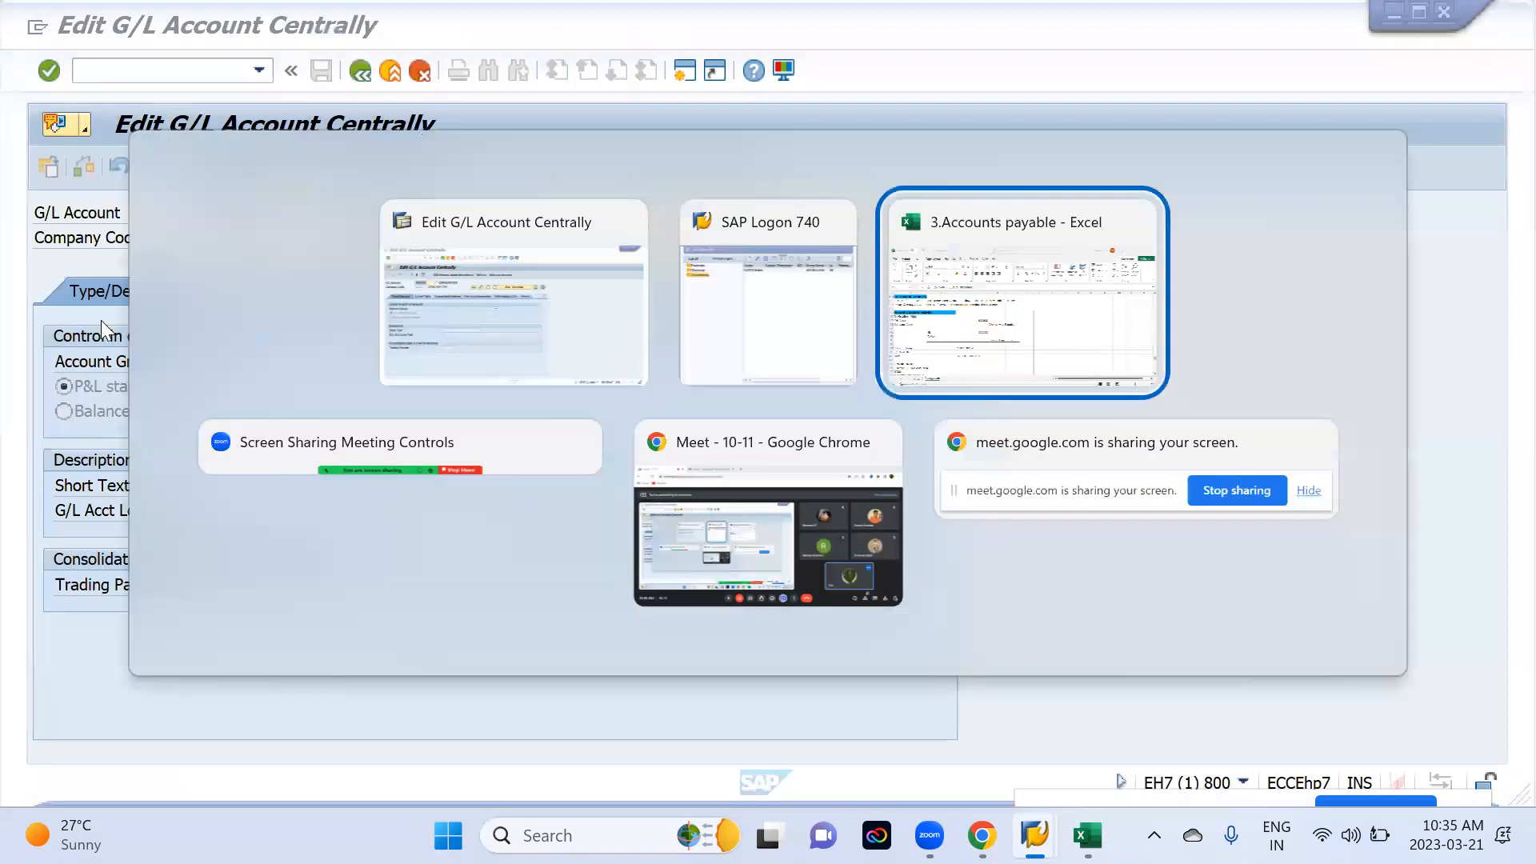
- Copy the cash discount G/L account 300100 from the Excel notes into the SAP G/L Account field and set the company code to MML1
click(515, 434)
key(ctrl+c)
key(alt+Tab)
key(ctrl+v)
key(Tab)
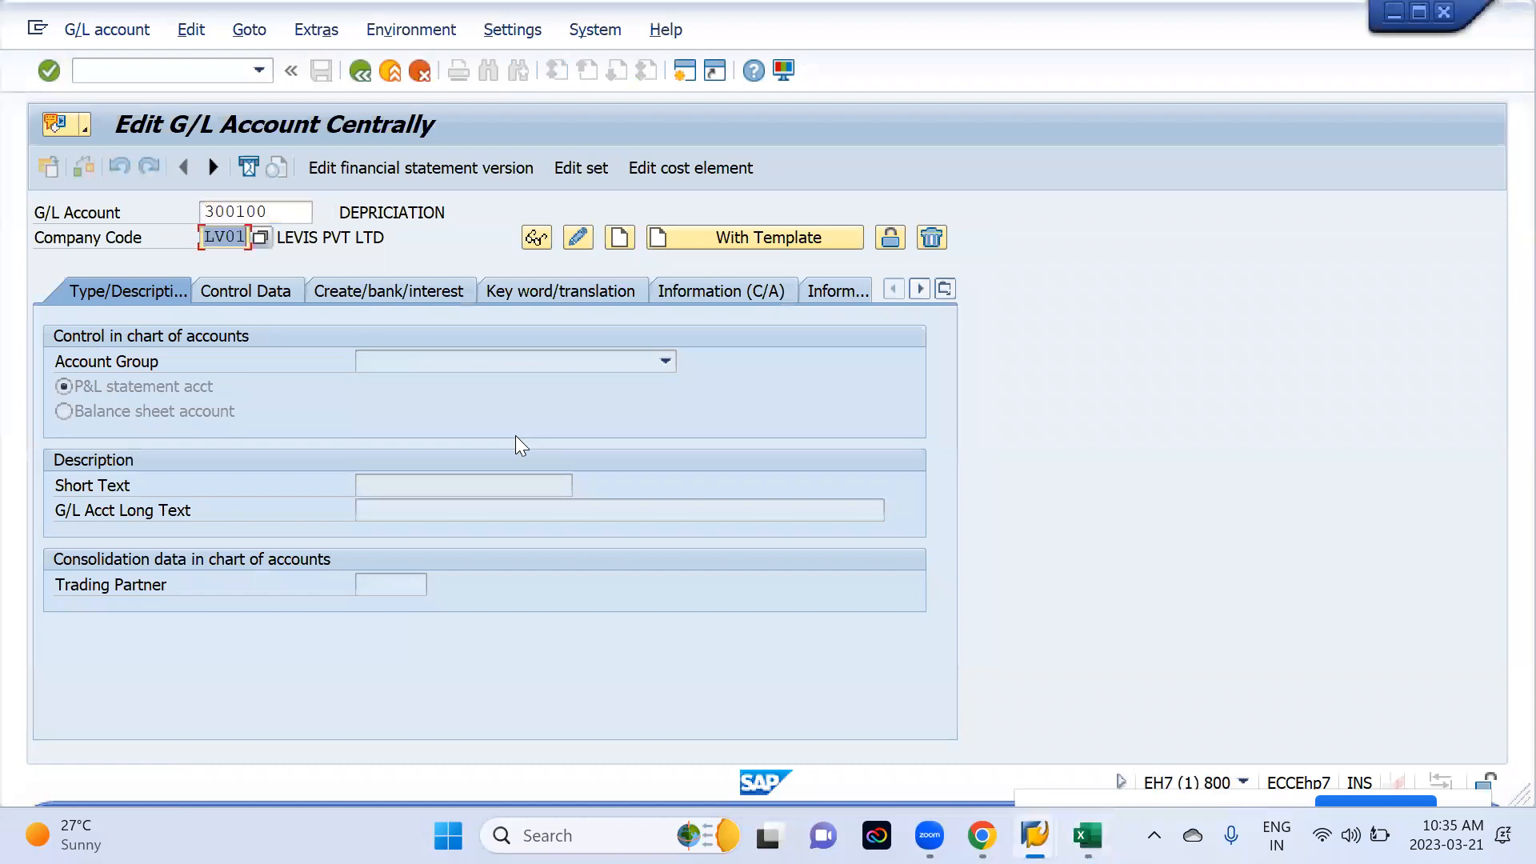
text(mml1)
- Create the account with a template, using reference G/L account 300100 of company code LV01
click(766, 238)
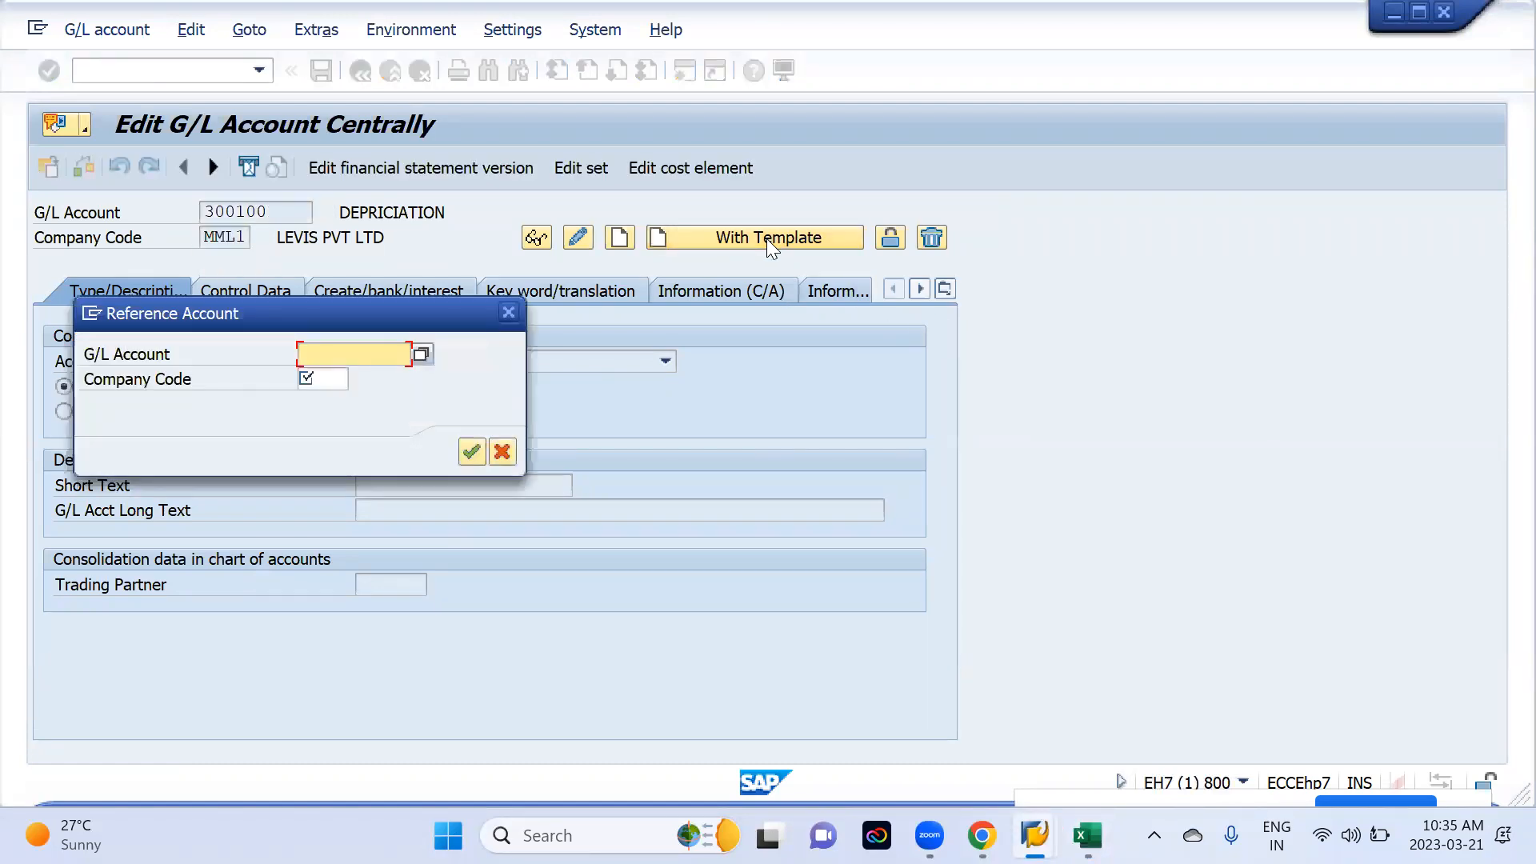
key(ctrl+v)
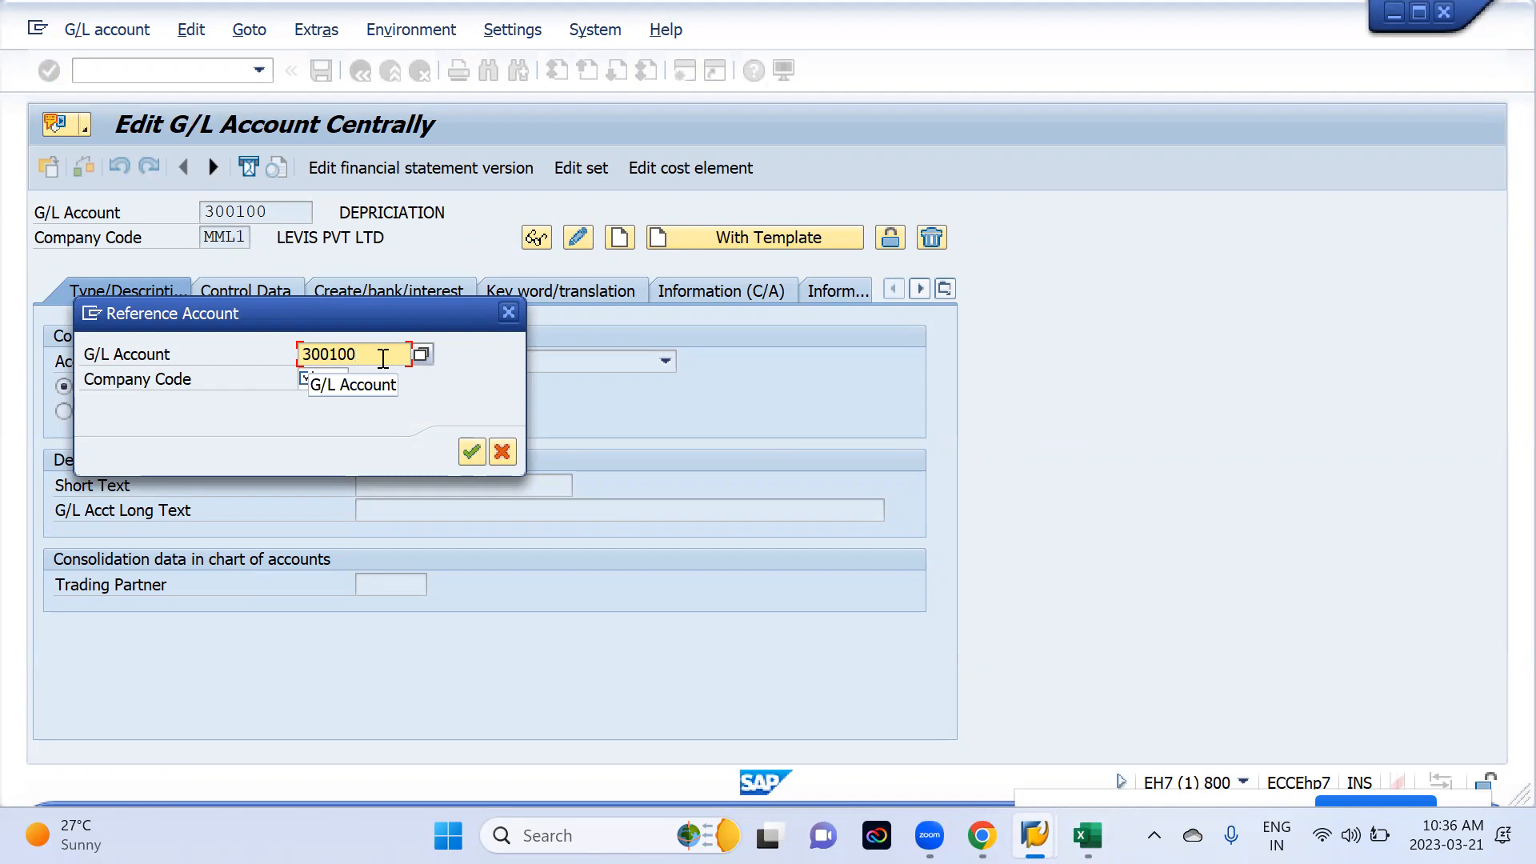
key(Tab)
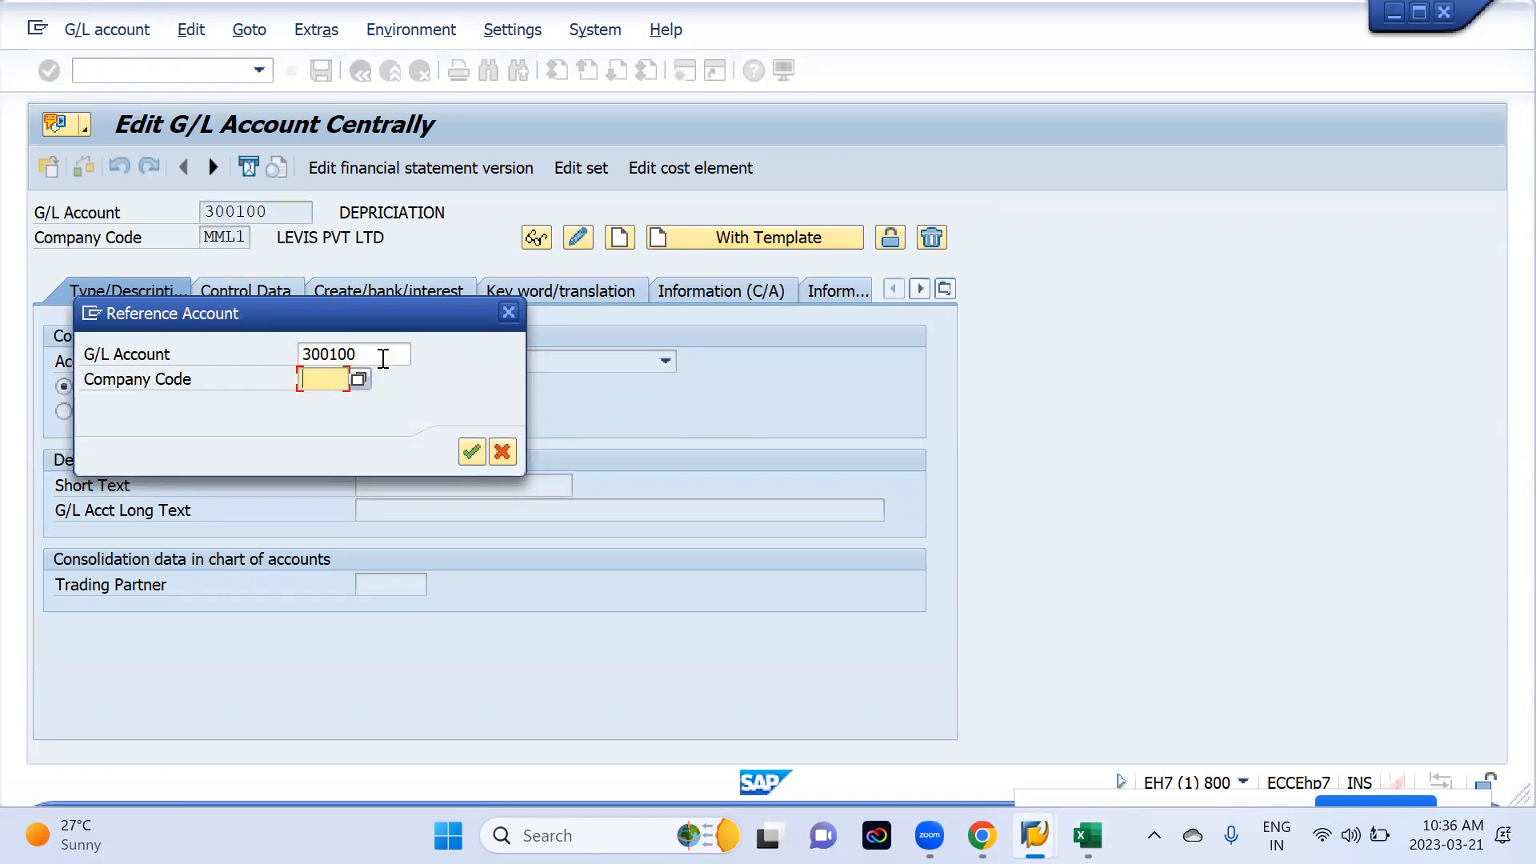
text(lv01)
key(Return)
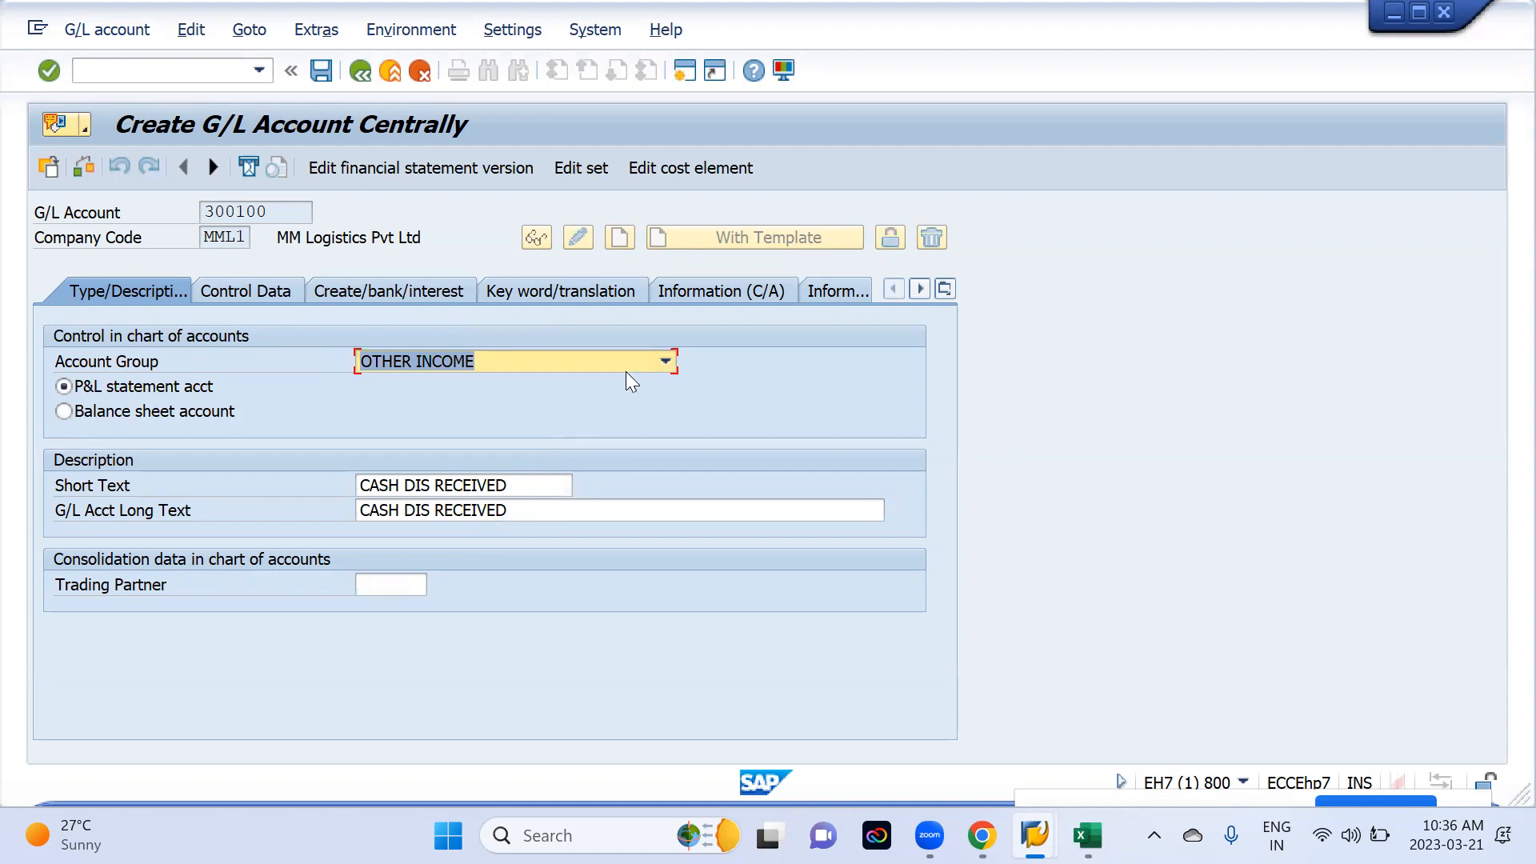
- Leave the new account without saving, create it again from reference account 300100 of LV01, and save it
key(F3)
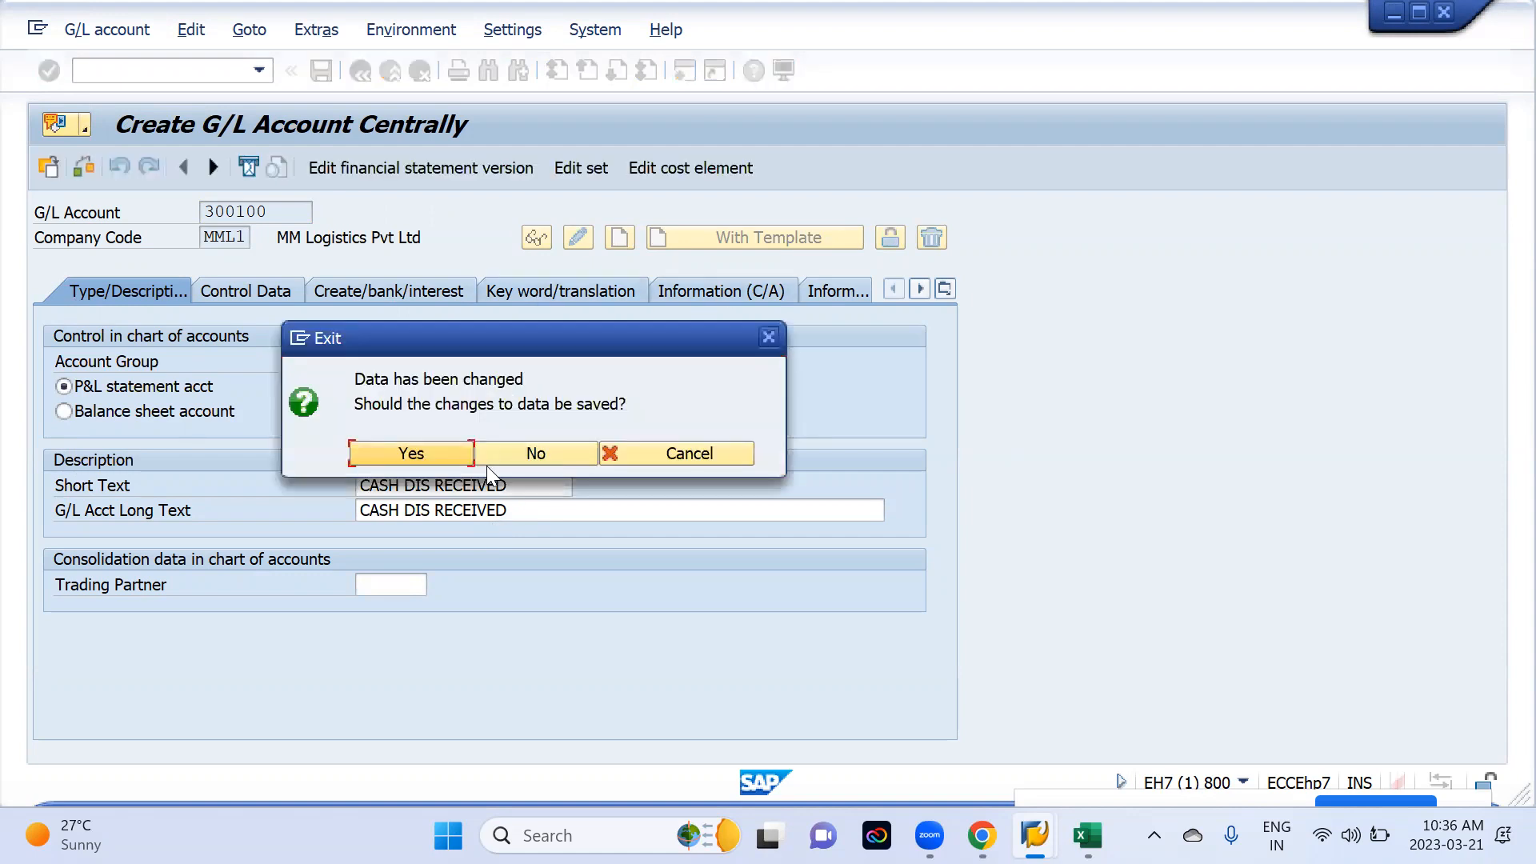
click(529, 451)
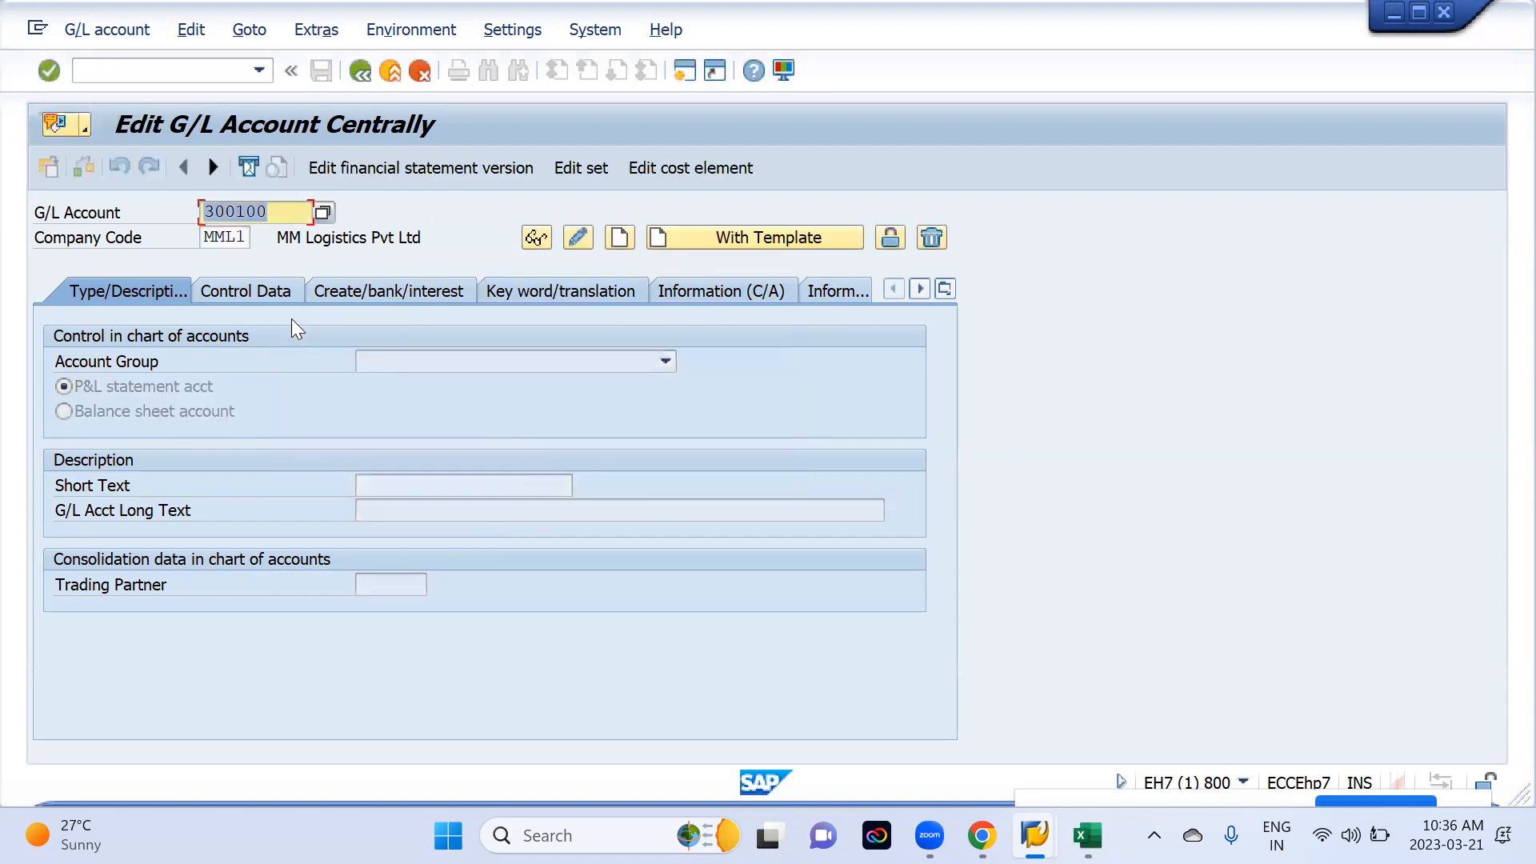
click(717, 238)
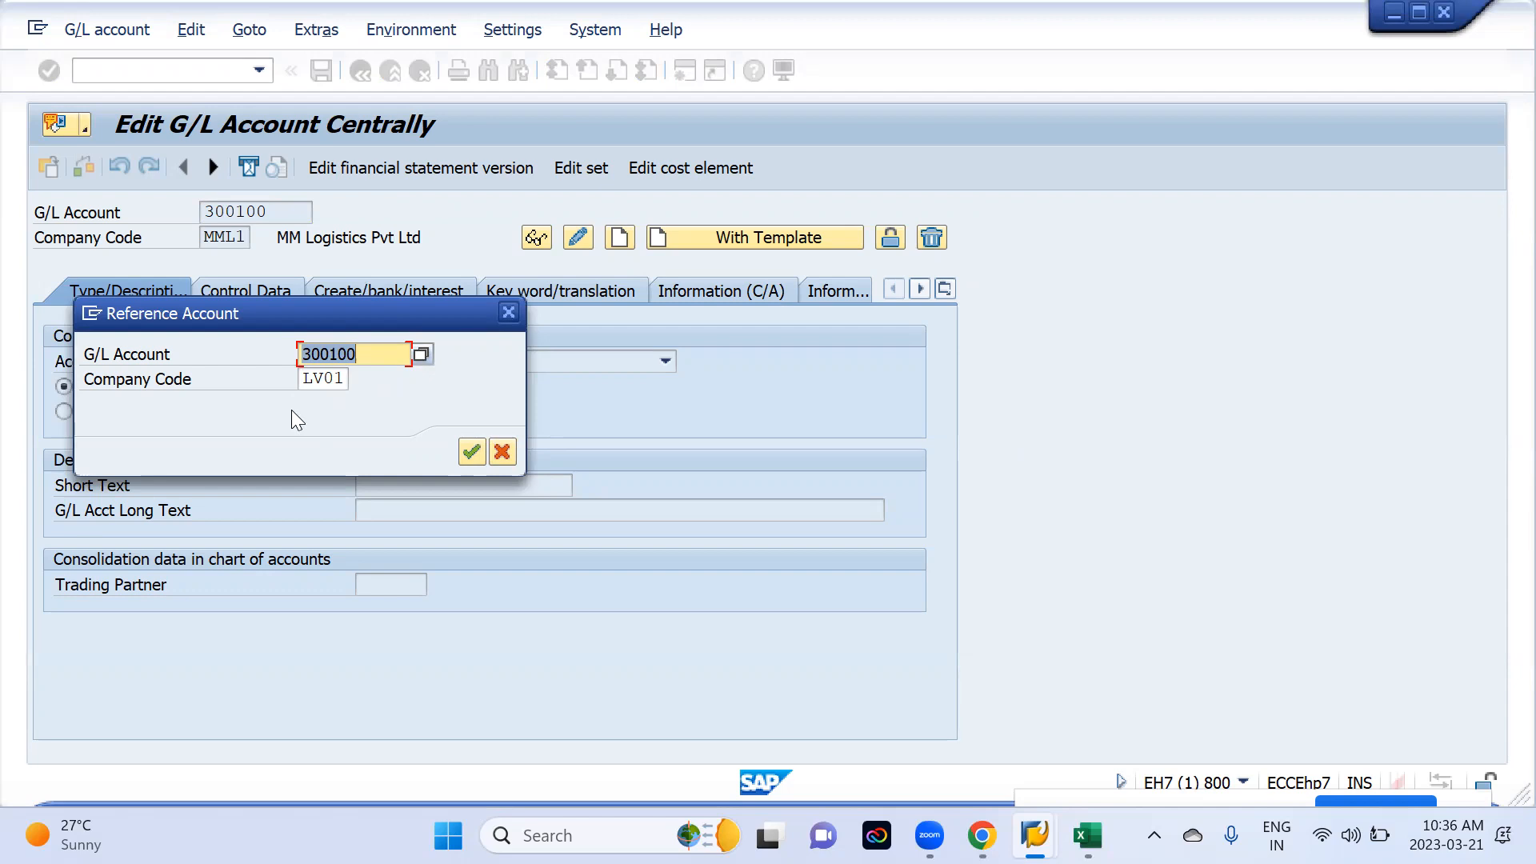
key(Return)
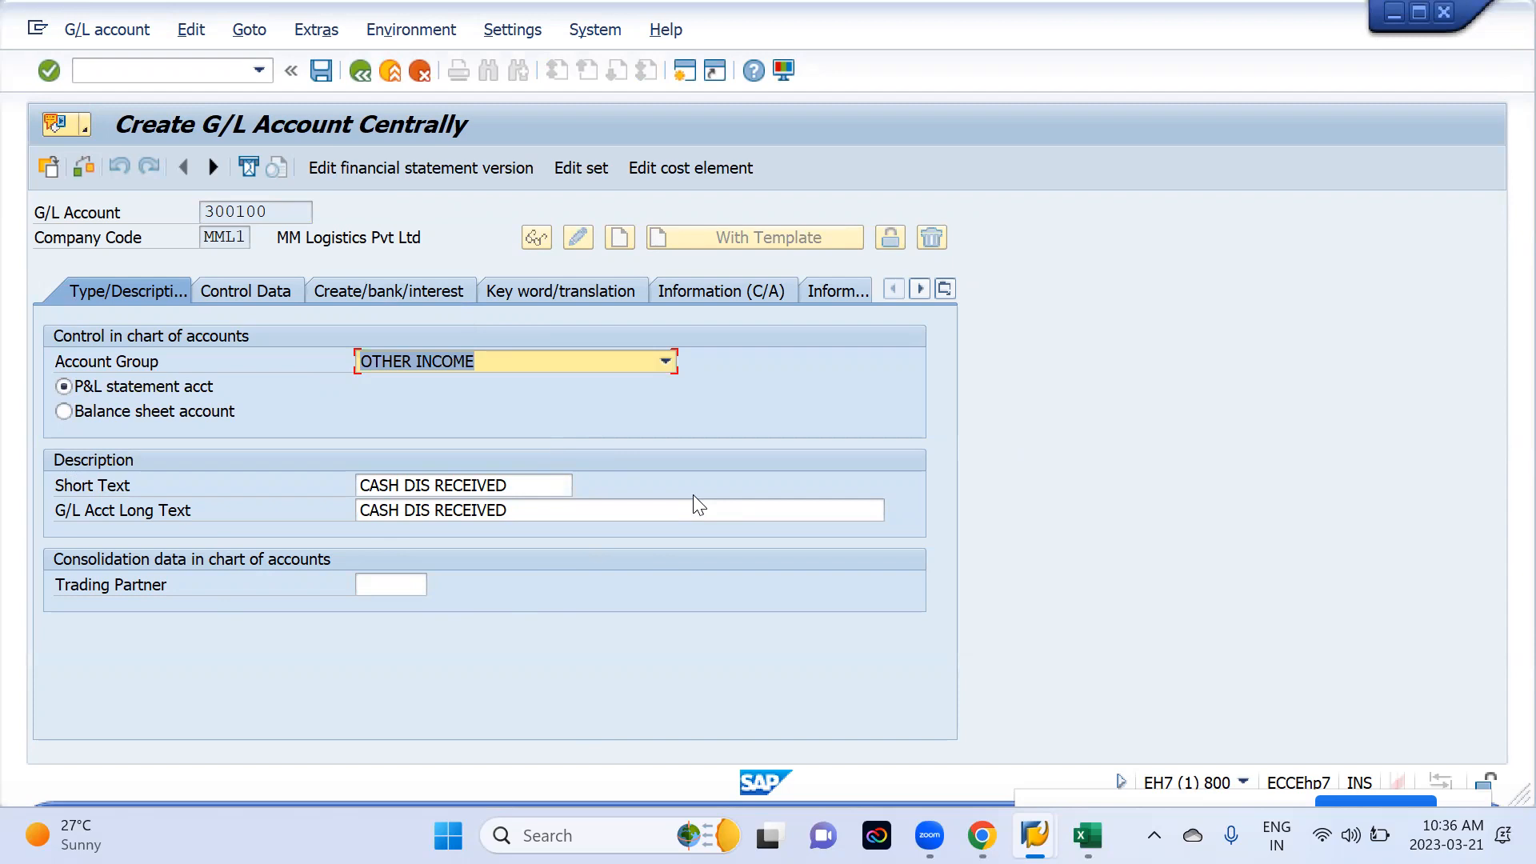
click(319, 70)
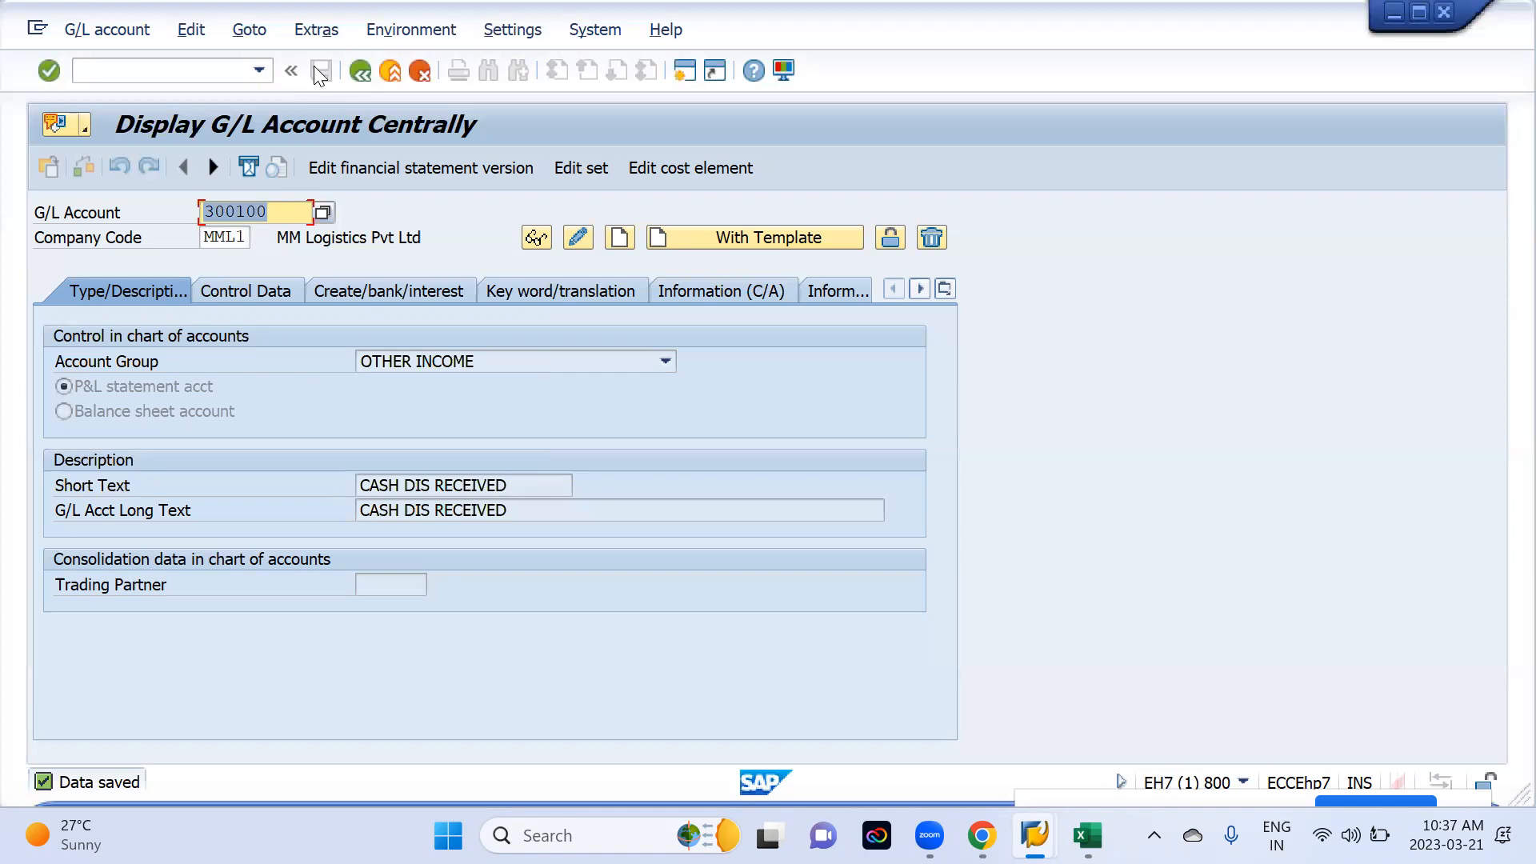
- Review the template account and field settings in the Excel section on cash discount received, and return to SAP
key(alt+Tab)
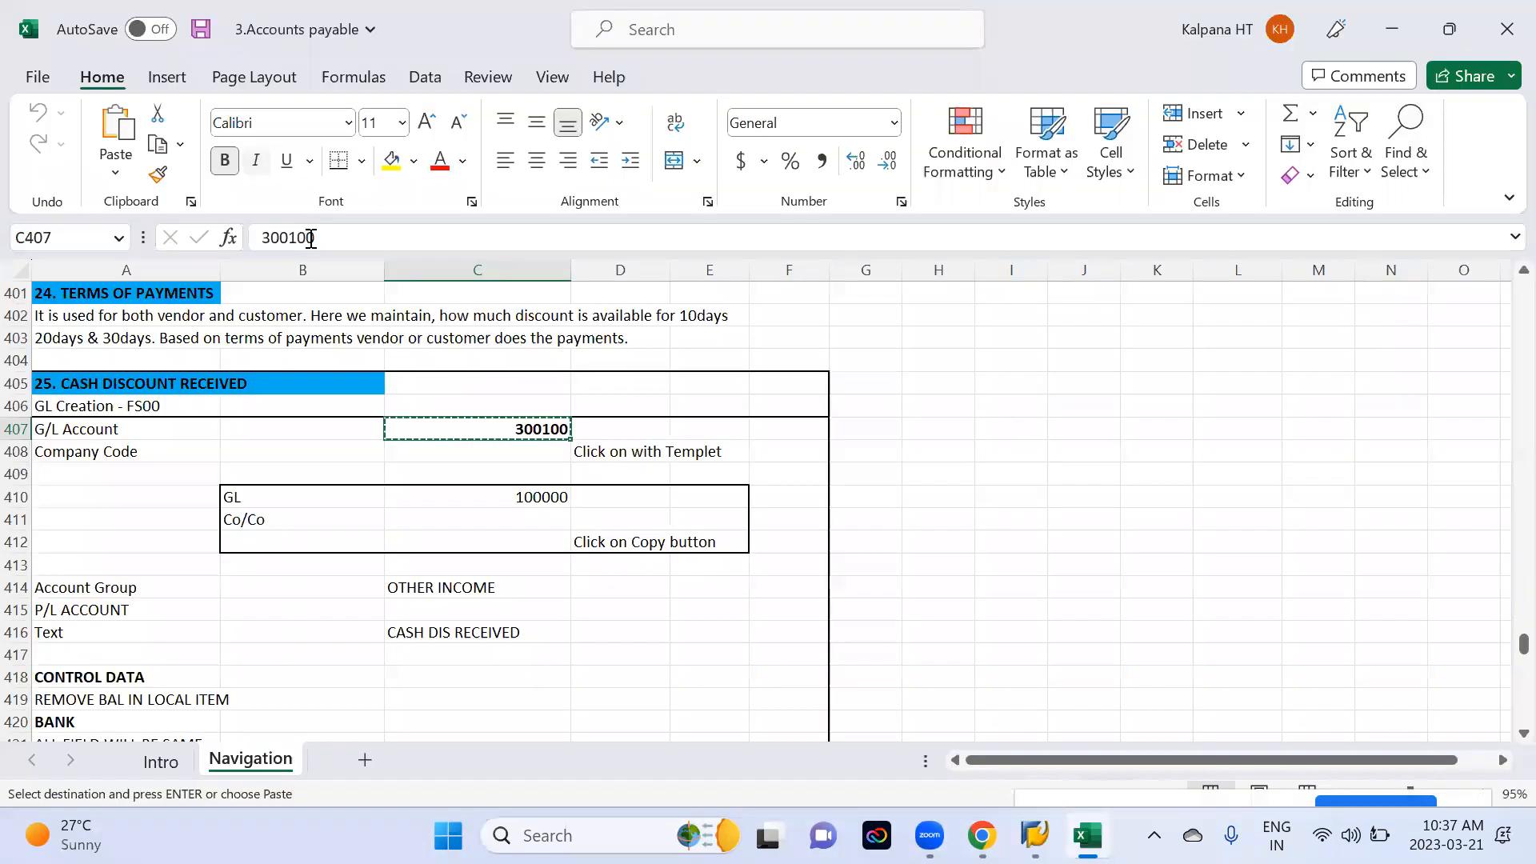
key(Escape)
scroll(381, 520, down, 2)
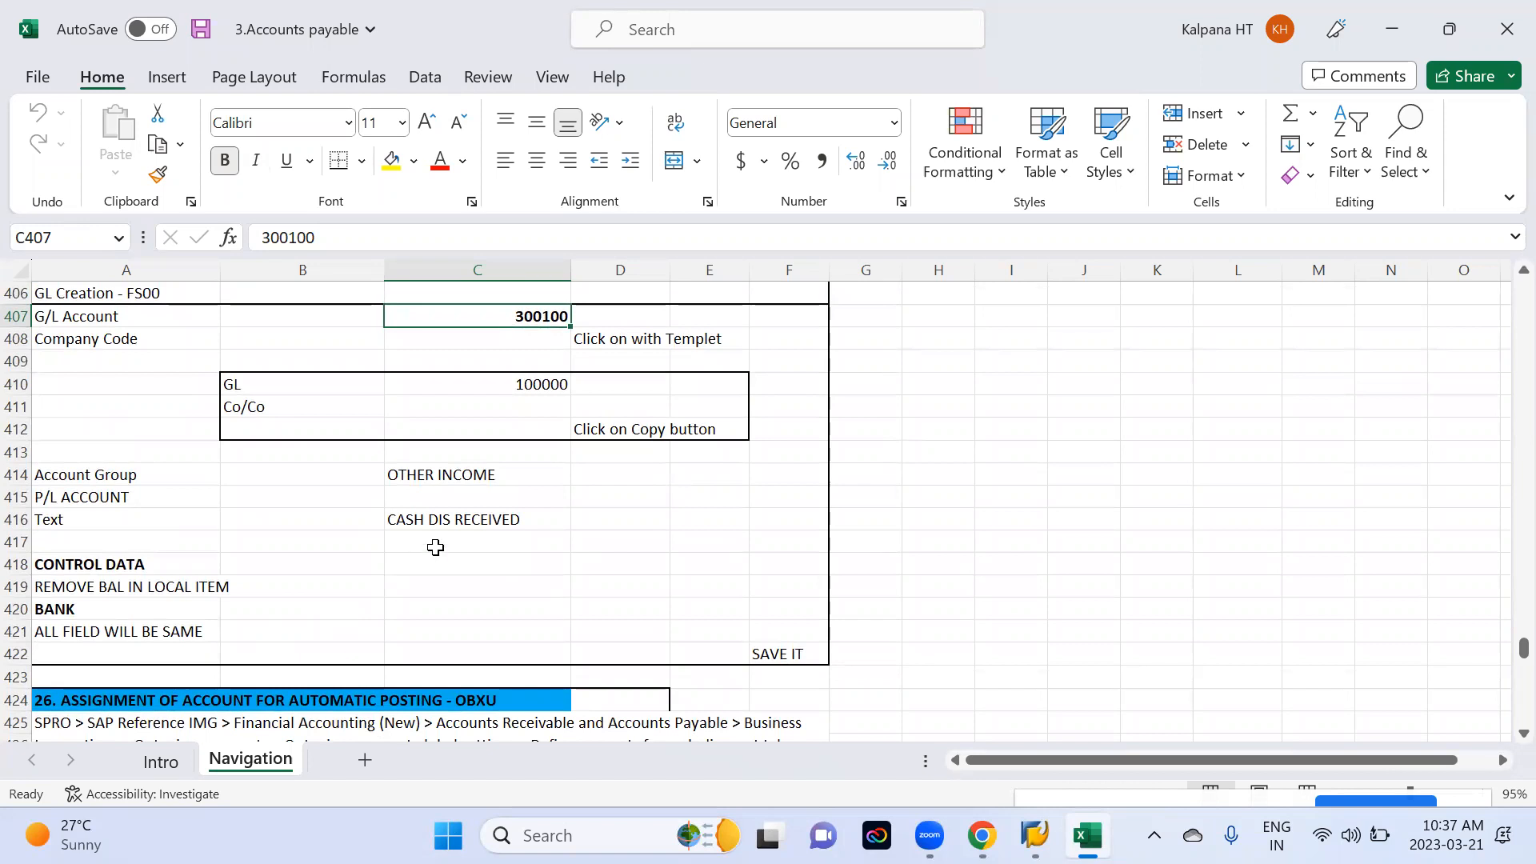
click(544, 379)
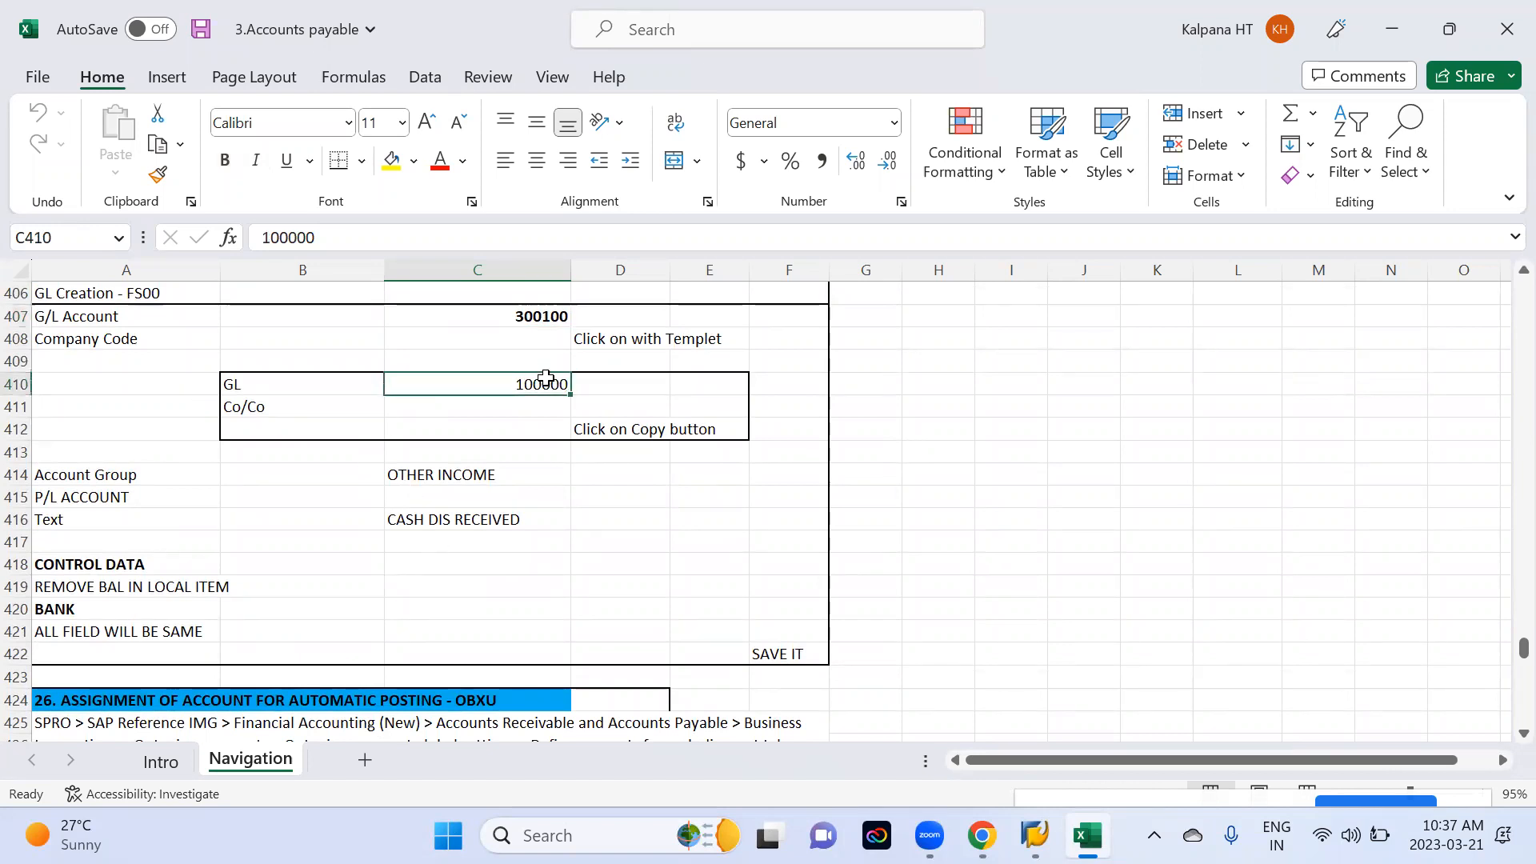
key(alt+Tab)
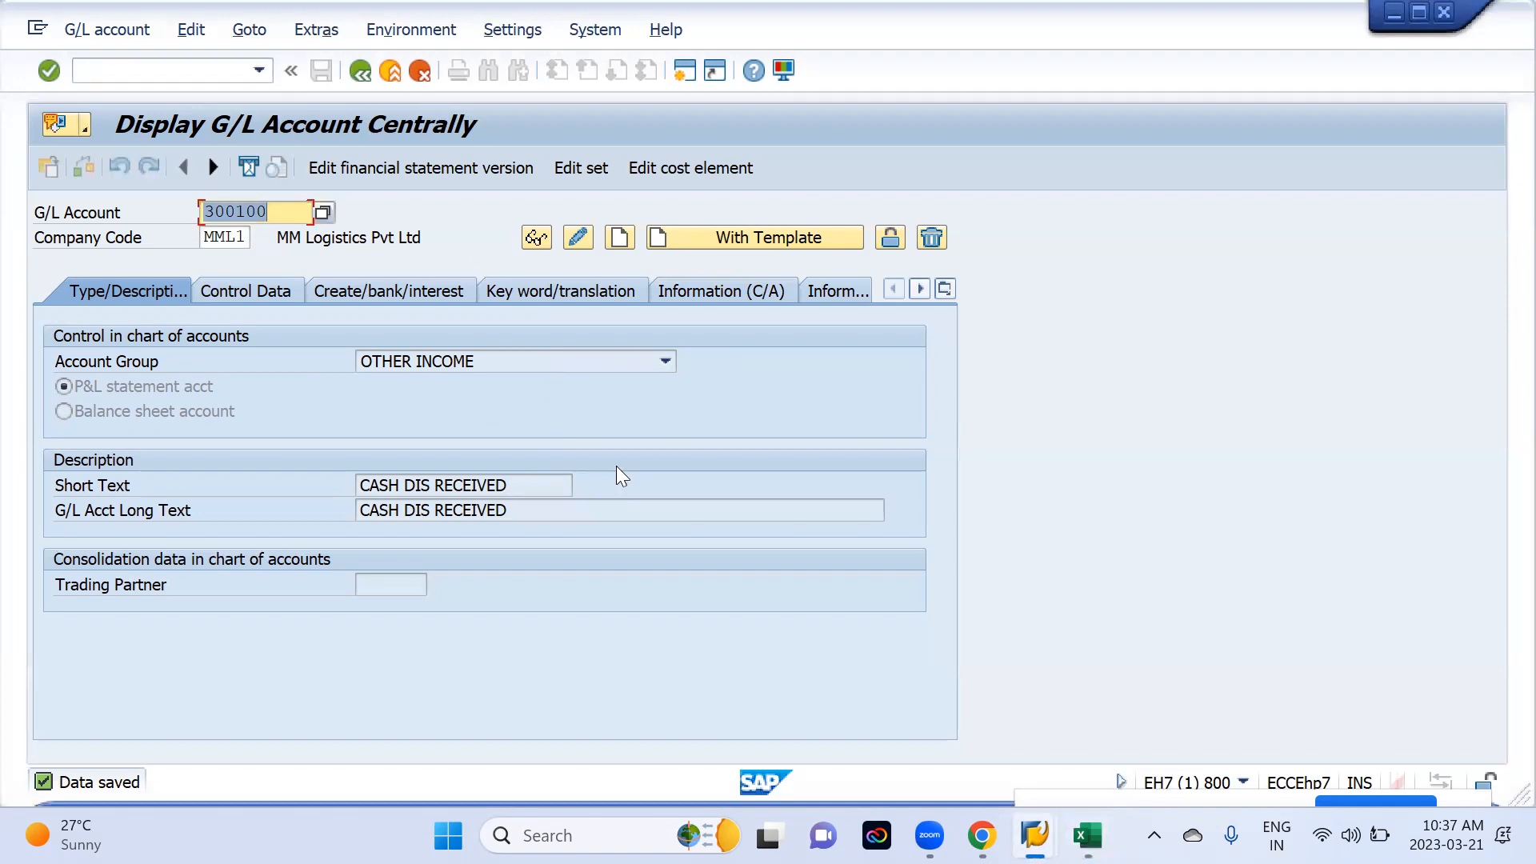
- Look up the OBXU transaction code in section 26 of the Excel notes and exit to the SAP Easy Access screen with /n
key(alt+Tab)
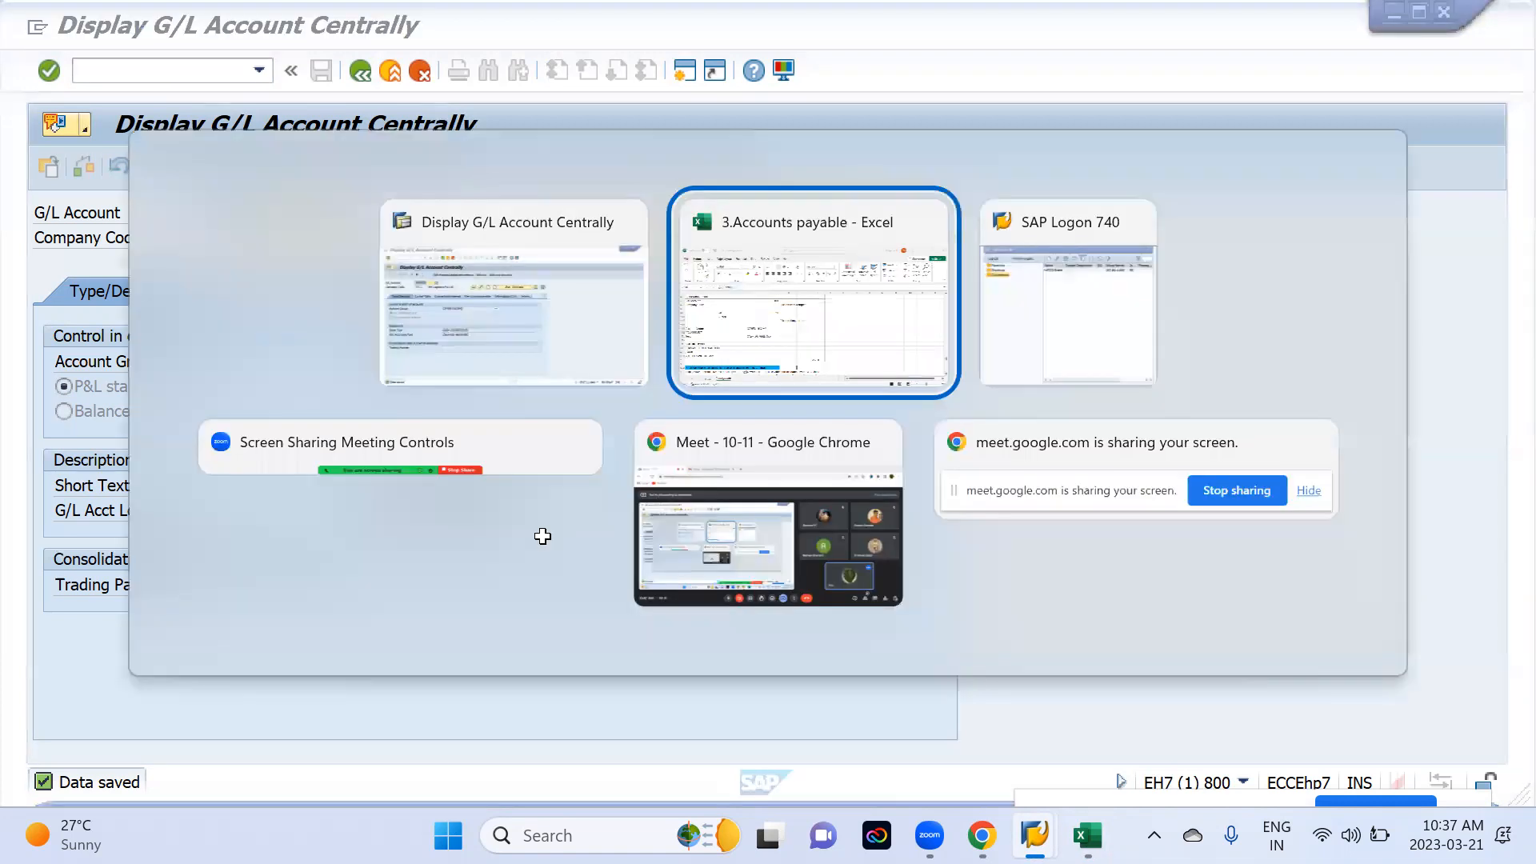
scroll(542, 535, down, 1)
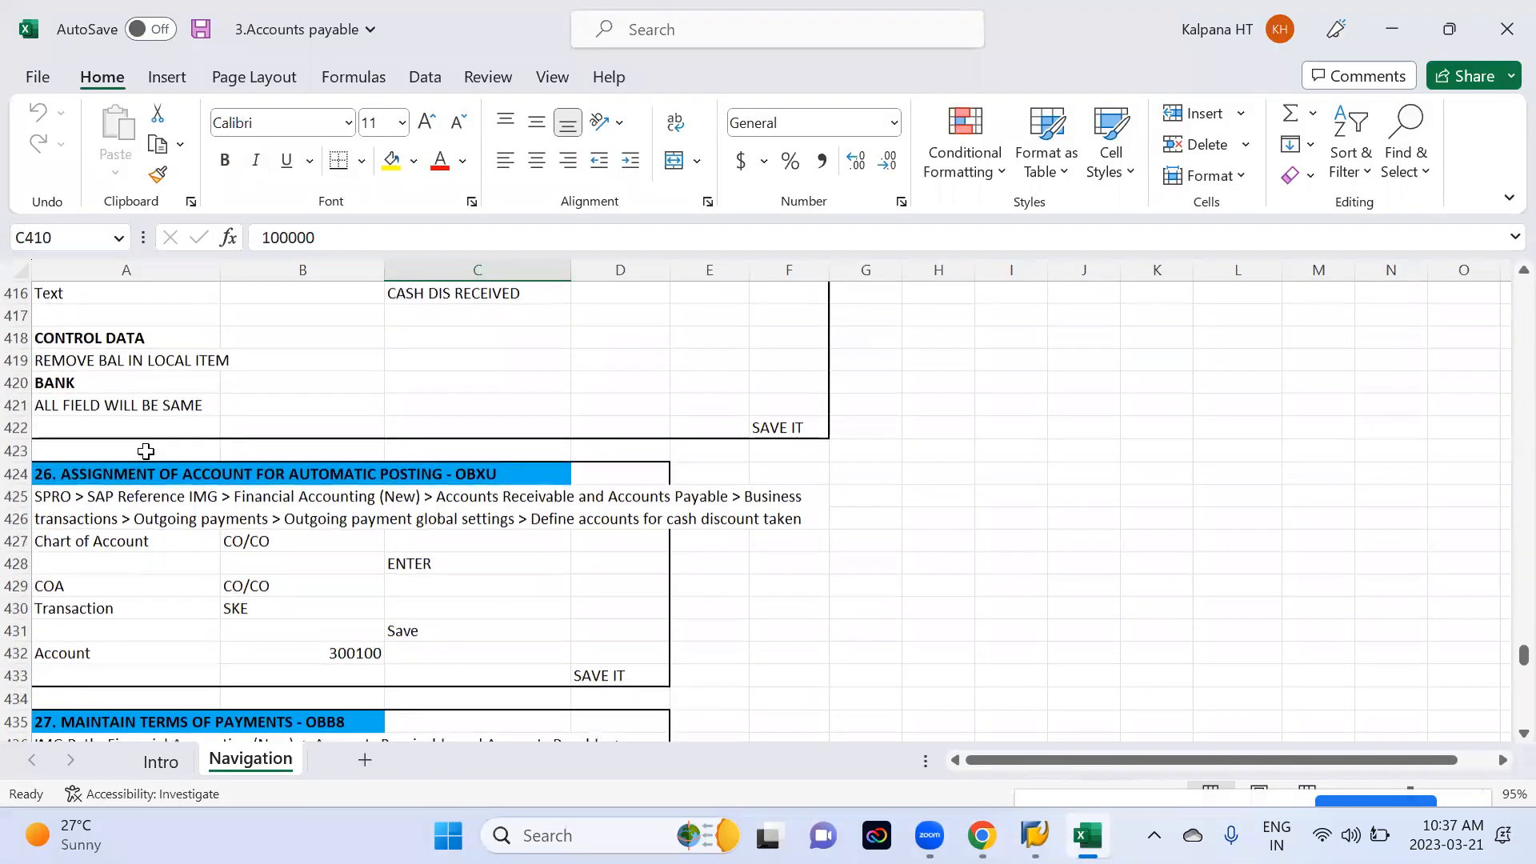
click(66, 481)
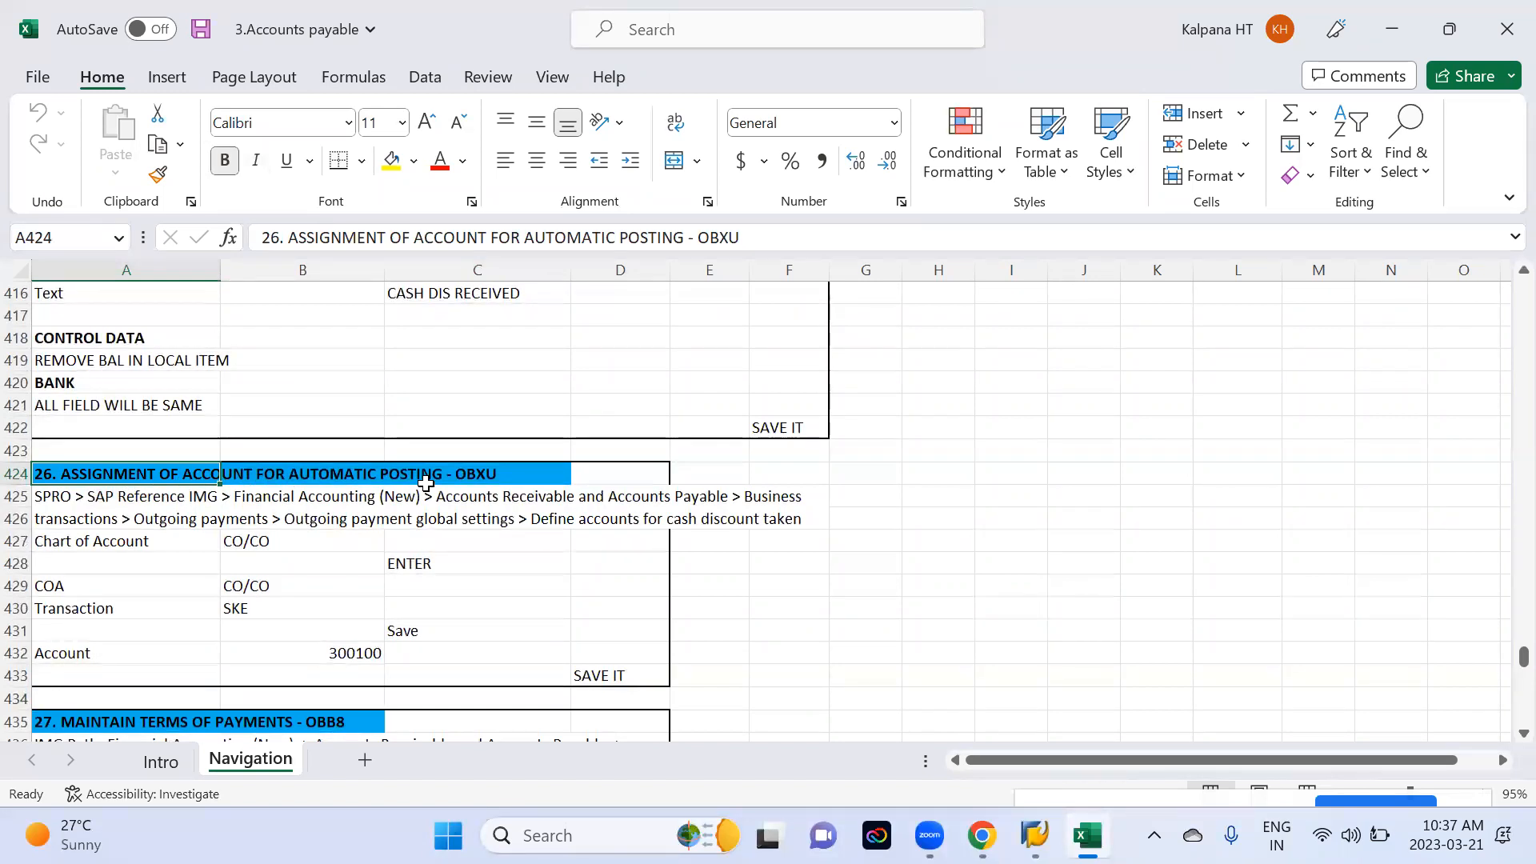
double_click(720, 237)
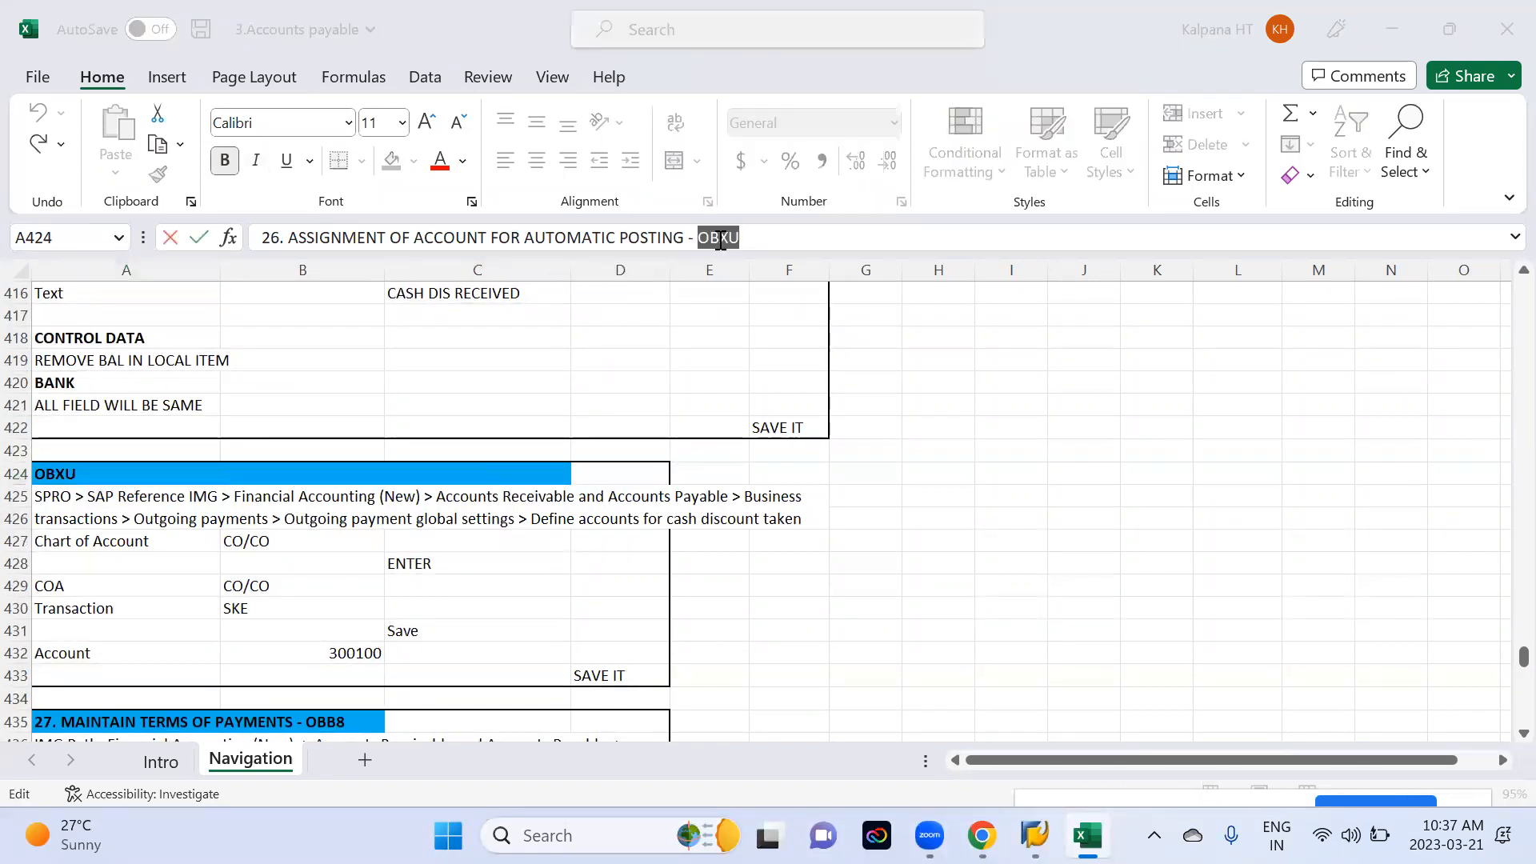
key(alt+Tab)
click(212, 63)
text(/)
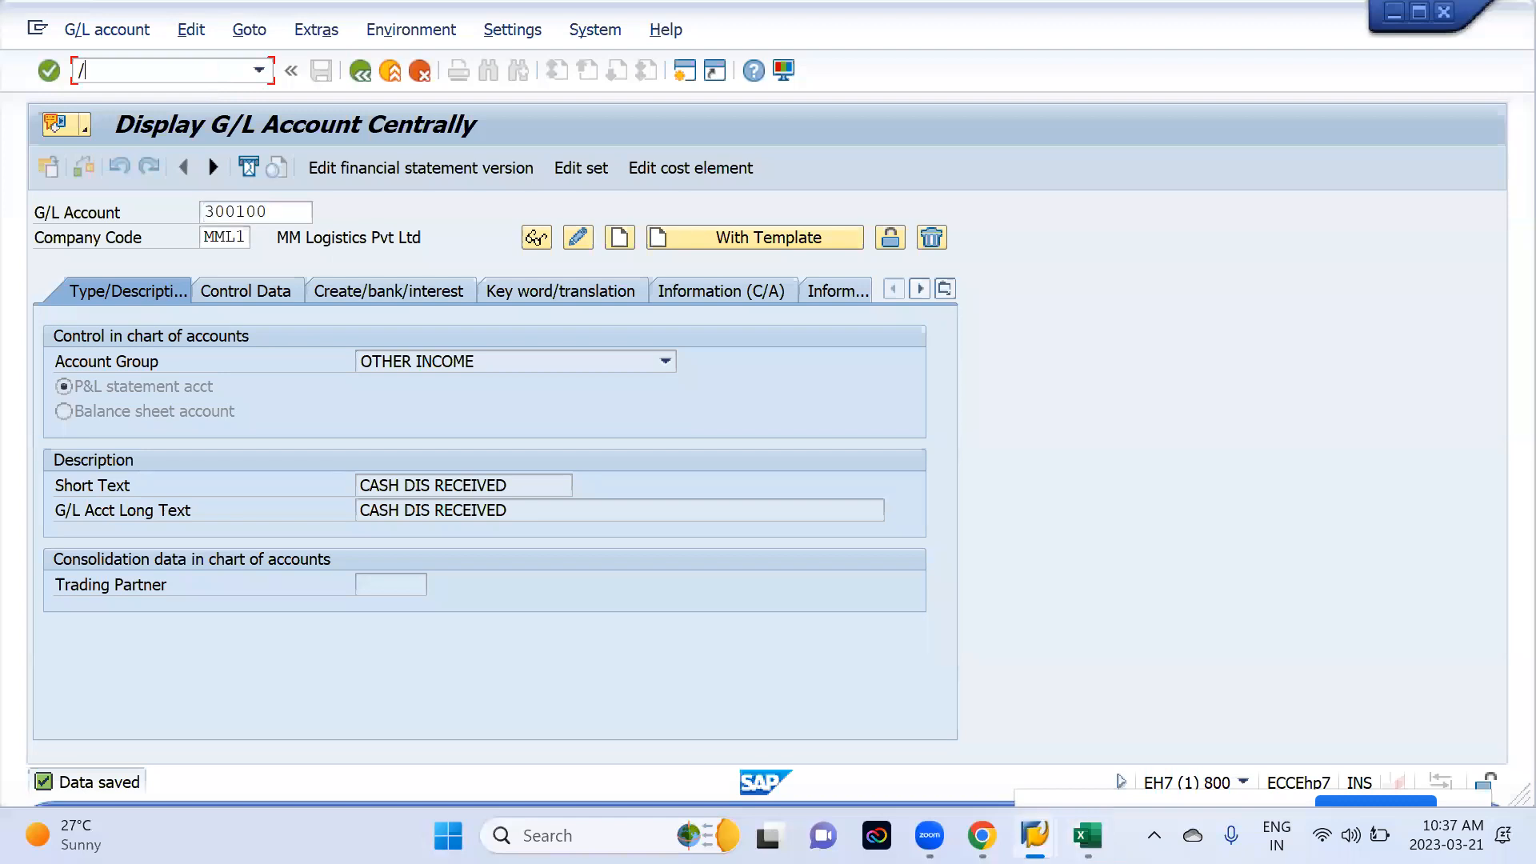
text(n)
key(Return)
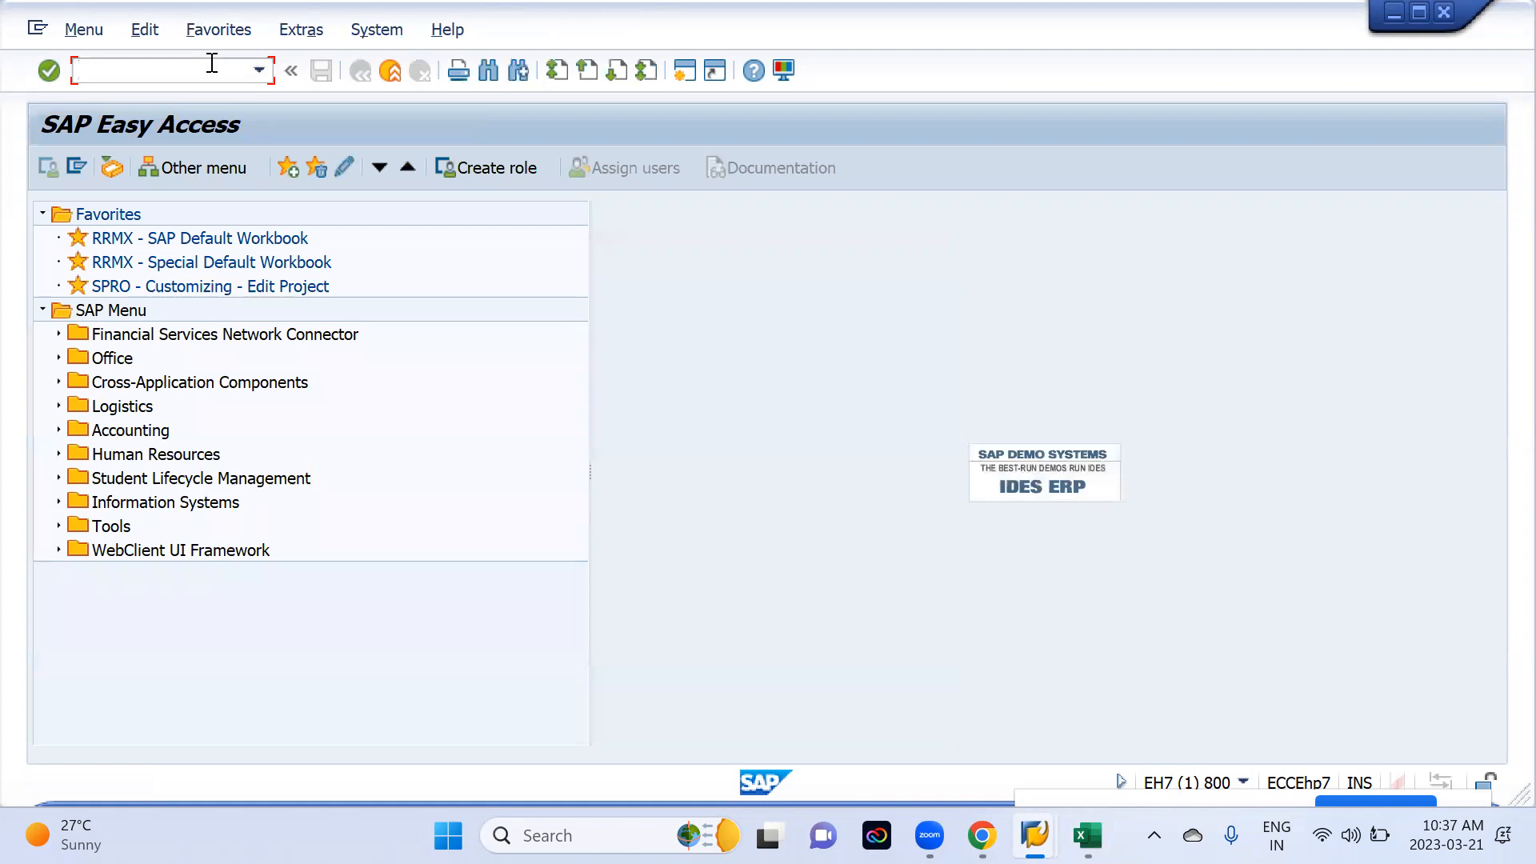
- Copy OBXU from Excel, open that transaction in SAP for chart of accounts MML1, and save the cash discount received posting rules
key(alt+Tab)
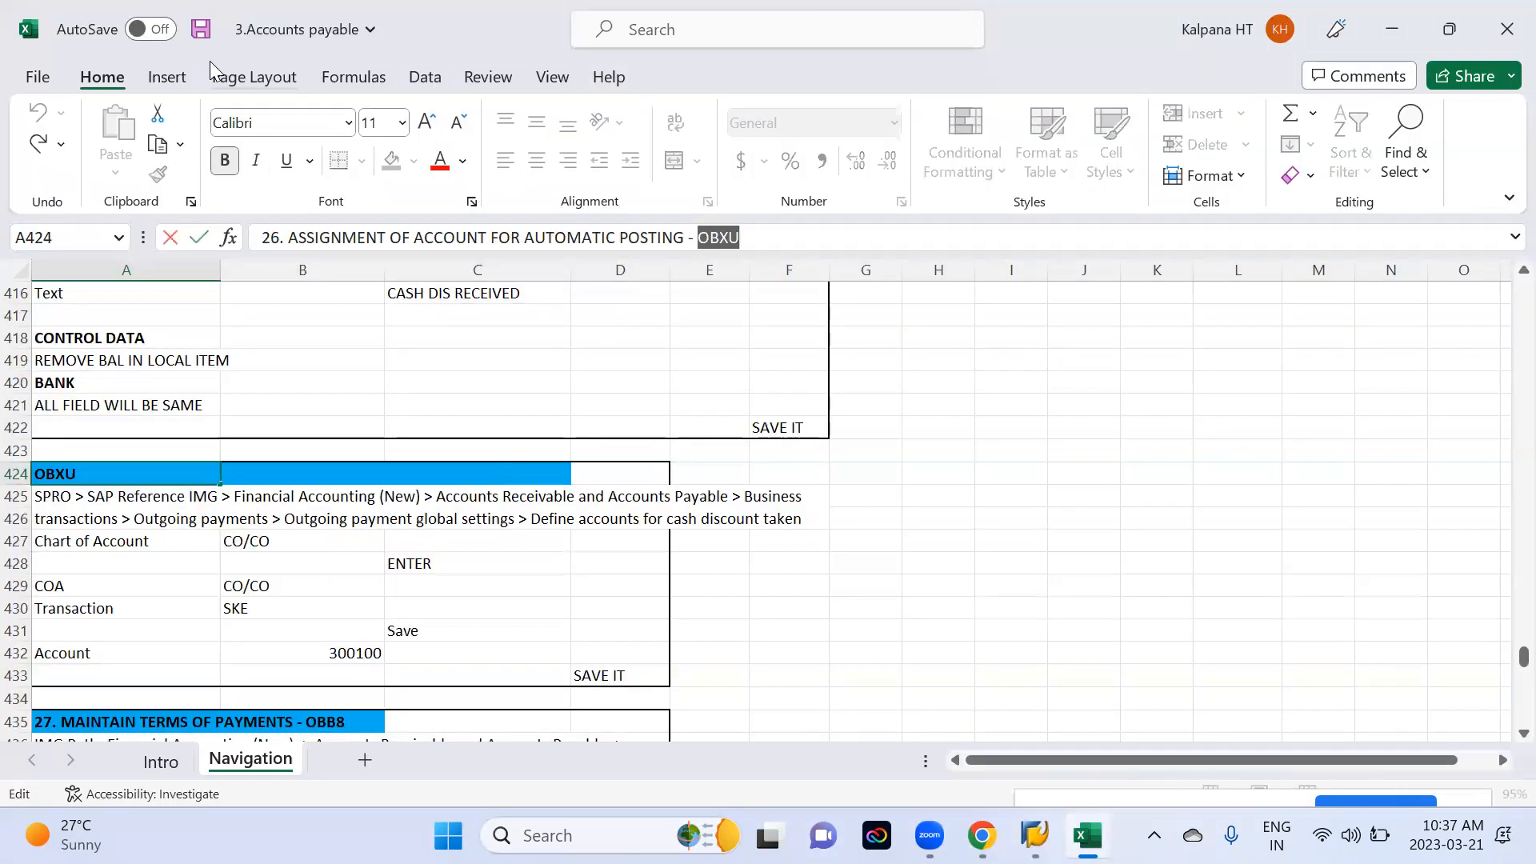
key(ctrl+c)
key(alt+Tab)
key(ctrl+v)
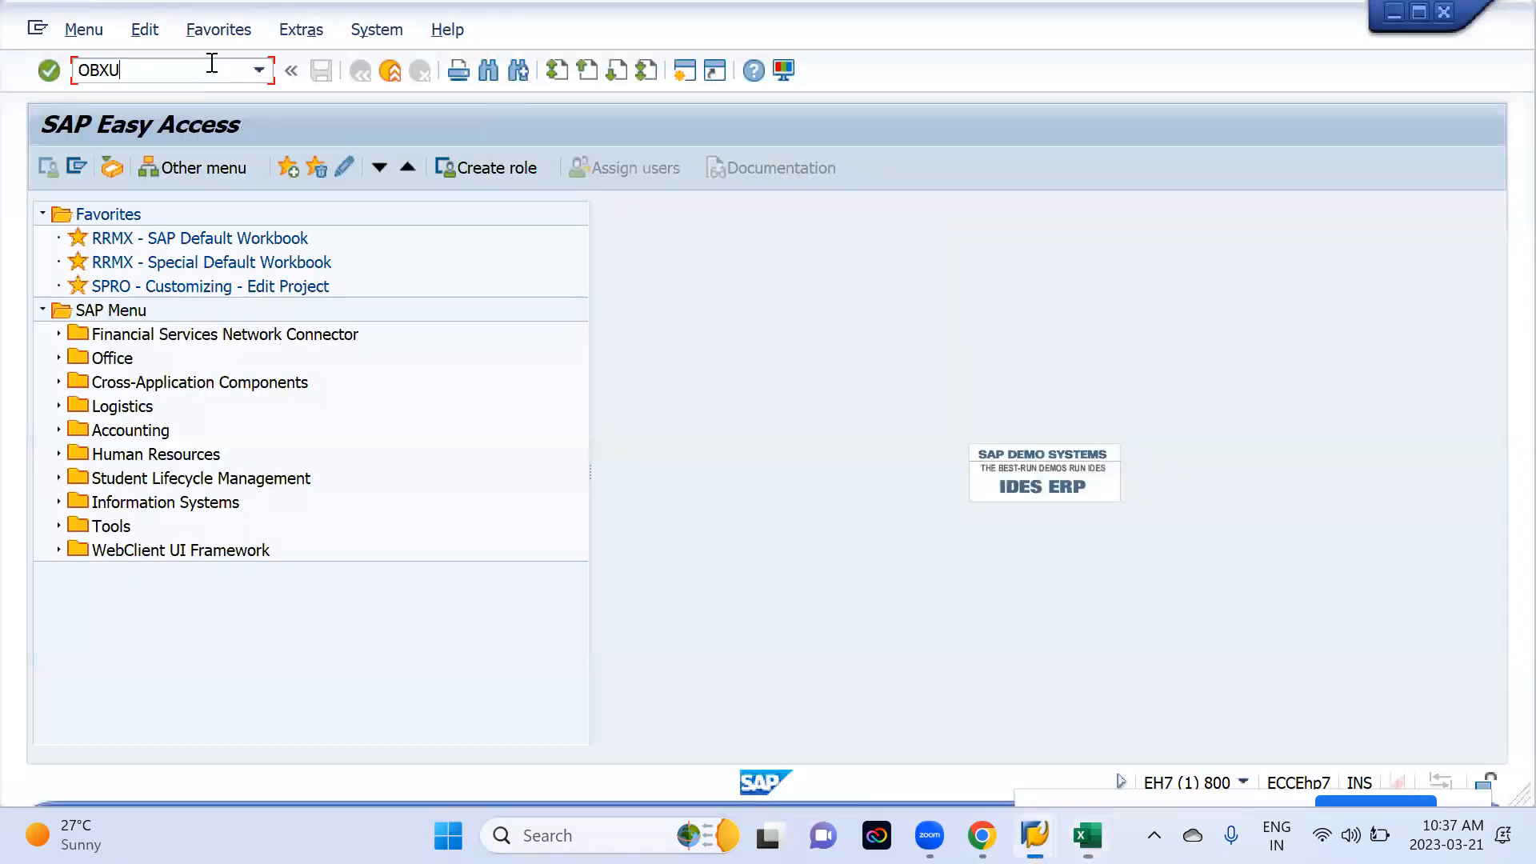
key(Return)
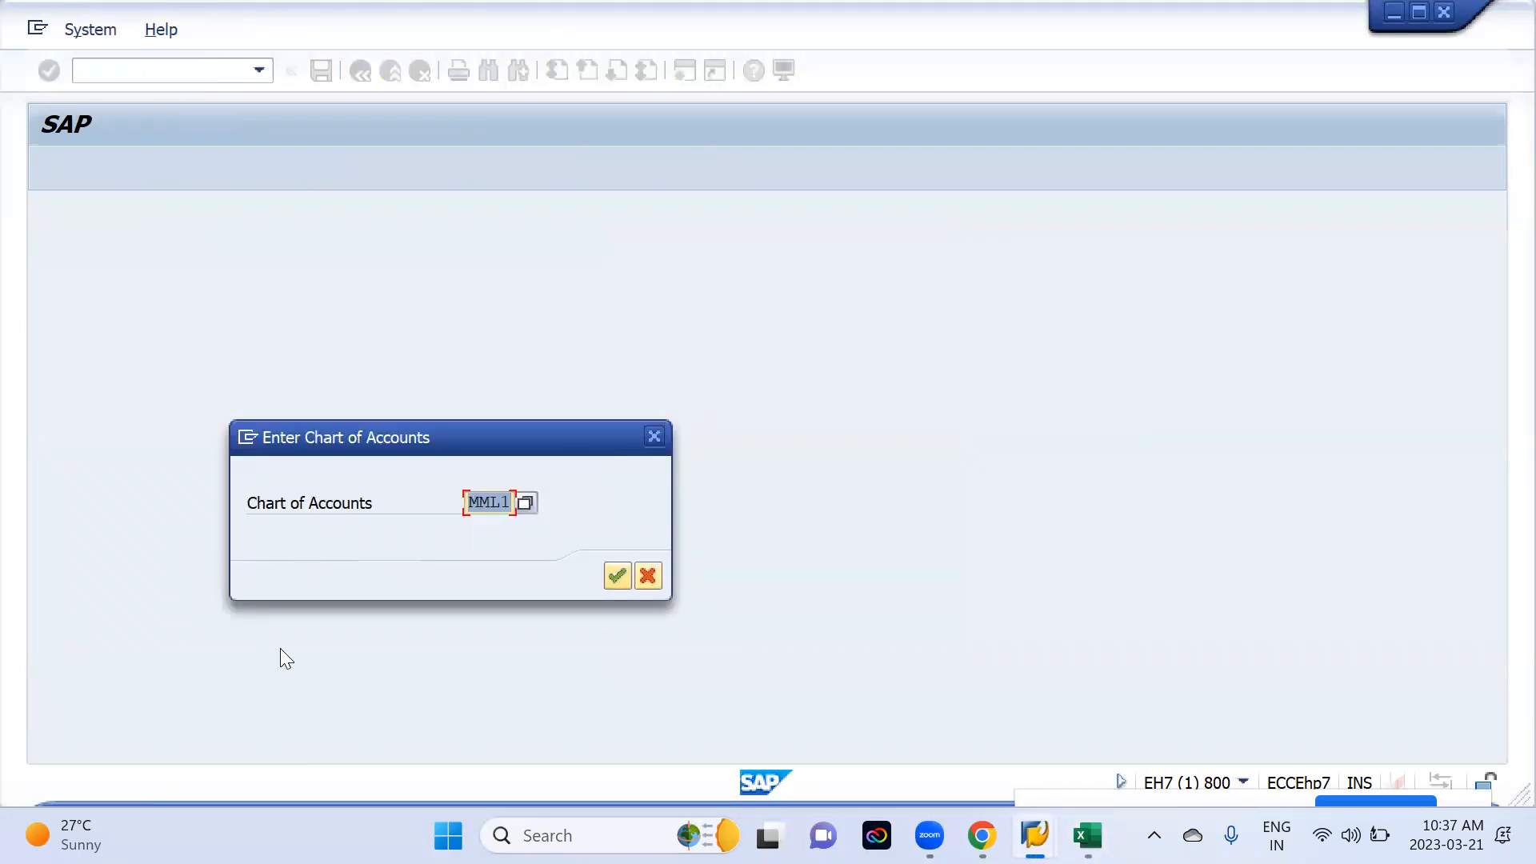
key(Return)
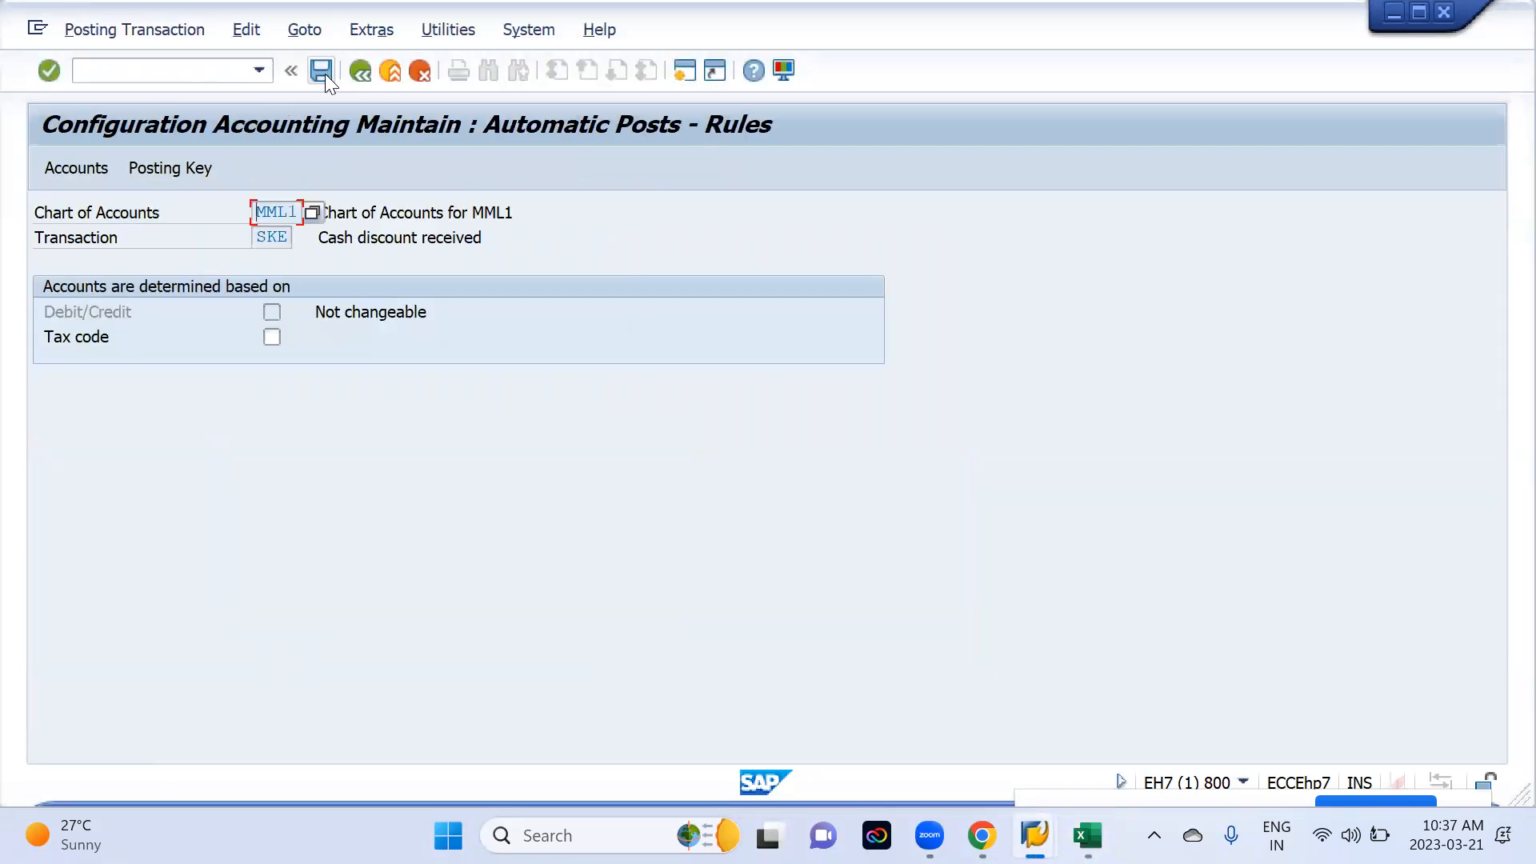
click(321, 72)
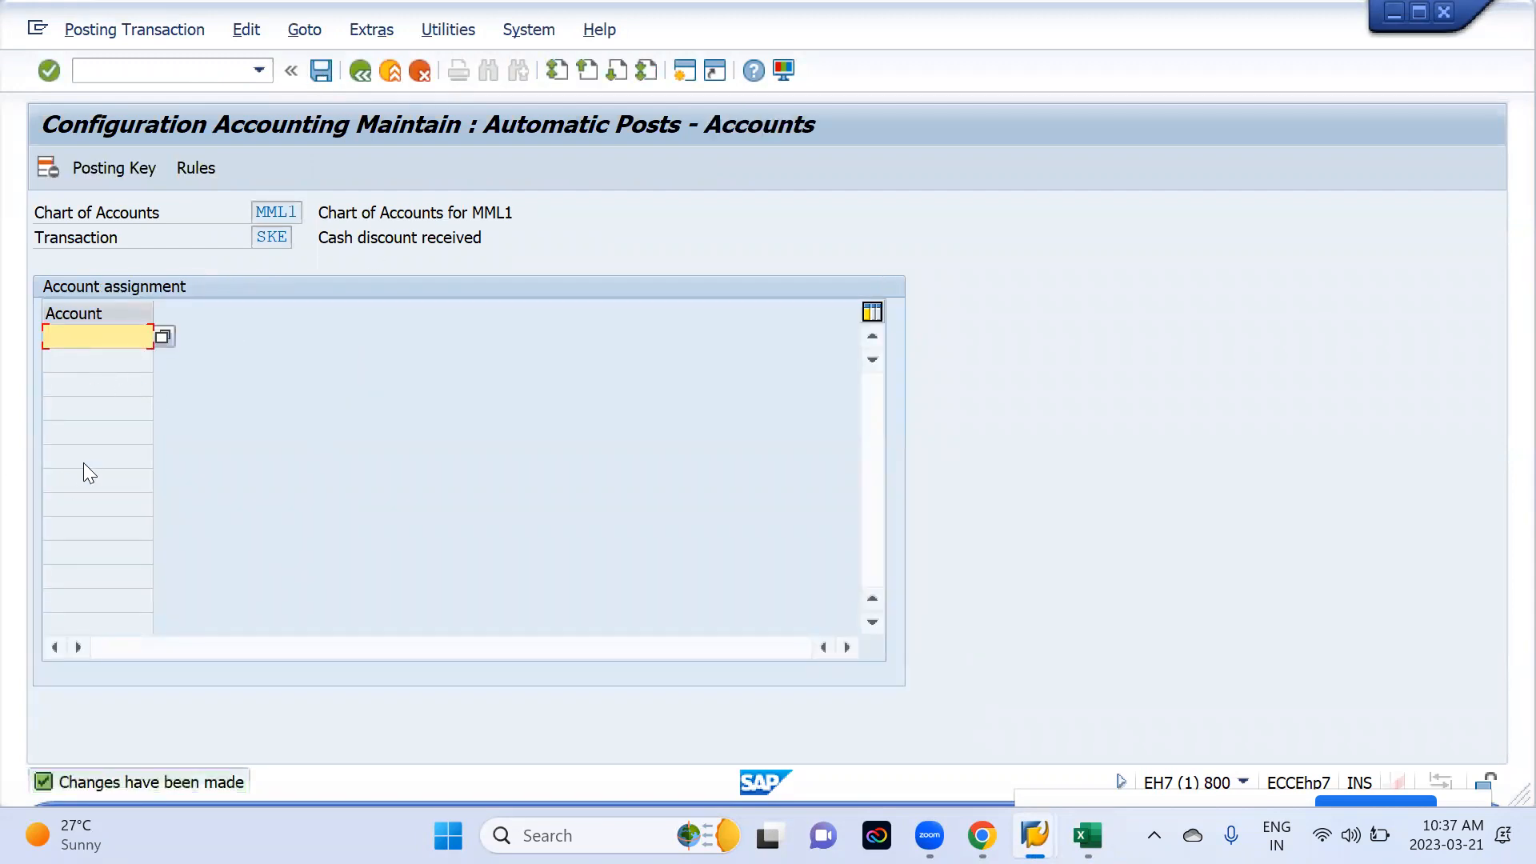
- Exit the cell edit in Excel, copy G/L account 300100 from section 25, and return to SAP
key(alt+Tab)
key(Escape)
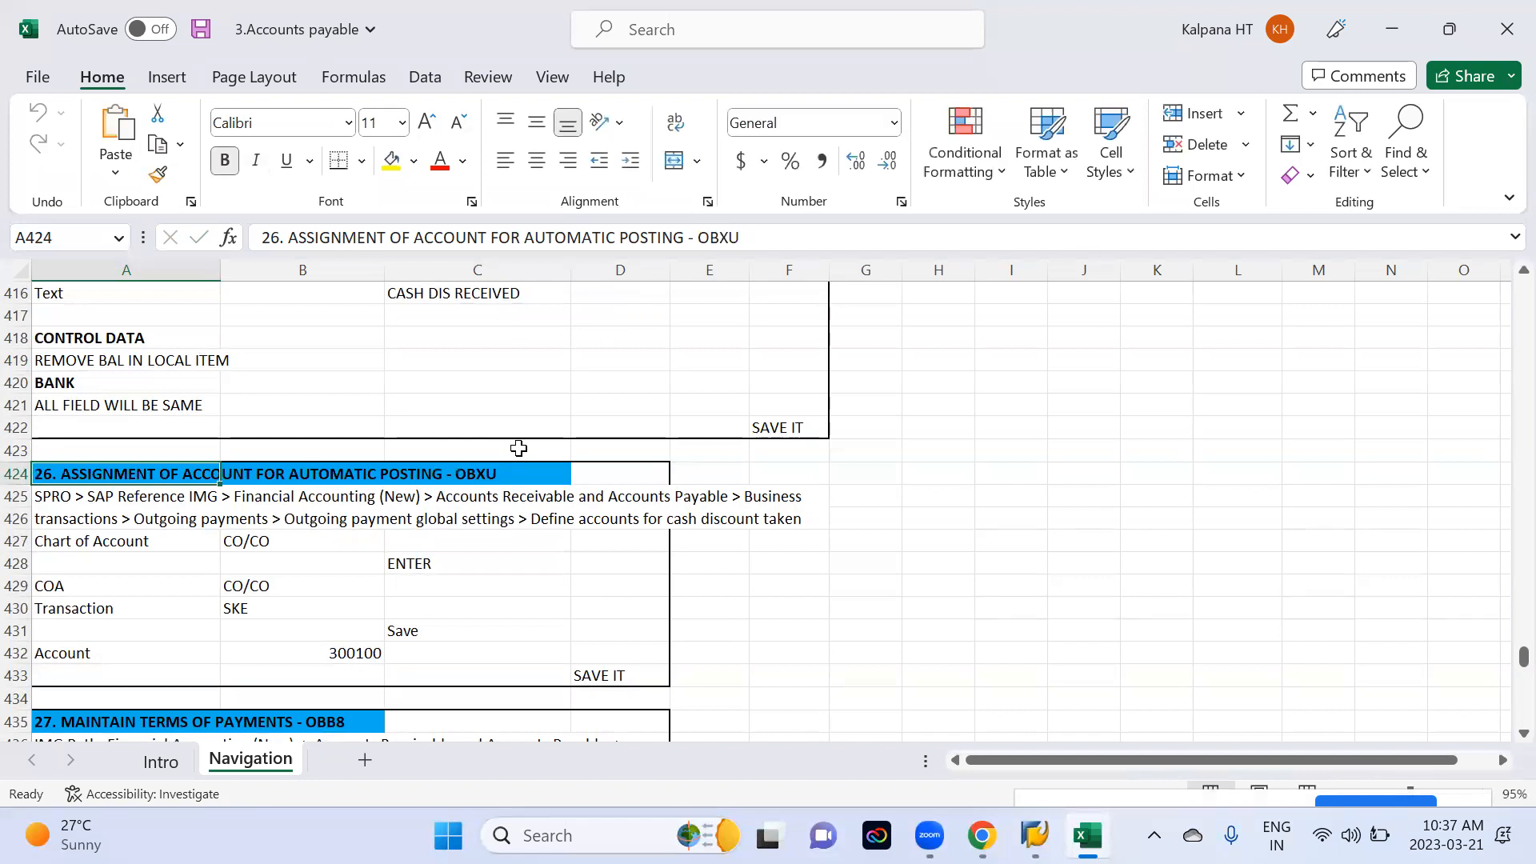
scroll(518, 448, up, 3)
scroll(571, 512, up, 2)
scroll(571, 512, up, 1)
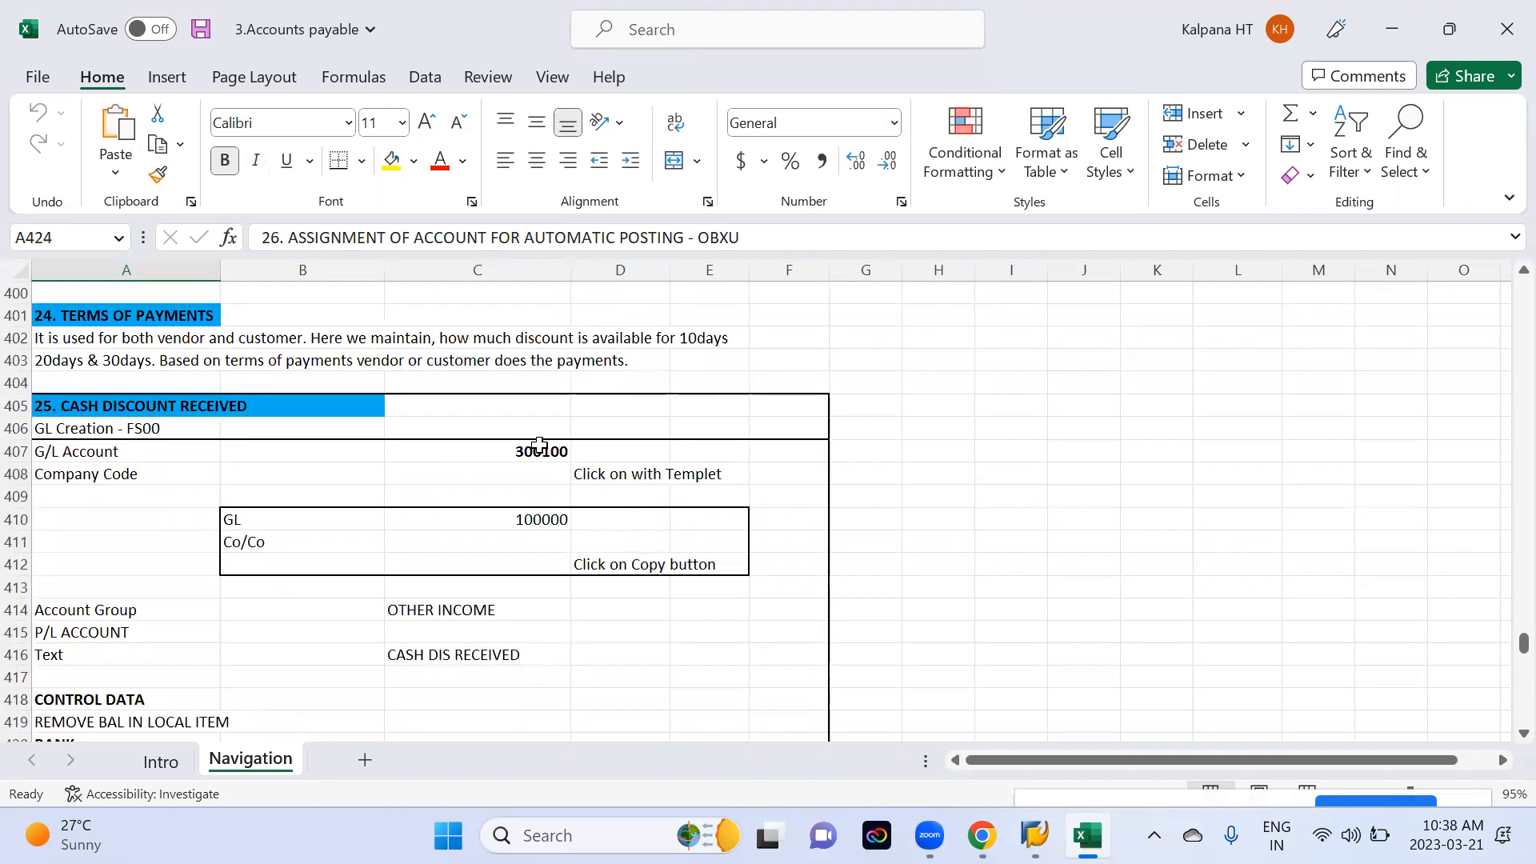
click(540, 448)
key(ctrl+c)
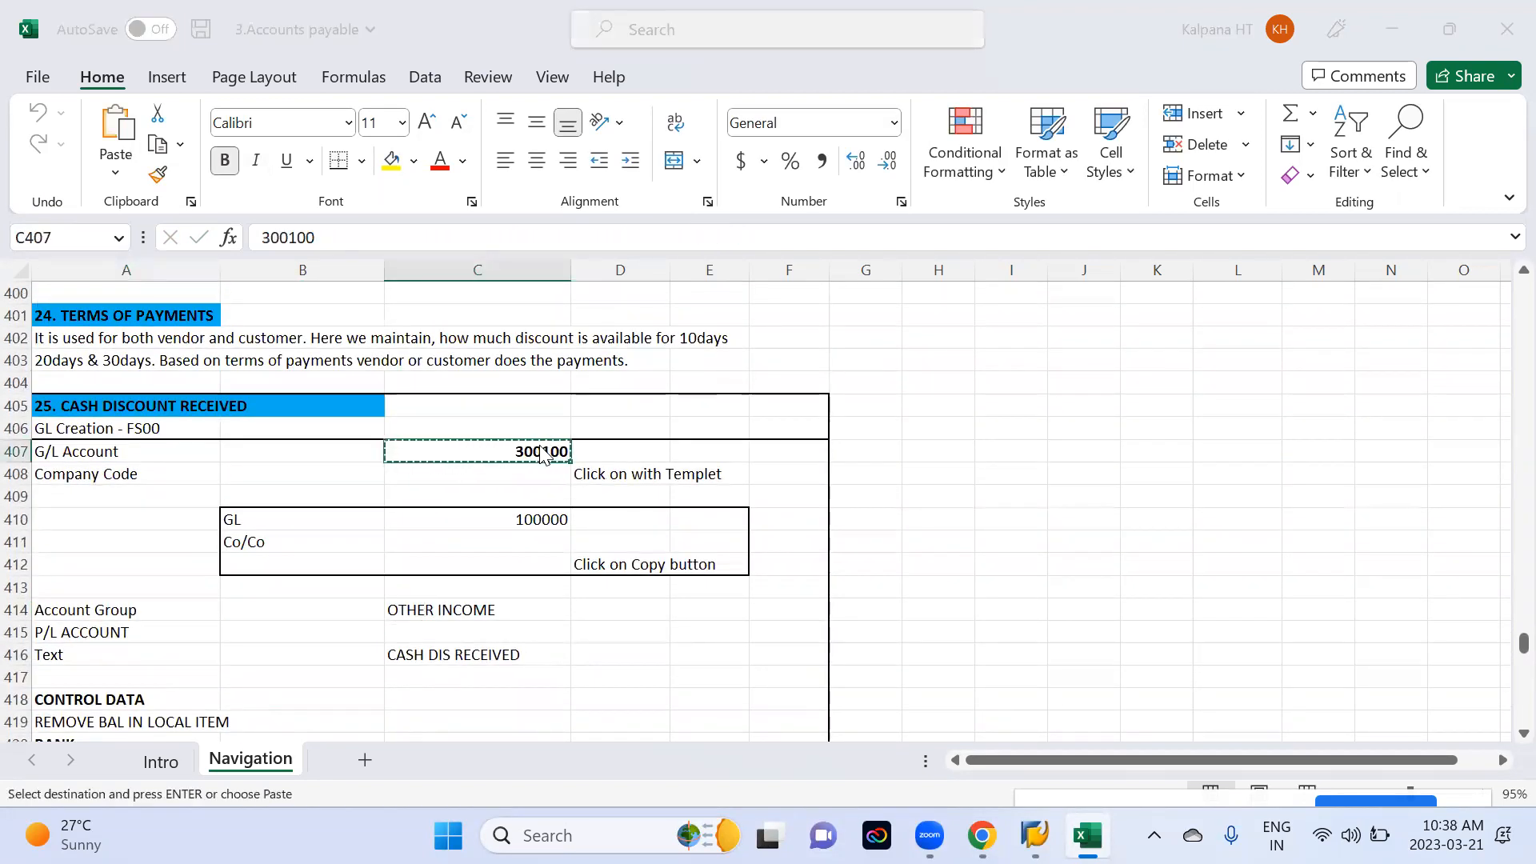
key(alt+Tab)
- Assign account 300100 CASH DIS RECEIVED to transaction SKE from the list of G/L accounts in chart MML1
click(152, 338)
key(F4)
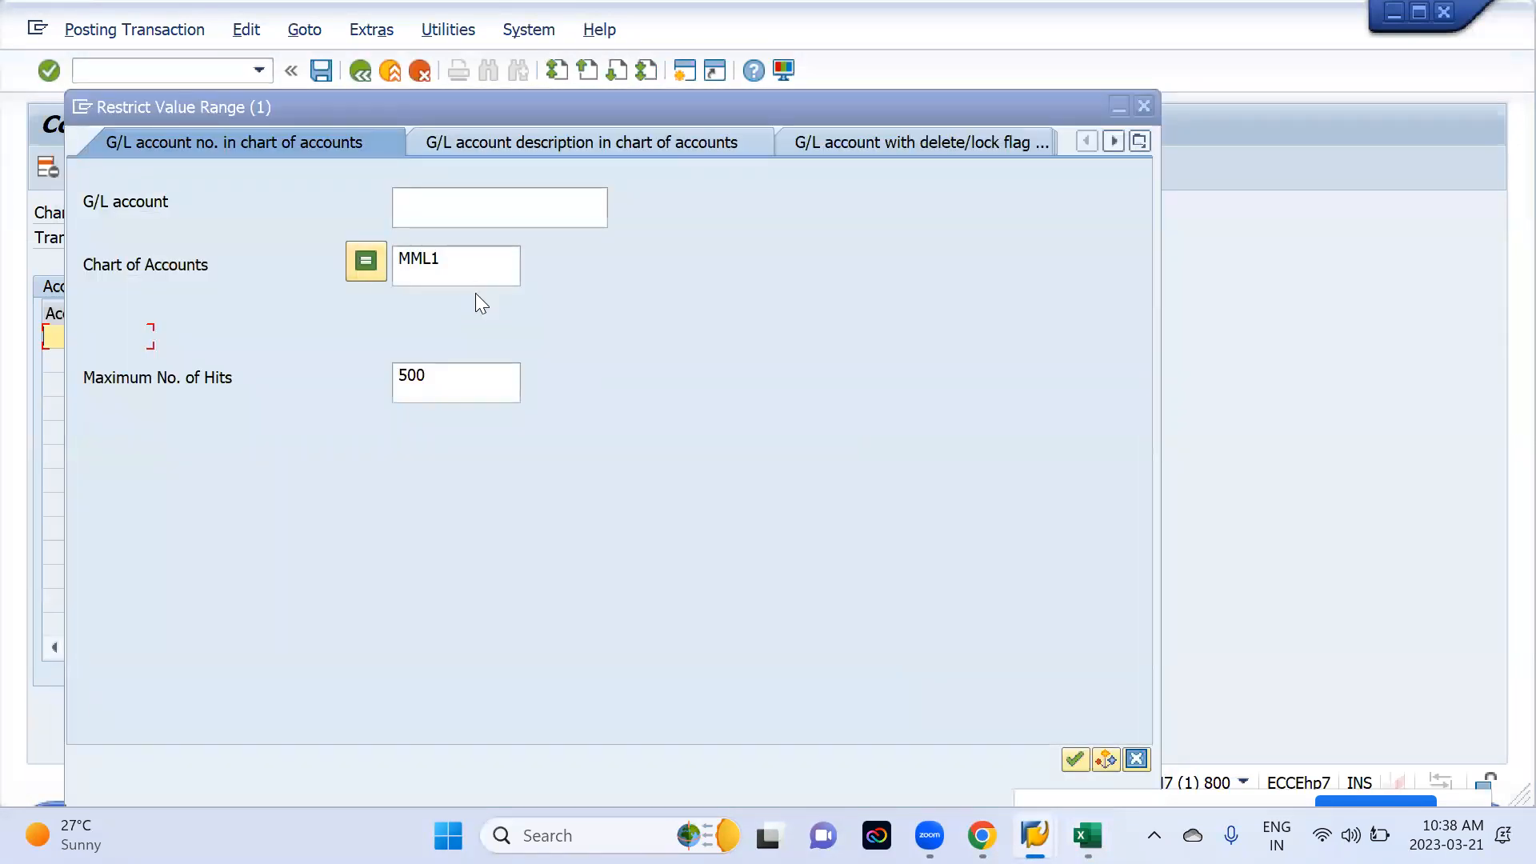
click(462, 246)
key(Return)
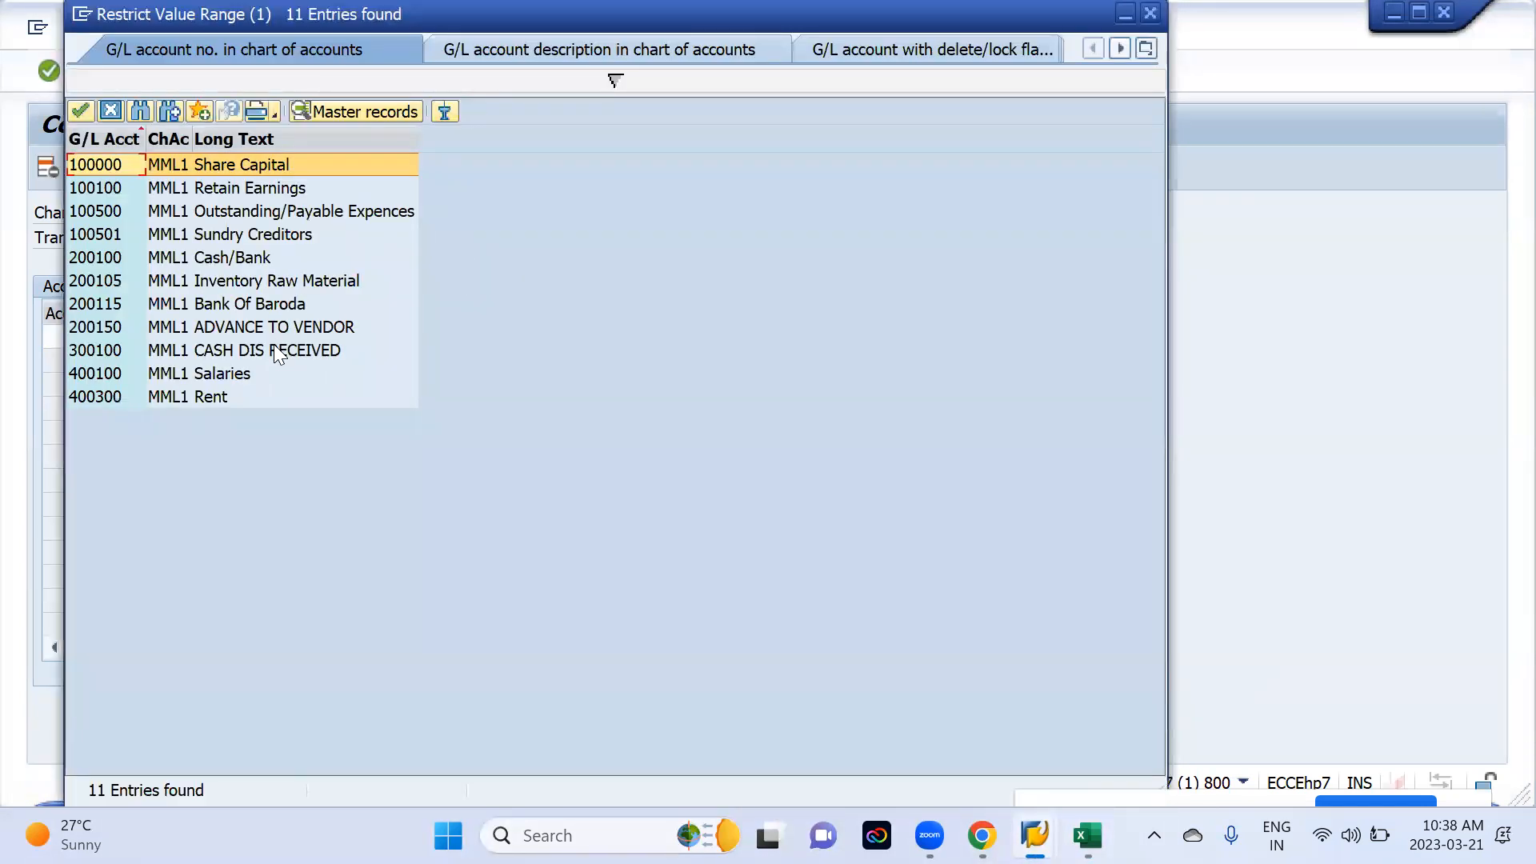
double_click(273, 350)
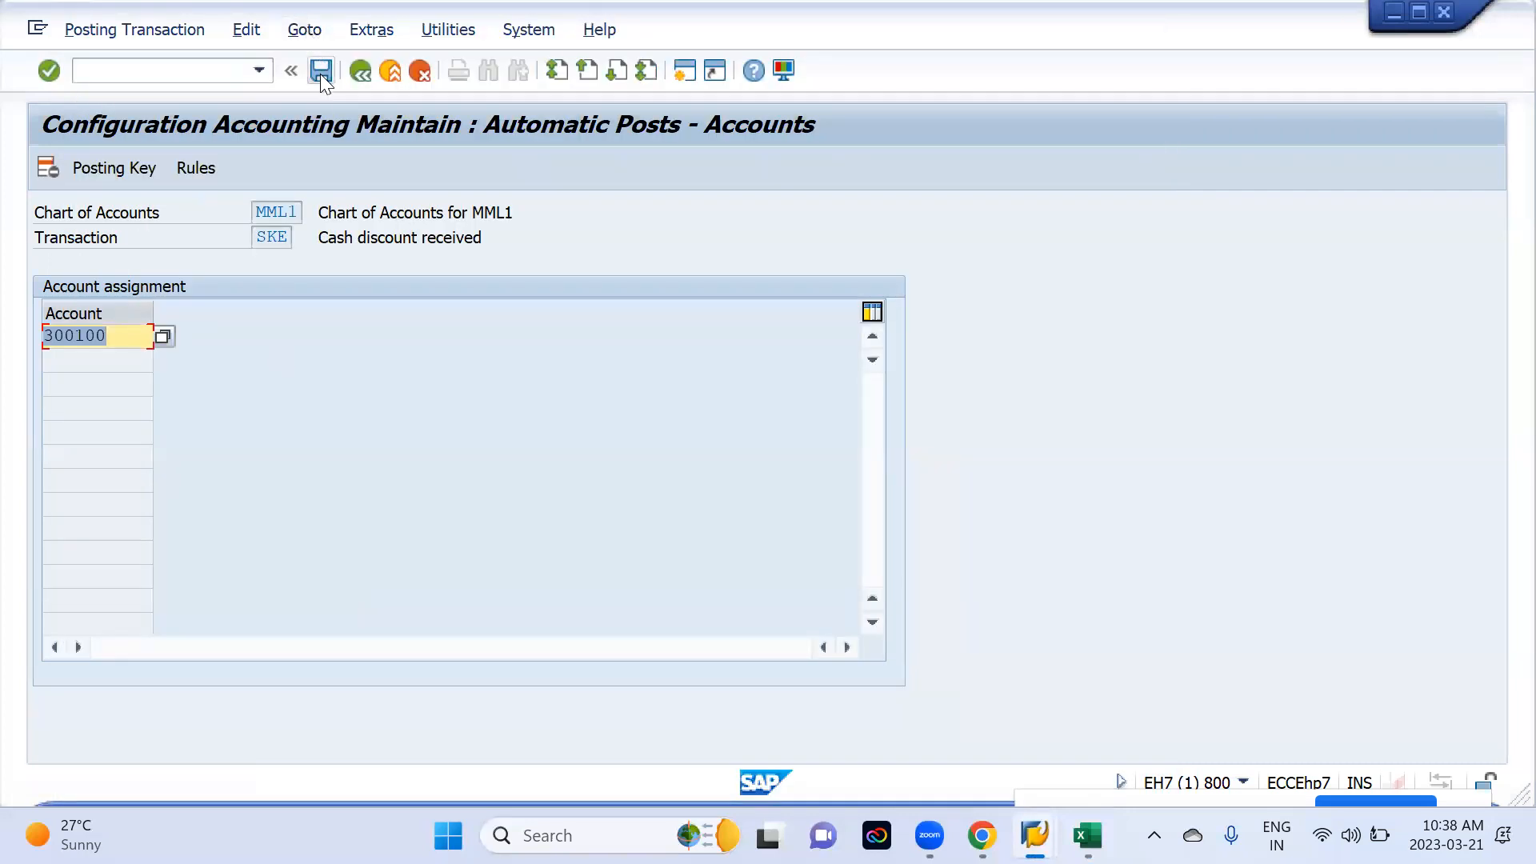
- Save the account assignment in the existing customizing request MM Logistics, chosen from the own requests
click(320, 72)
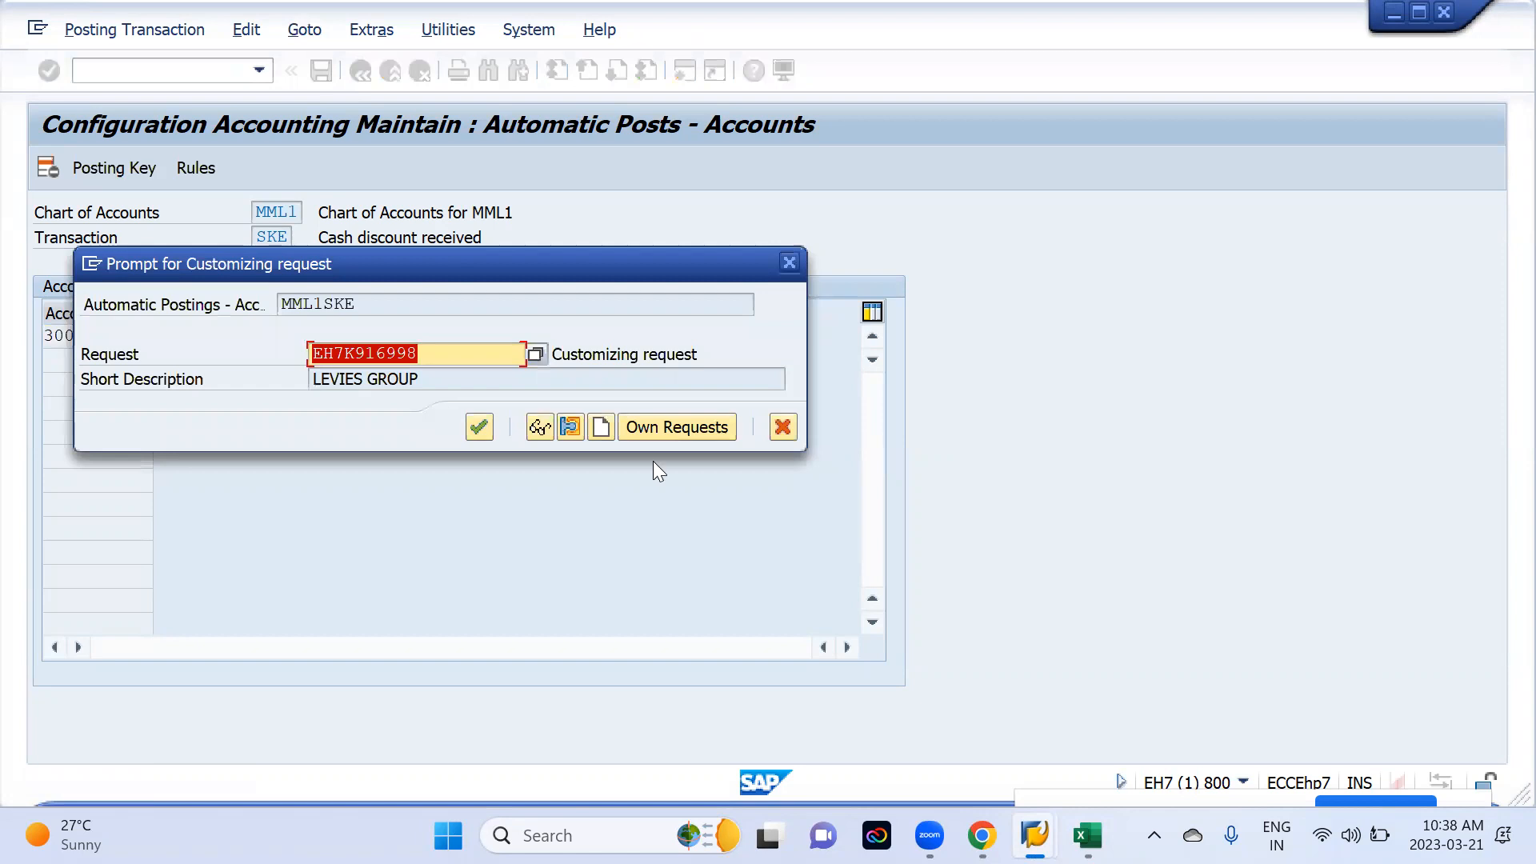
click(667, 429)
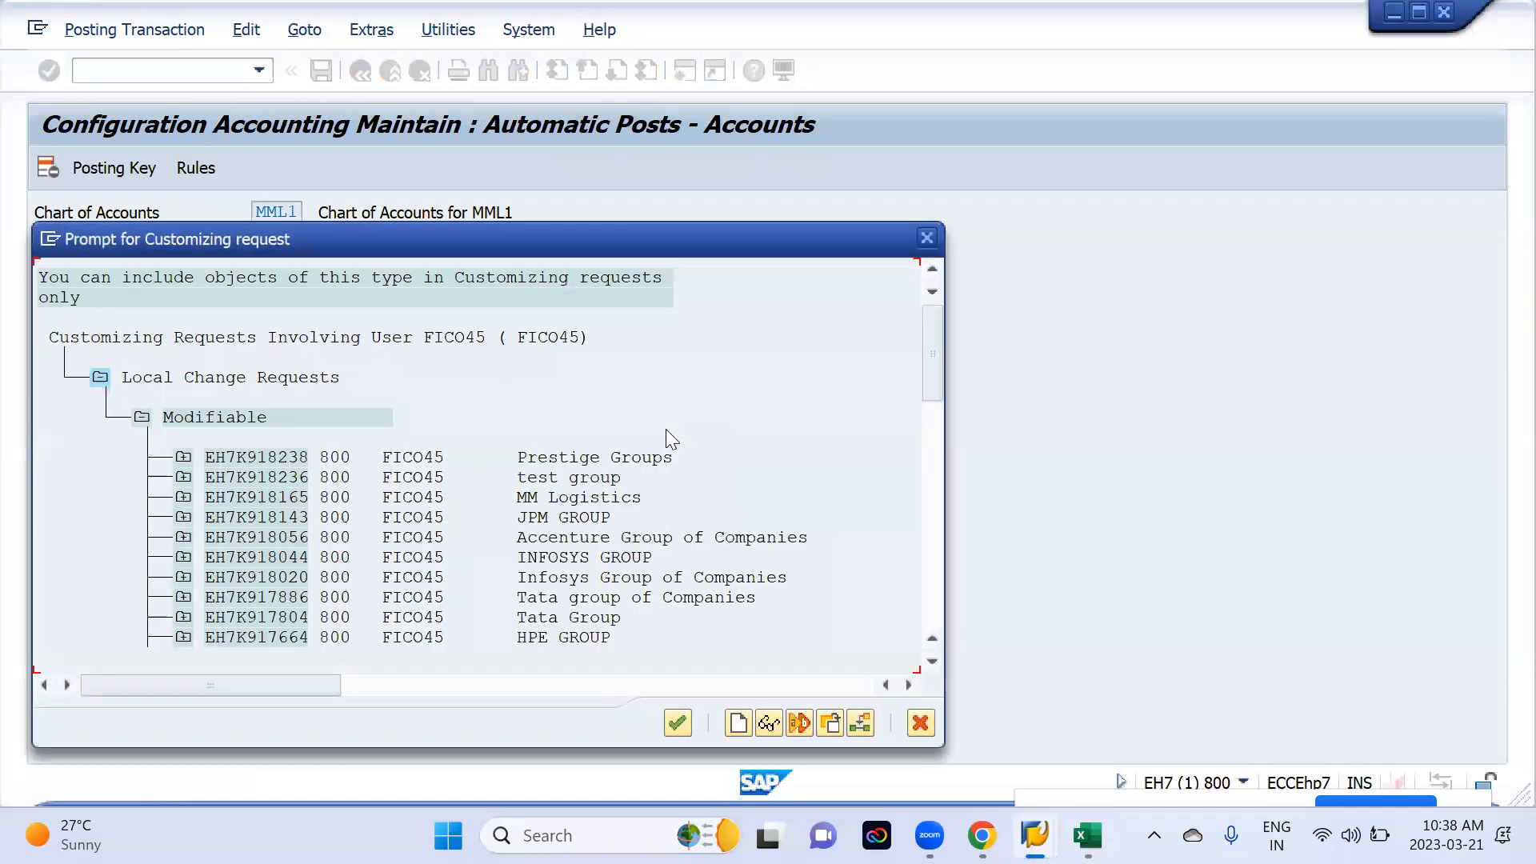
double_click(611, 490)
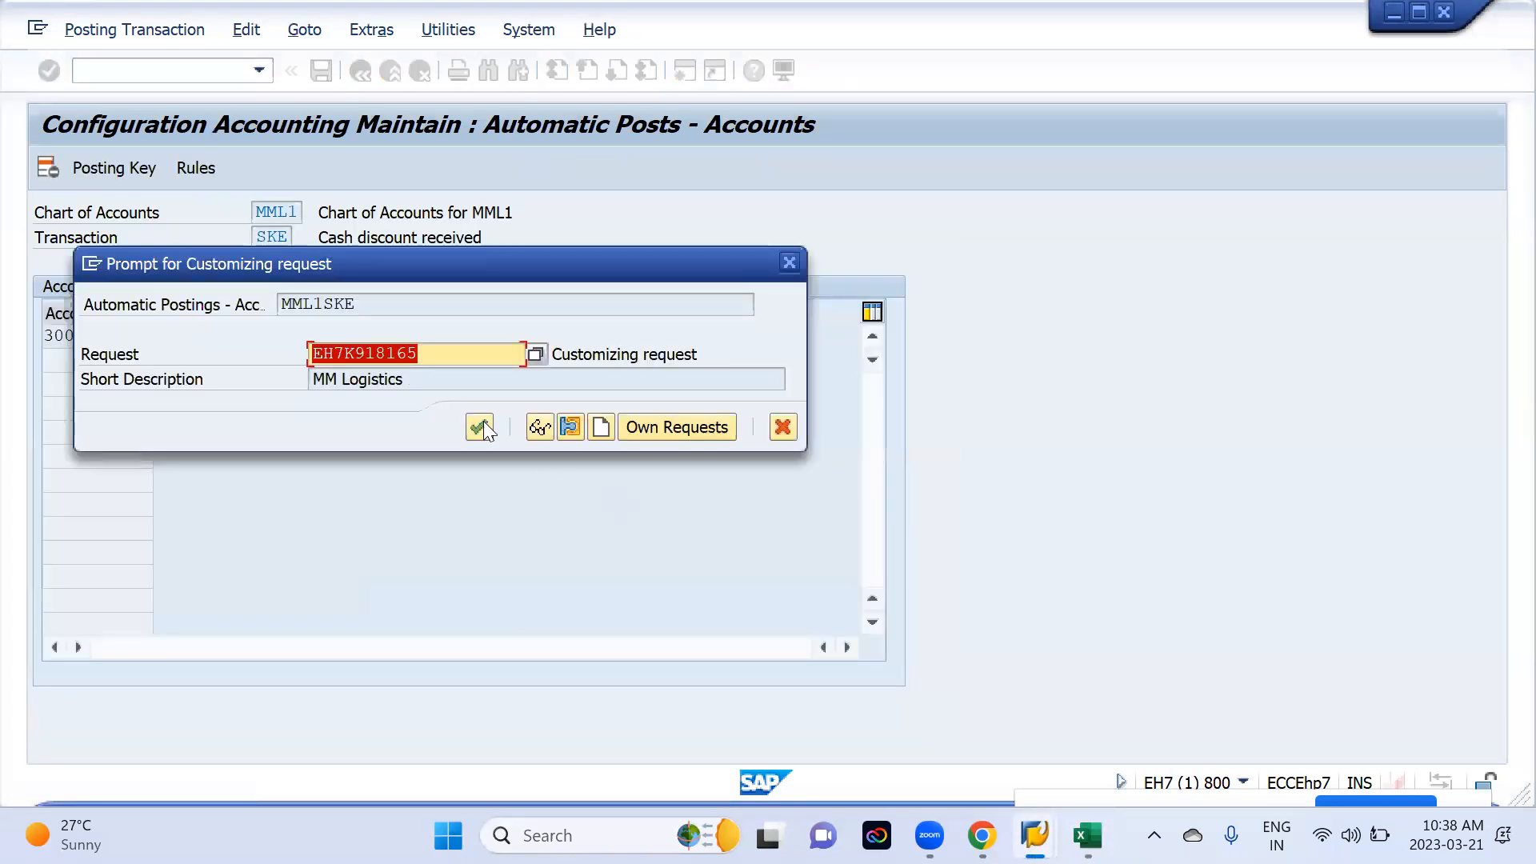
click(484, 422)
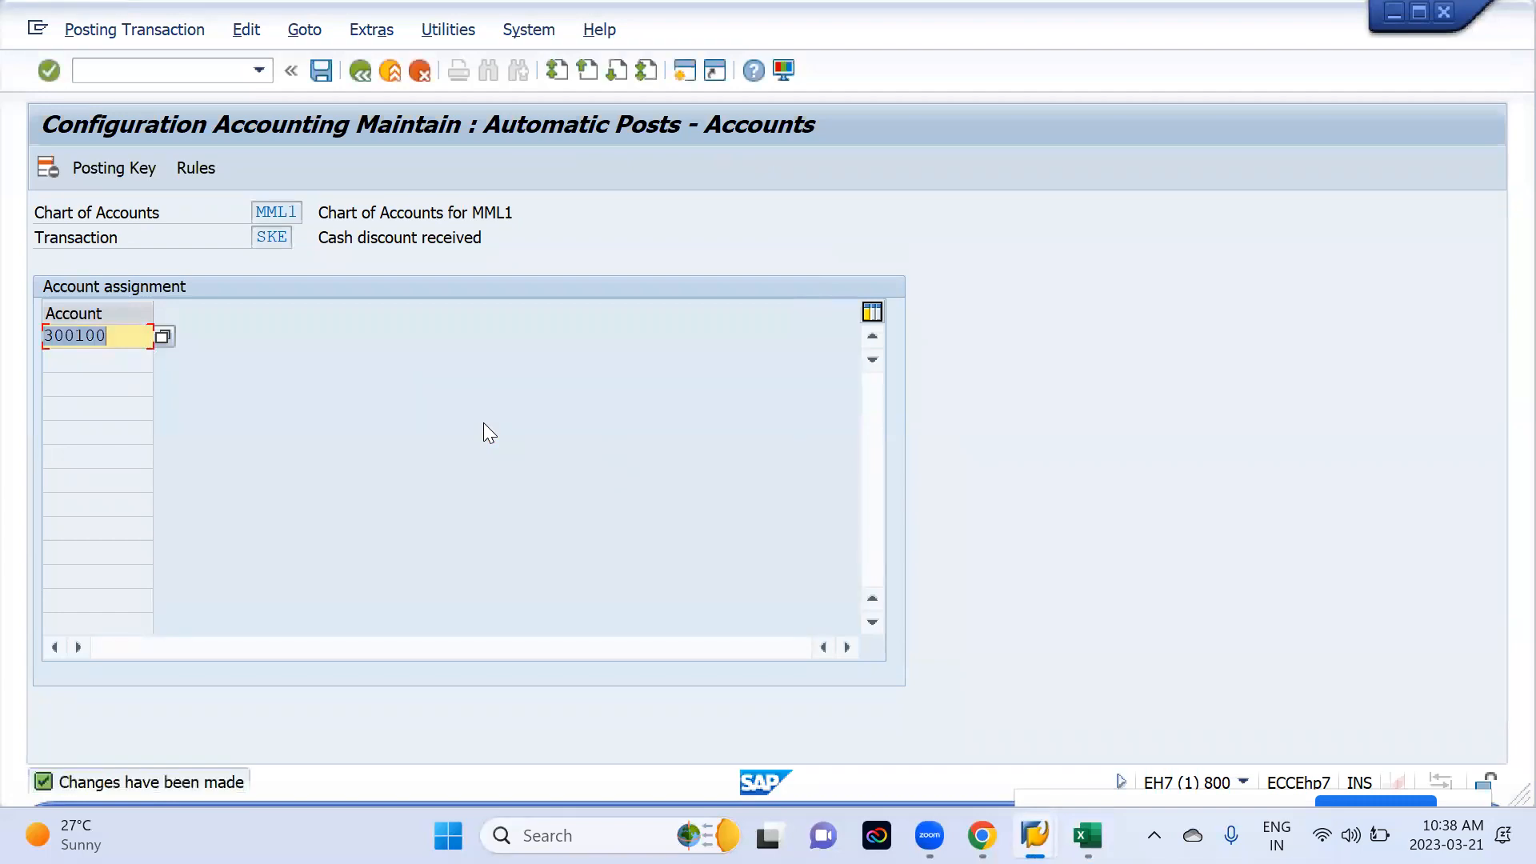
- Switch to the Excel notes, copy transaction code OBB8 from the section 27 heading on maintaining terms of payments, and return to SAP
key(alt+Tab)
scroll(483, 423, down, 7)
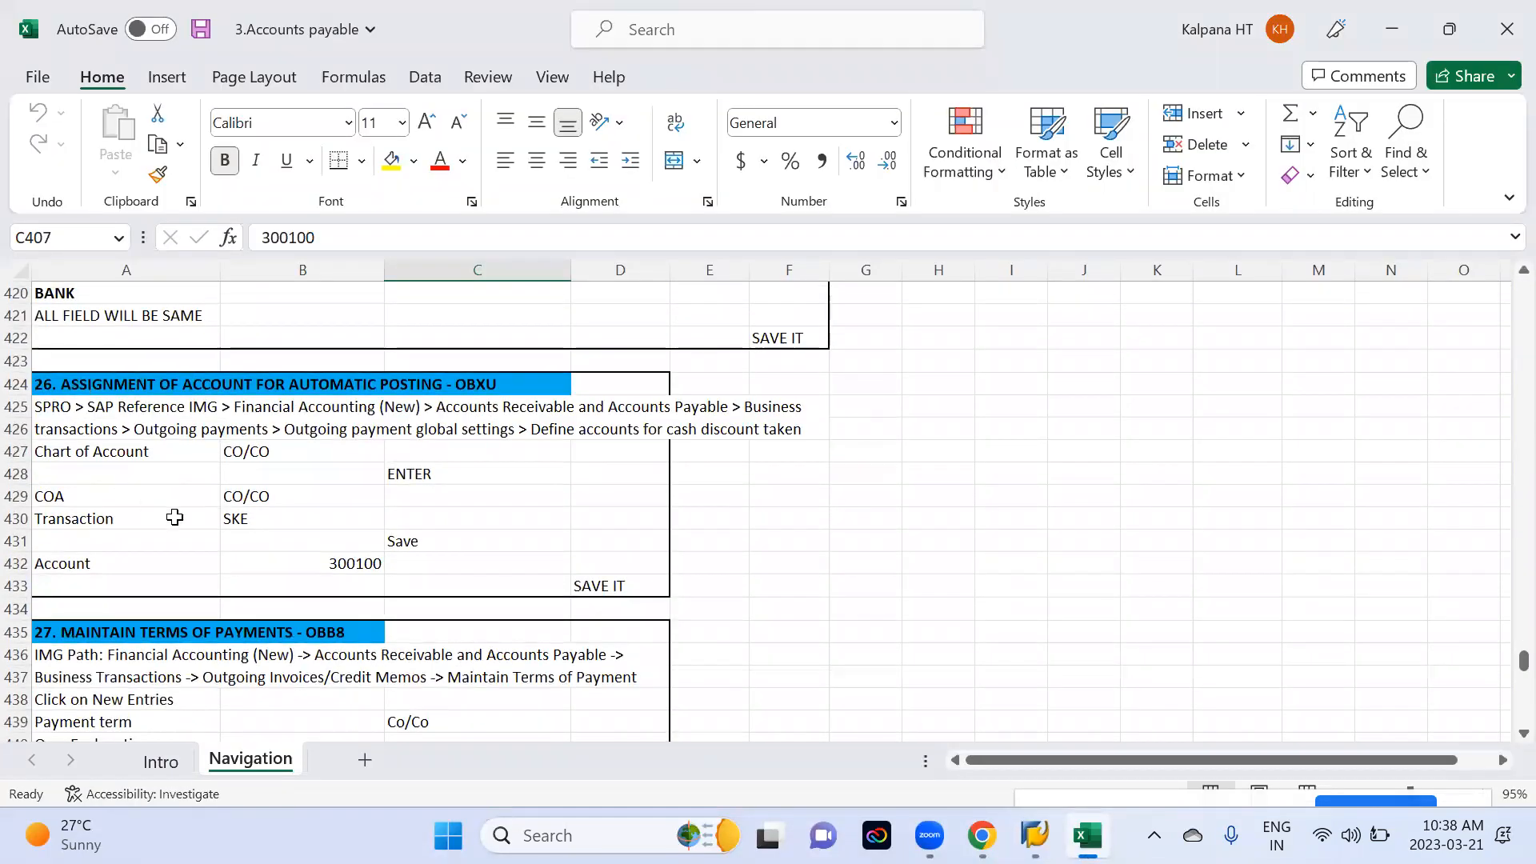
scroll(171, 517, down, 3)
click(56, 480)
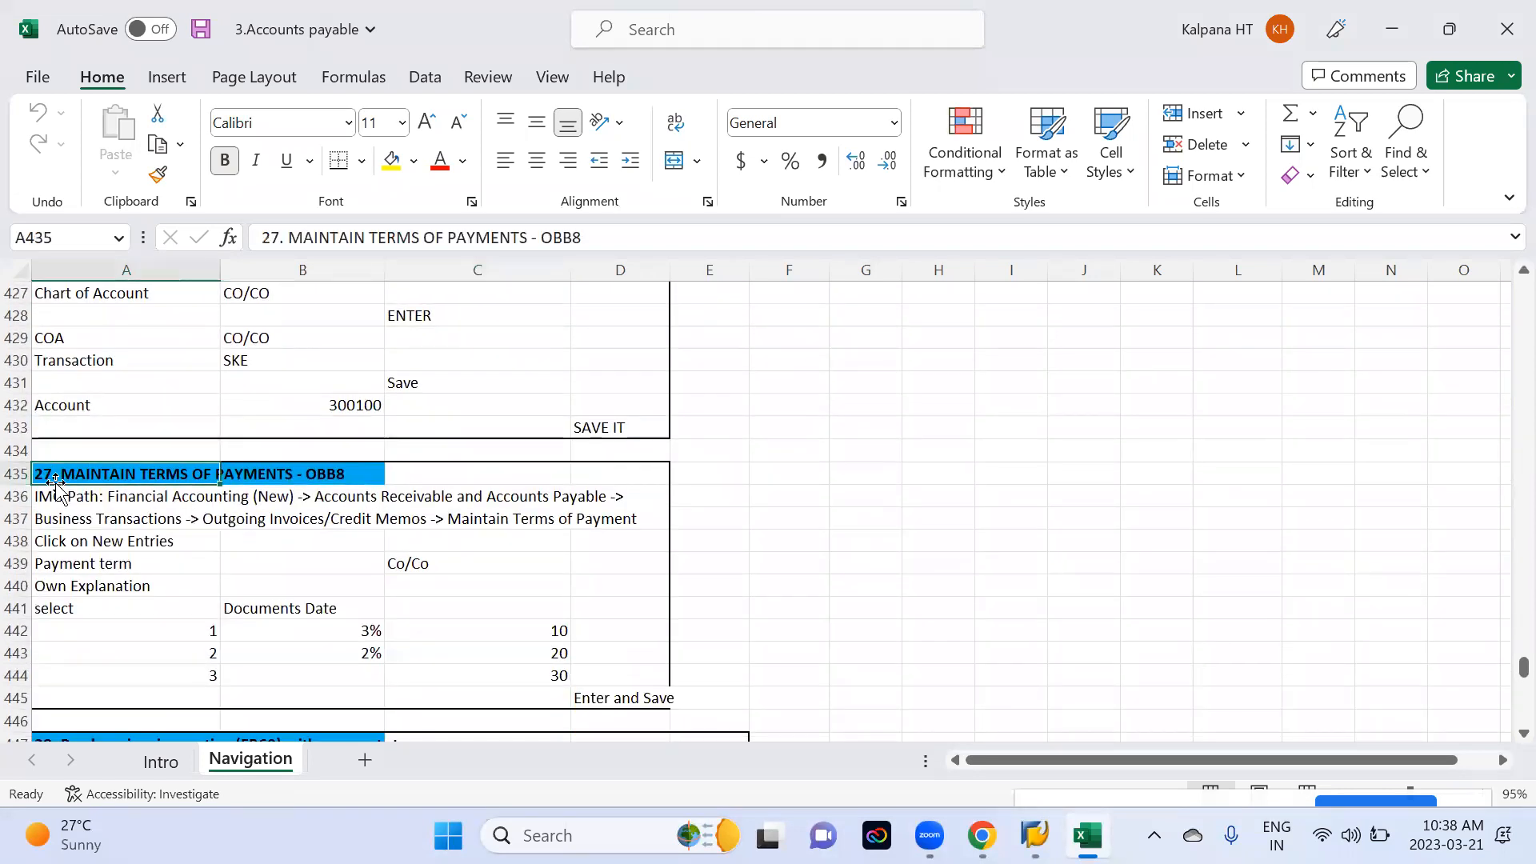
double_click(558, 244)
key(ctrl+c)
key(alt+Tab)
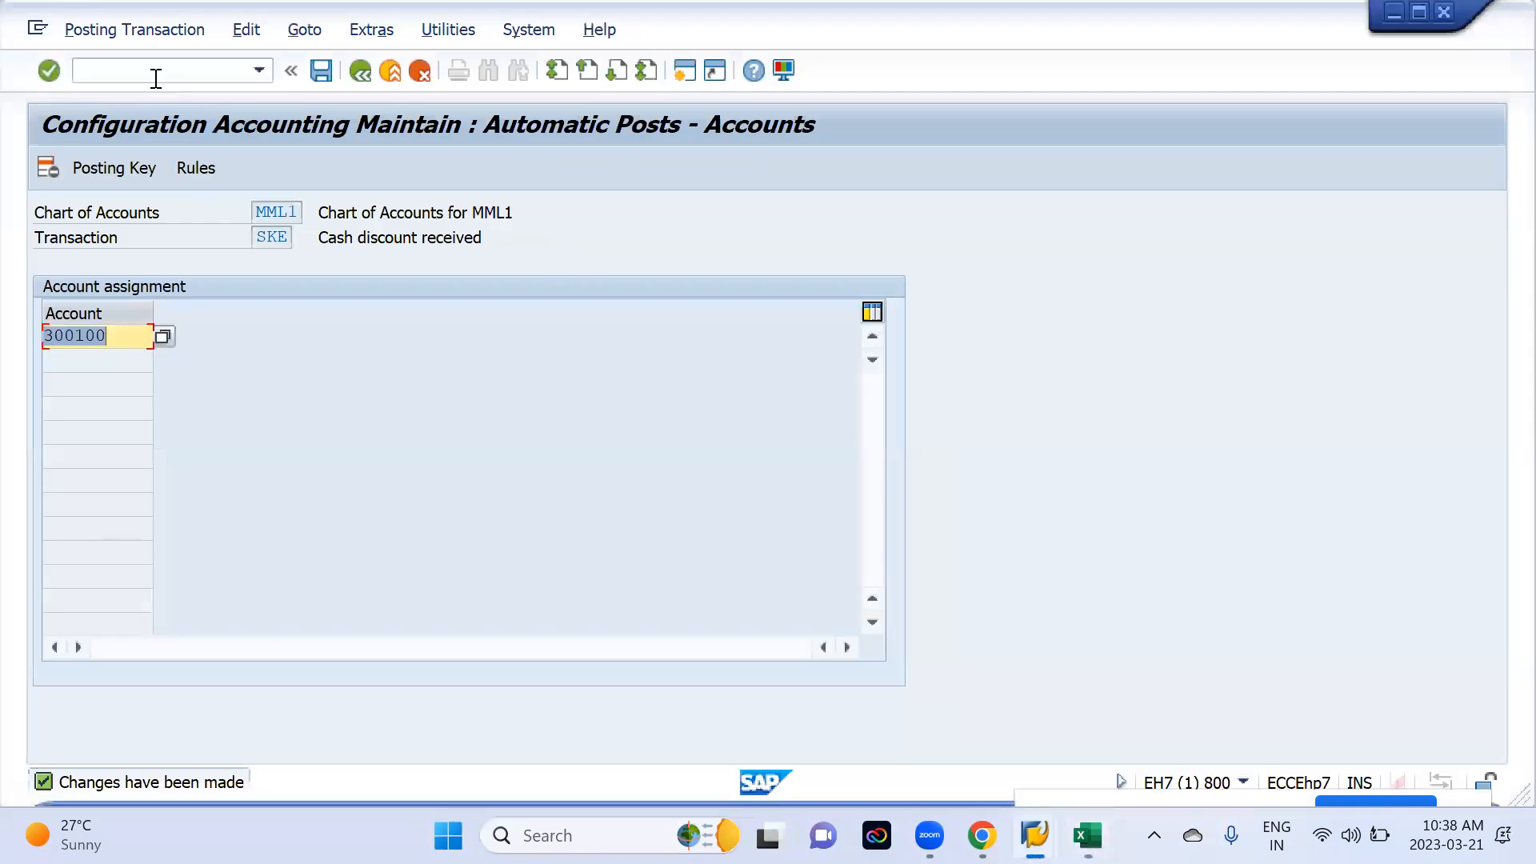
- Leave the account assignment, open transaction OBB8, and start a new terms of payment entry with the key mml1
click(155, 75)
text(/n)
key(Return)
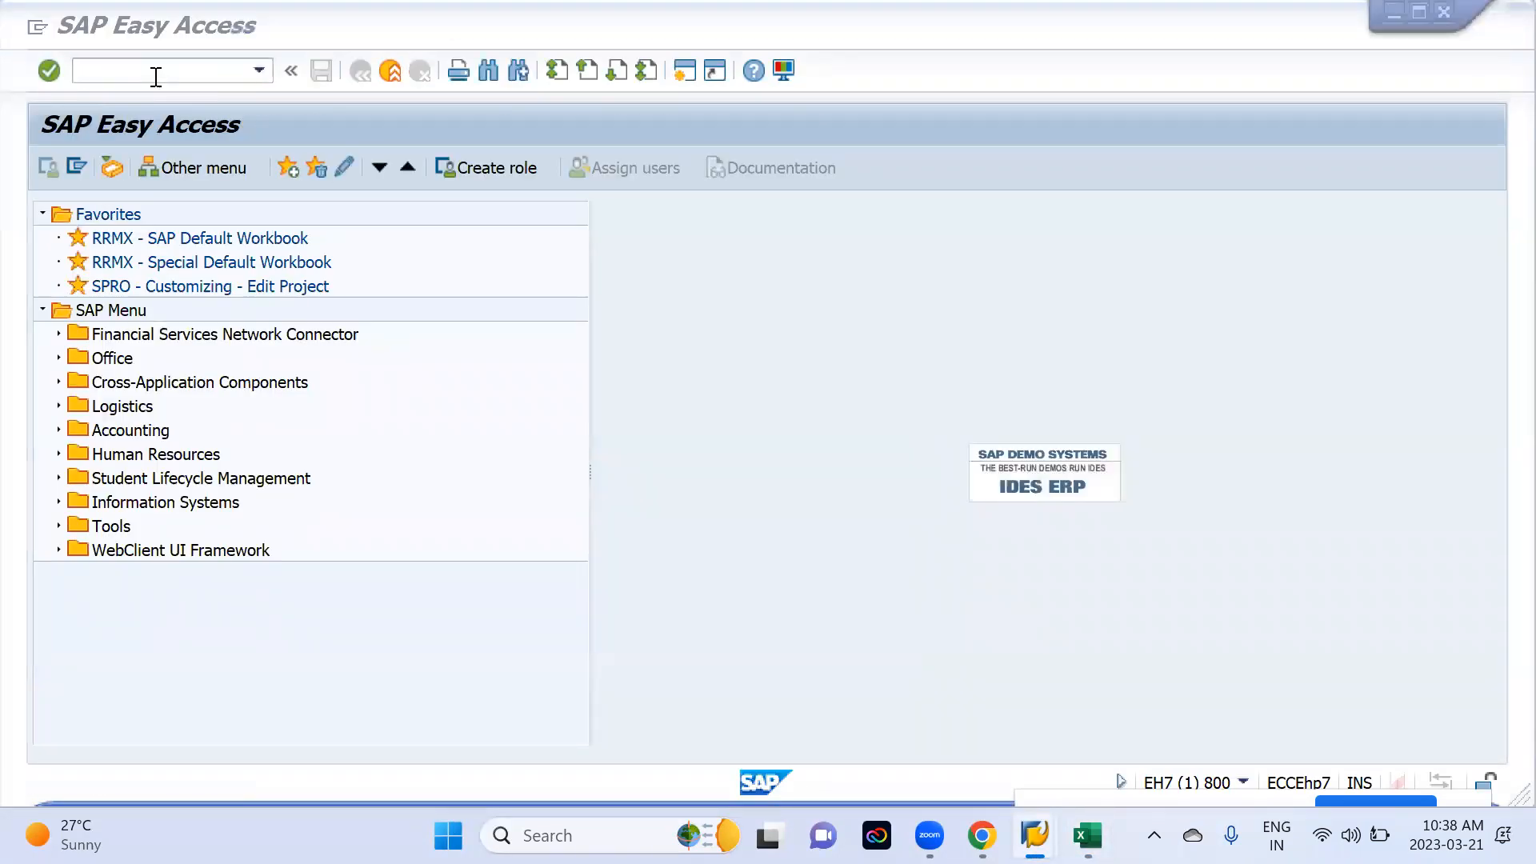
key(alt+Tab)
key(alt+Tab)
key(ctrl+v)
key(Return)
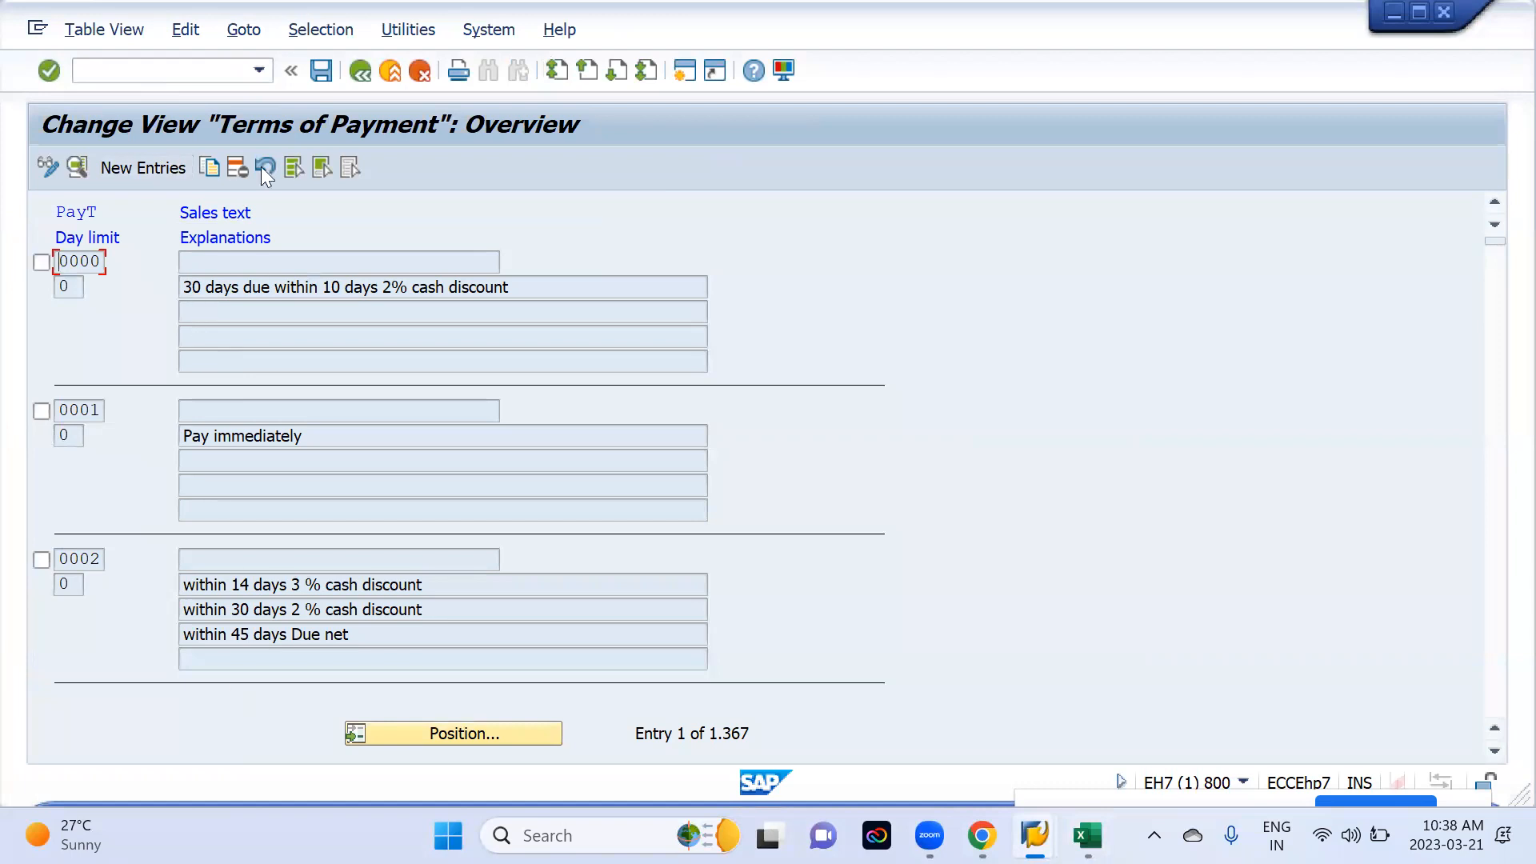
click(146, 169)
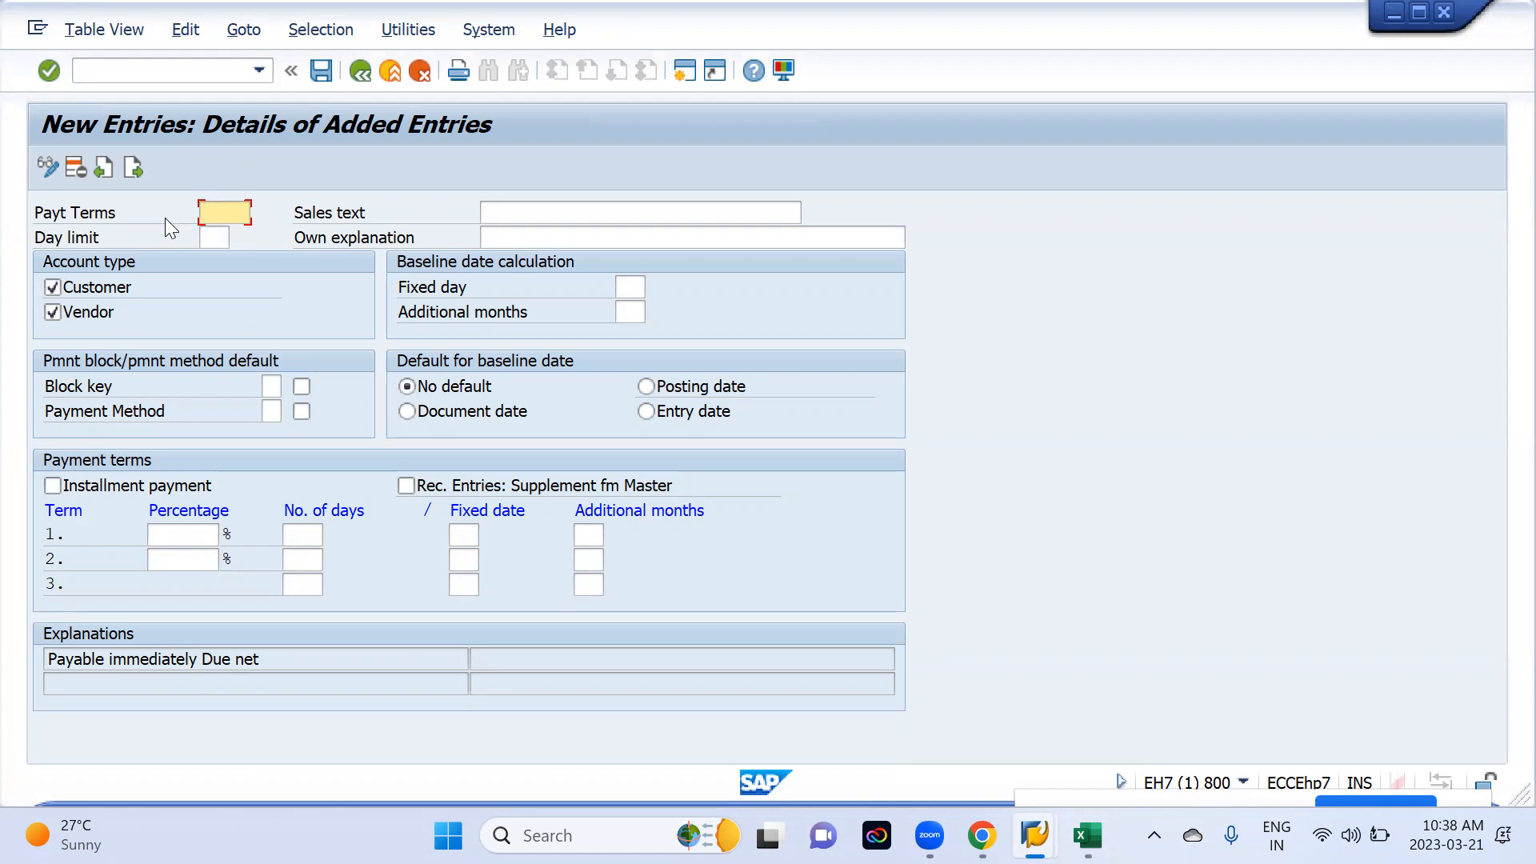
text(mml1)
- Switch to Excel, exit the cell edit, create a blank workbook, and enter 10 in G4 and 2 in H4
key(alt+Tab)
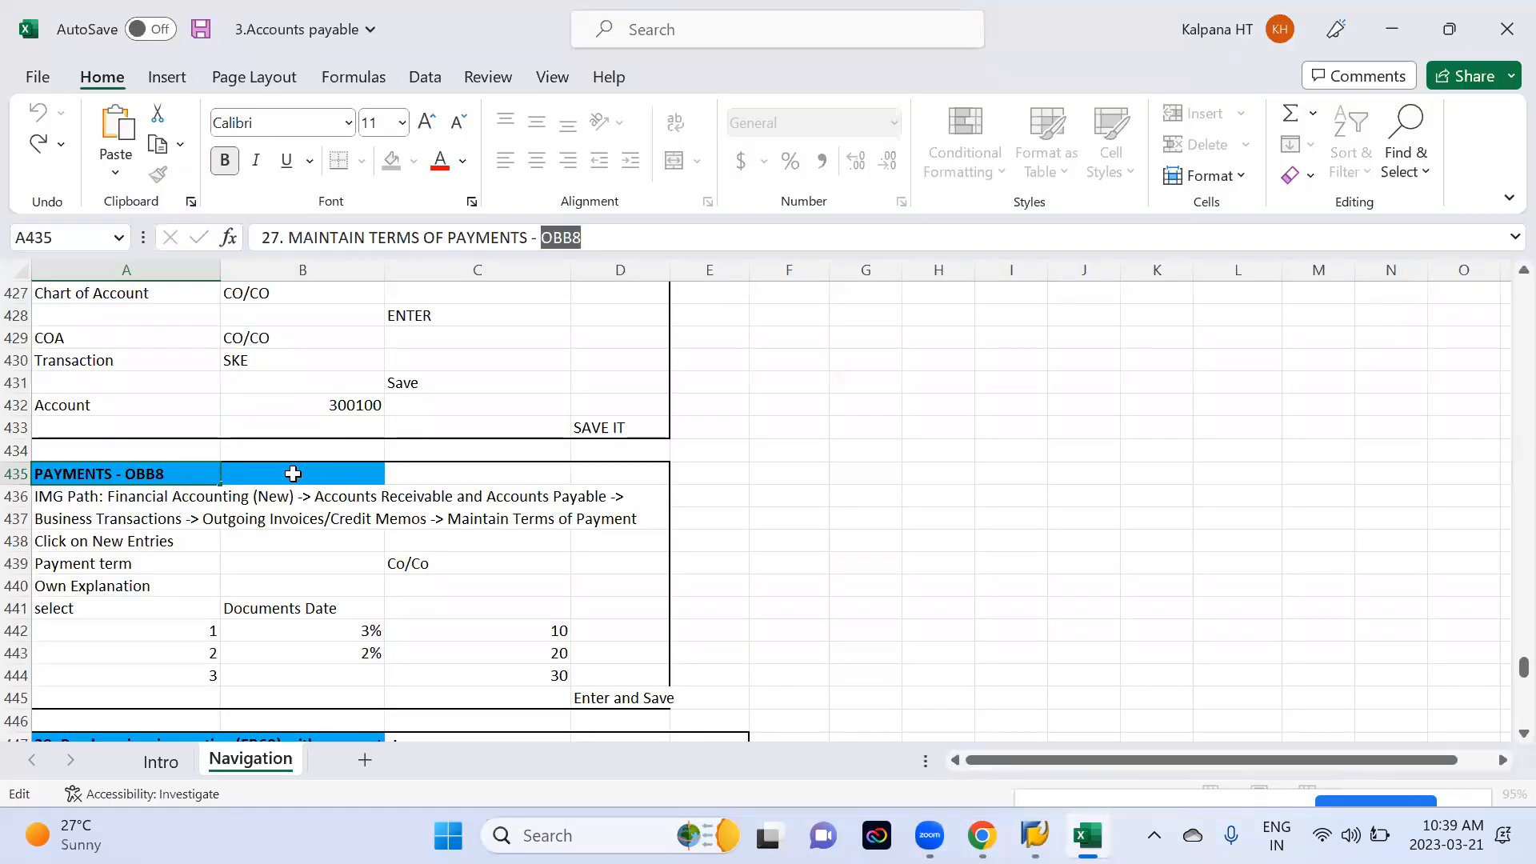
key(Escape)
key(ctrl+n)
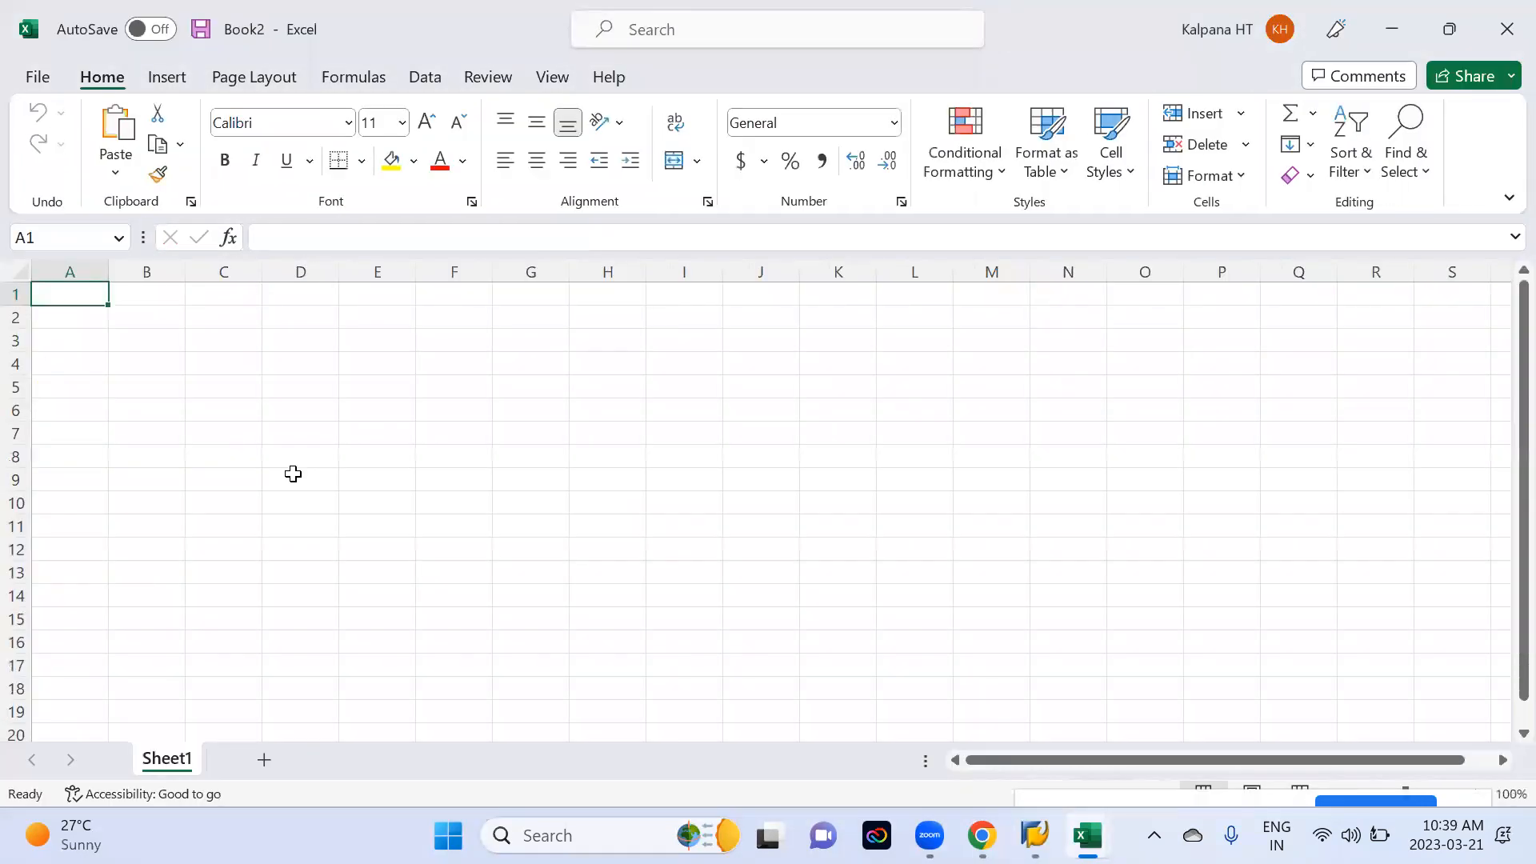
click(526, 365)
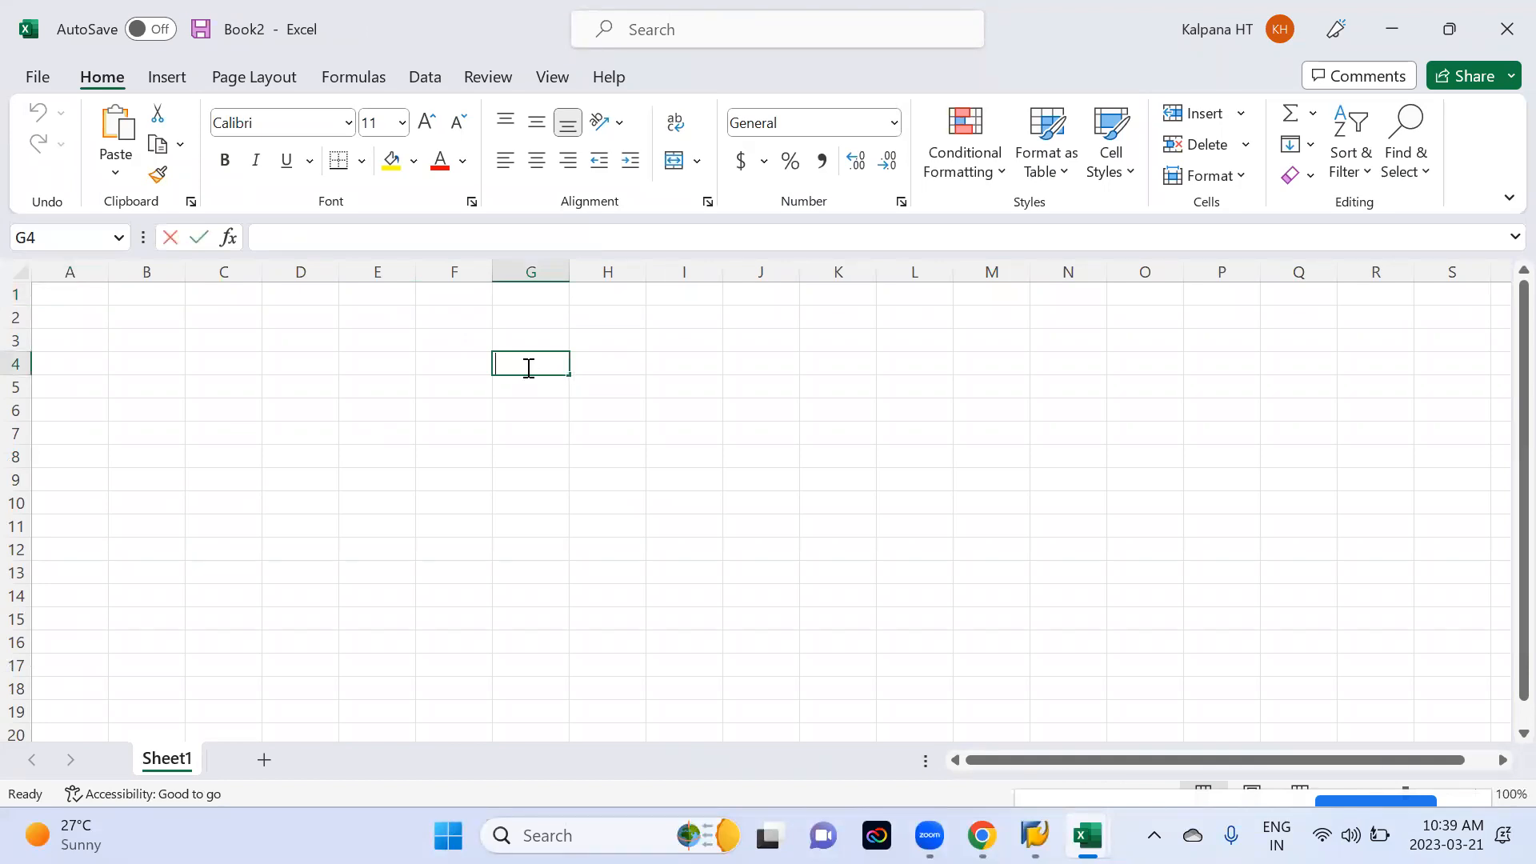
text(10)
key(Tab)
text(2)
key(Return)
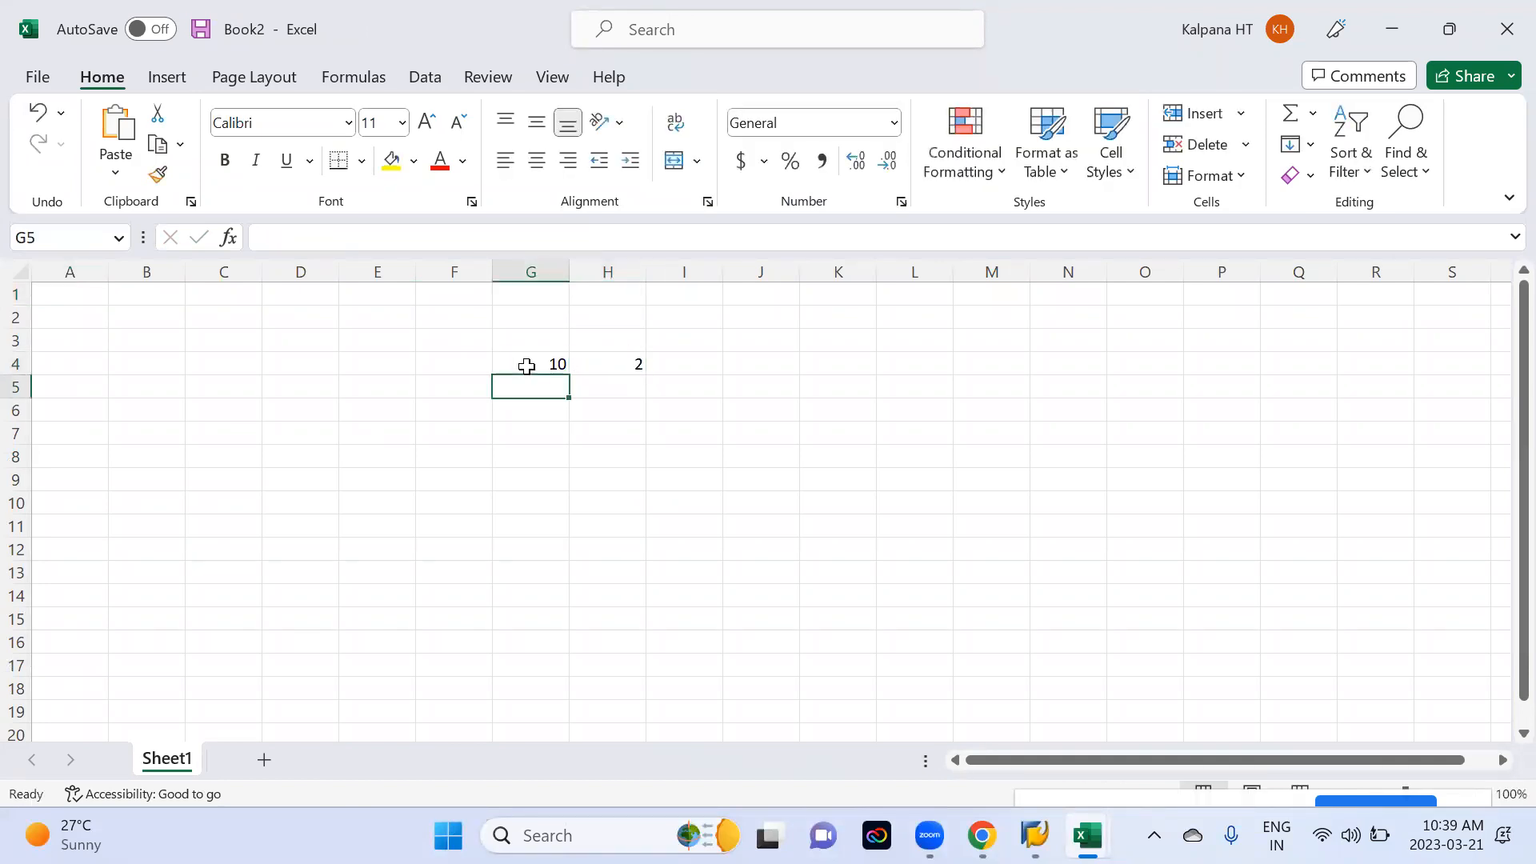
- Complete the cash discount example with 20 in G5, 1 in H5, and 30 in G6
text(20)
key(Tab)
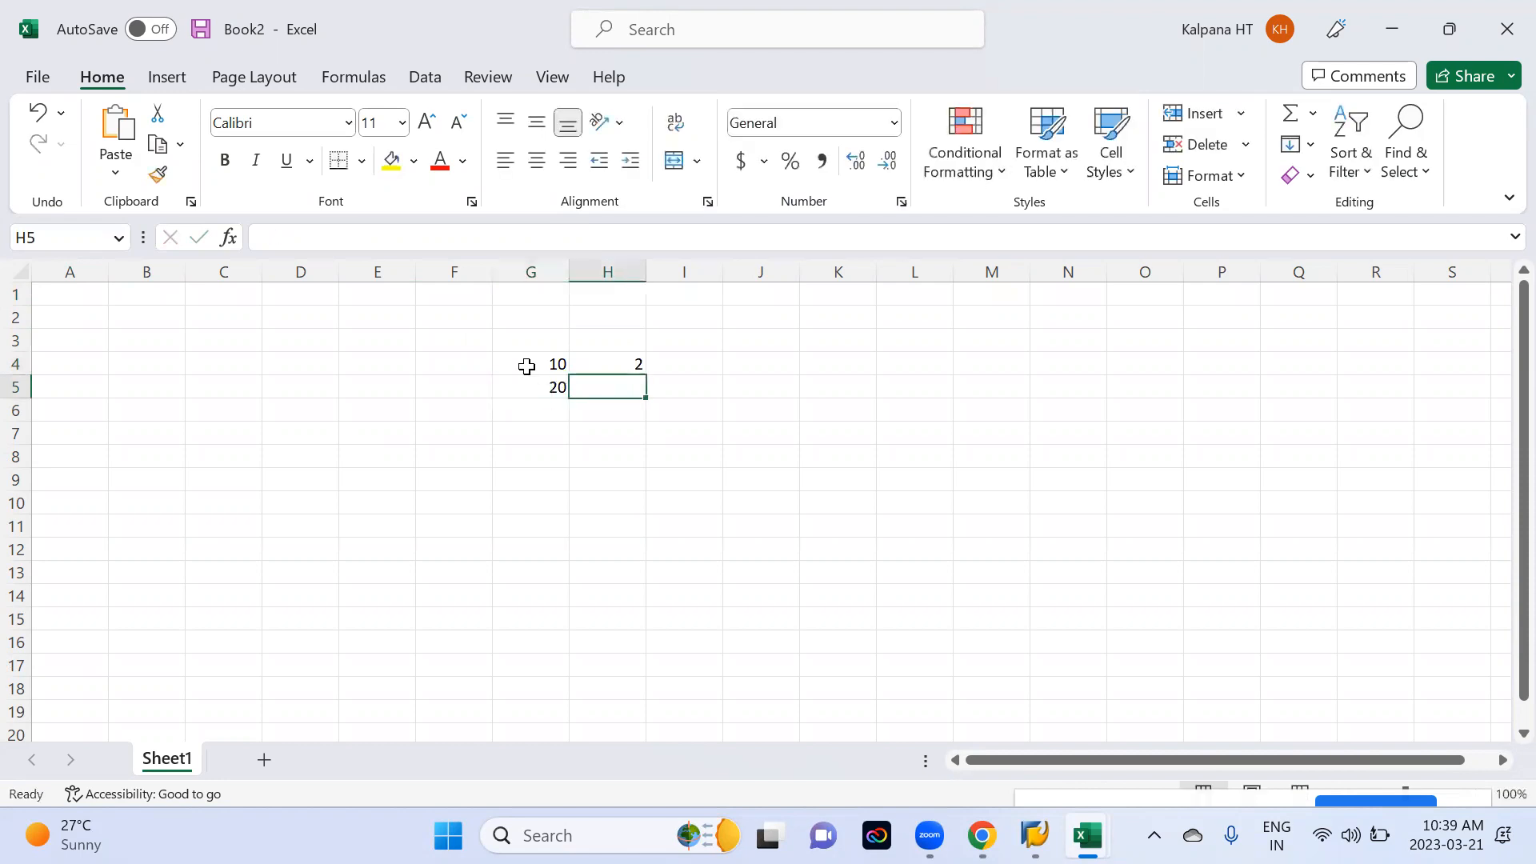
text(1)
key(Tab)
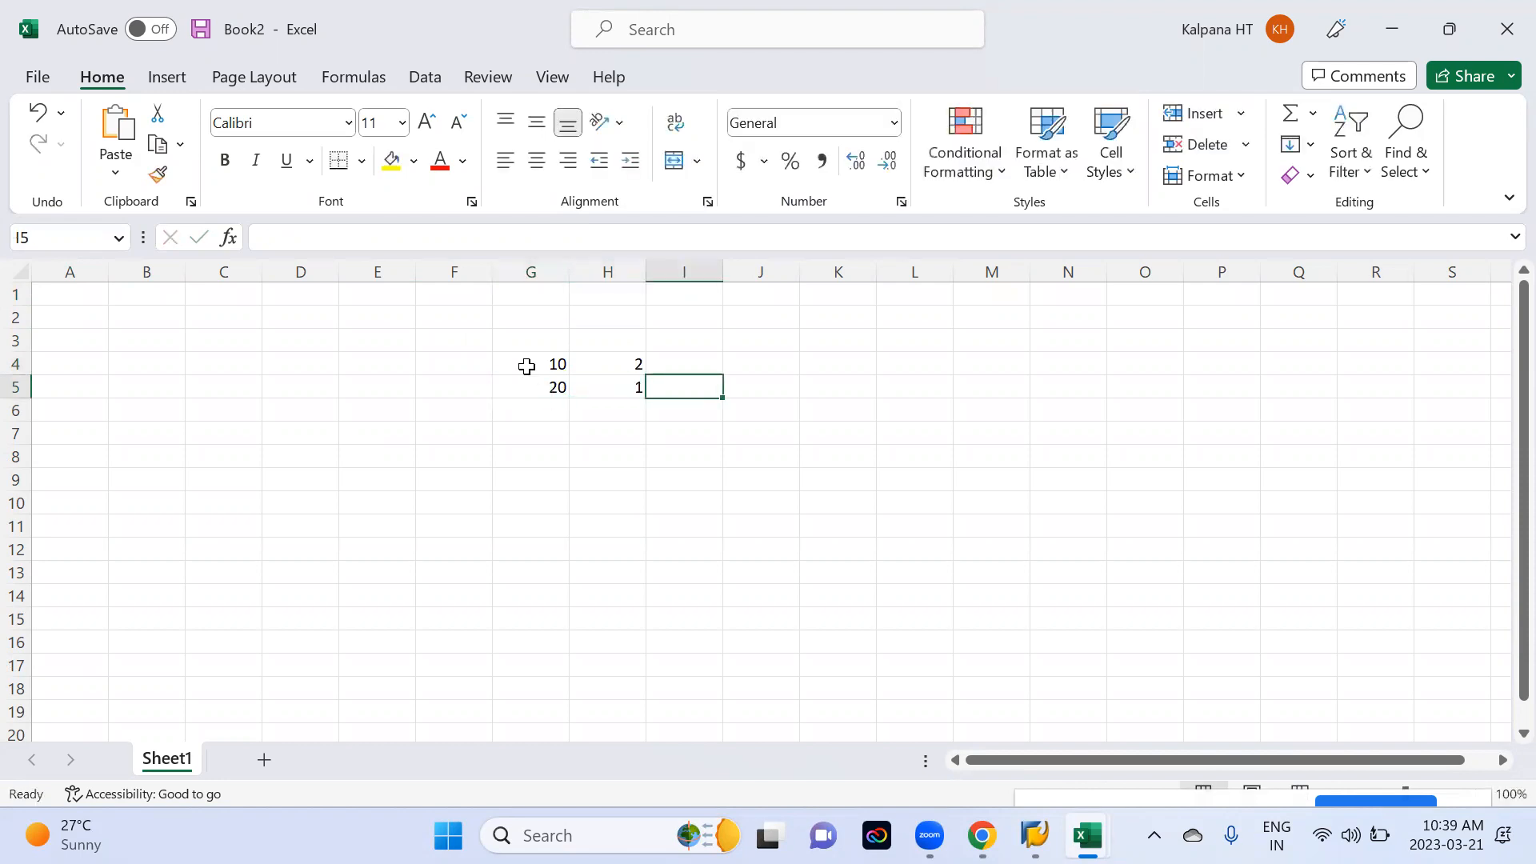
click(547, 407)
text(30)
key(Tab)
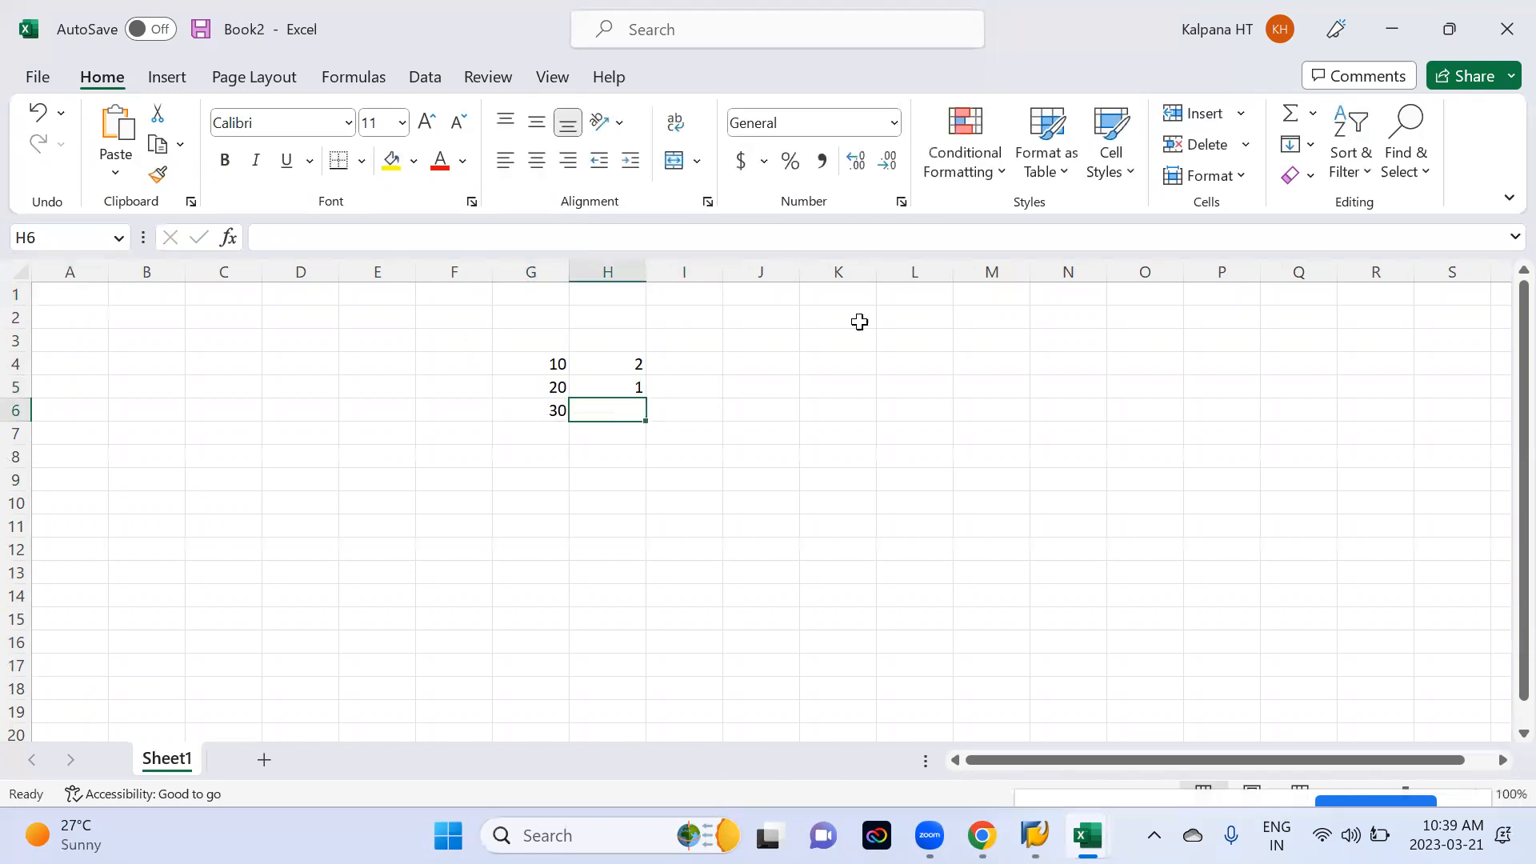
- Enter 5 in cell K4 beside the discount example
click(846, 356)
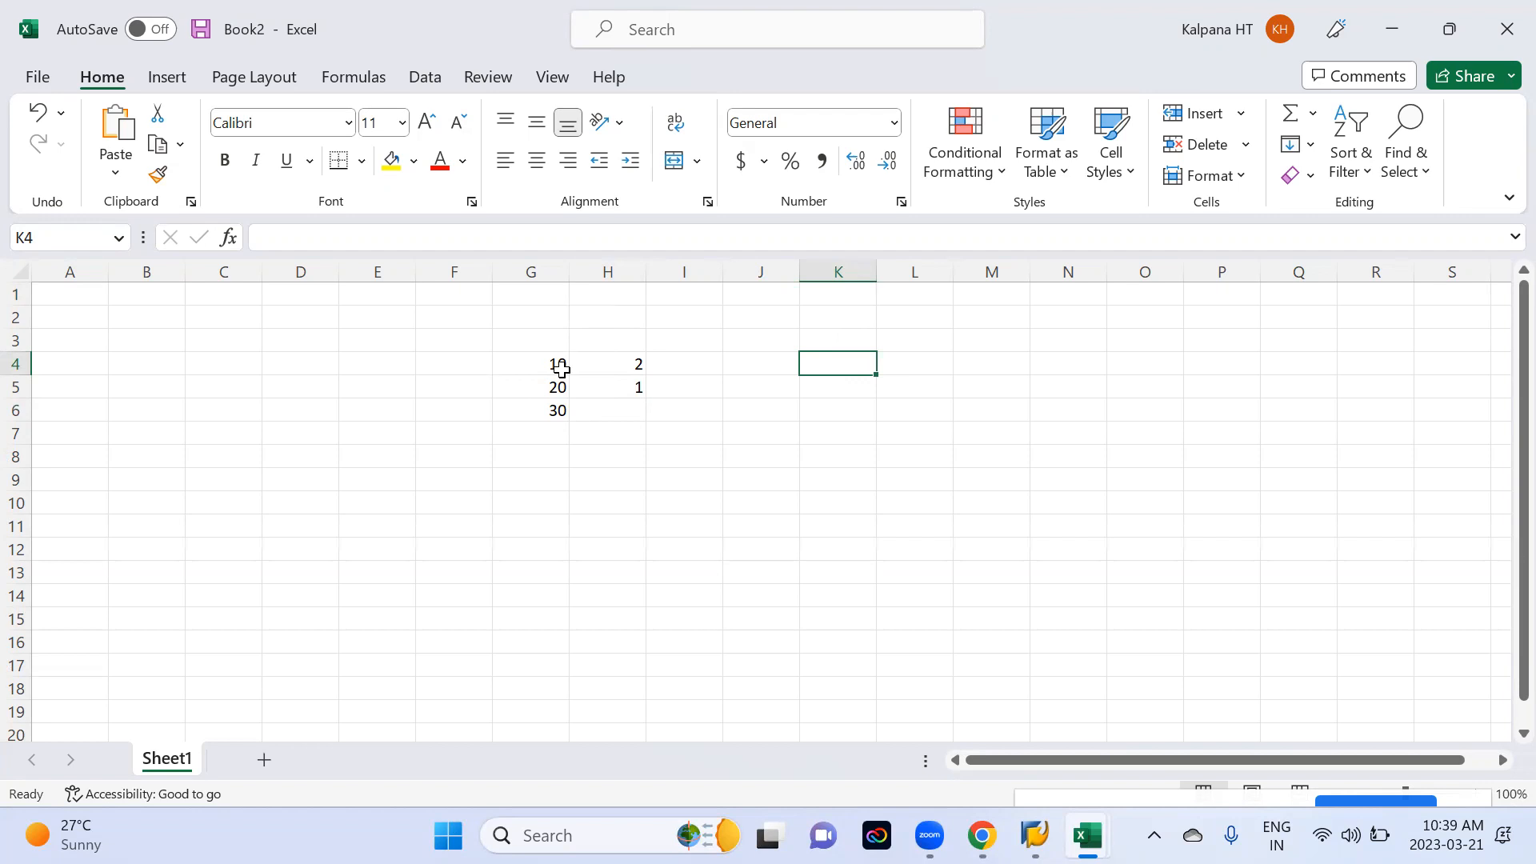
click(539, 382)
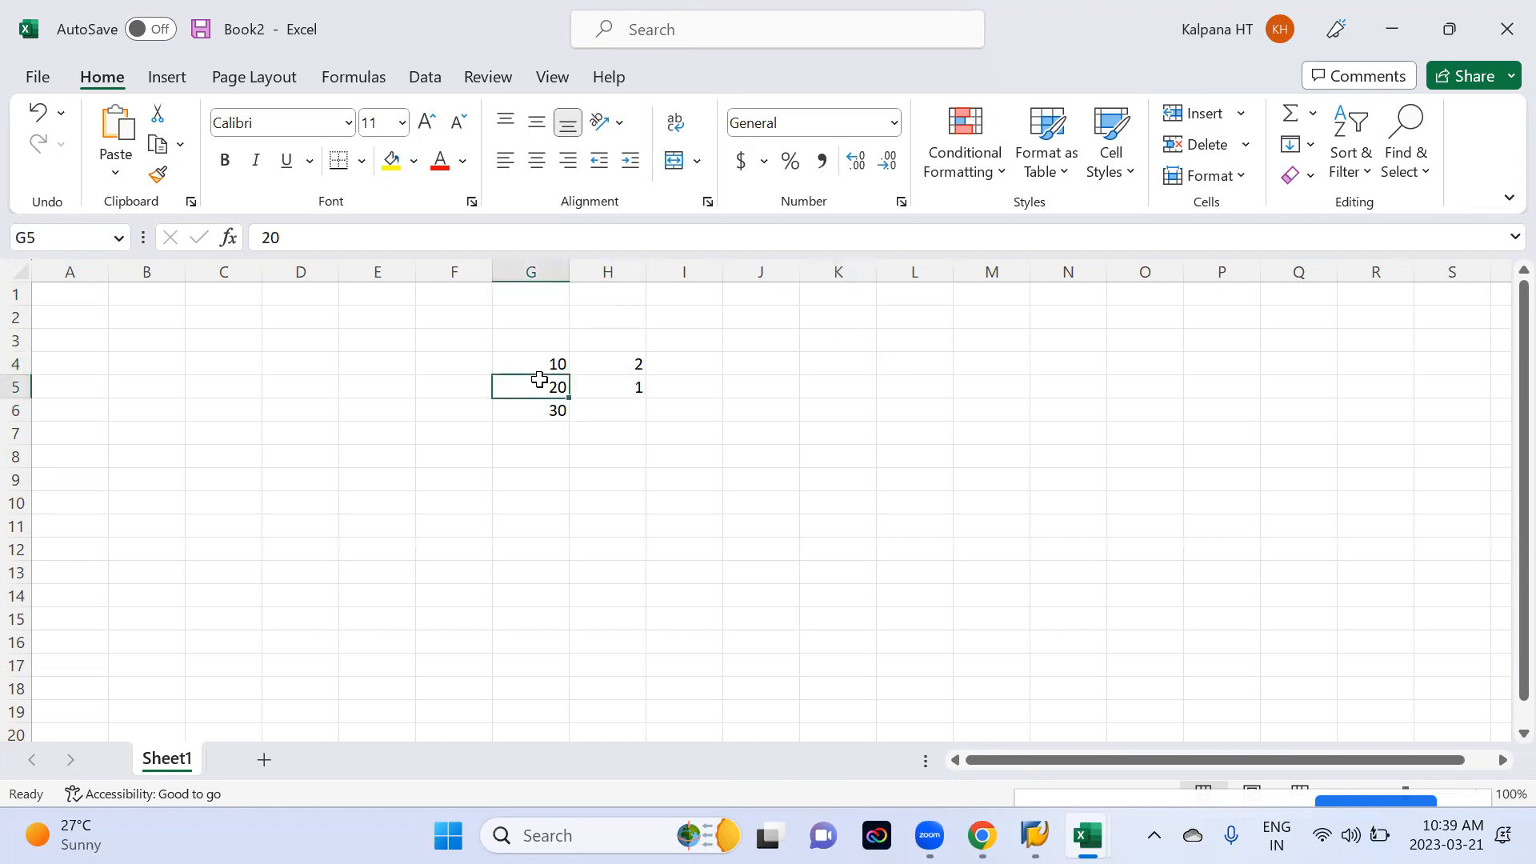
click(816, 365)
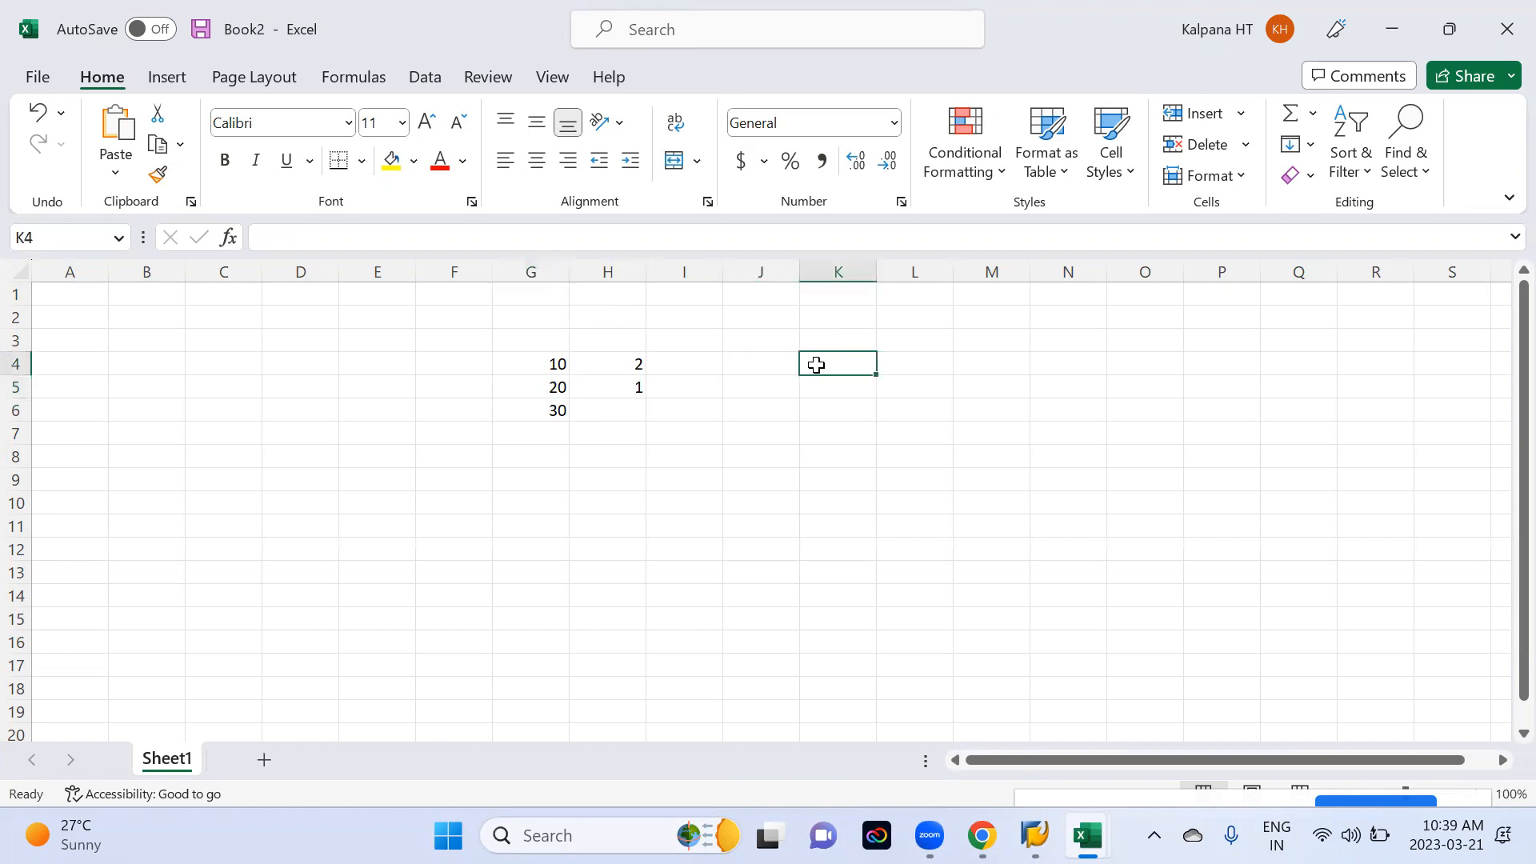
text(5)
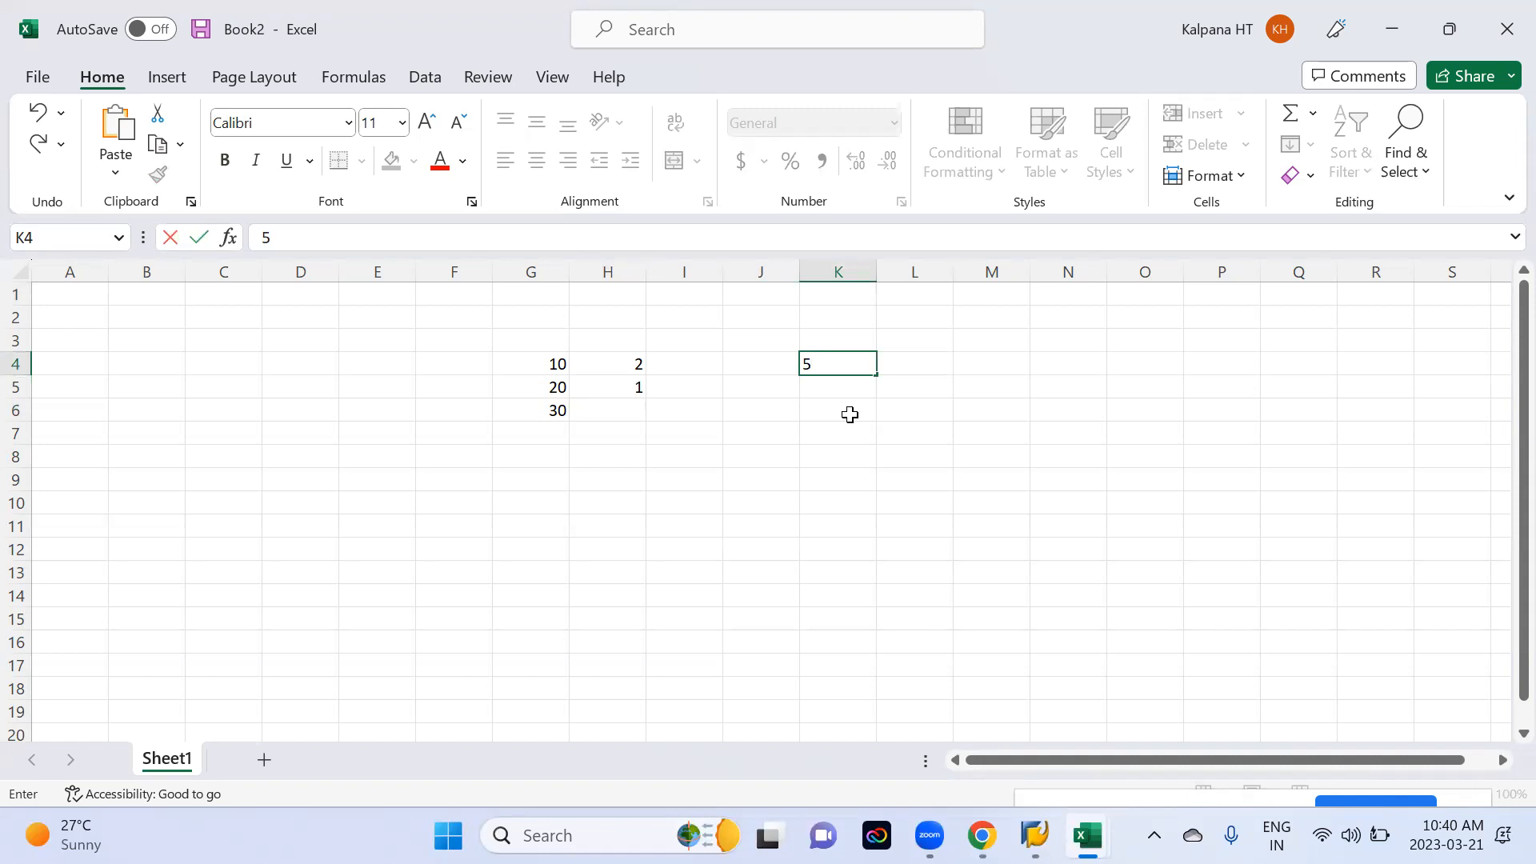
- Return to the new payment terms entry in SAP and set the fixed day for baseline date calculation to 5
key(alt+Tab)
key(alt+Tab)
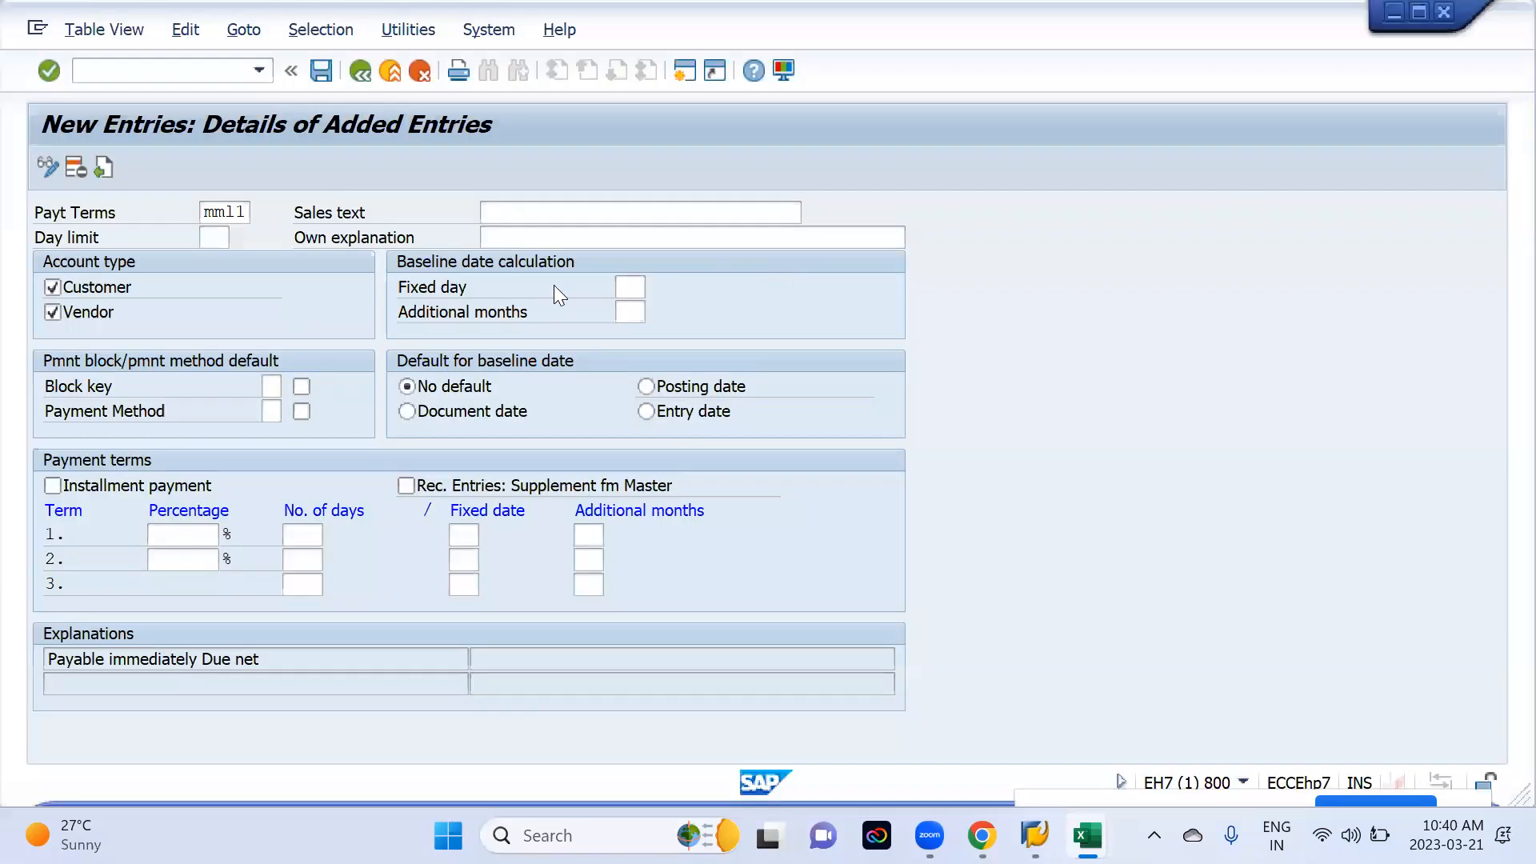
click(631, 286)
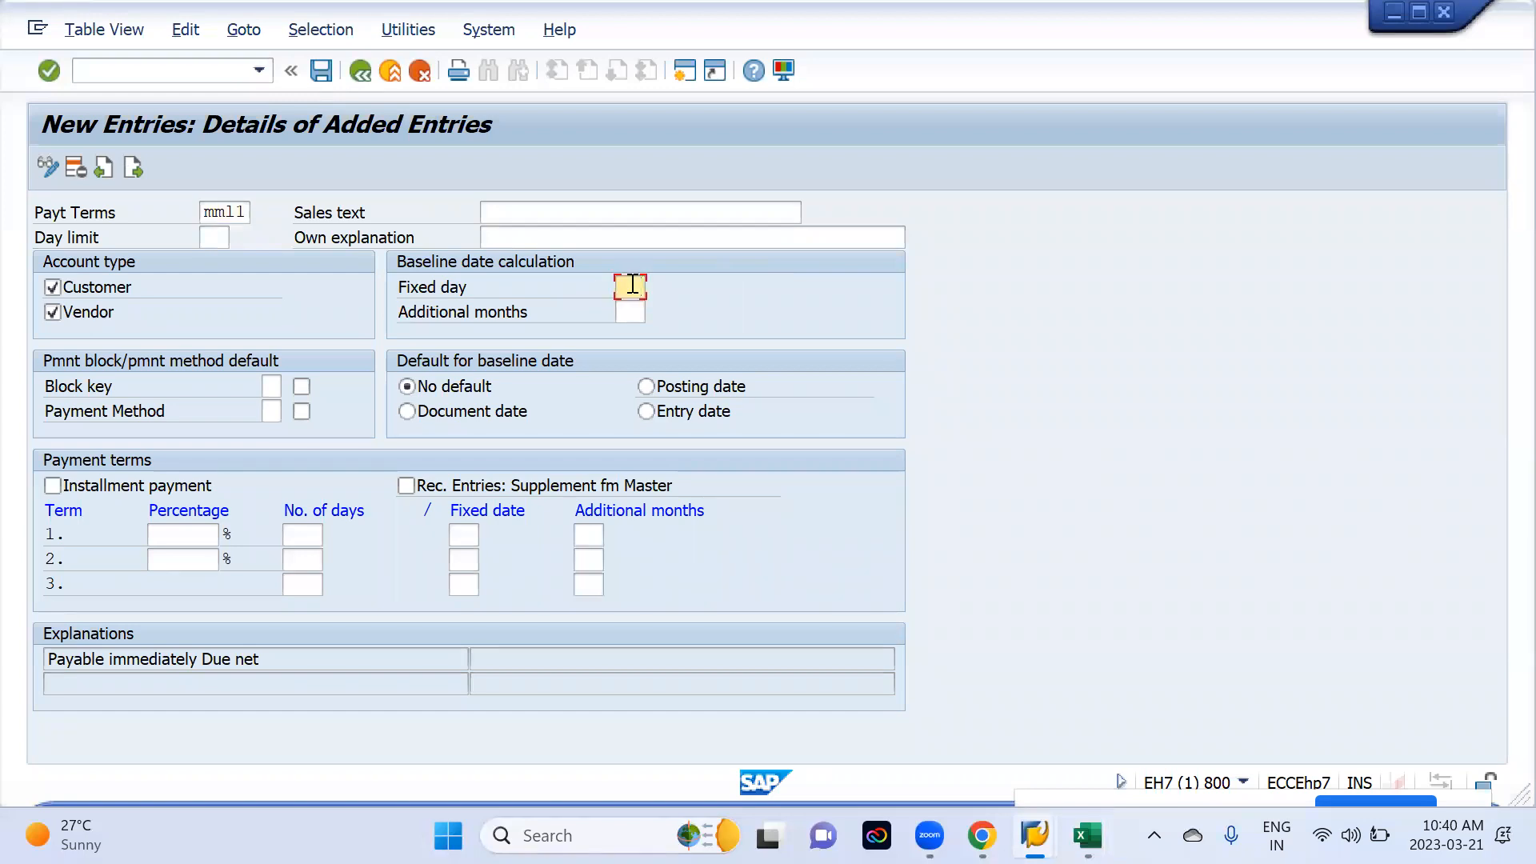
text(5)
click(629, 312)
- Back in the Excel workbook, add the headings Days in K3 and Month in L3, and enter 1 in L4
key(alt+Tab)
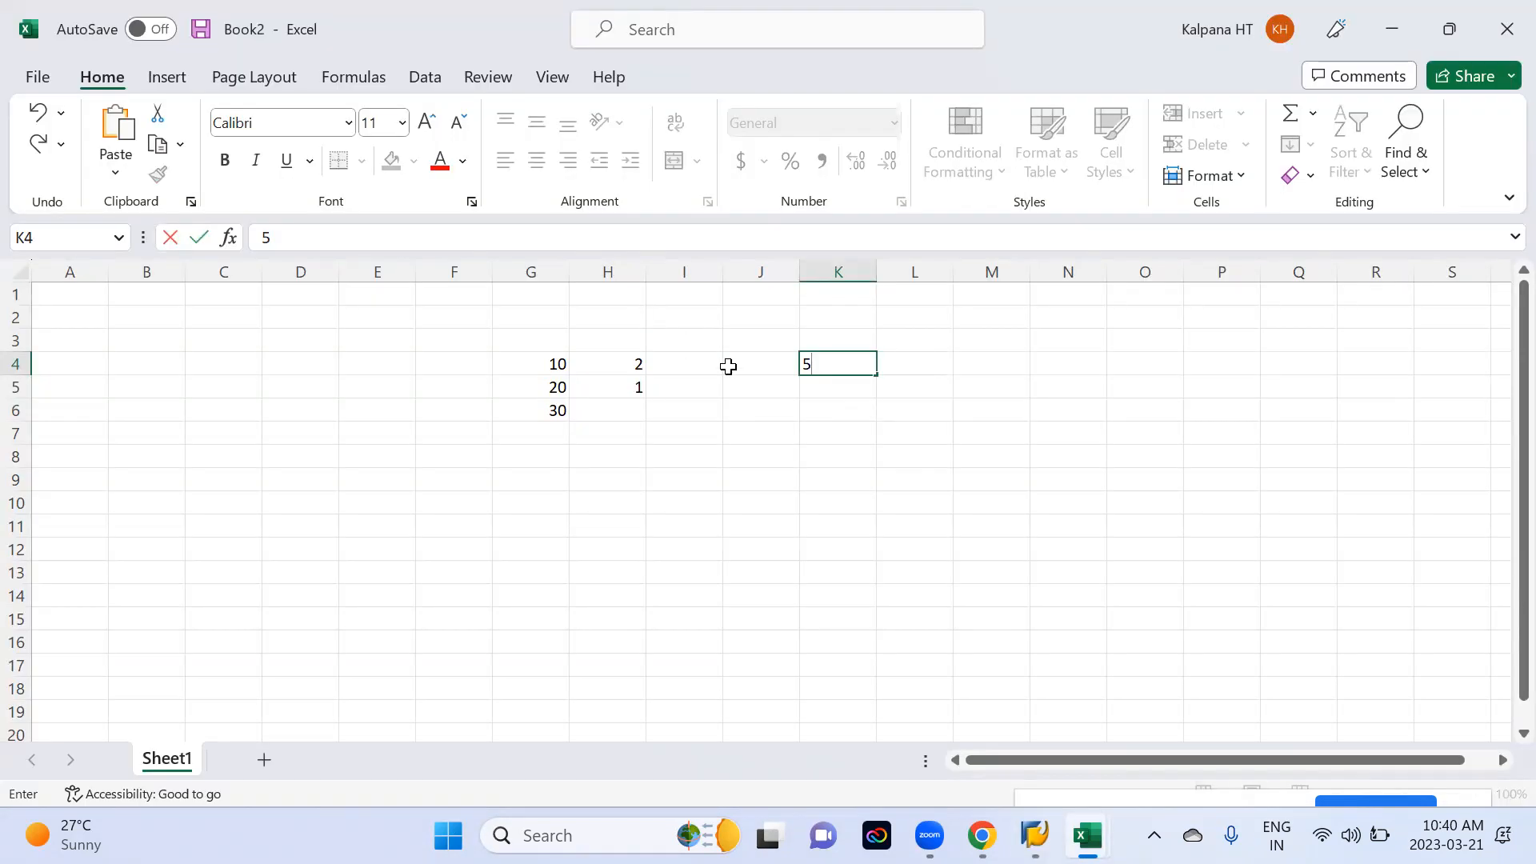
click(819, 377)
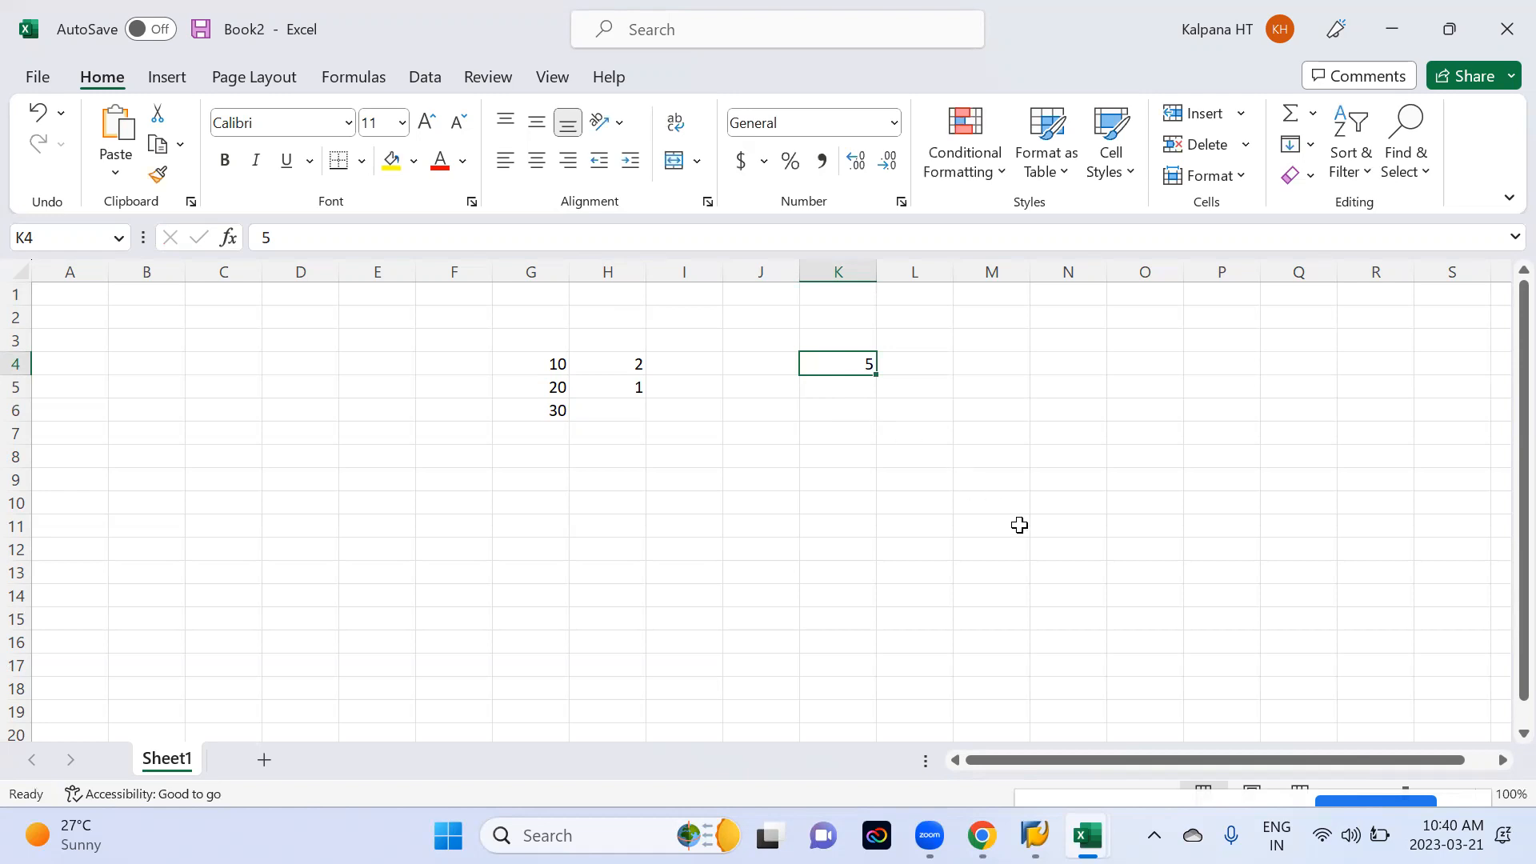
click(1446, 835)
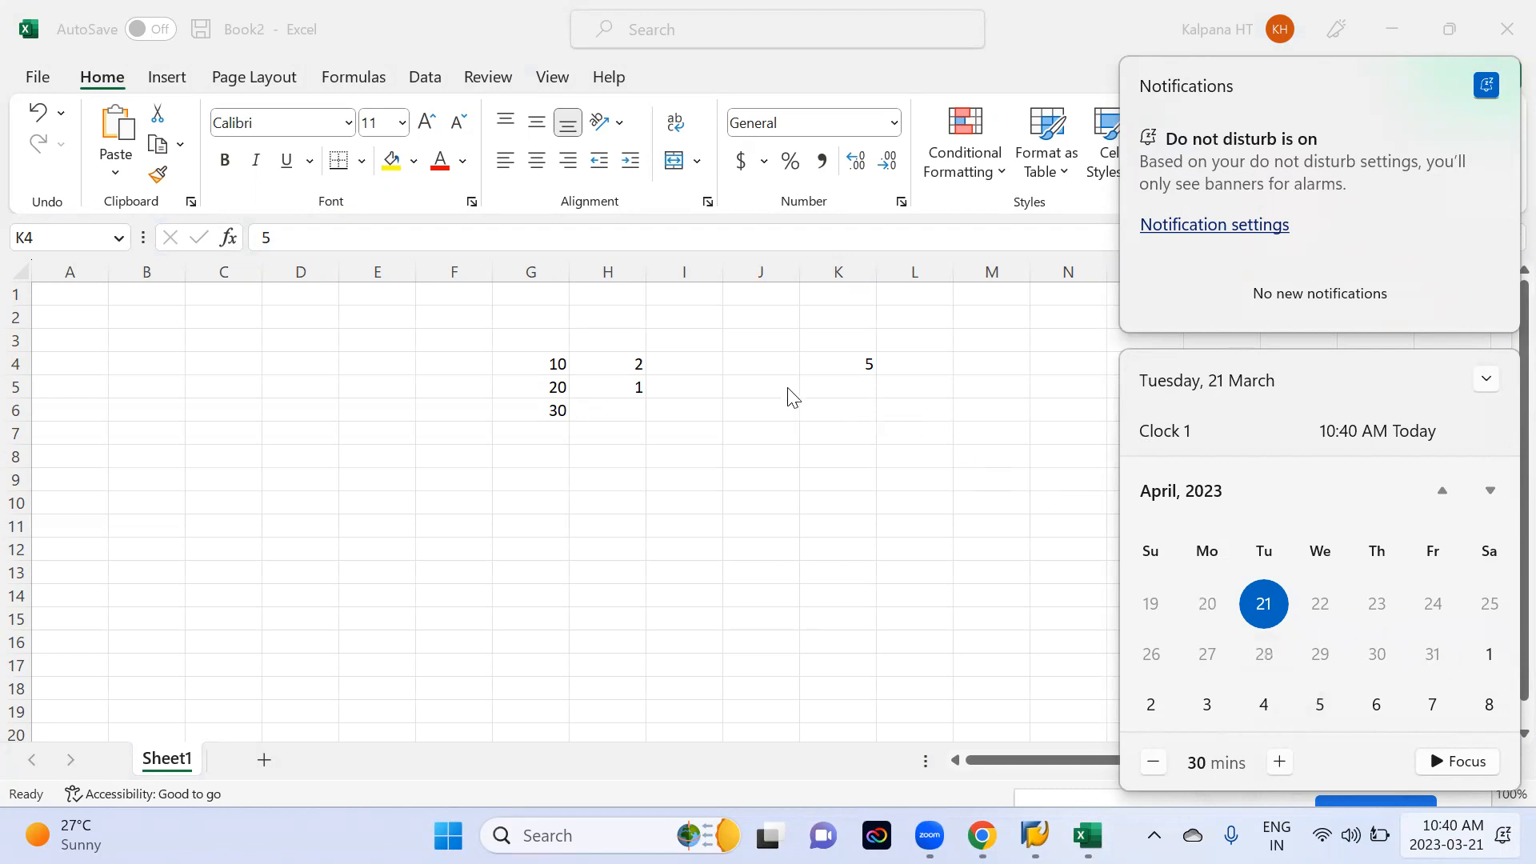
click(848, 361)
click(841, 347)
text(Days)
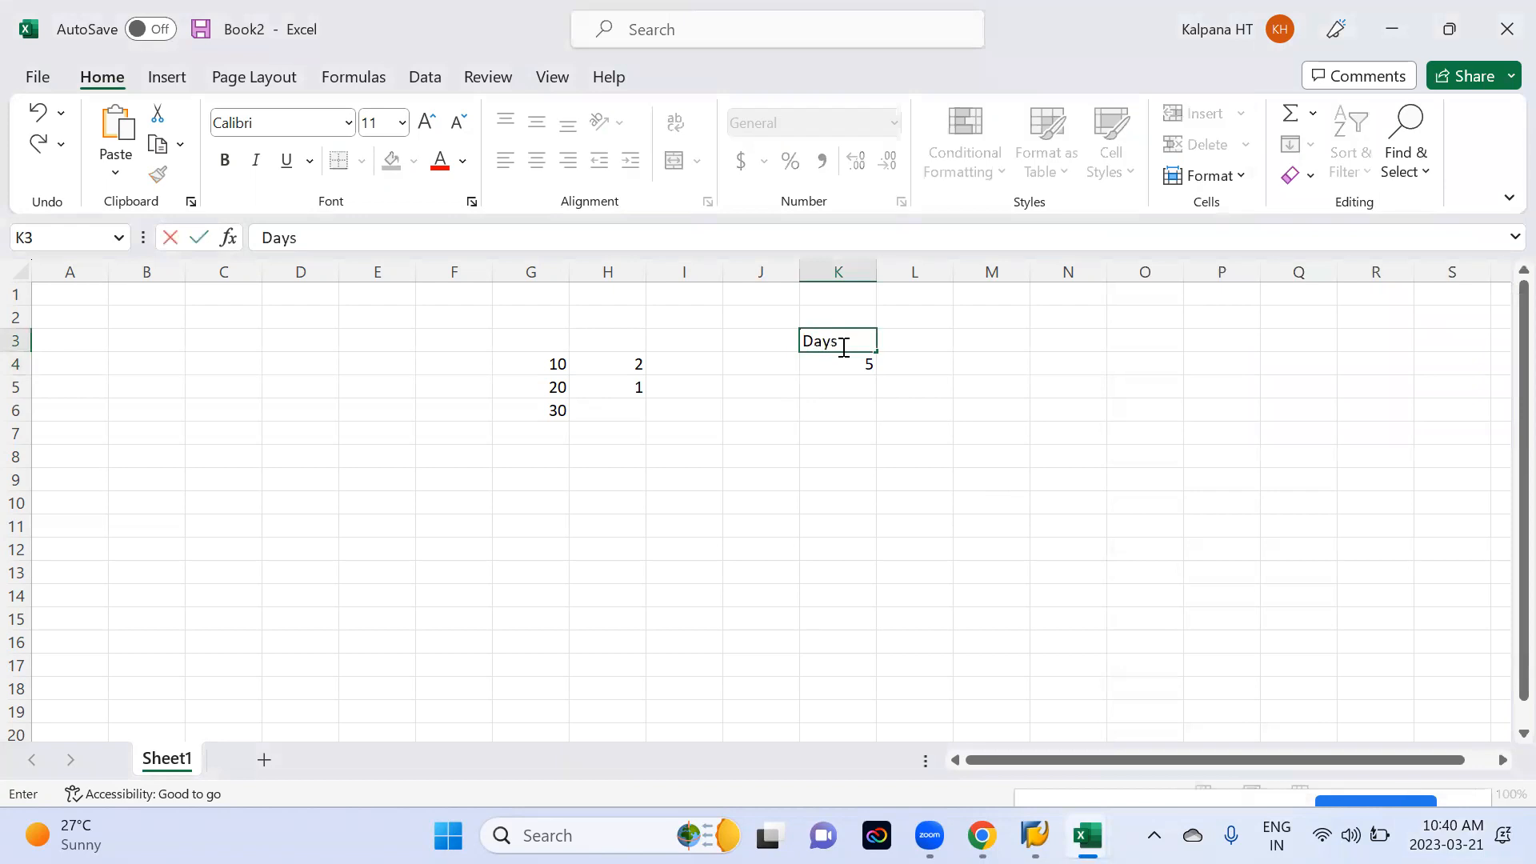
key(Tab)
text(Month)
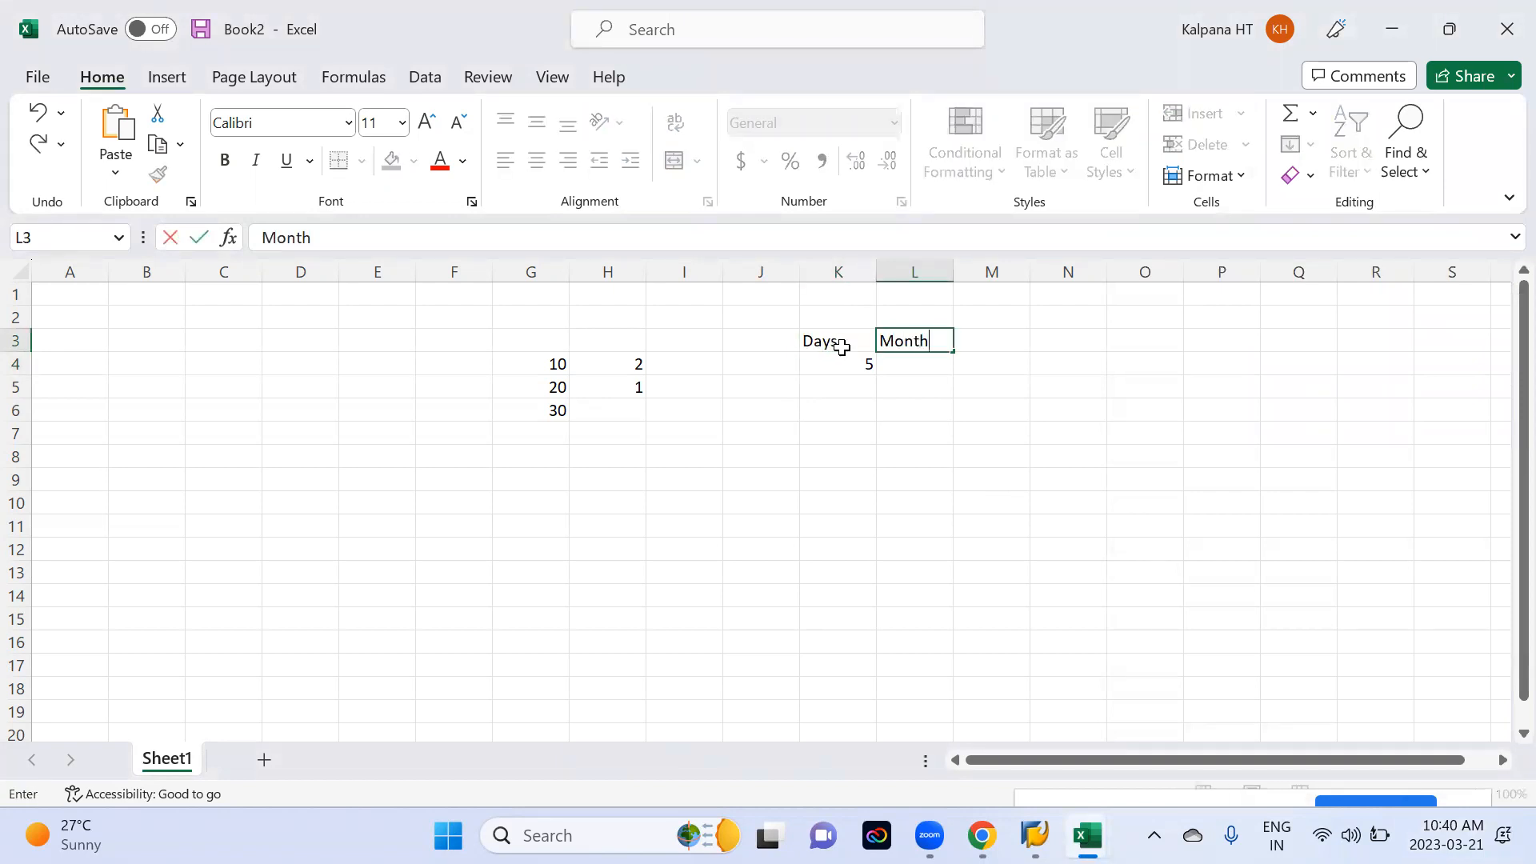
key(Return)
key(Tab)
text(1)
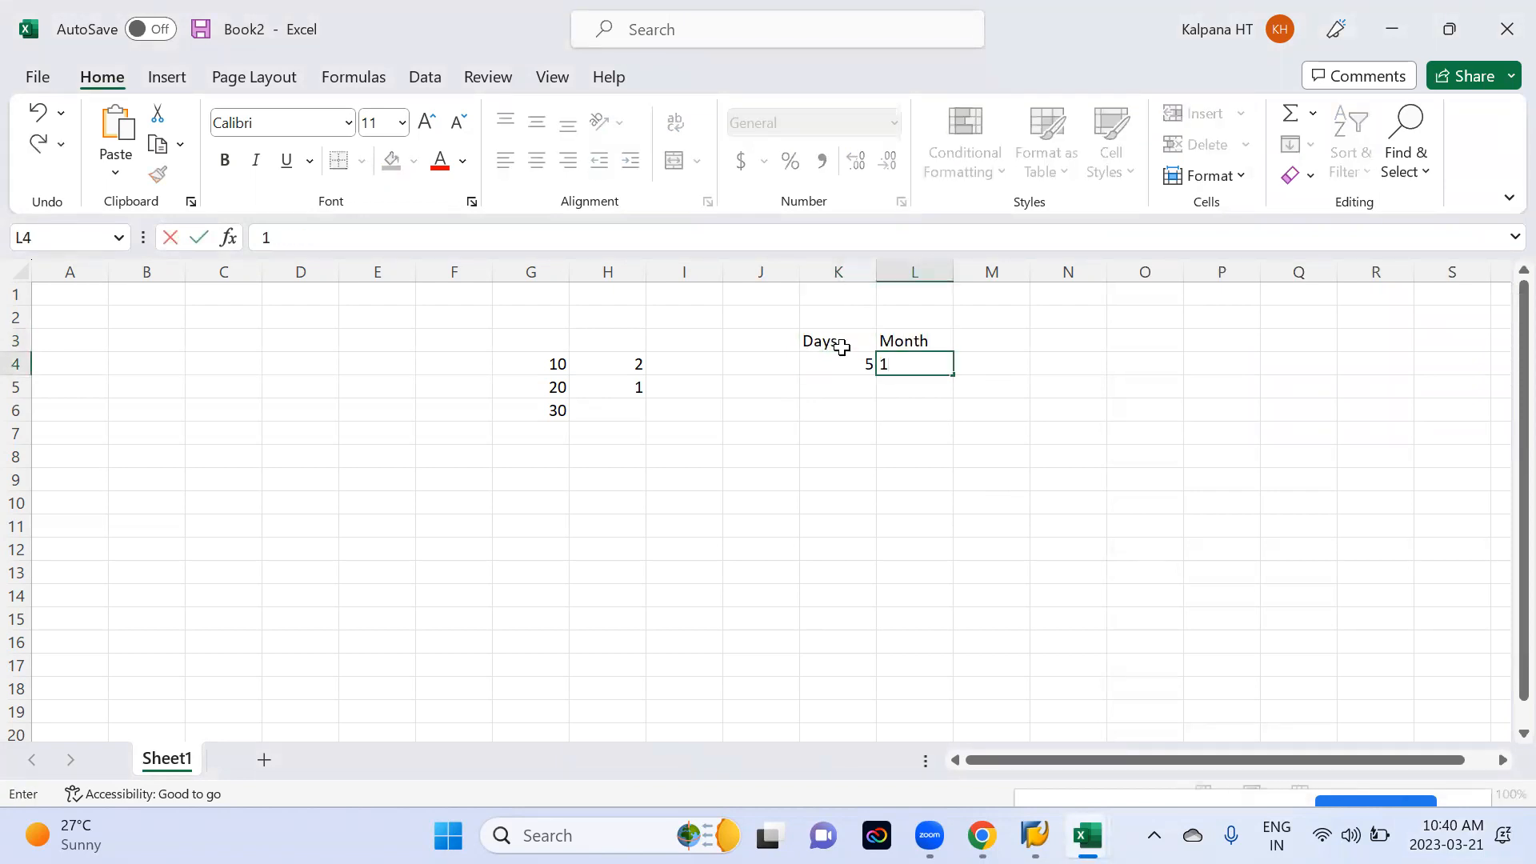
key(Return)
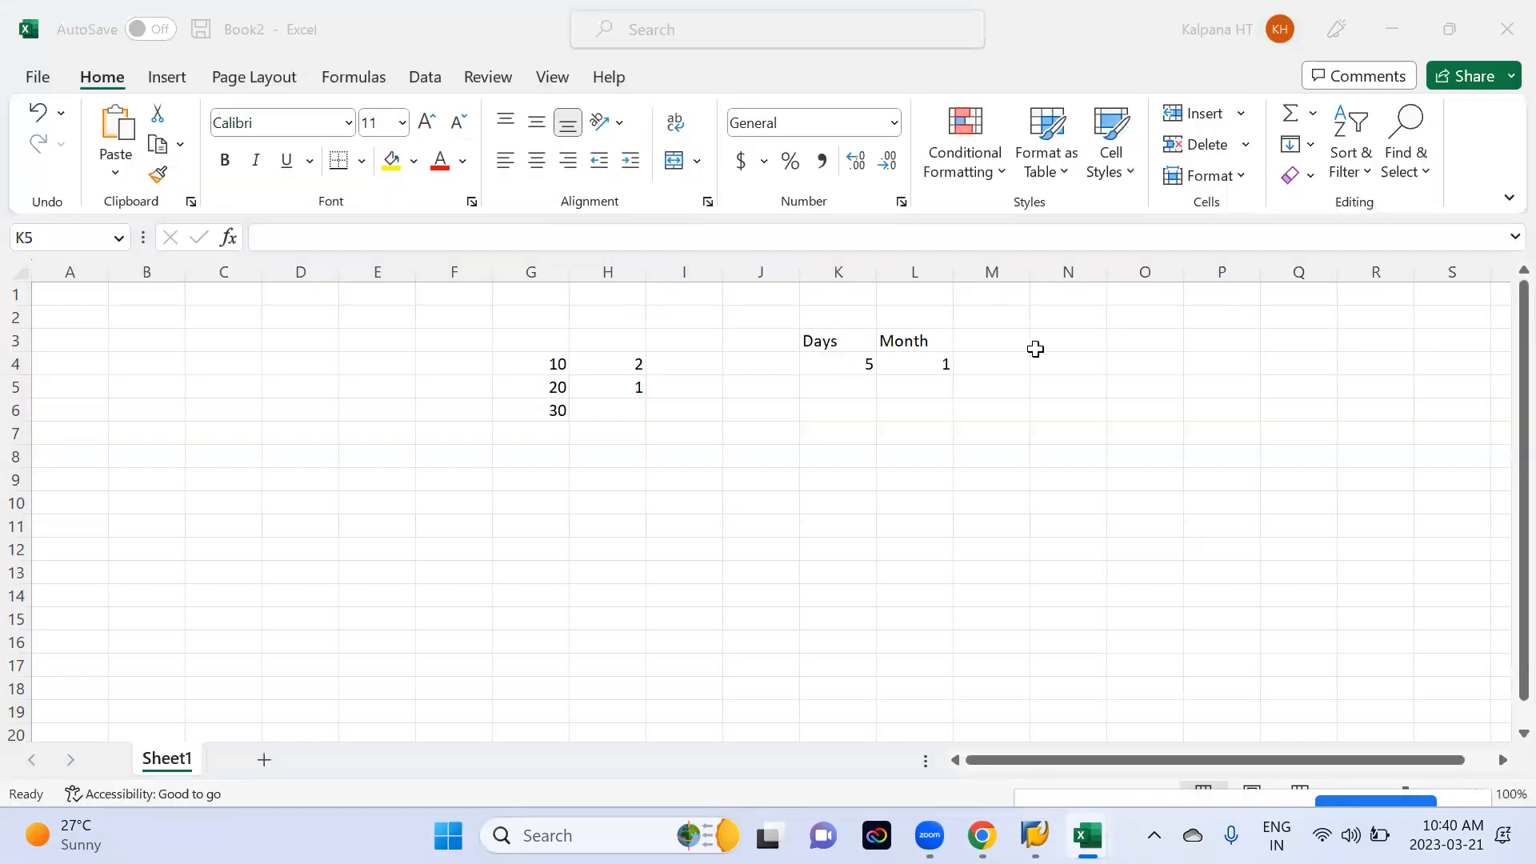
- Examine the March and April 2023 dates in the system calendar alongside the SAP payment terms entry, and return to the Excel example
click(1447, 835)
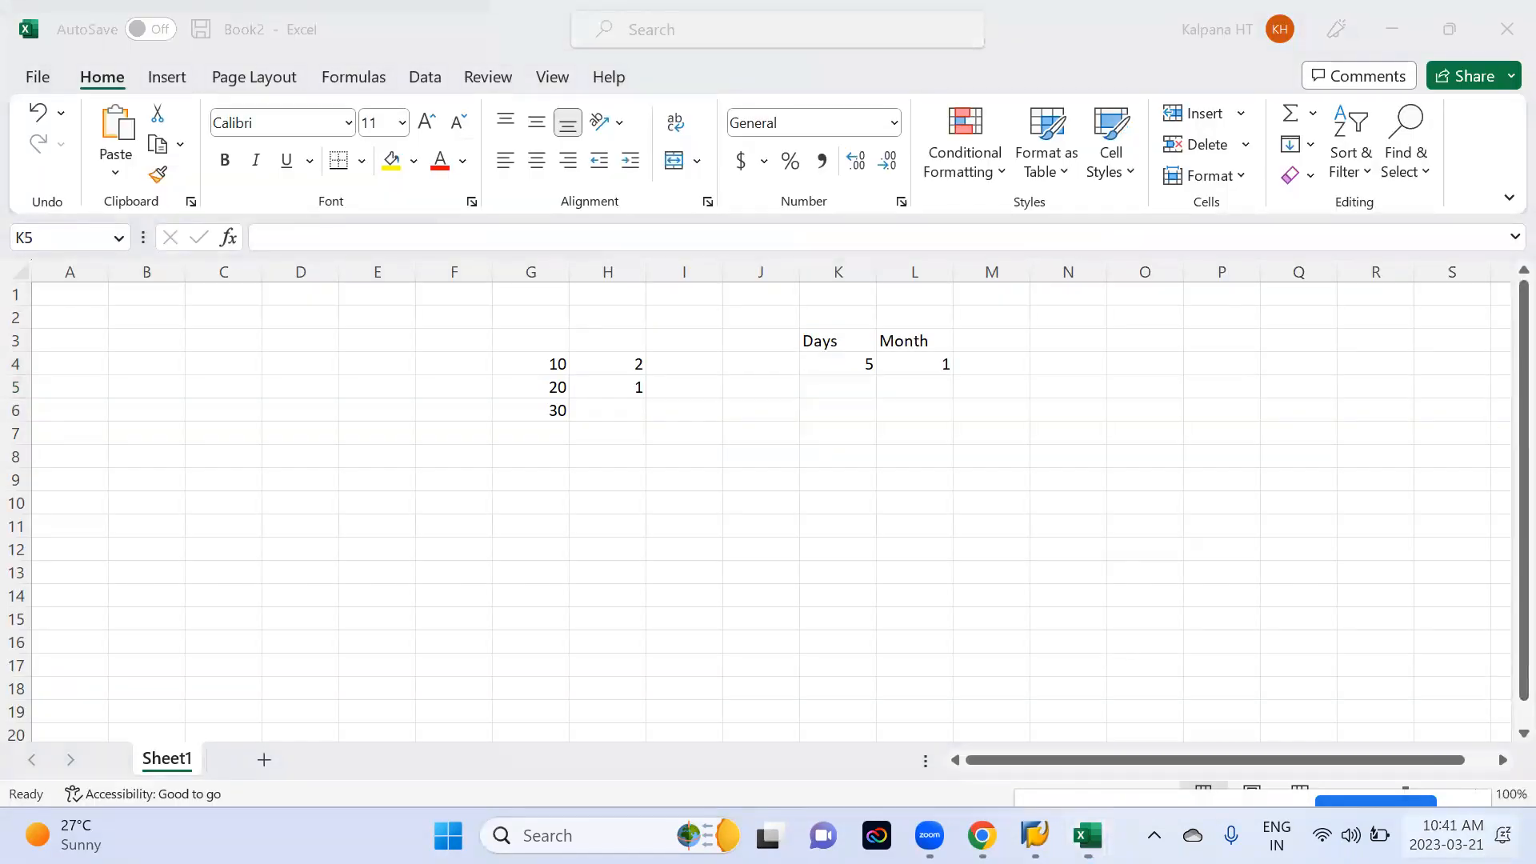
click(944, 370)
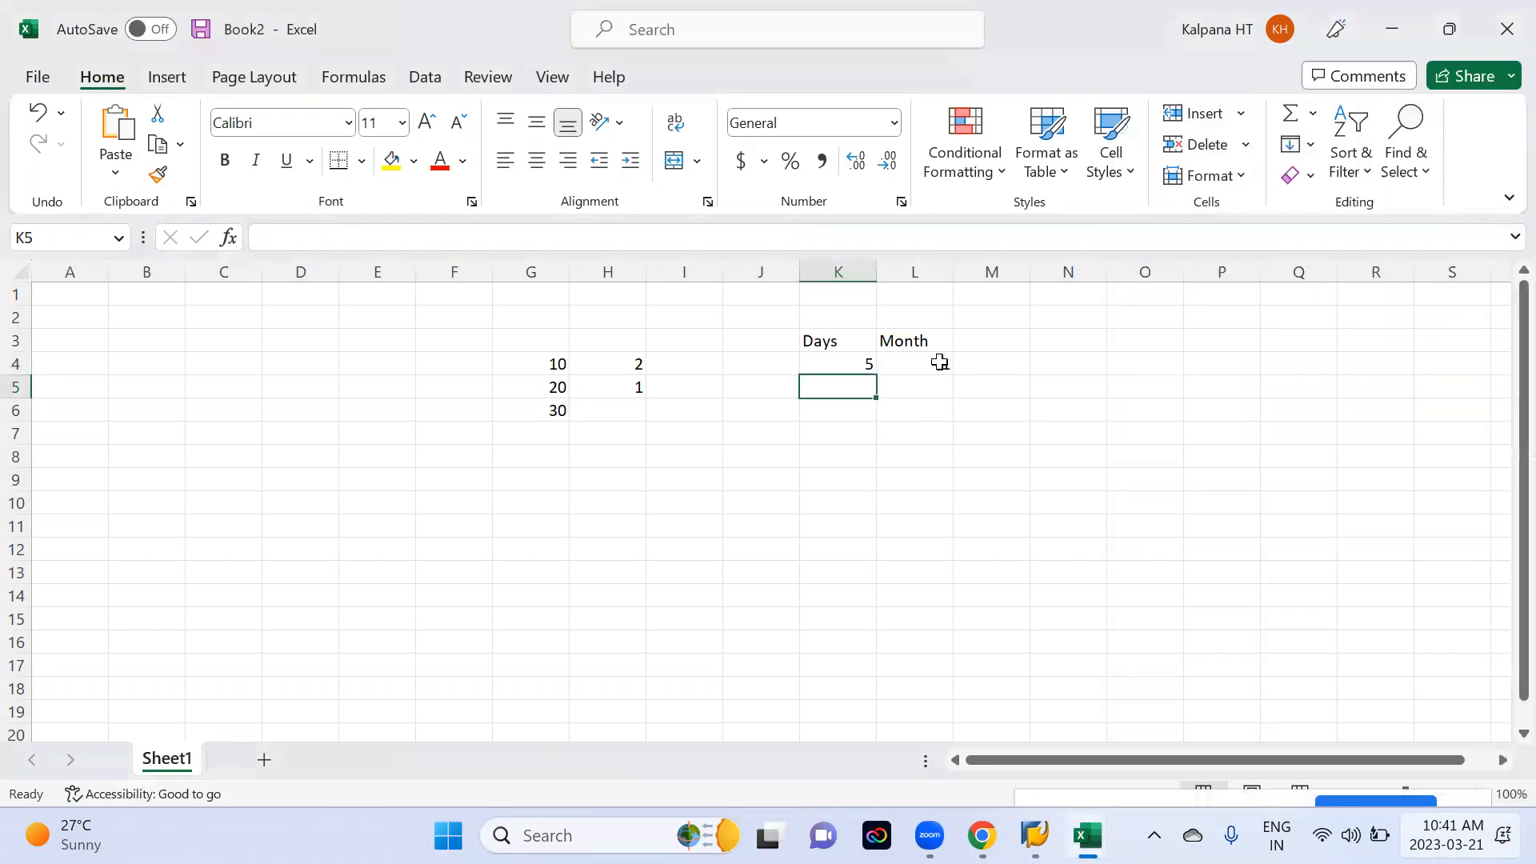
click(847, 361)
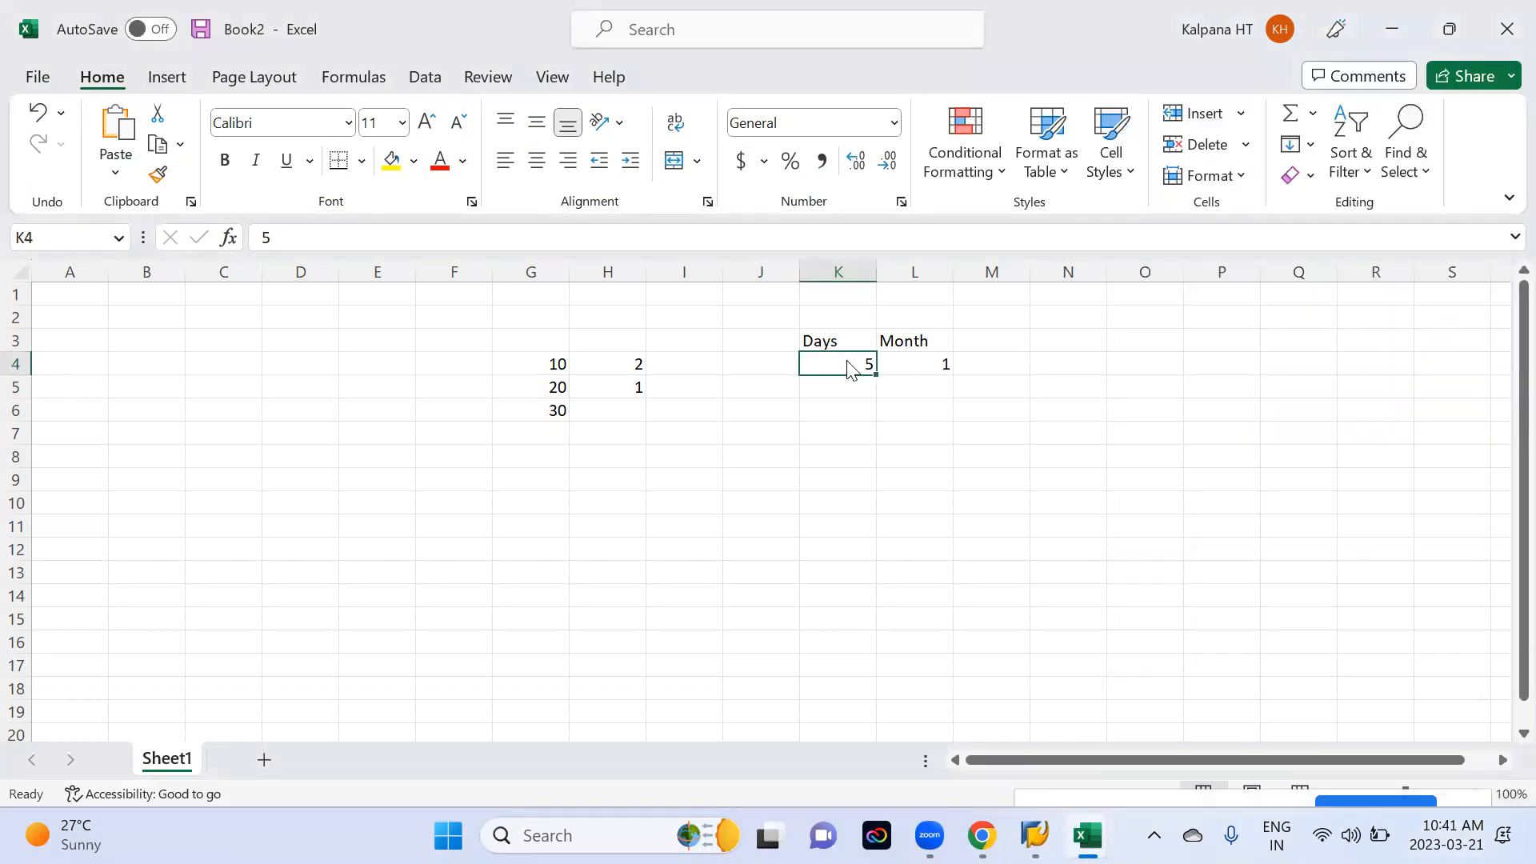
key(alt+Tab)
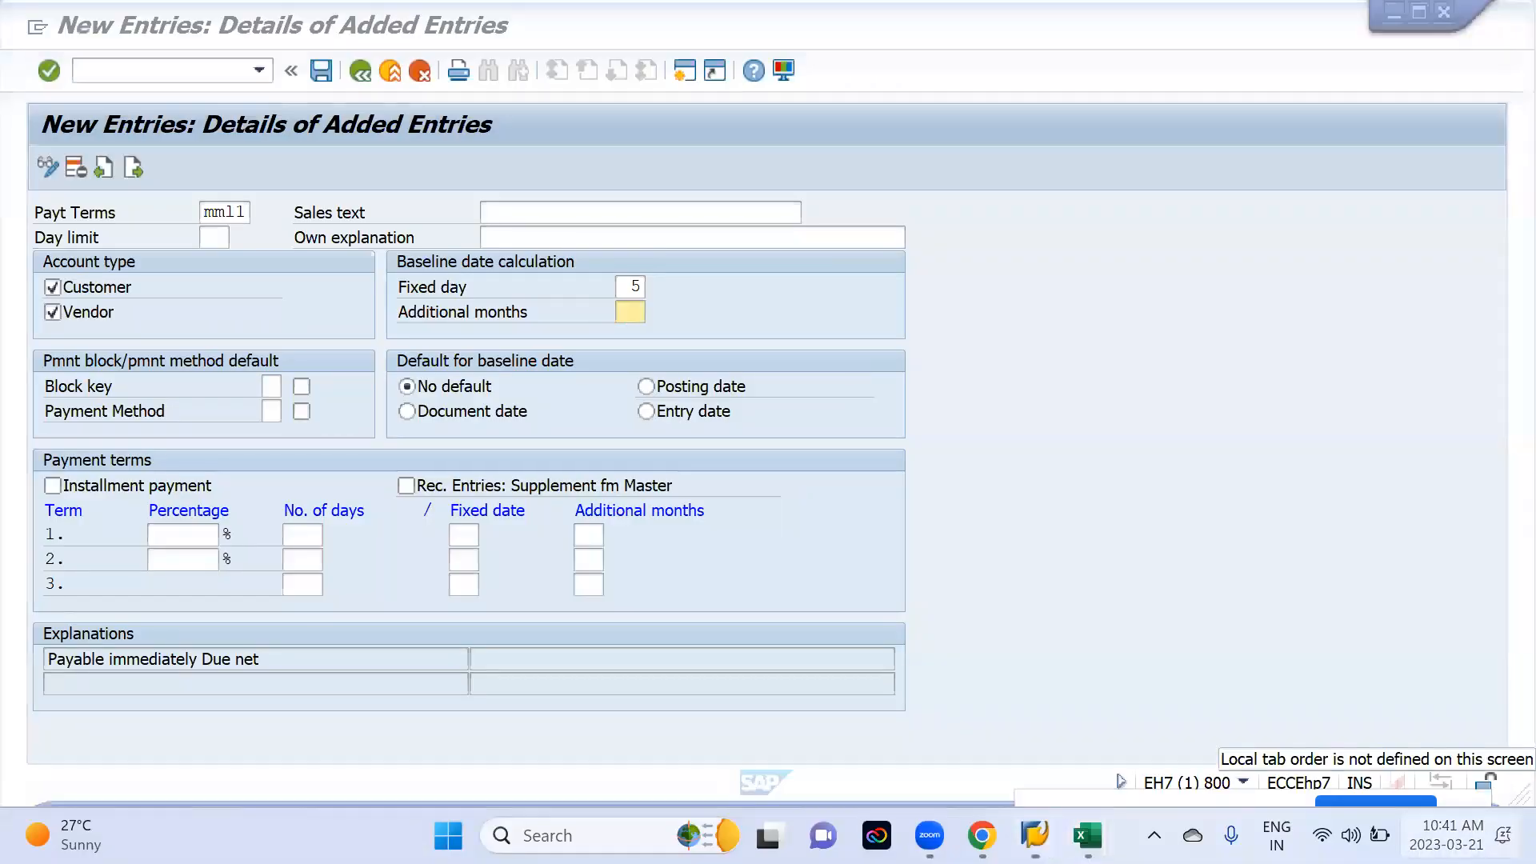
click(1446, 834)
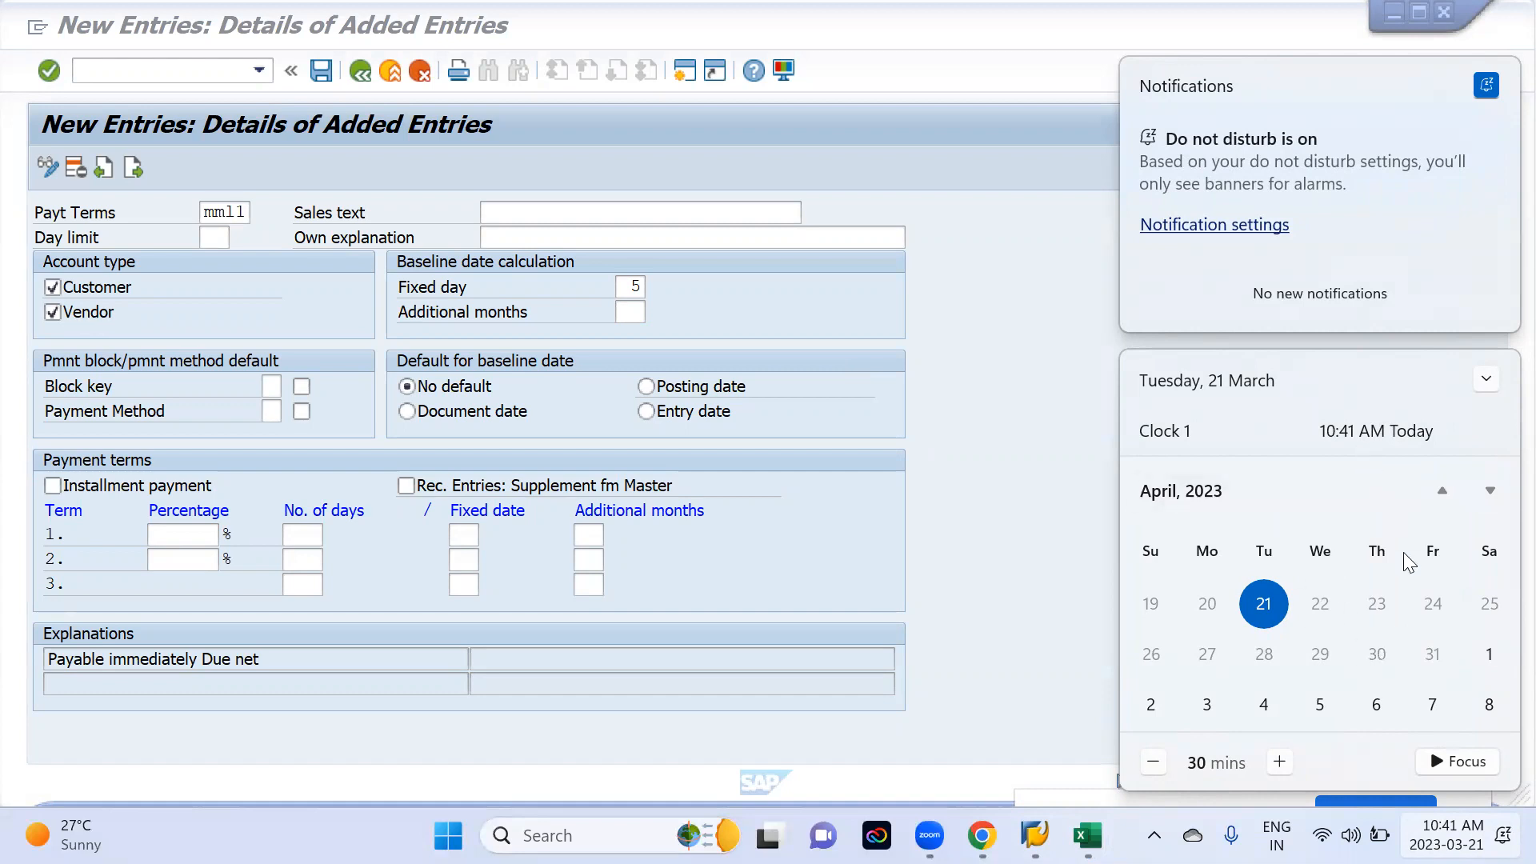
scroll(1338, 670, down, 1)
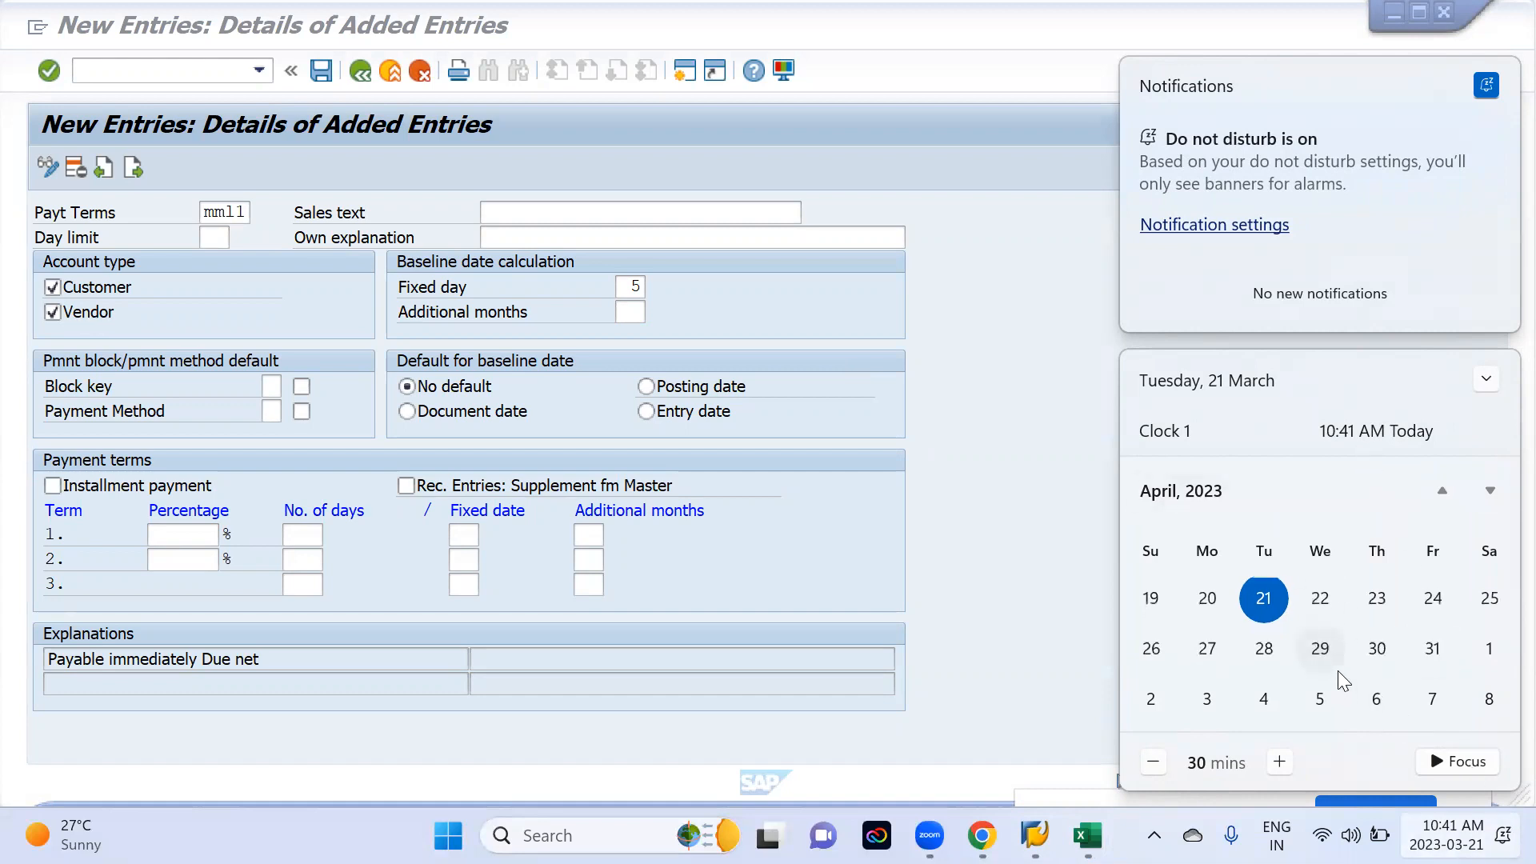
click(1442, 490)
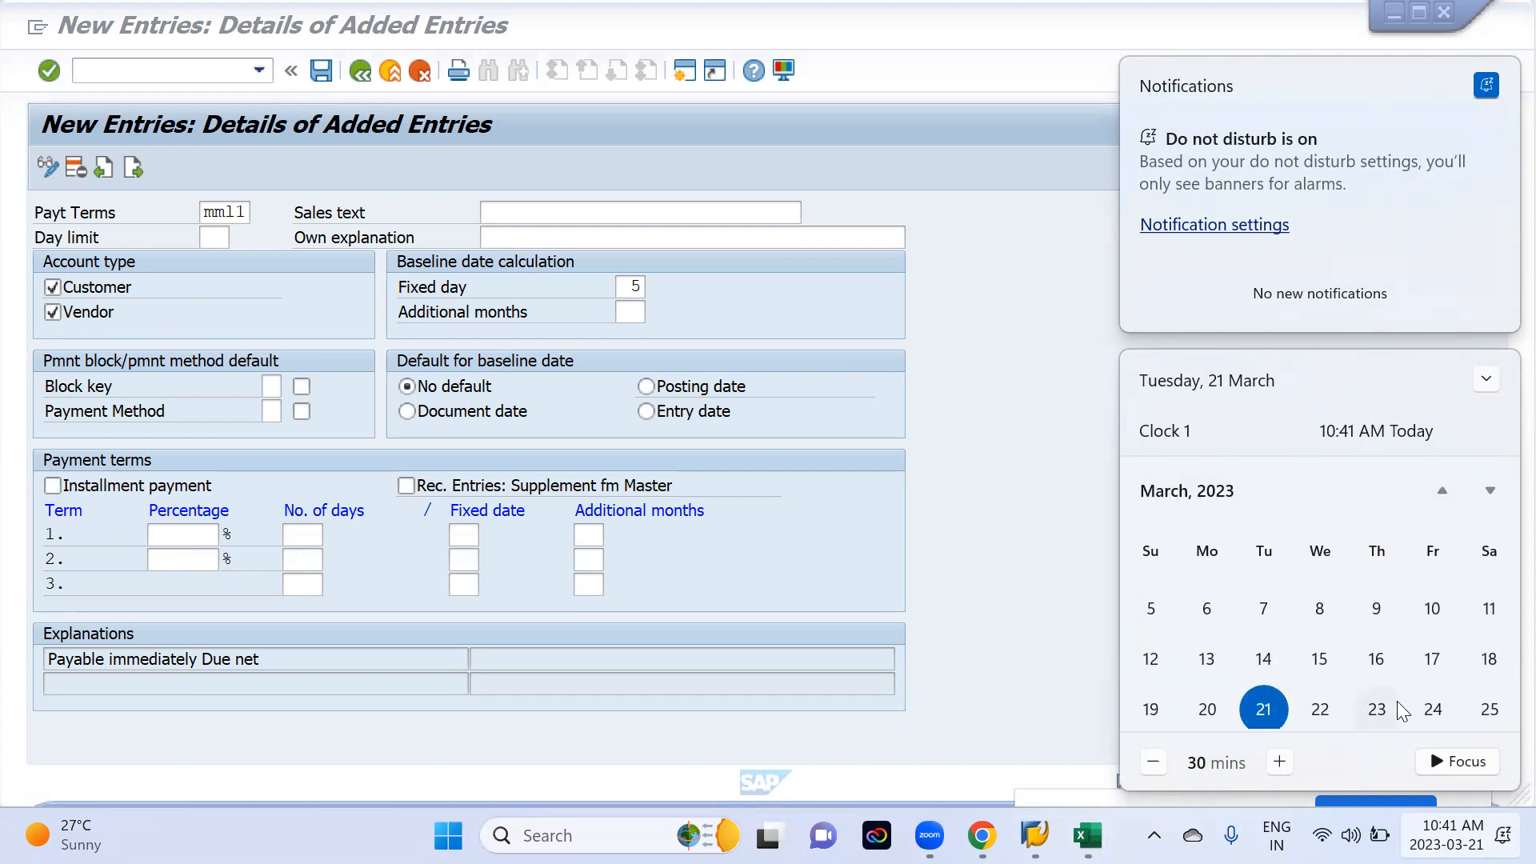
click(1493, 490)
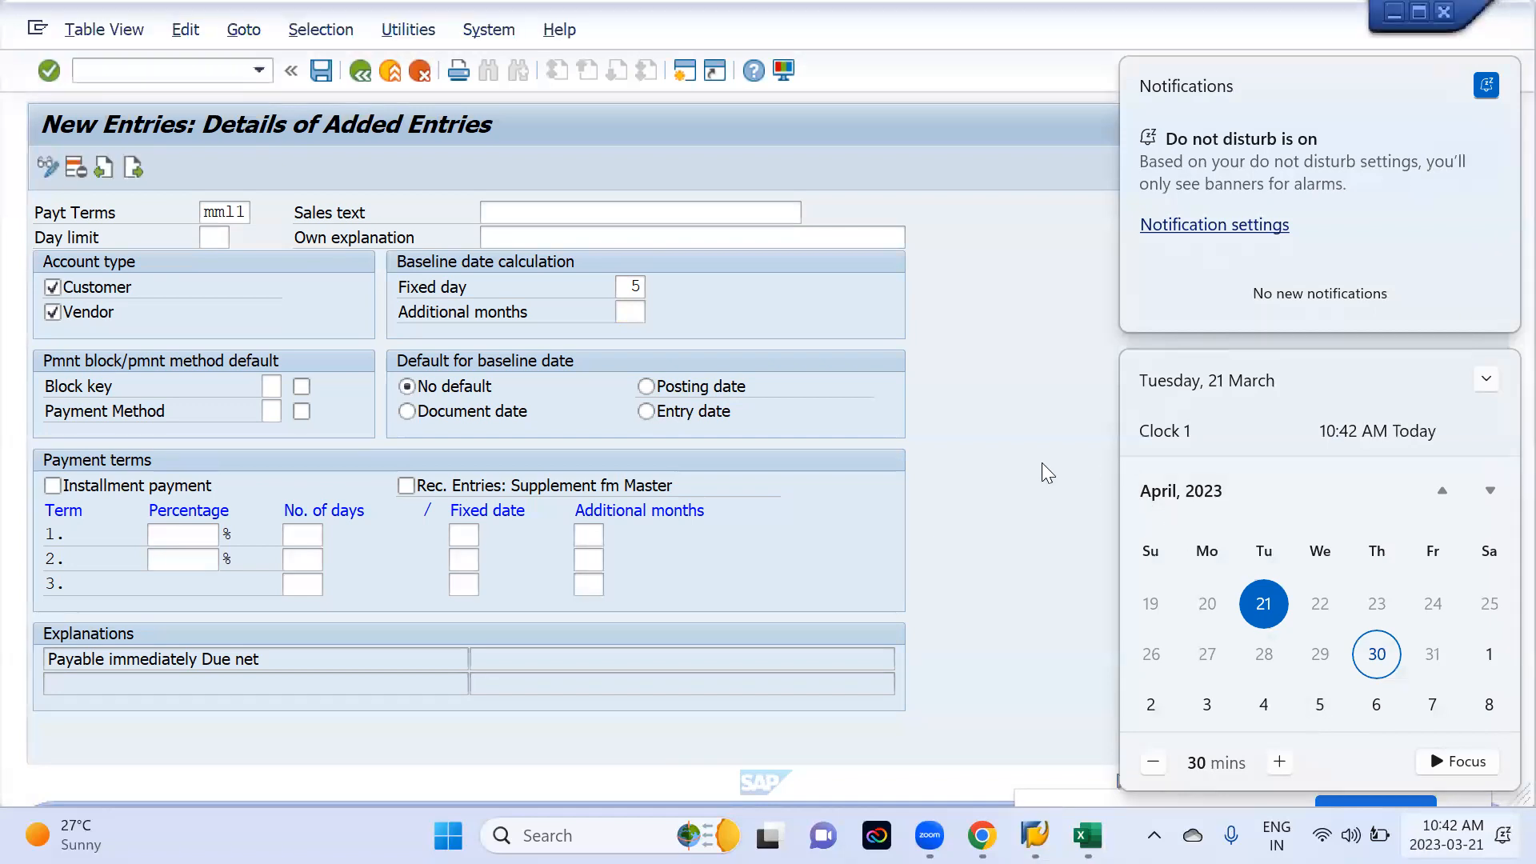
key(alt+Tab)
key(alt+Tab)
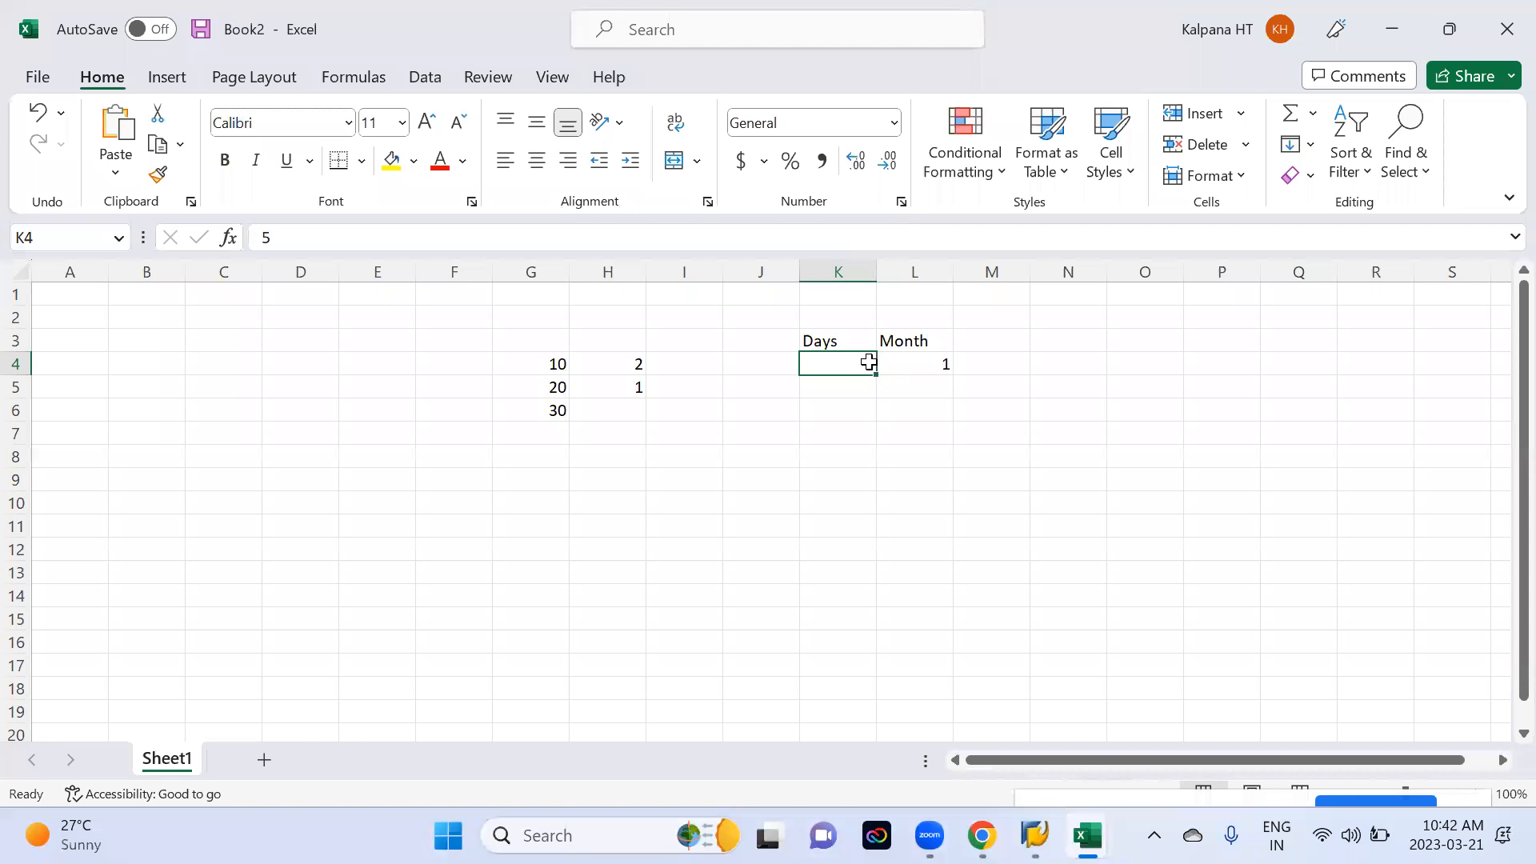
- Review the days, month and discount example values in the Excel workbook against the new payment terms entry in SAP
click(937, 360)
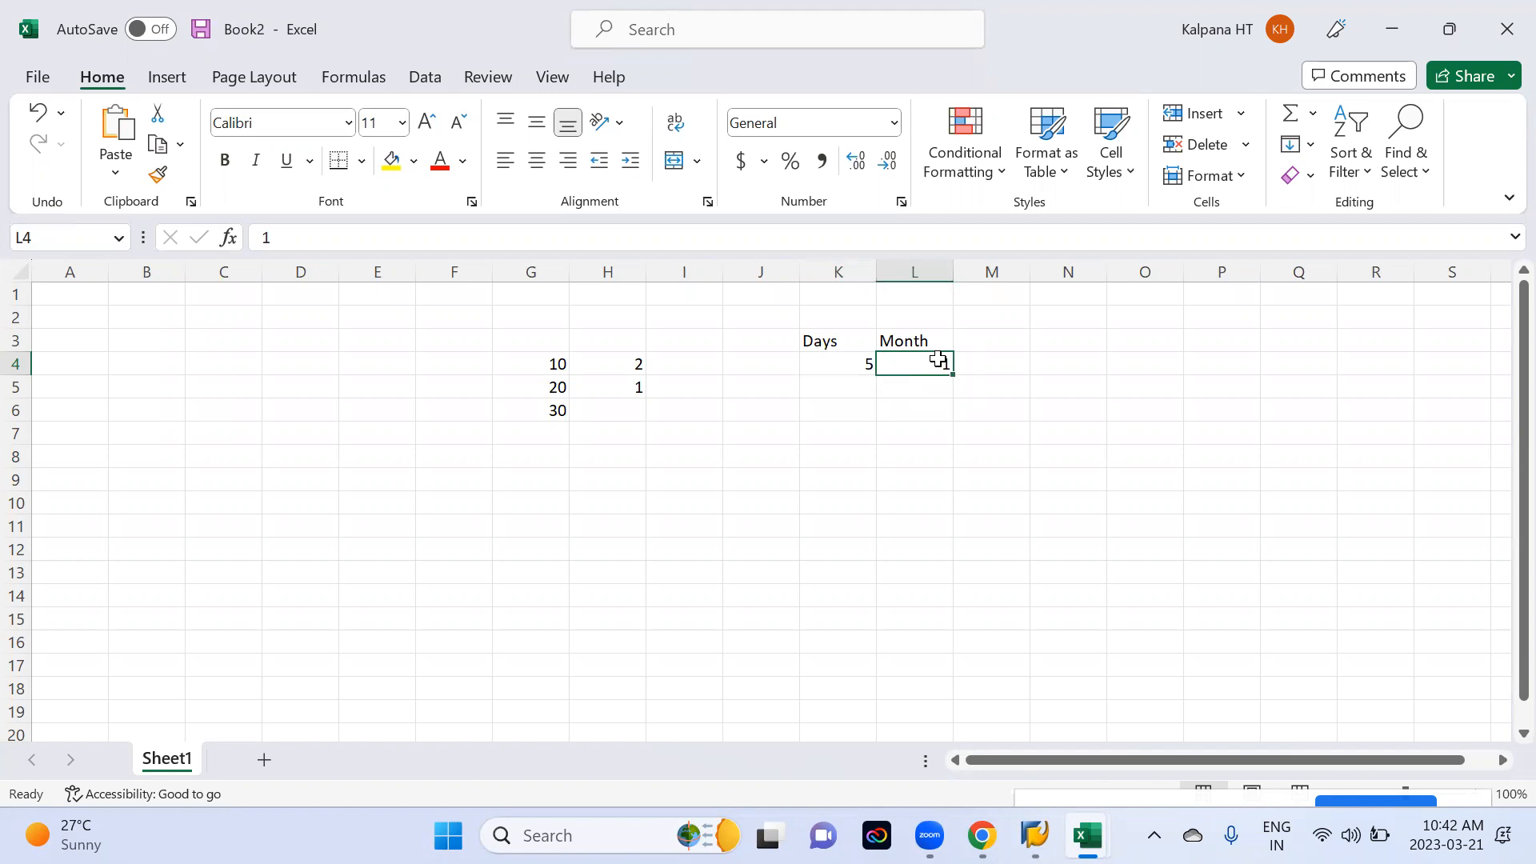
click(835, 368)
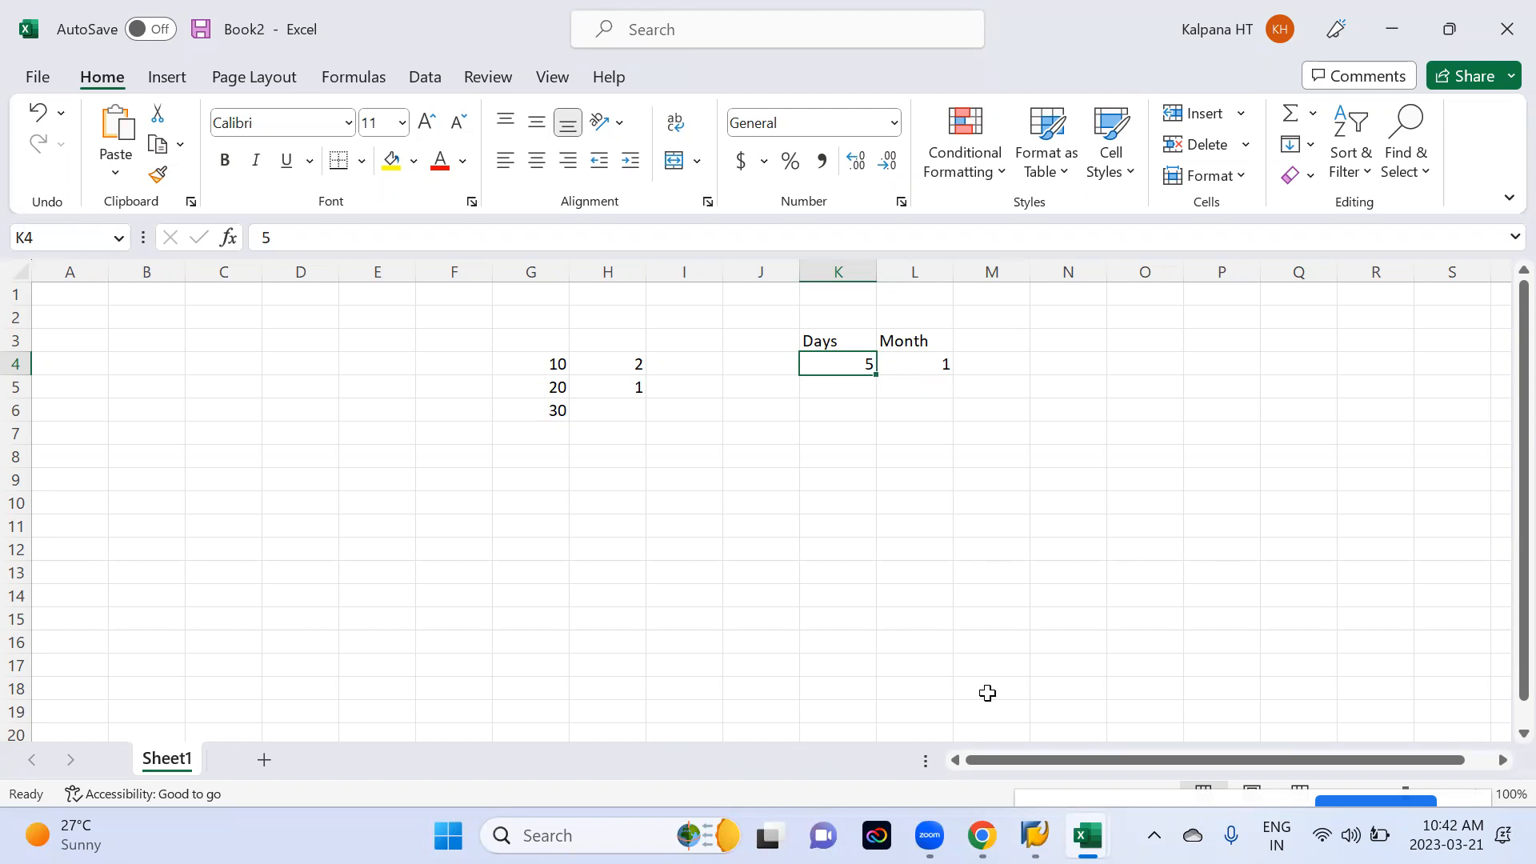
key(alt+Tab)
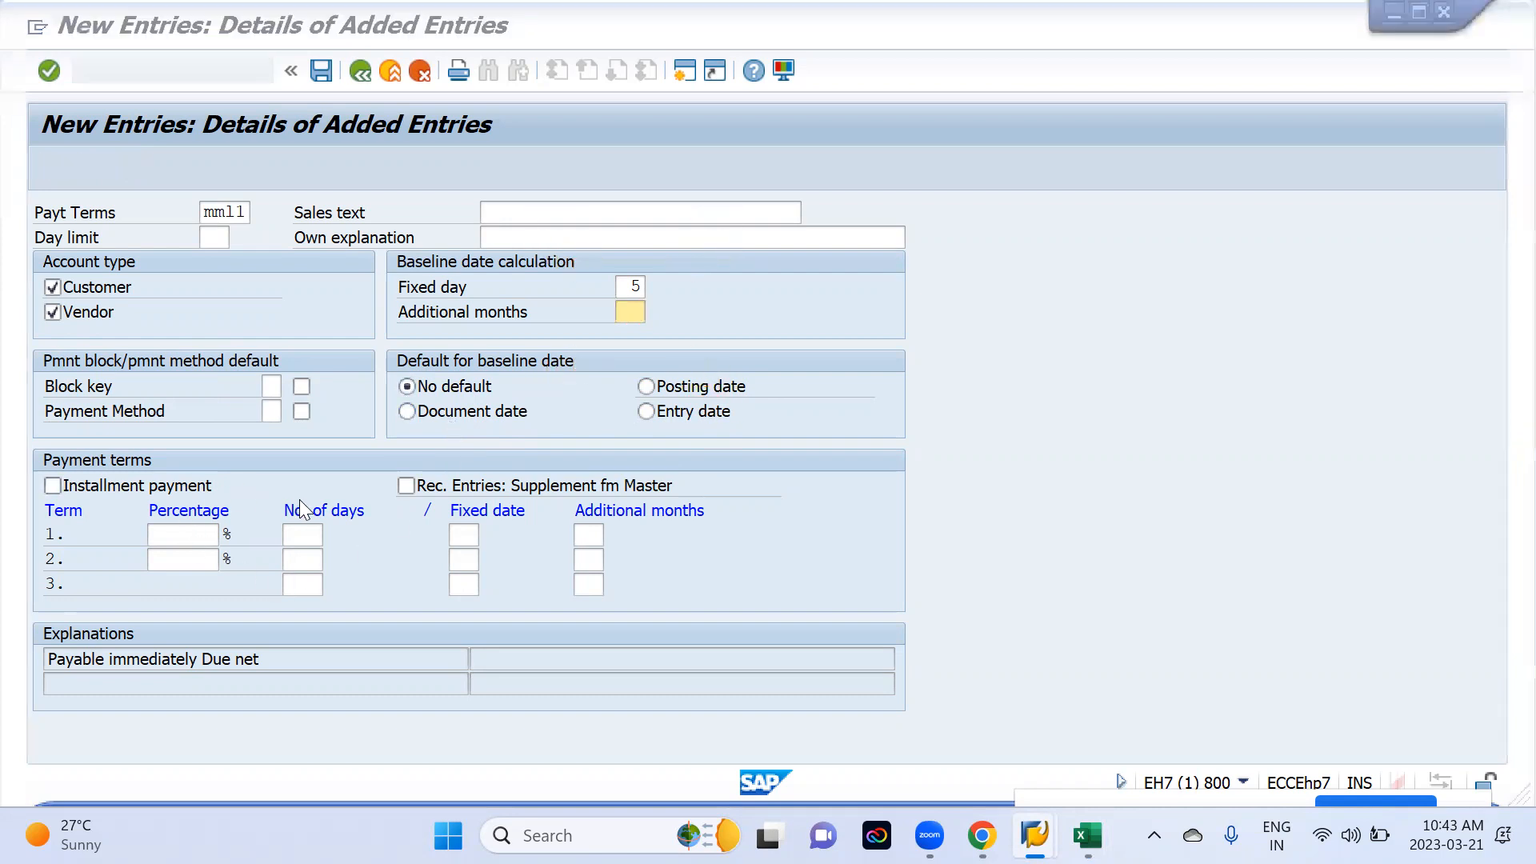
key(alt+Tab)
drag(549, 364, 602, 423)
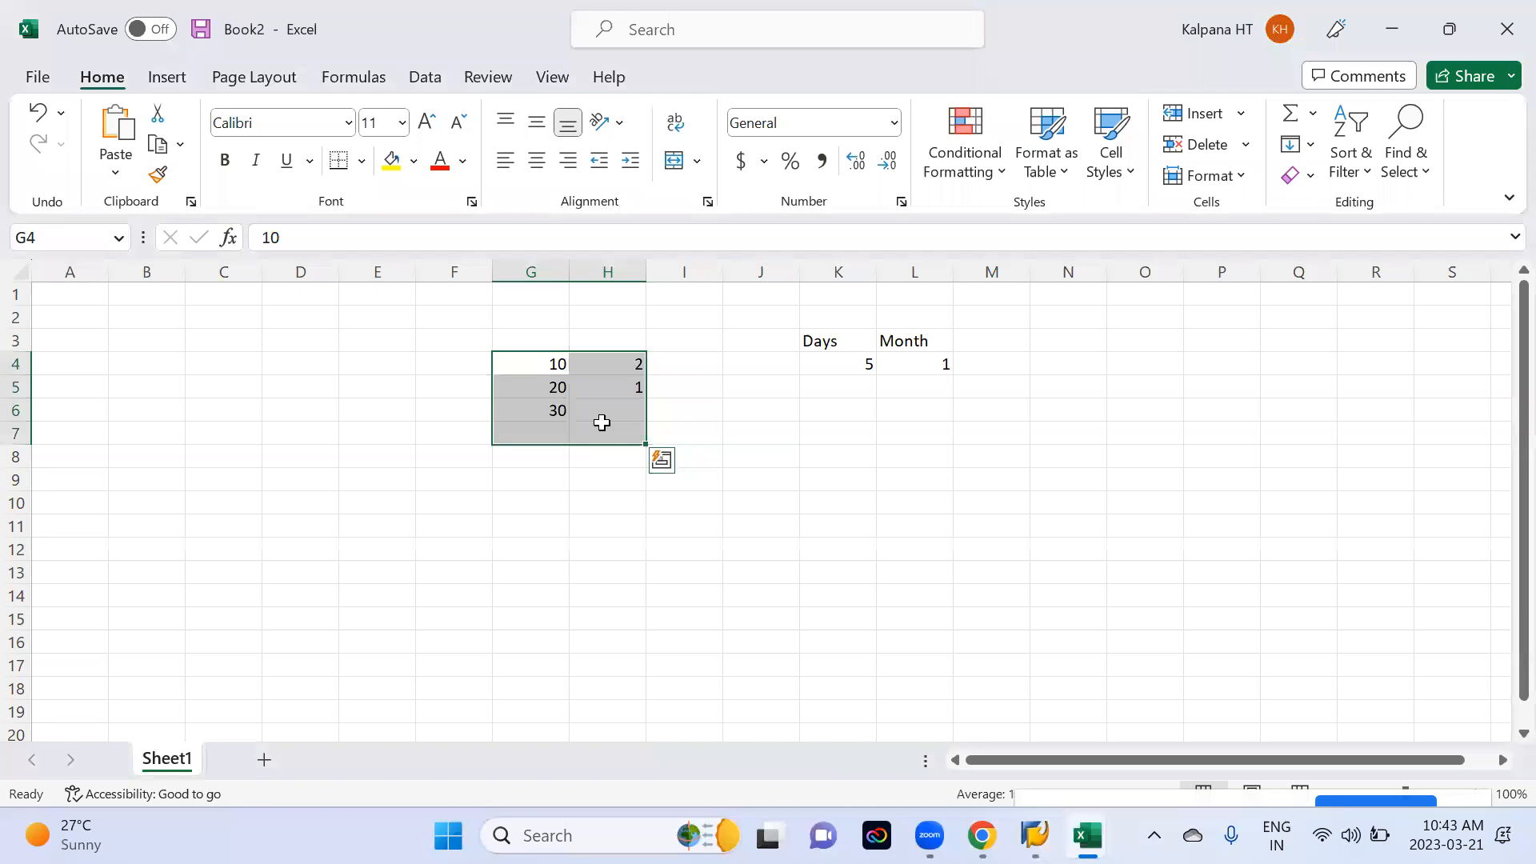
key(alt+Tab)
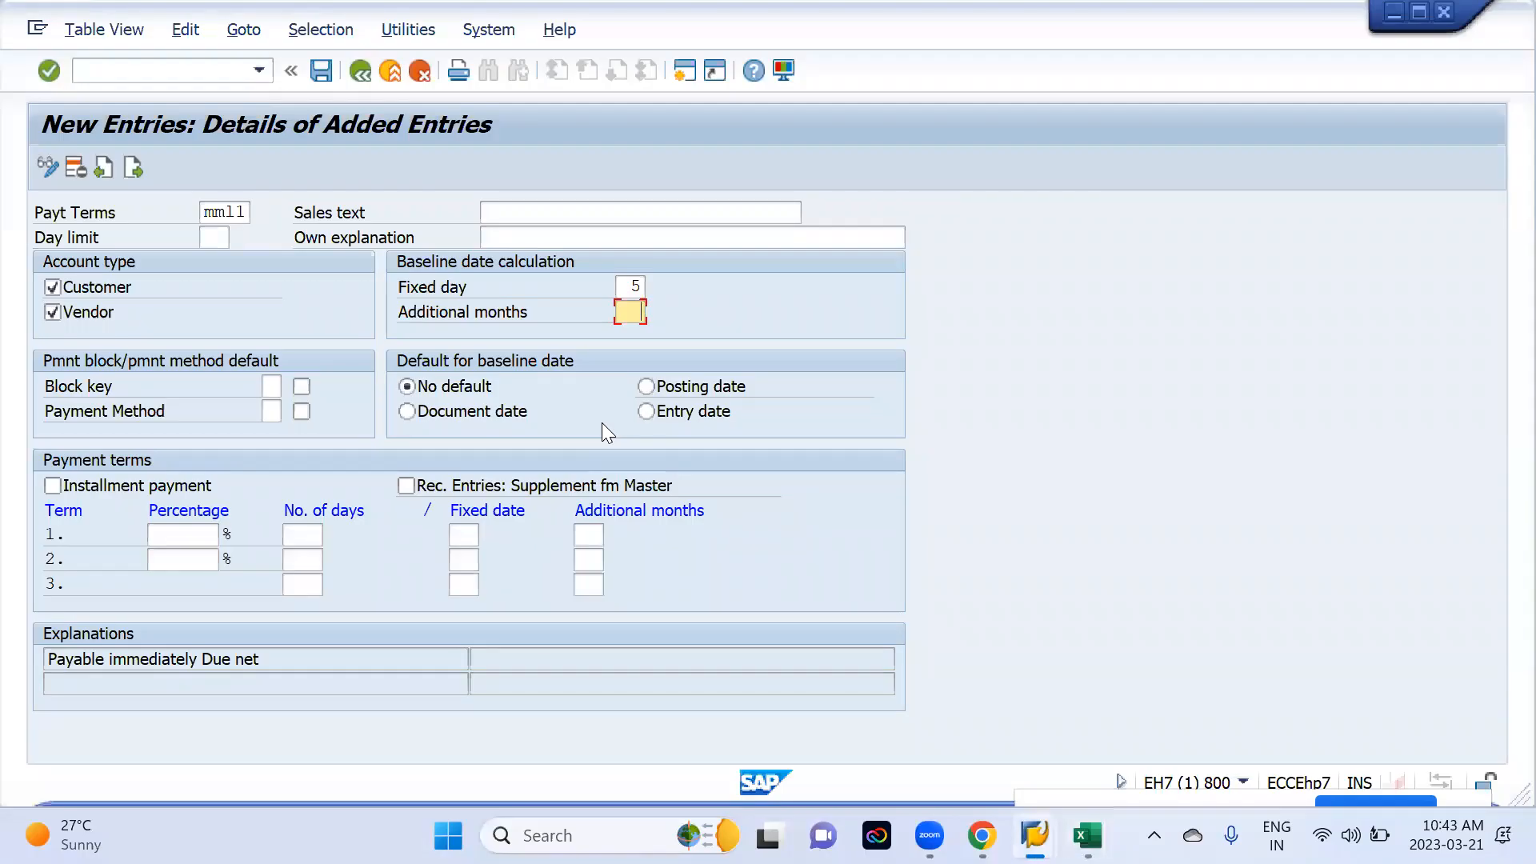
key(alt+Tab)
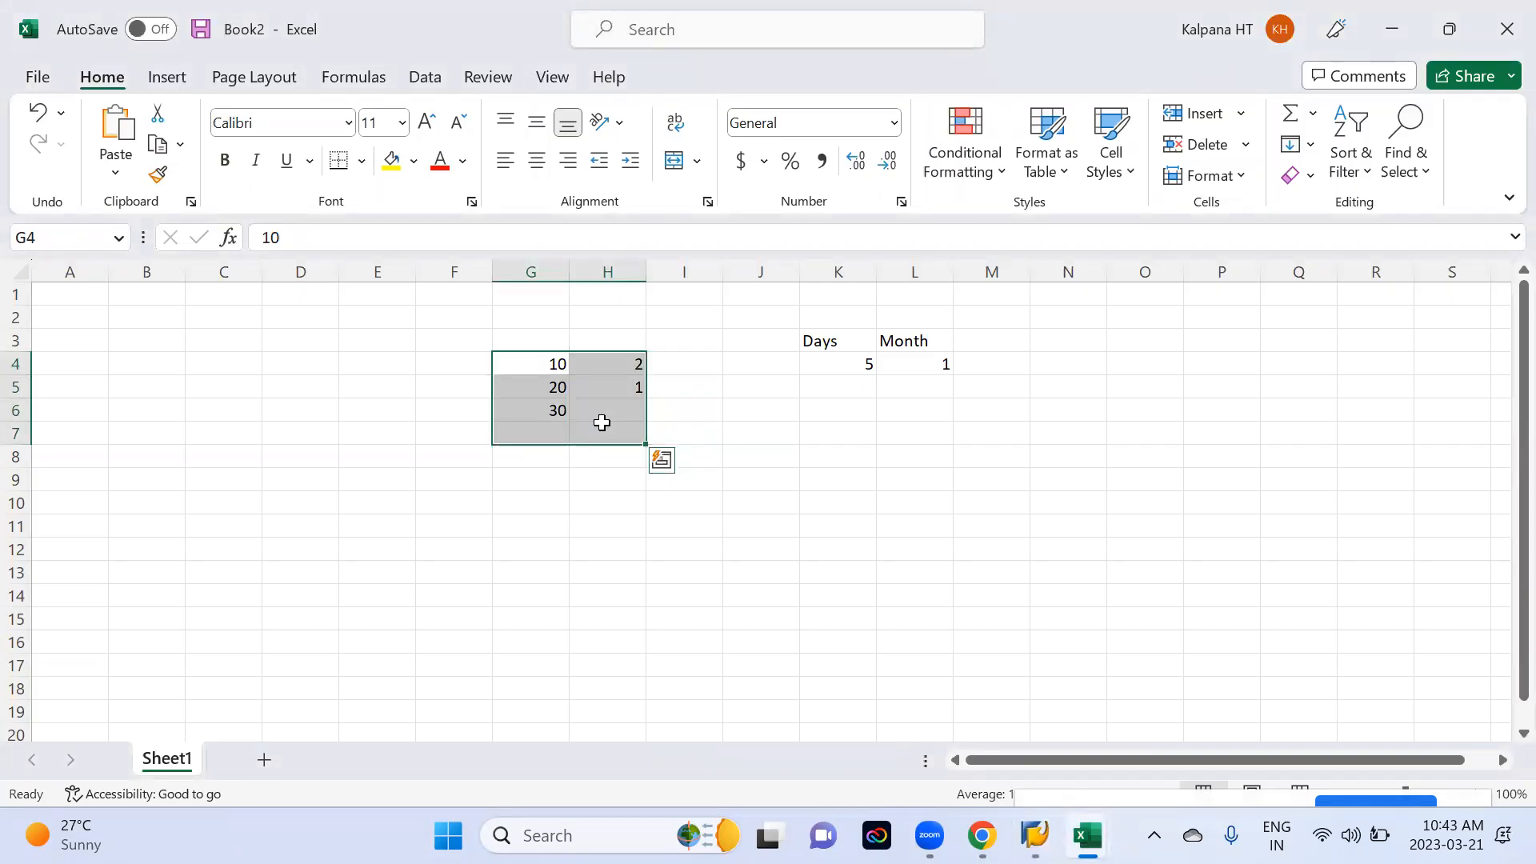
- In the SAP payment terms entry, try to enter 2% for 10 days, 1% for 20 days and a third term of 30 days
key(alt+Tab)
click(175, 531)
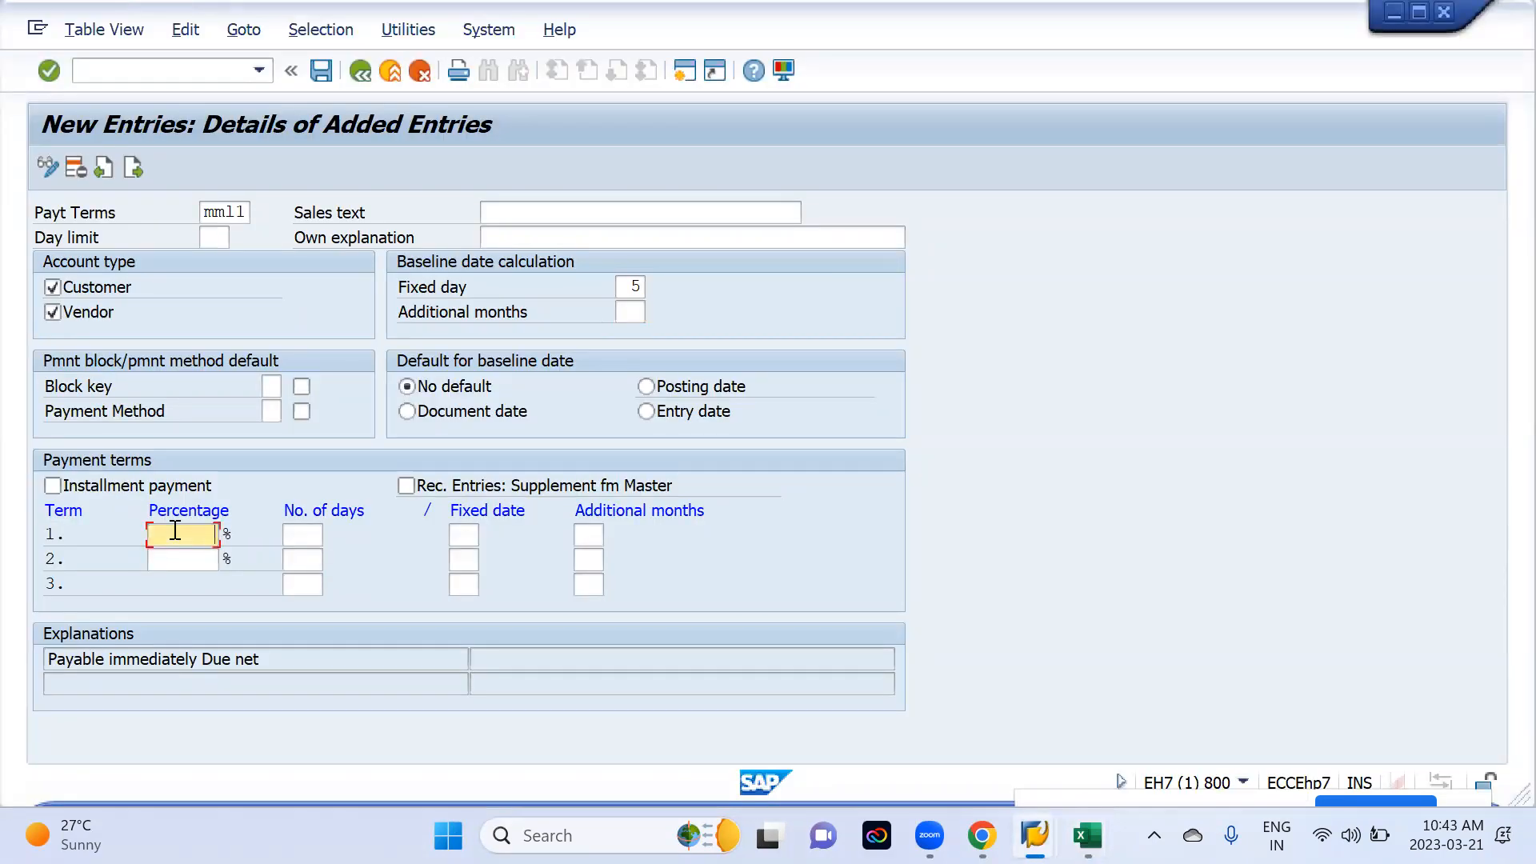
text(2)
key(Tab)
text(10)
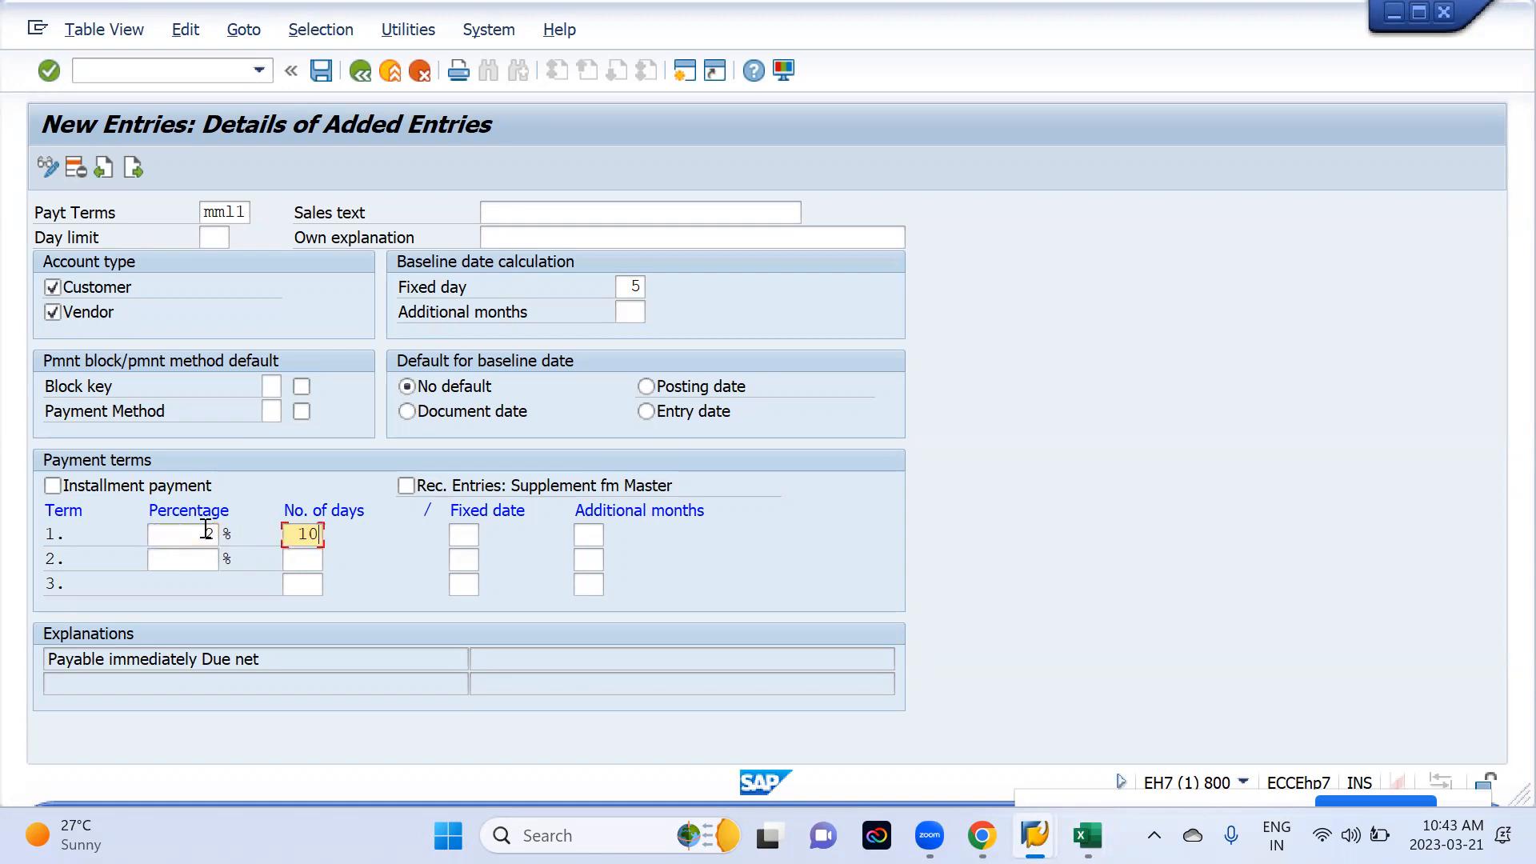
click(200, 563)
text(1)
key(Tab)
text(20)
key(Tab)
text(30)
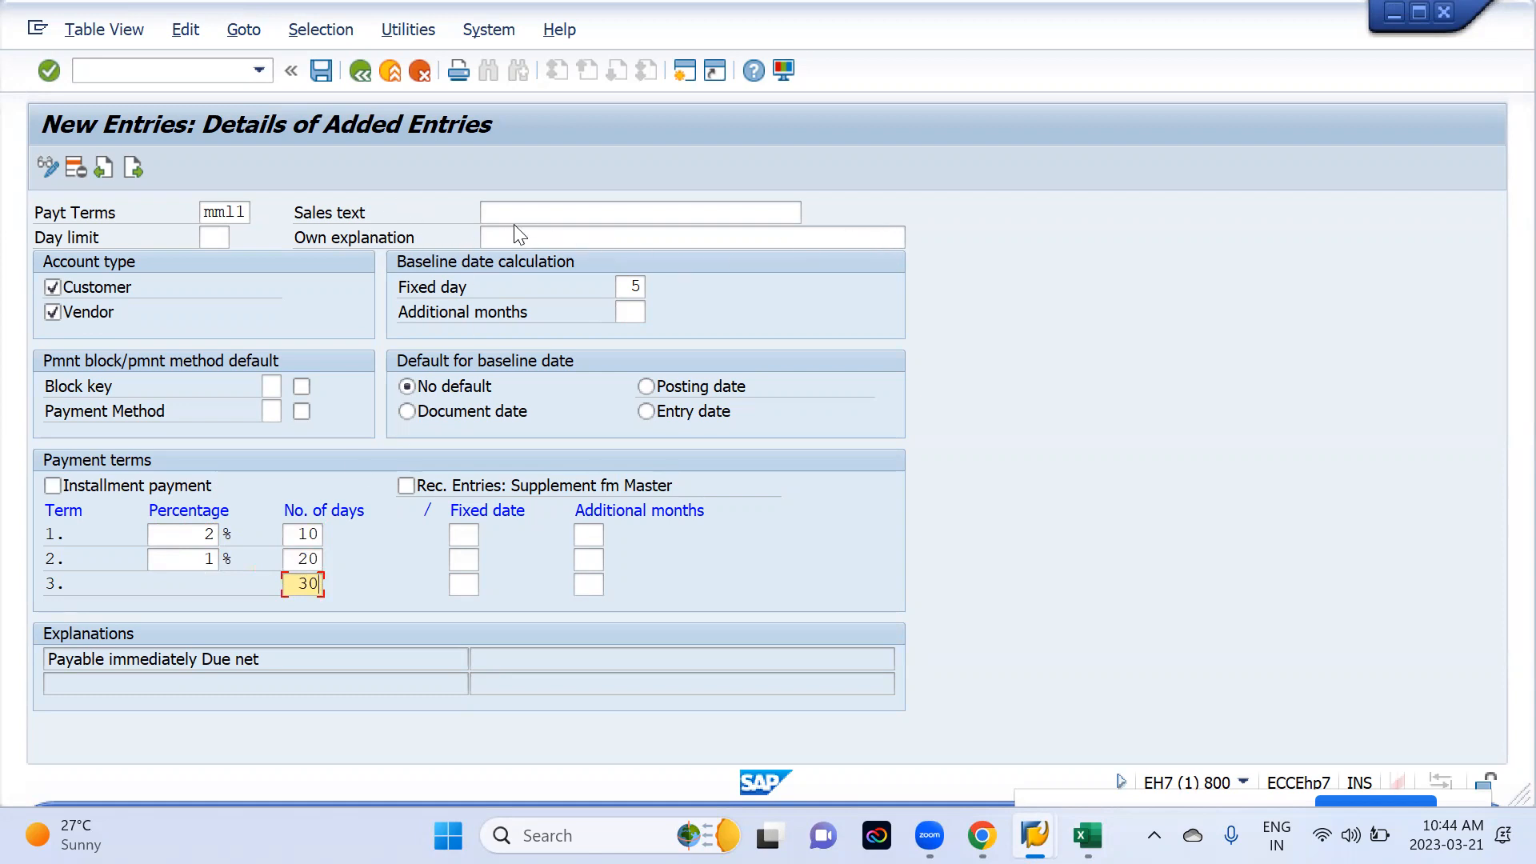
key(Return)
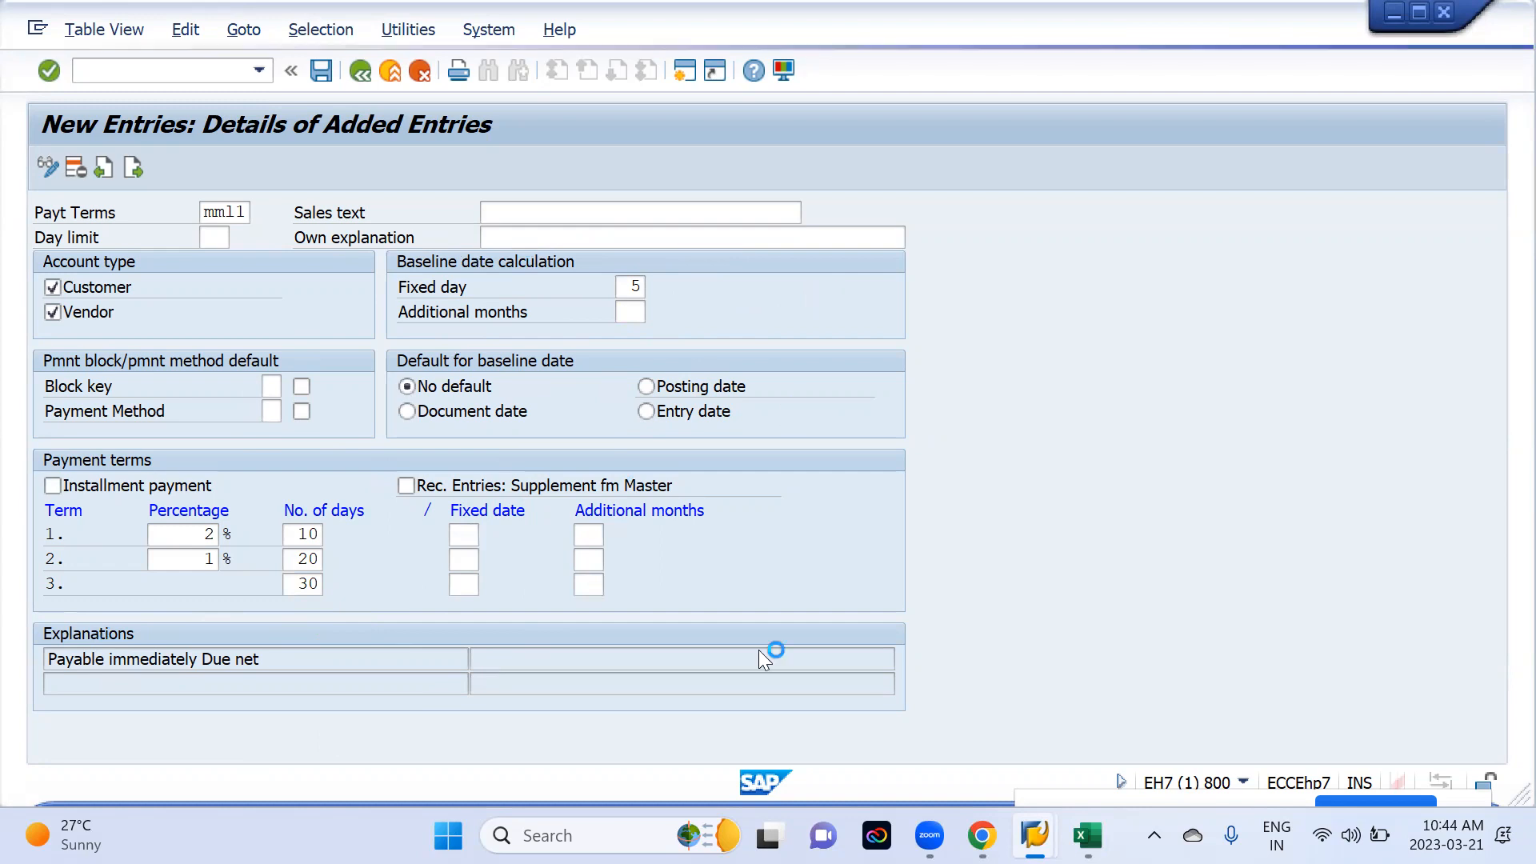
- Dismiss the broken connection error without details, reopen the FICO Ecare connection and log on to client 800 with the user name and account password
key(alt+Tab)
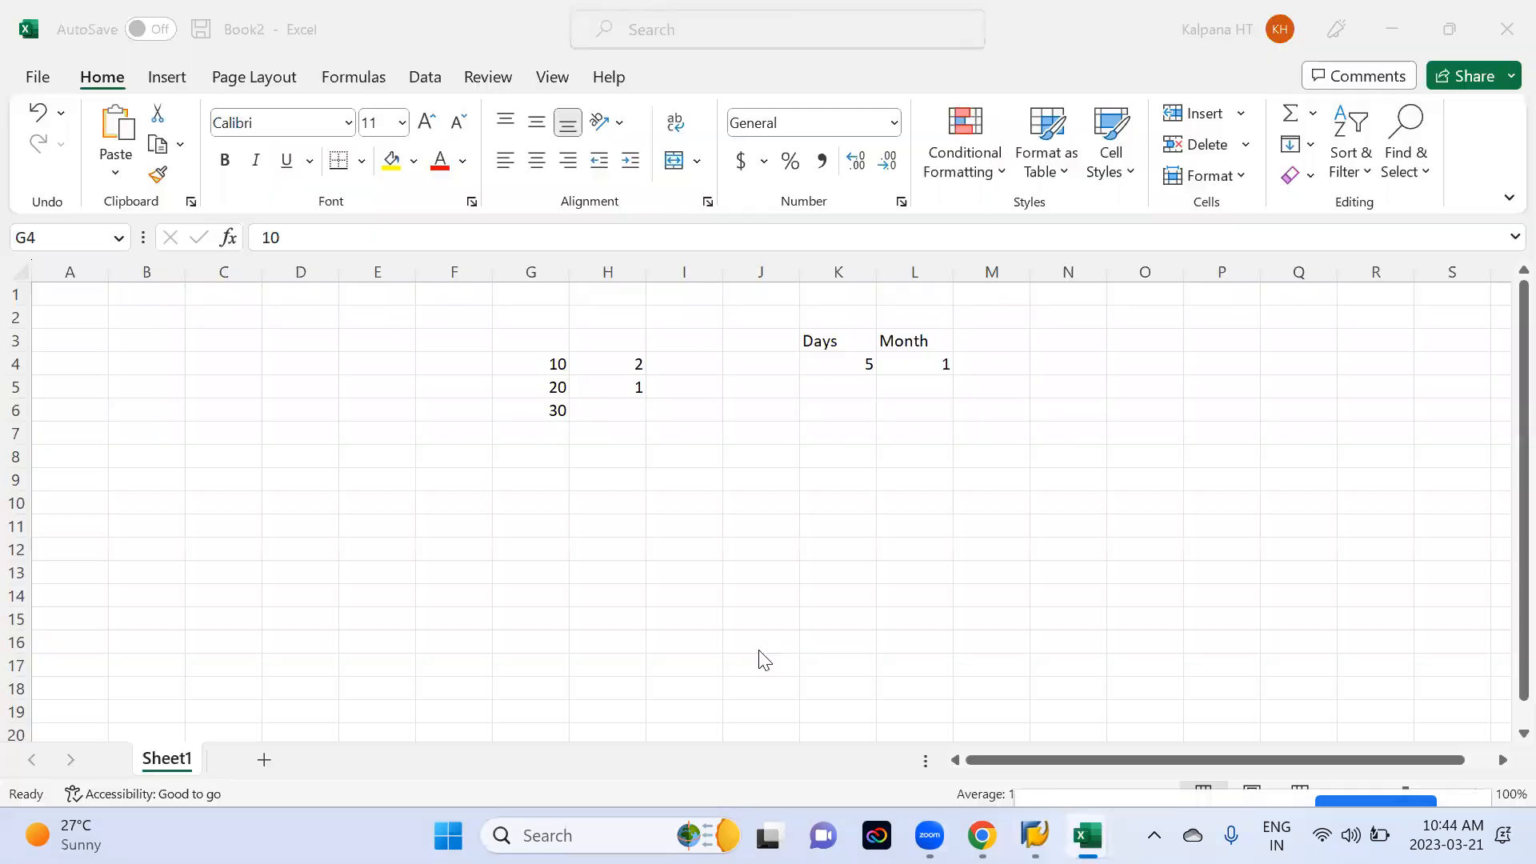
key(alt+Tab)
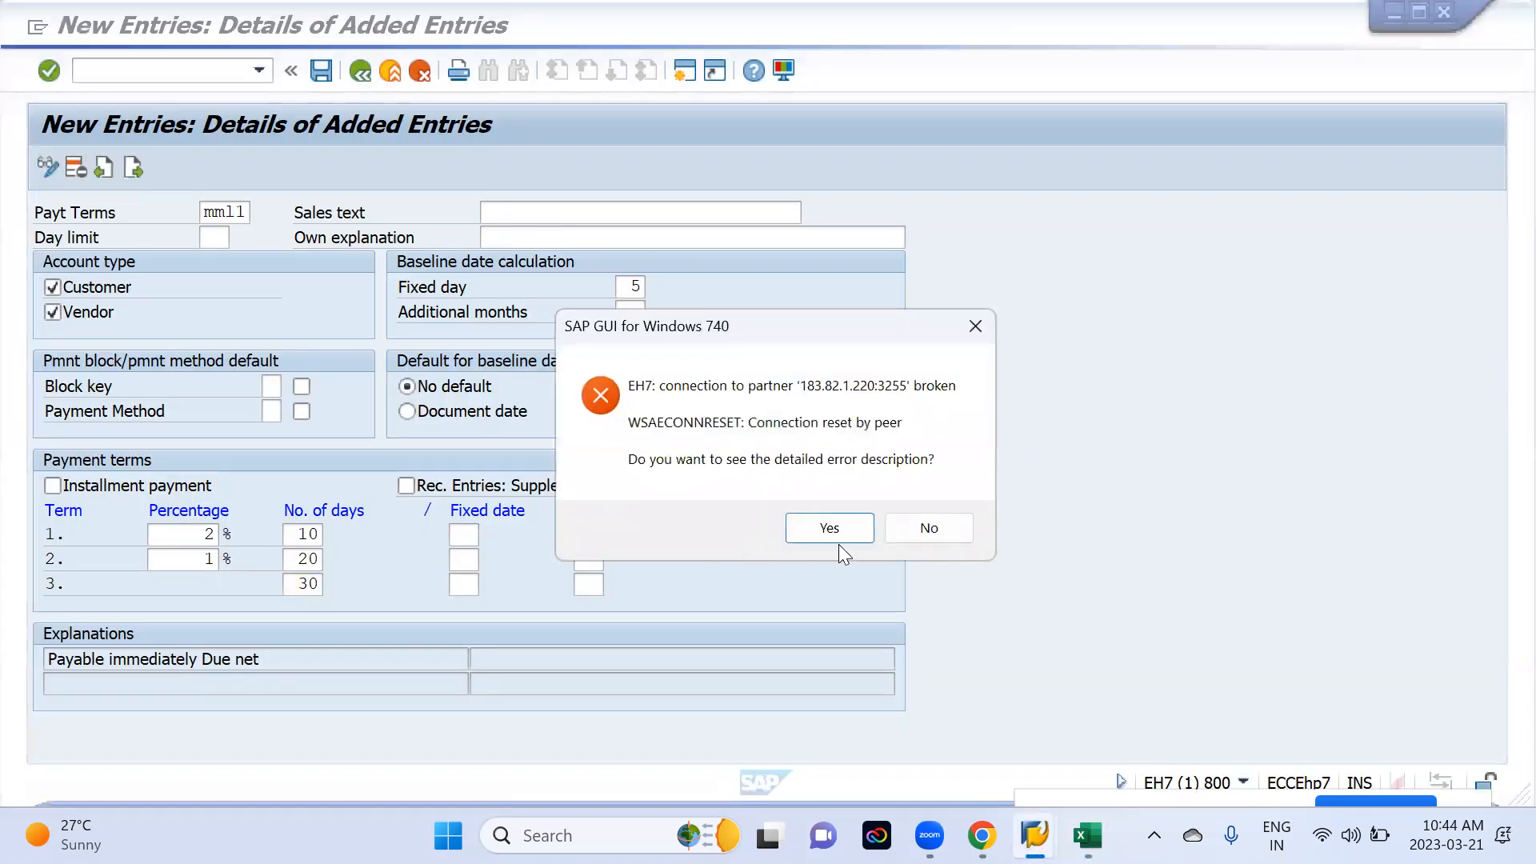
click(926, 534)
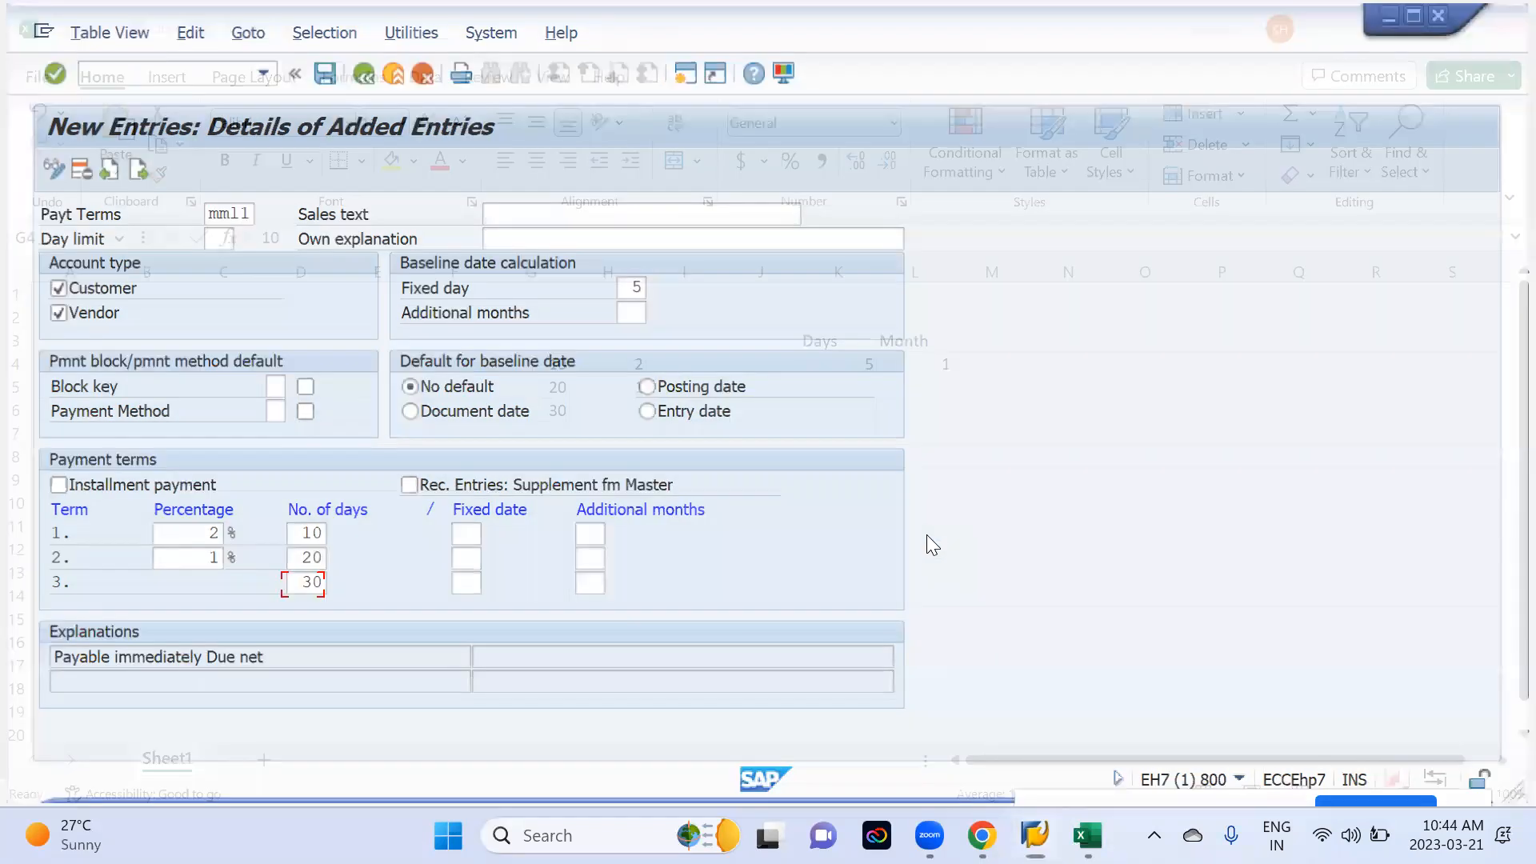
key(alt+Tab)
key(alt+shift+Tab)
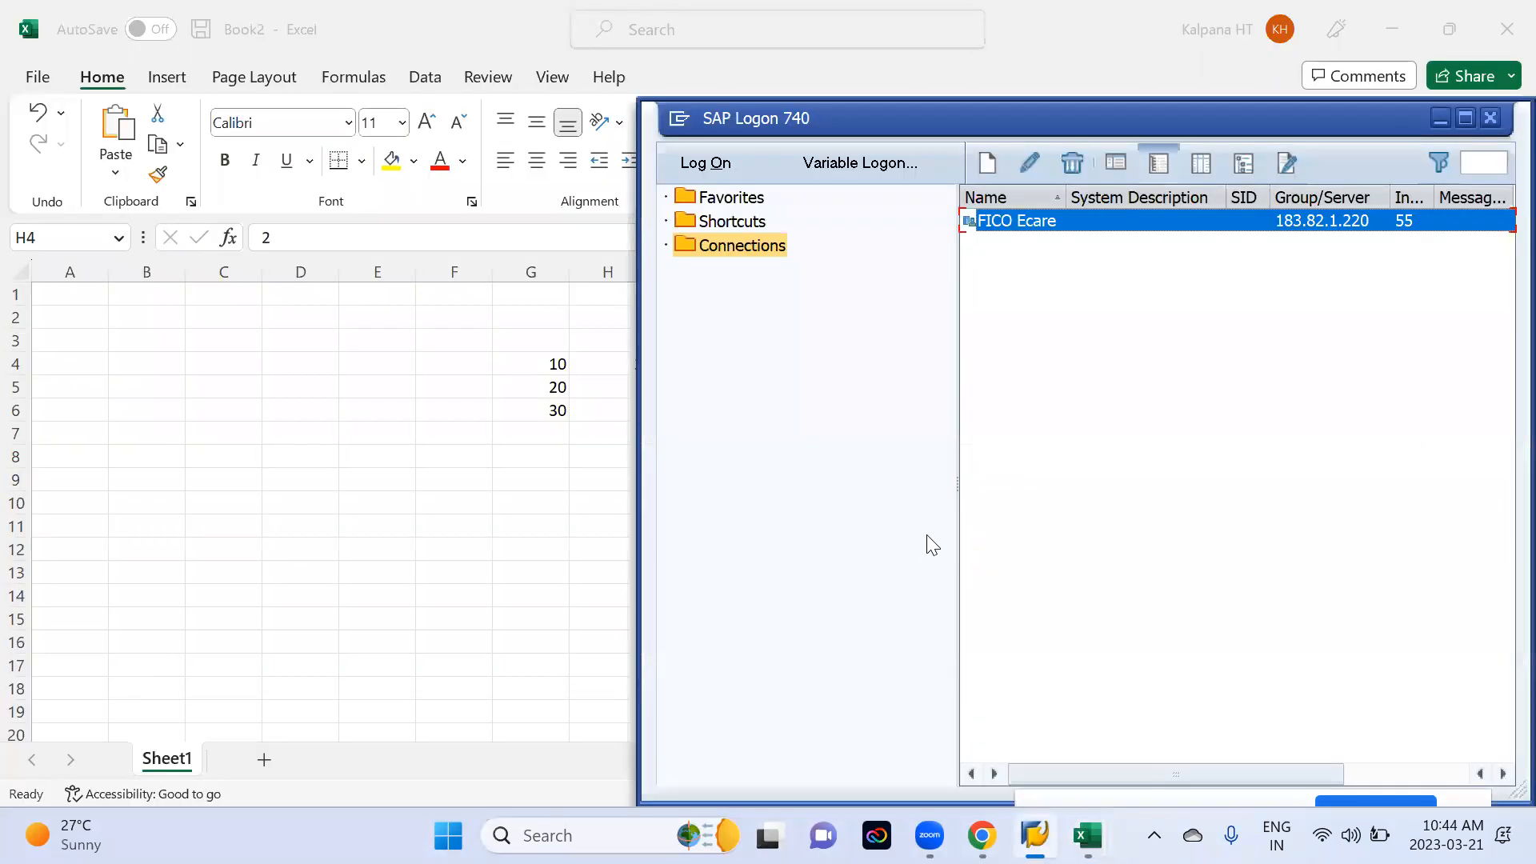
key(Return)
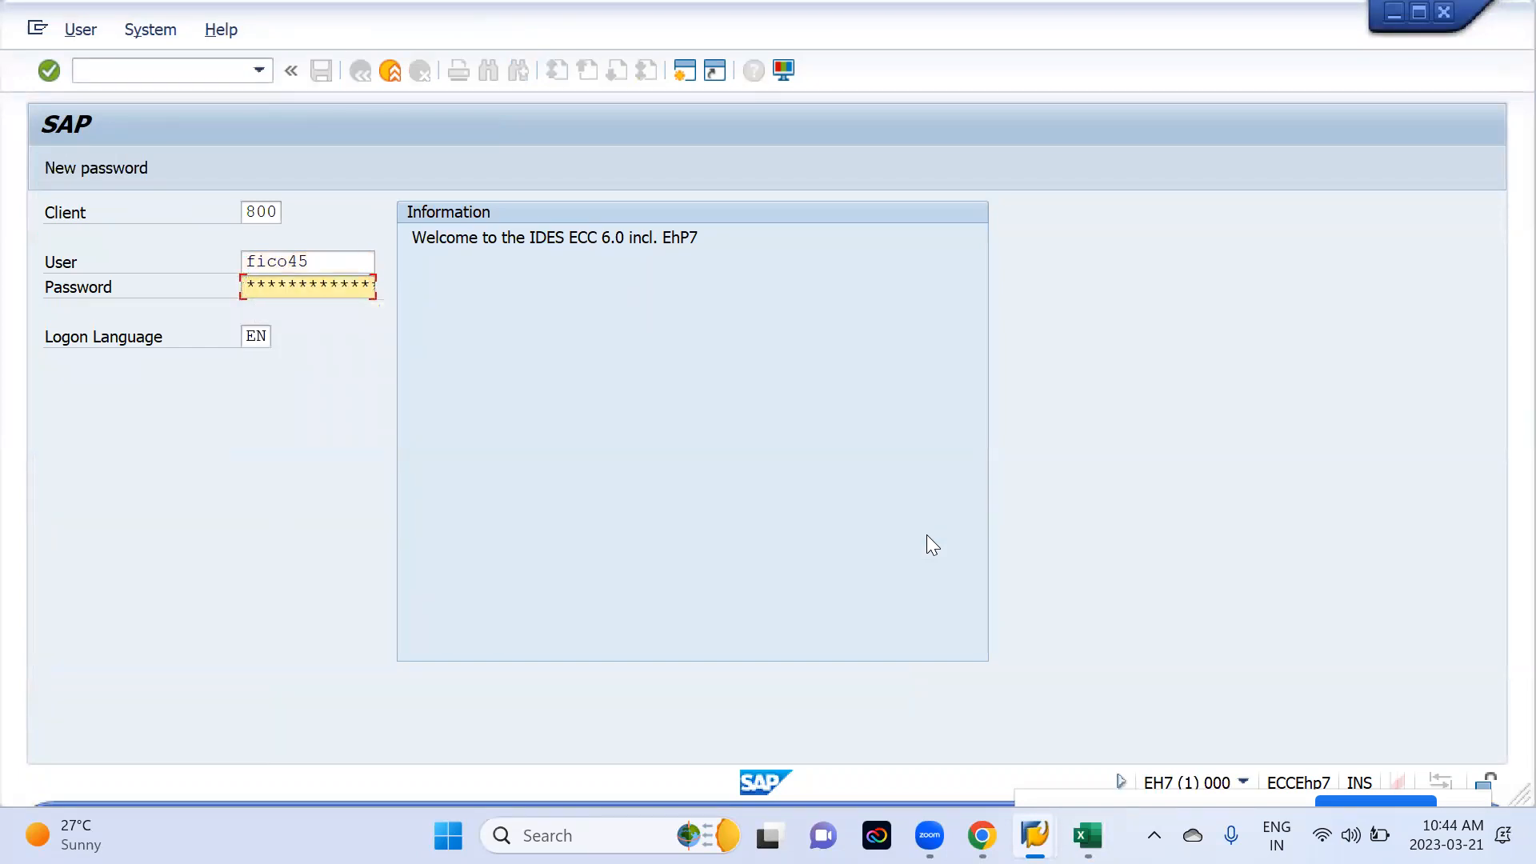
key(Return)
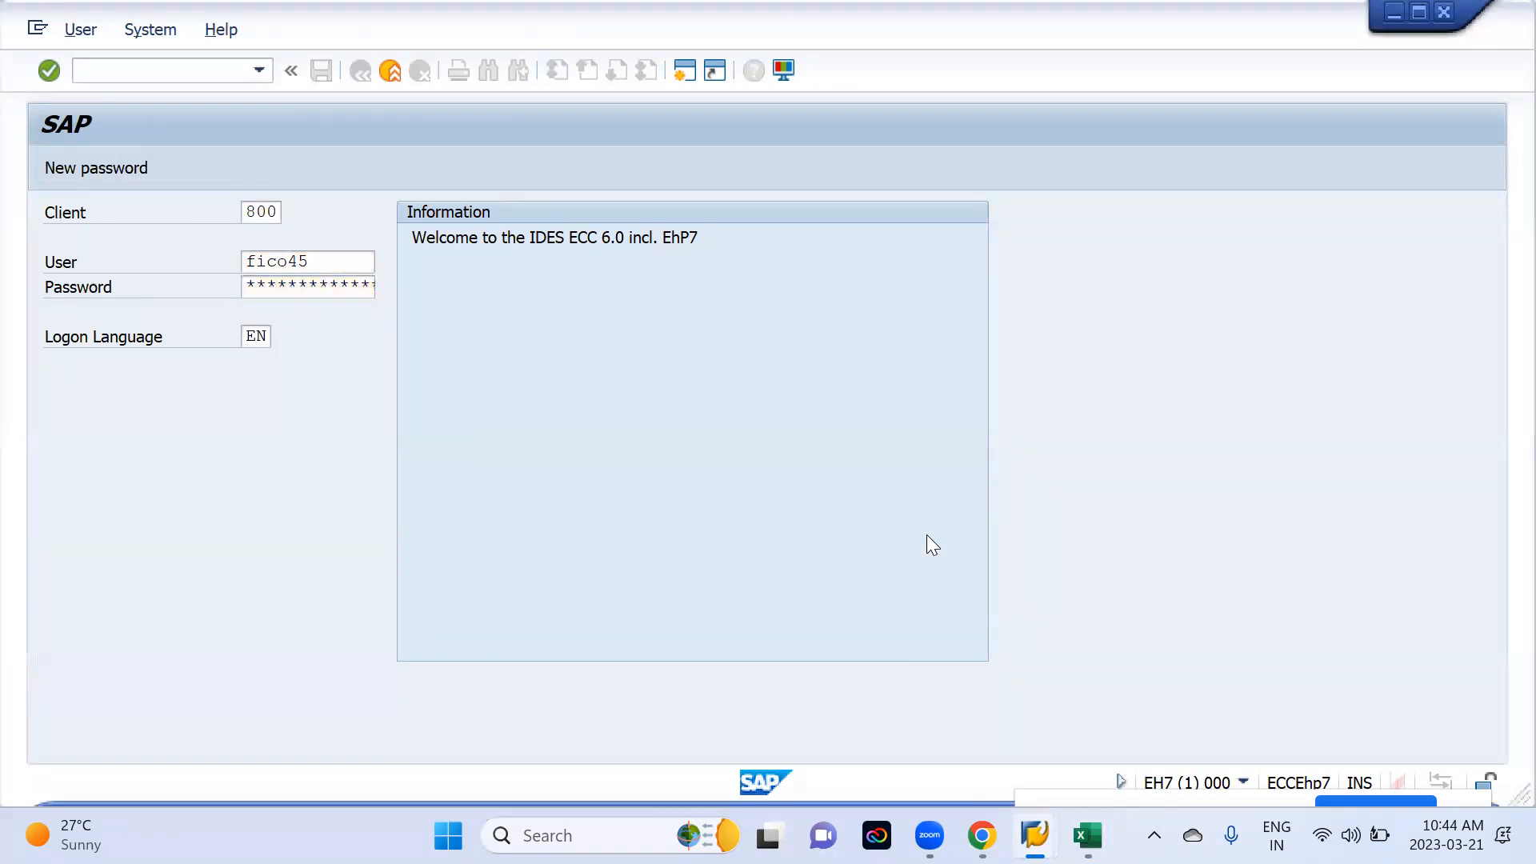
click(141, 638)
key(Return)
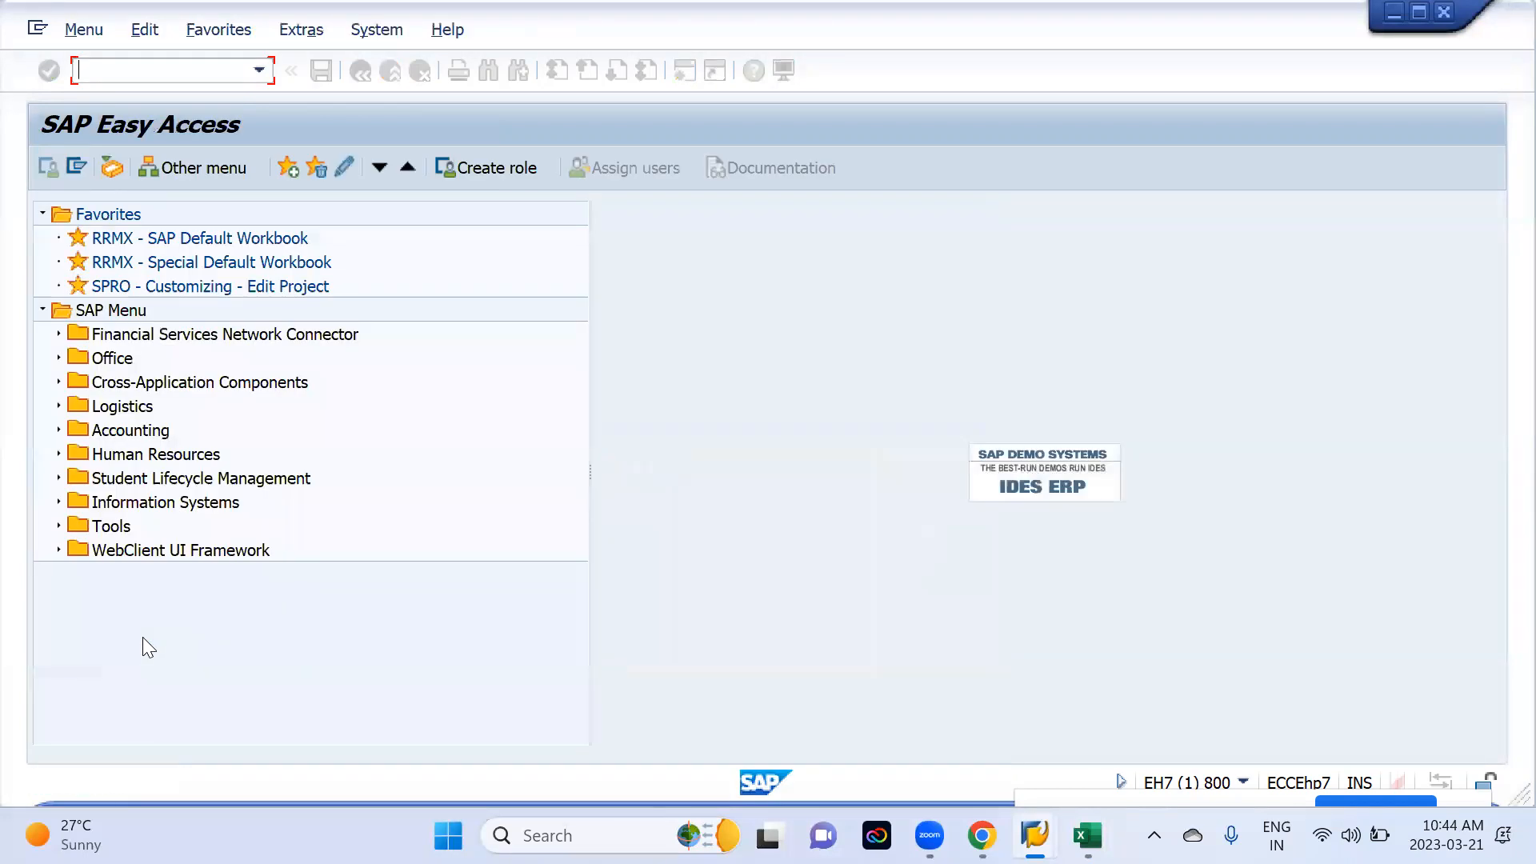
- Open the Terms of Payment maintenance view (OBB8) and start a new entry with the payment terms key MML1
key(alt+Tab)
key(Escape)
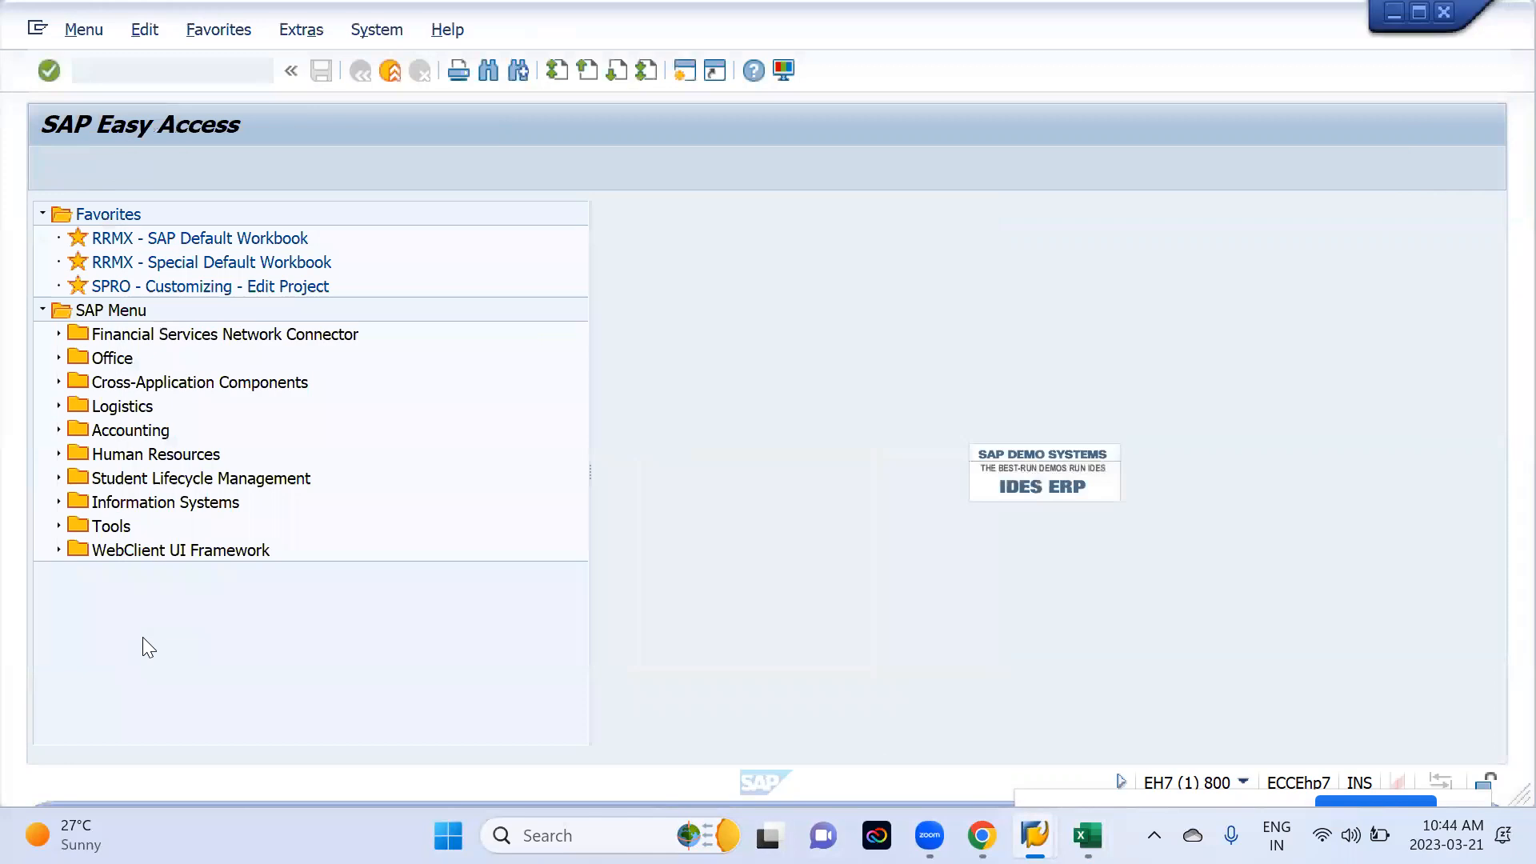
key(Down)
key(Return)
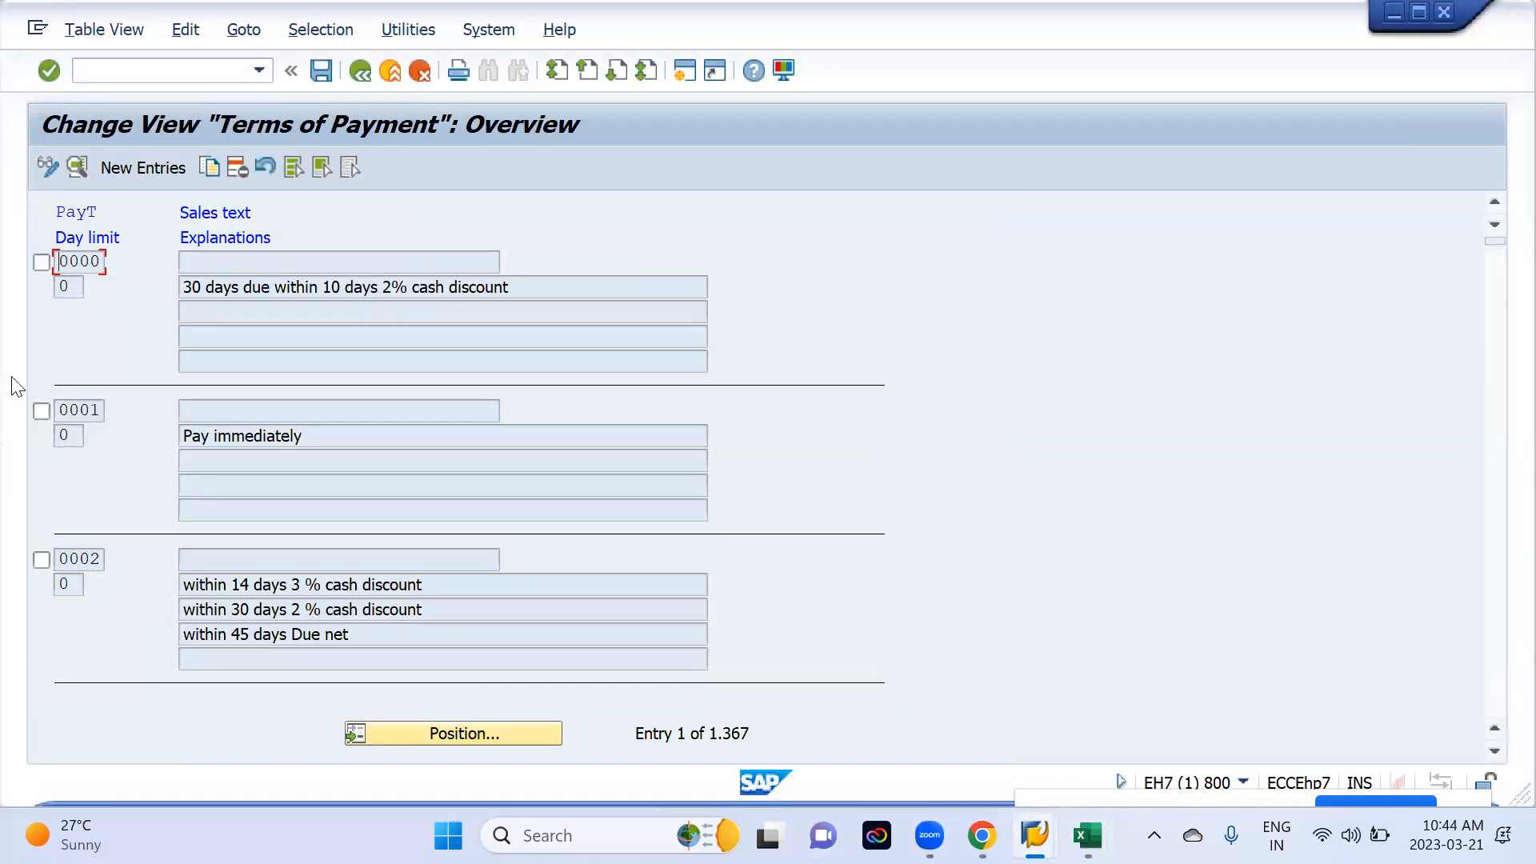
click(132, 170)
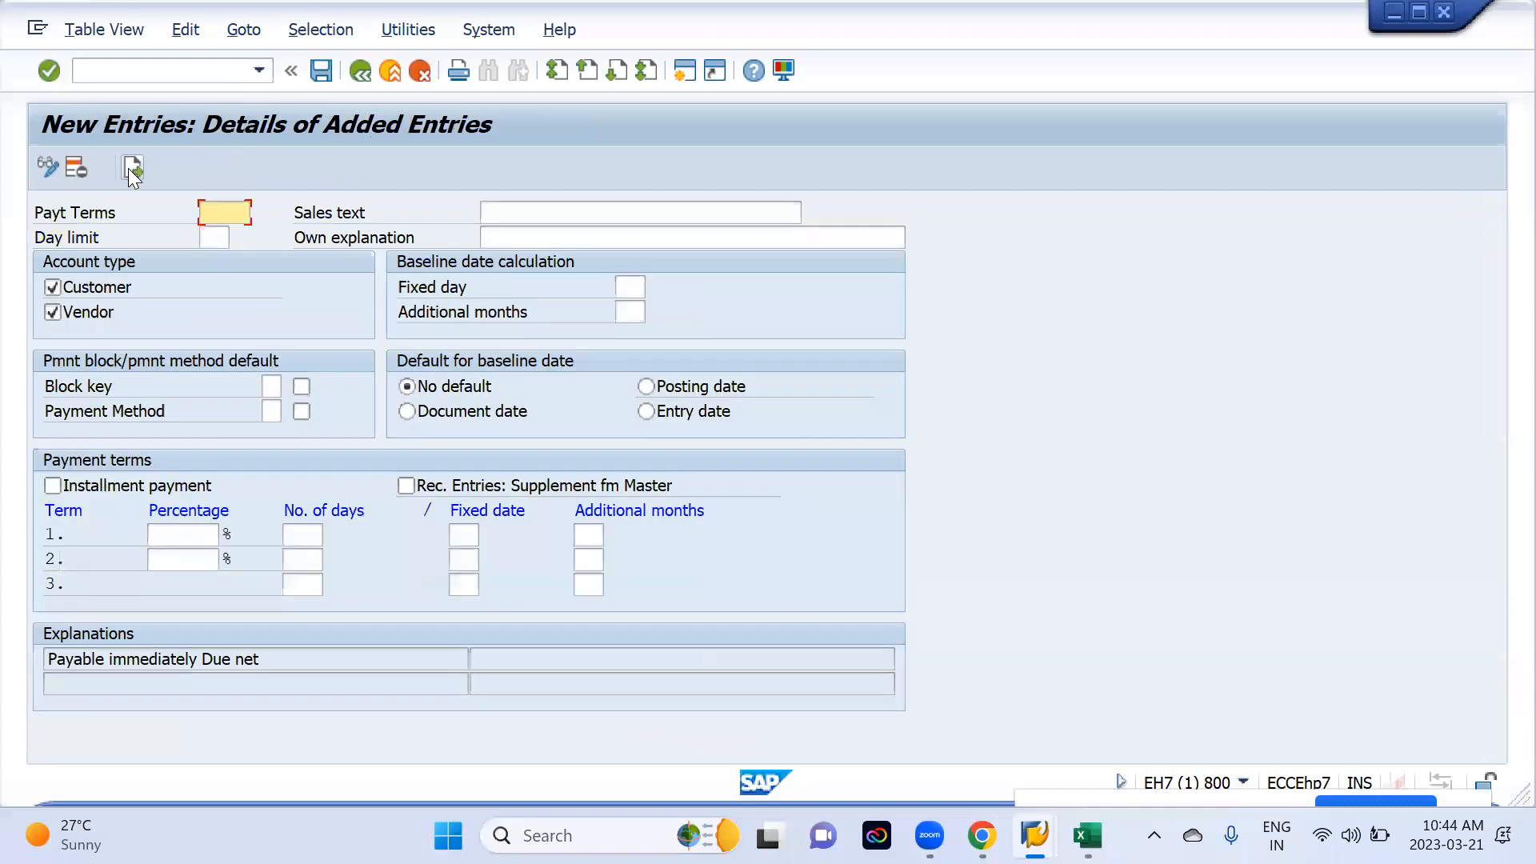
key(Down)
key(Return)
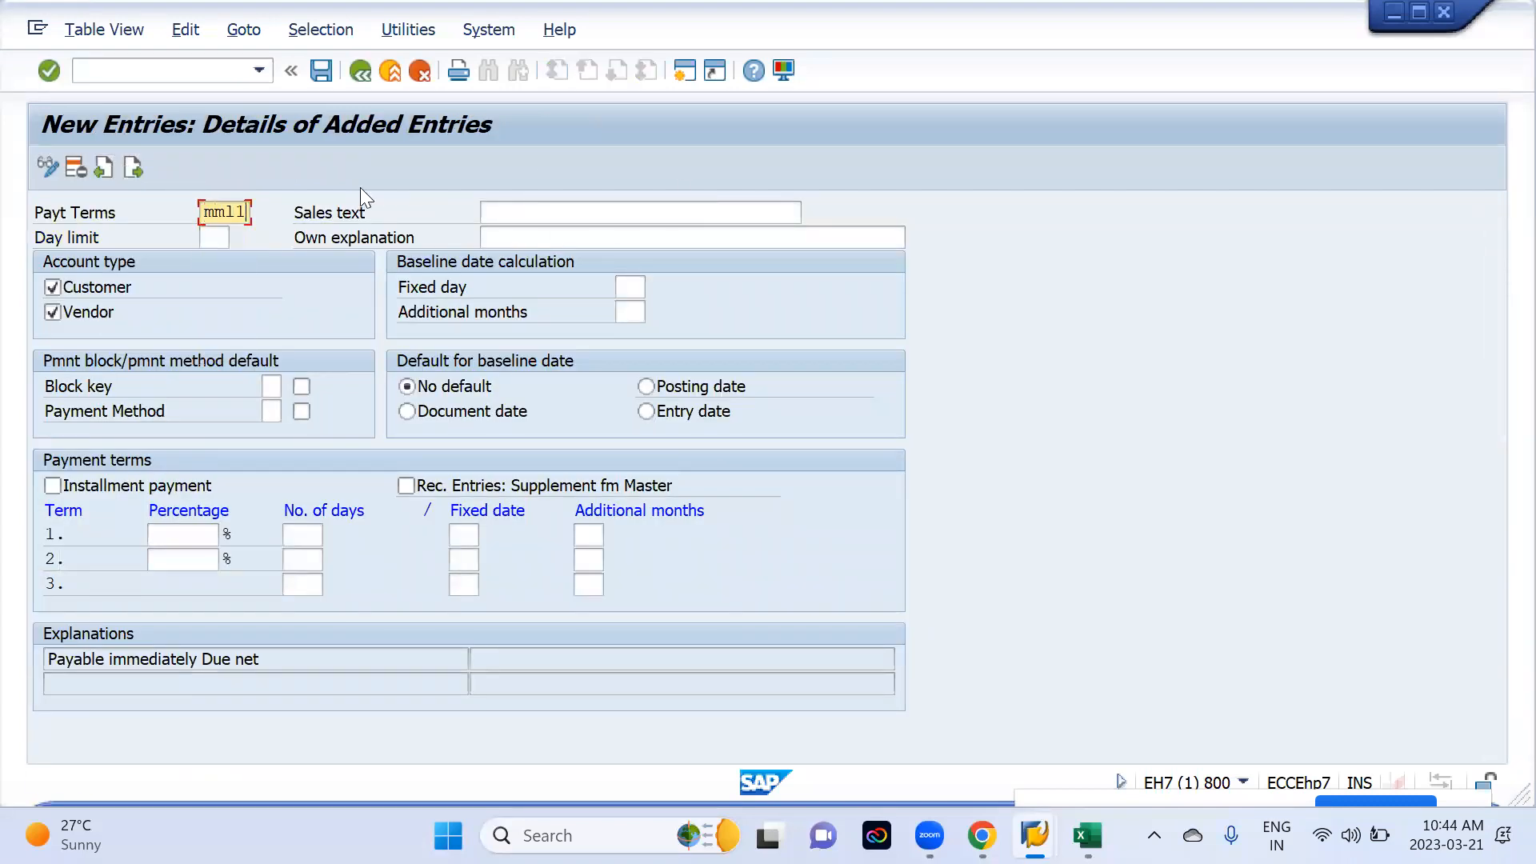
- Set the first payment term to 2% with 10 days
click(184, 534)
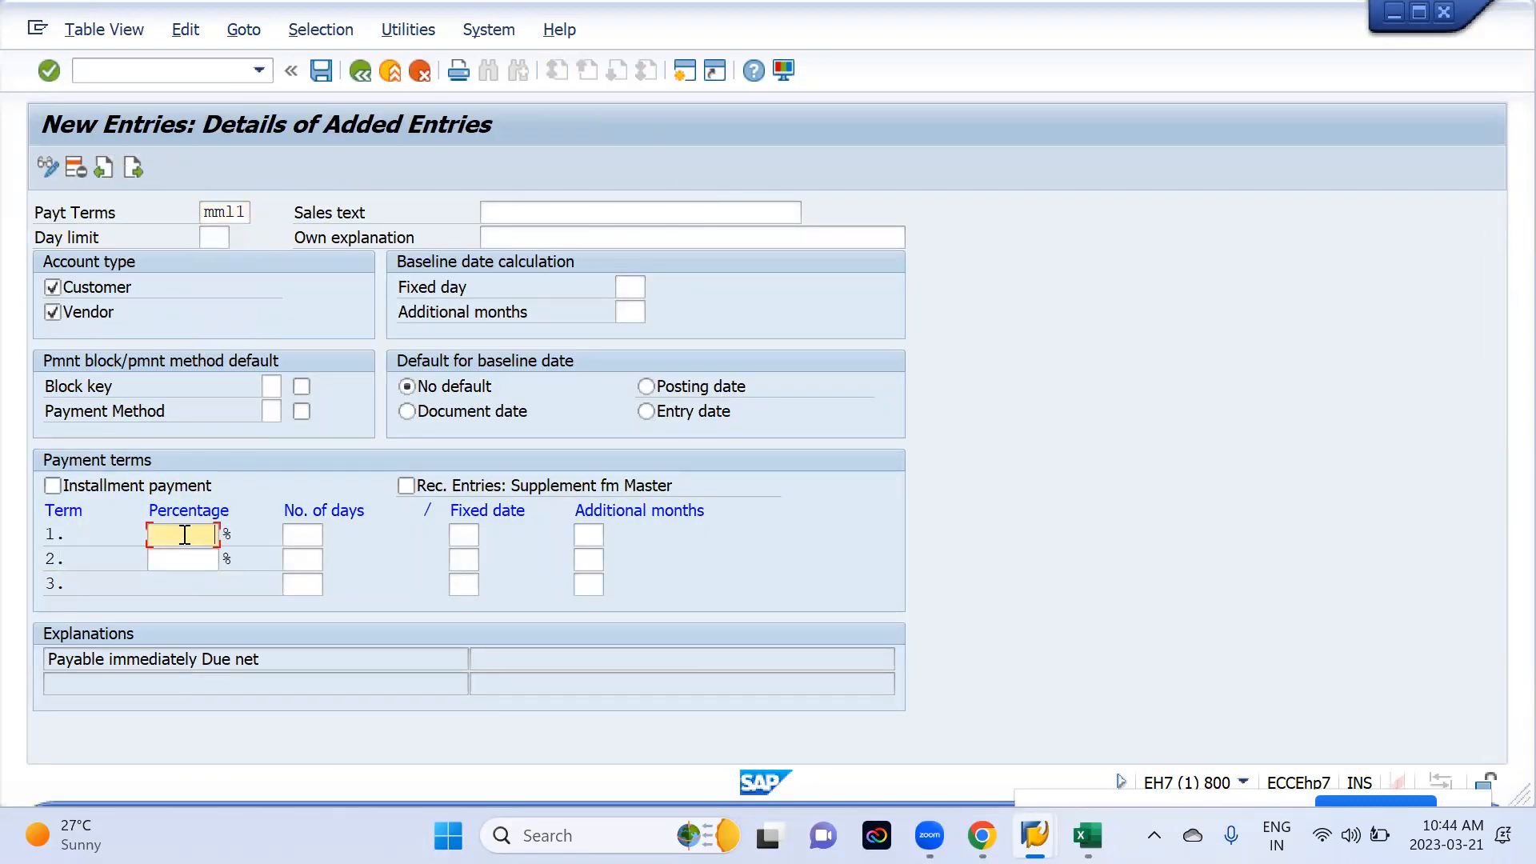
key(Down)
key(Down)
key(Up)
key(Return)
key(Tab)
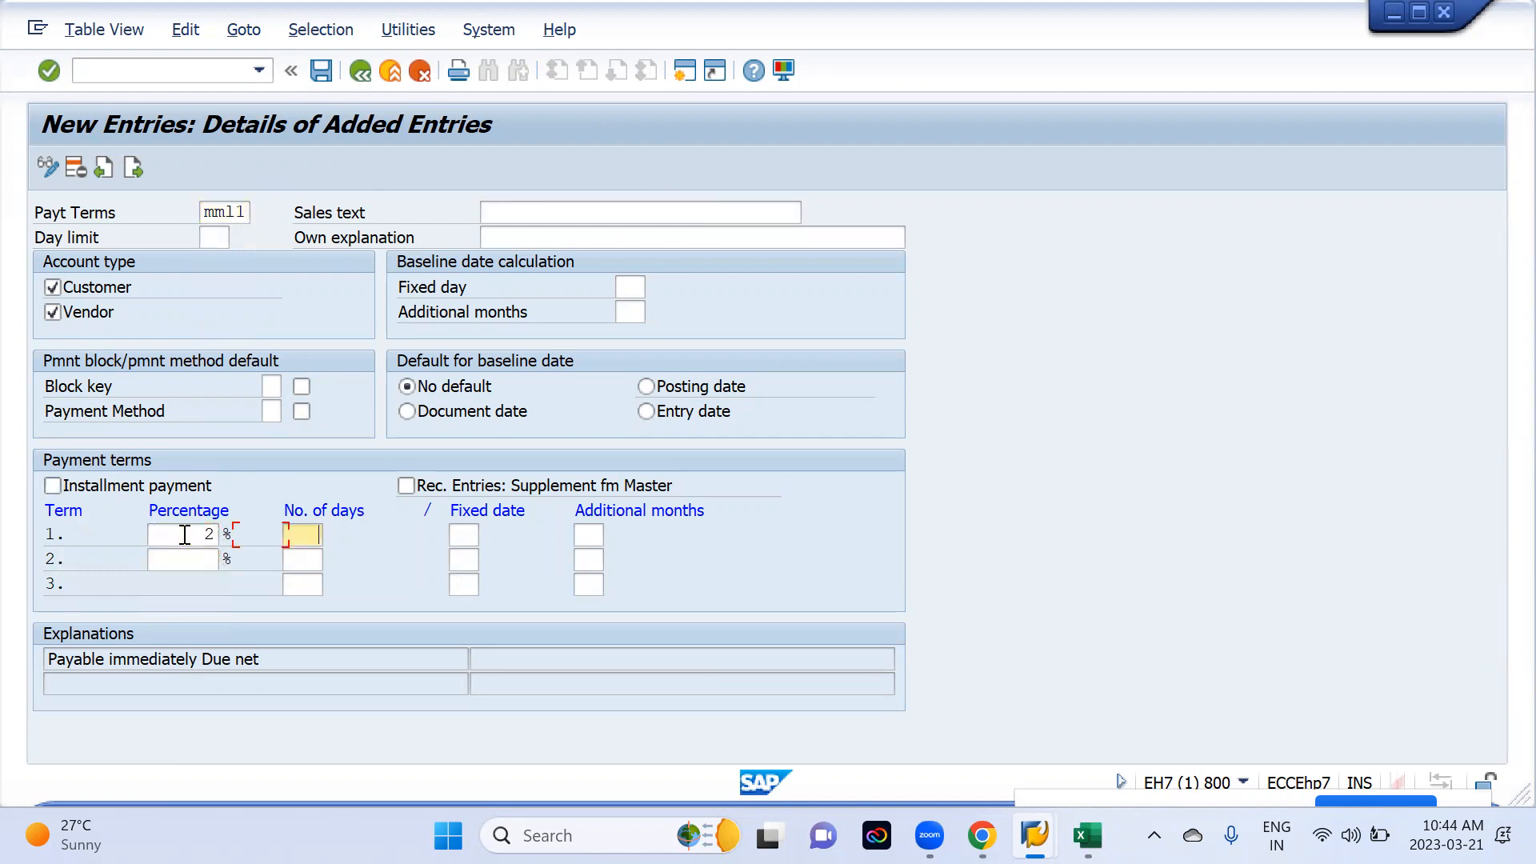
key(Down)
key(Return)
key(Tab)
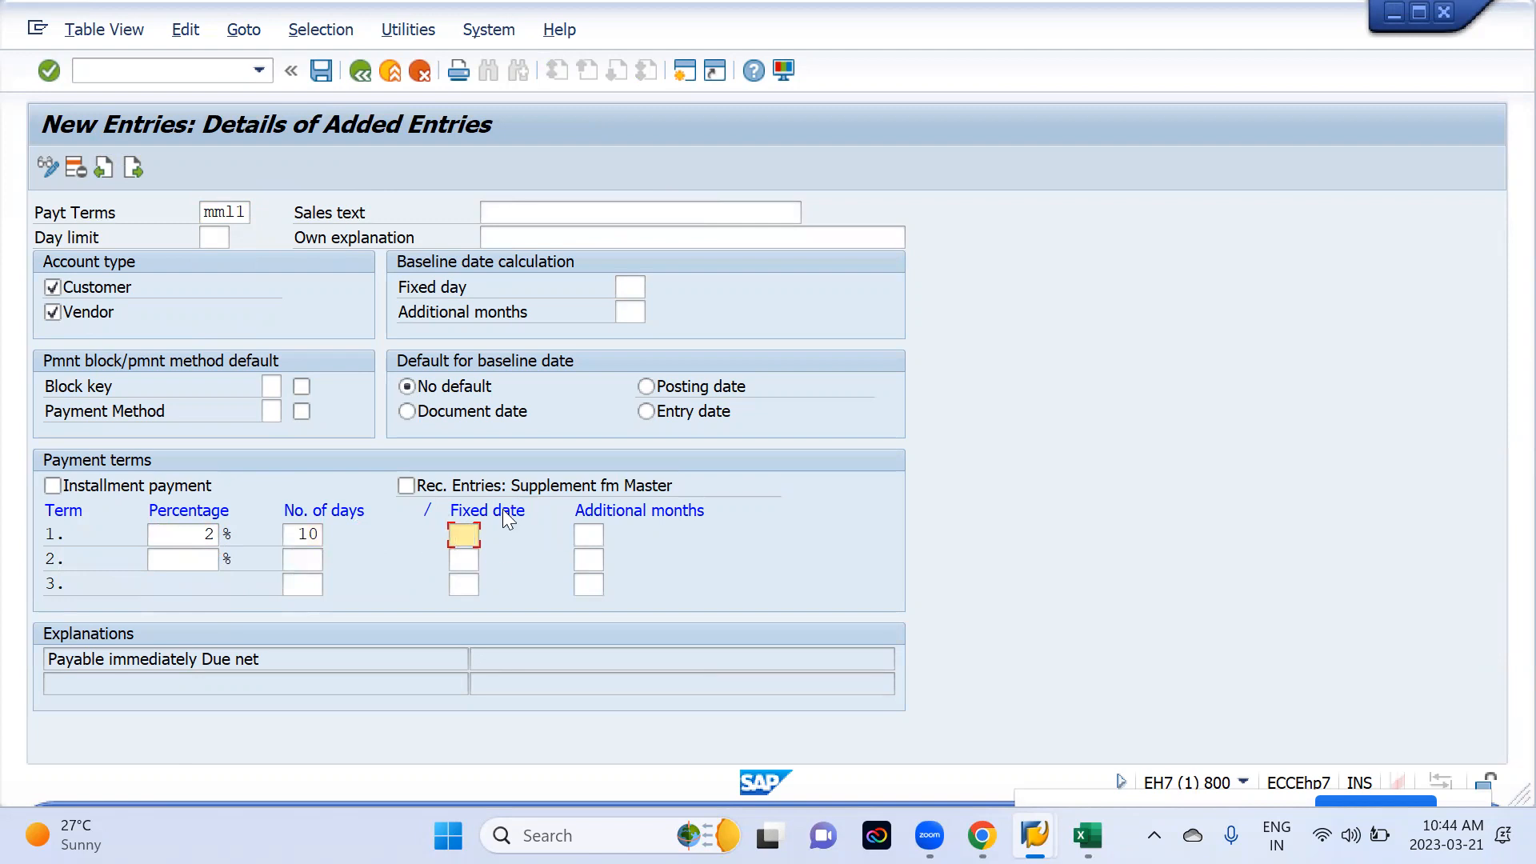
- Set the second payment term to 1% with 20 days and the third to 30 days, and save the entry
click(198, 560)
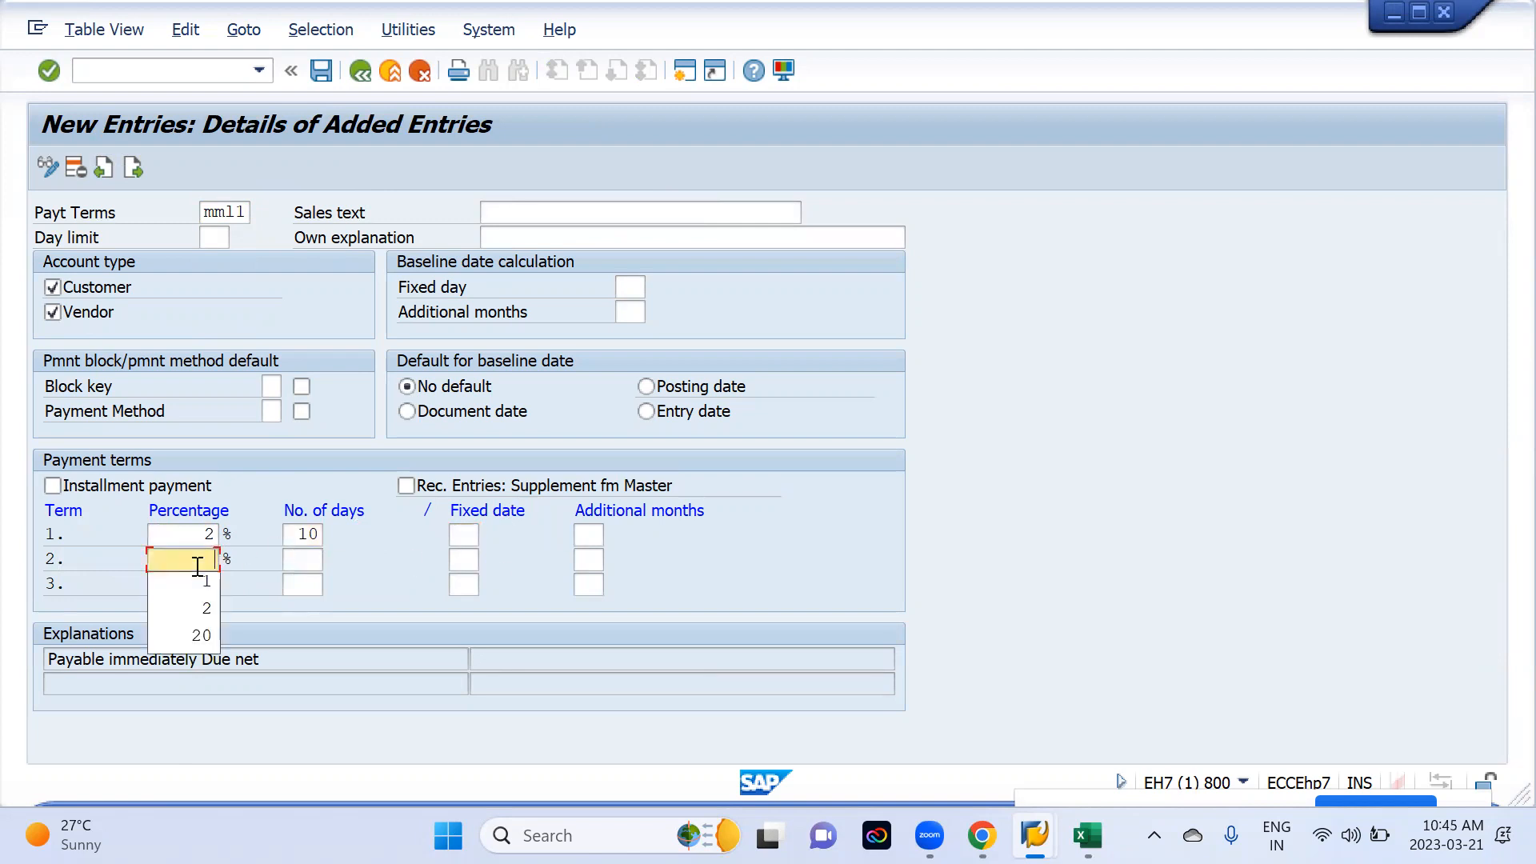
key(Down)
key(Return)
key(Tab)
text(20)
key(Tab)
text(30)
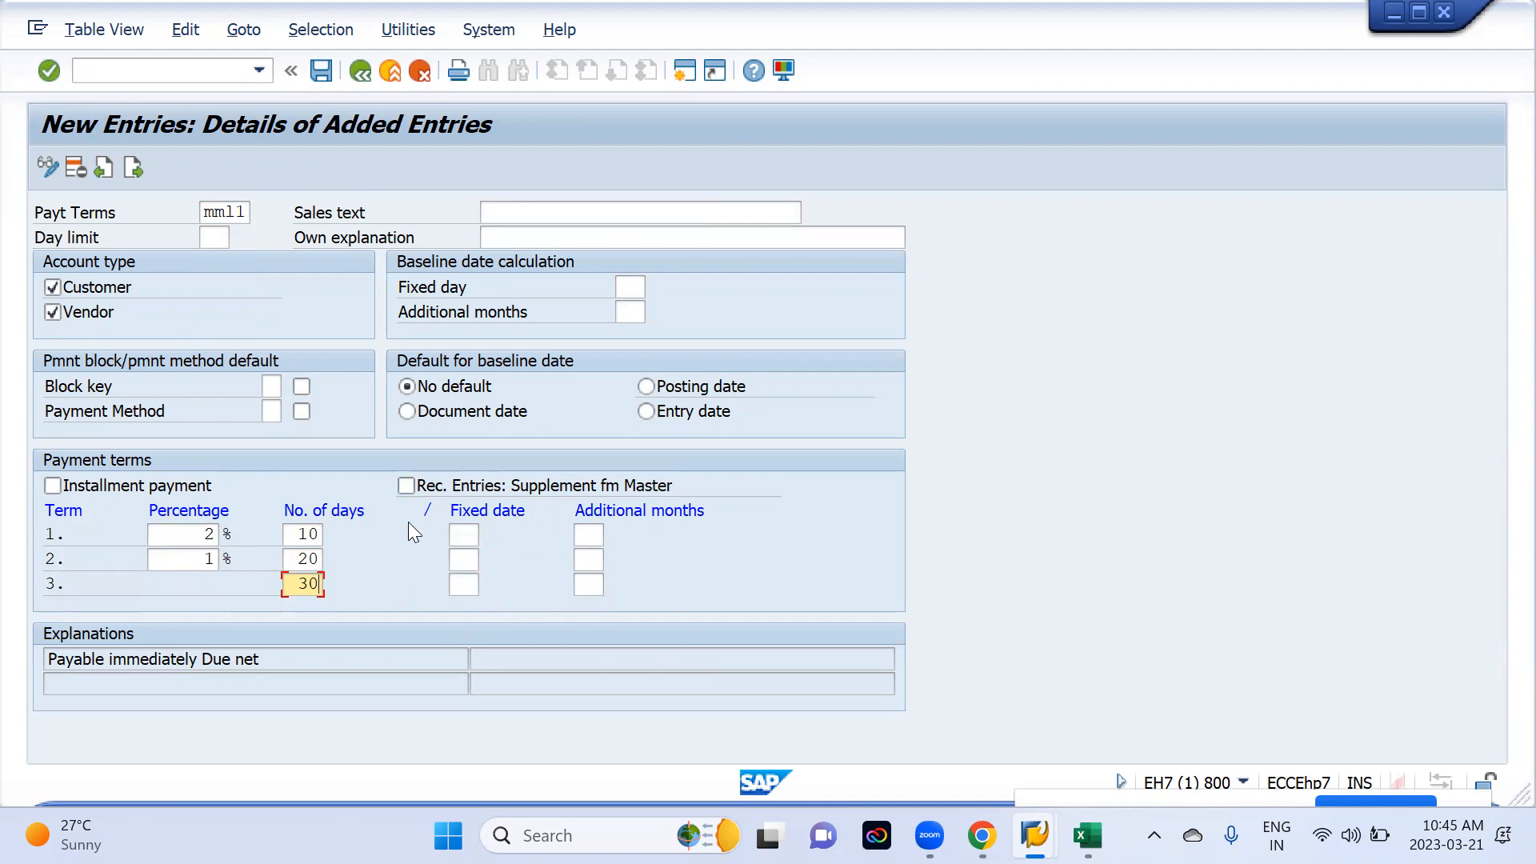
key(Return)
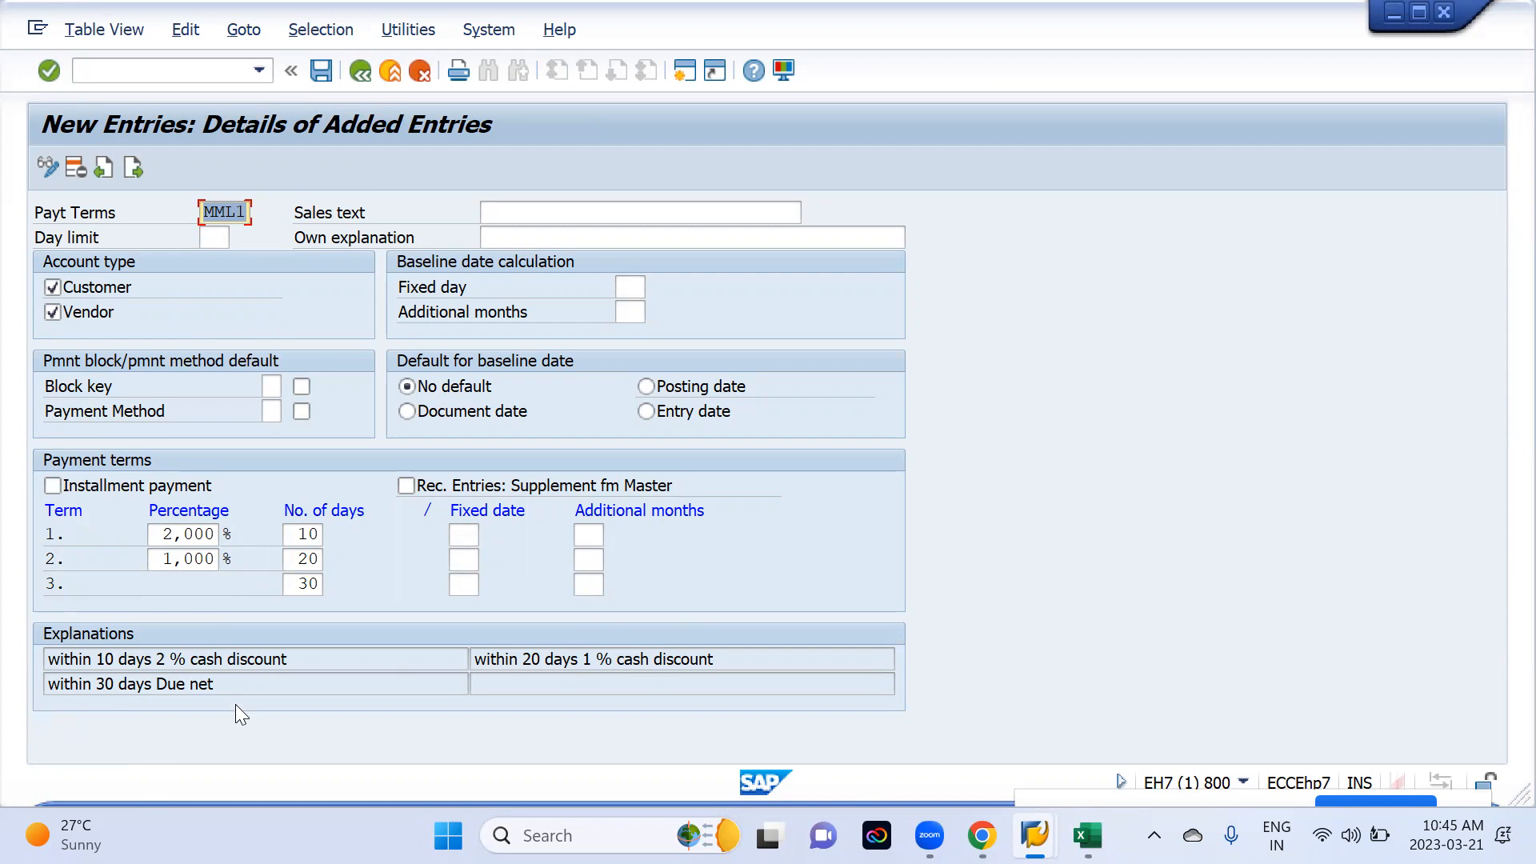
click(320, 70)
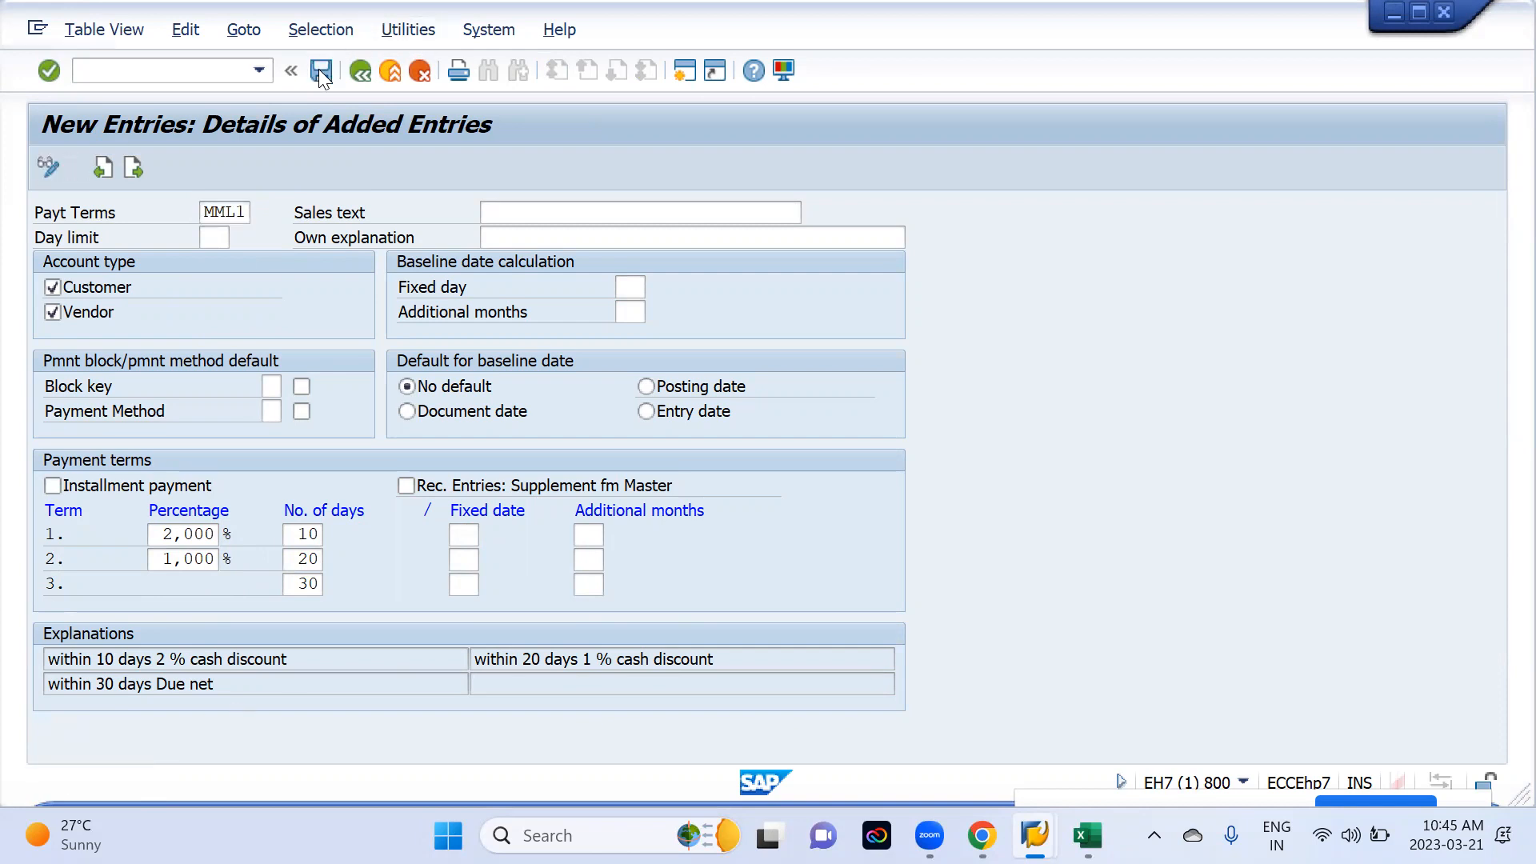
key(Return)
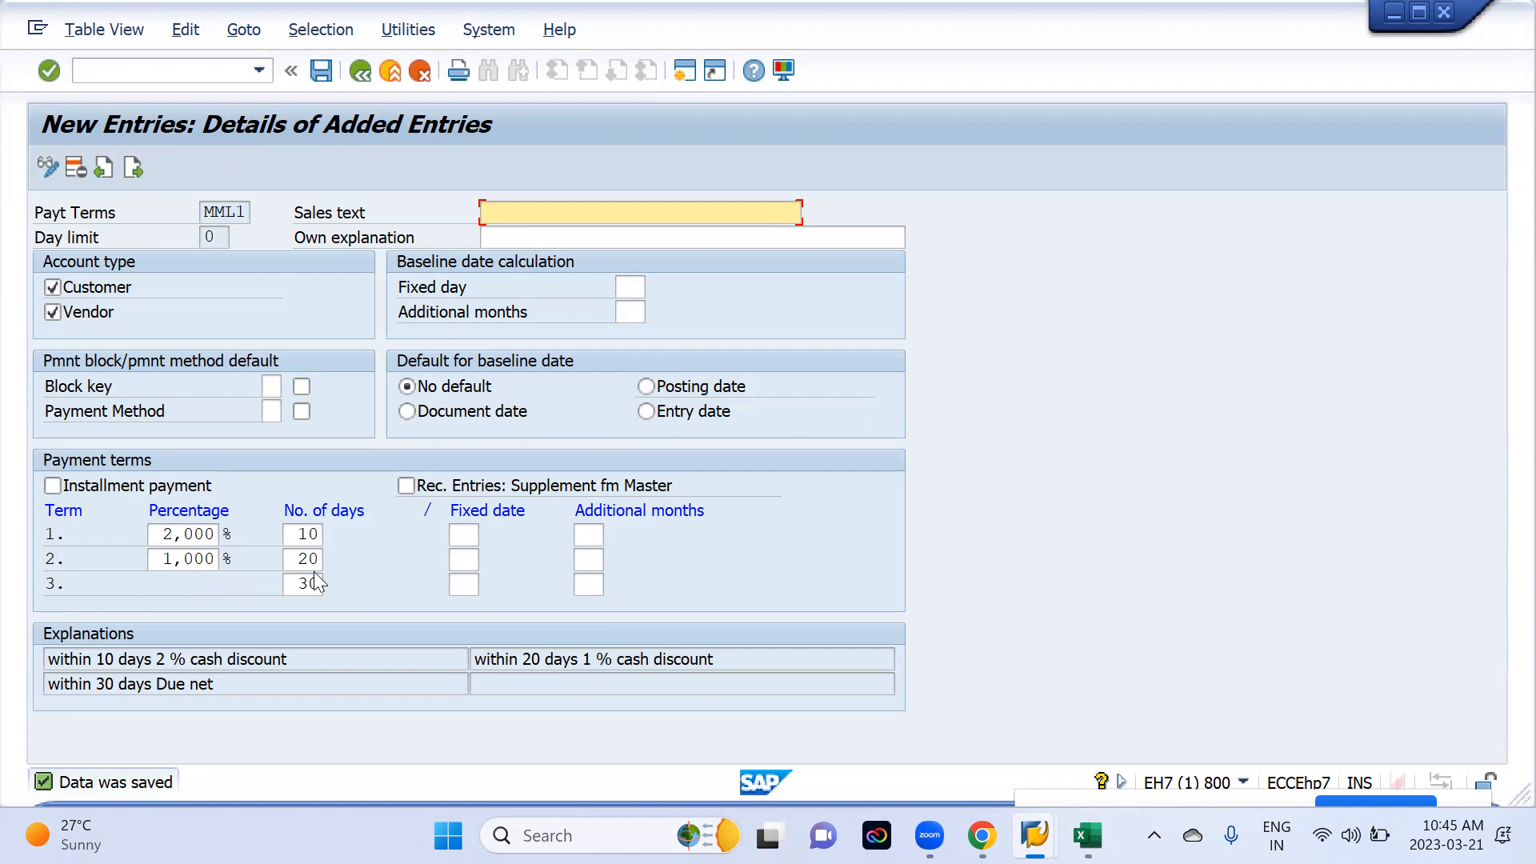
- Review sections 26 to 28 of the accounts payable notes in Excel, through FB60 purchase invoice posting with payment terms, and return to SAP
key(alt+Tab)
key(alt+Tab)
key(alt+Tab)
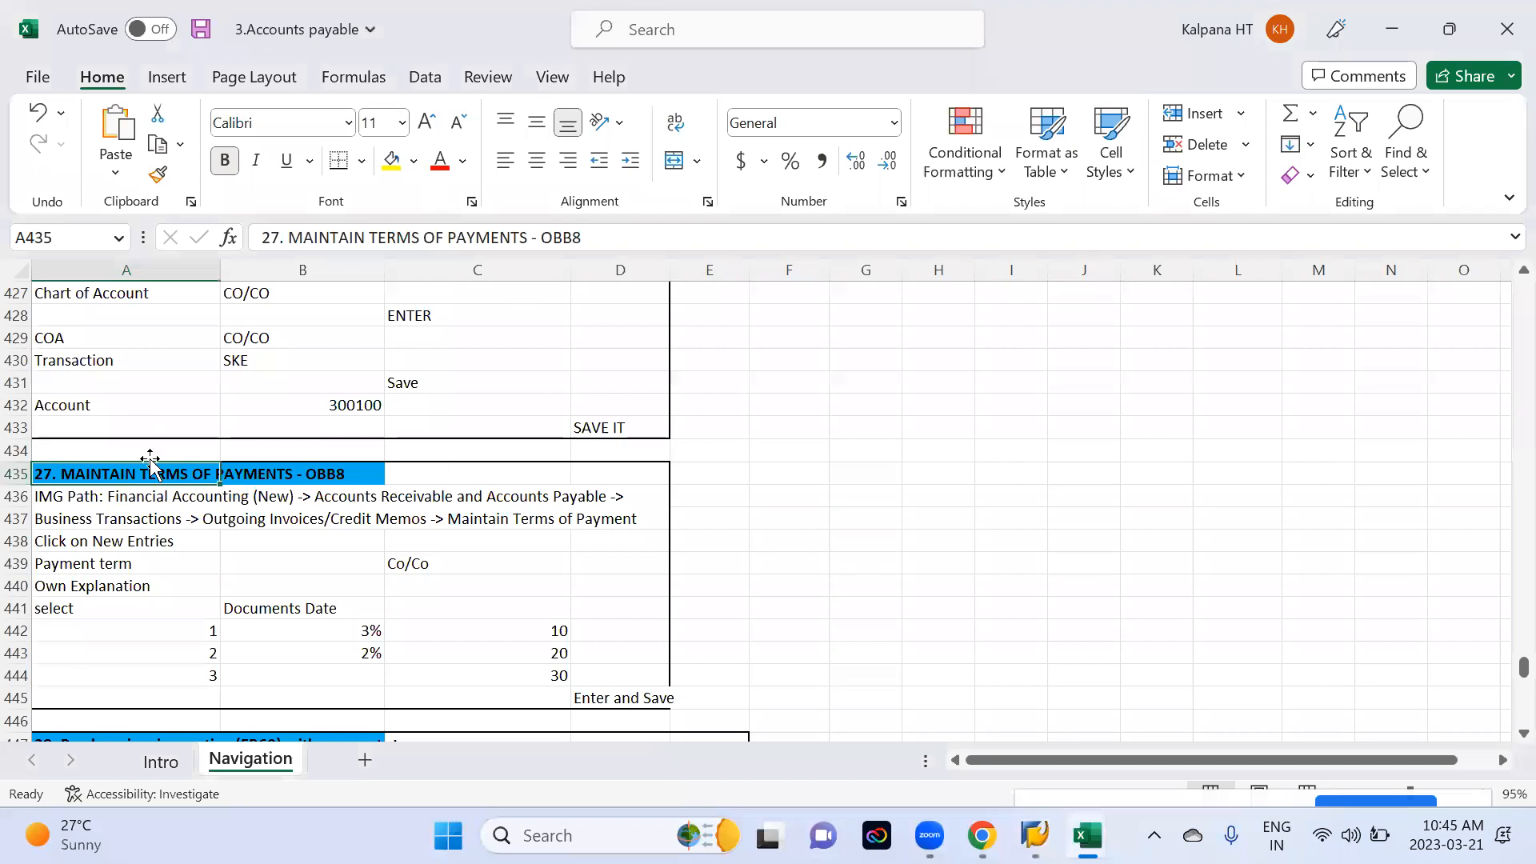
scroll(332, 432, up, 5)
scroll(333, 432, down, 2)
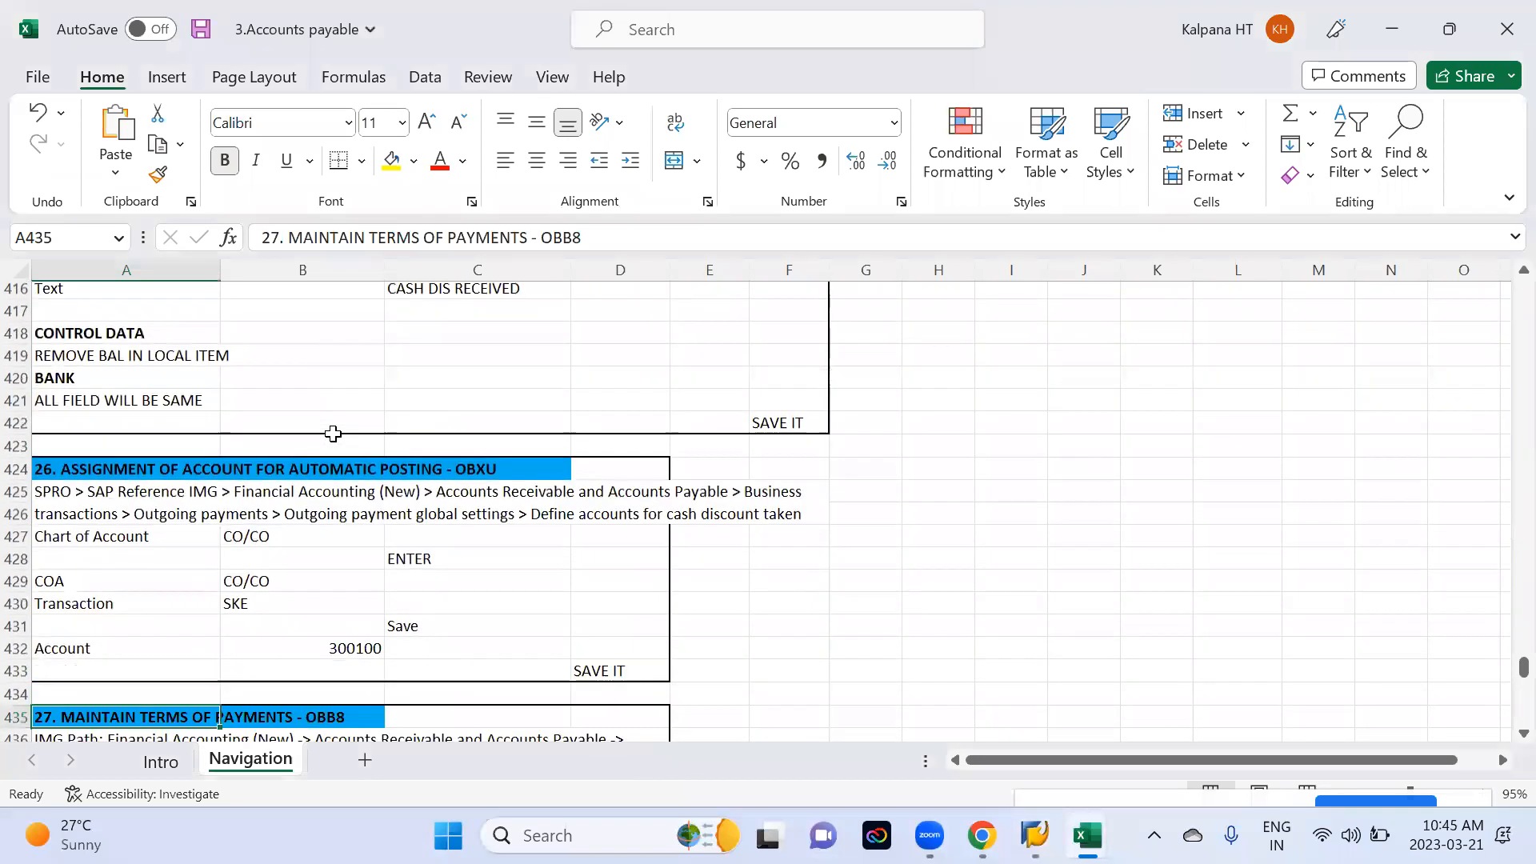
scroll(333, 432, down, 1)
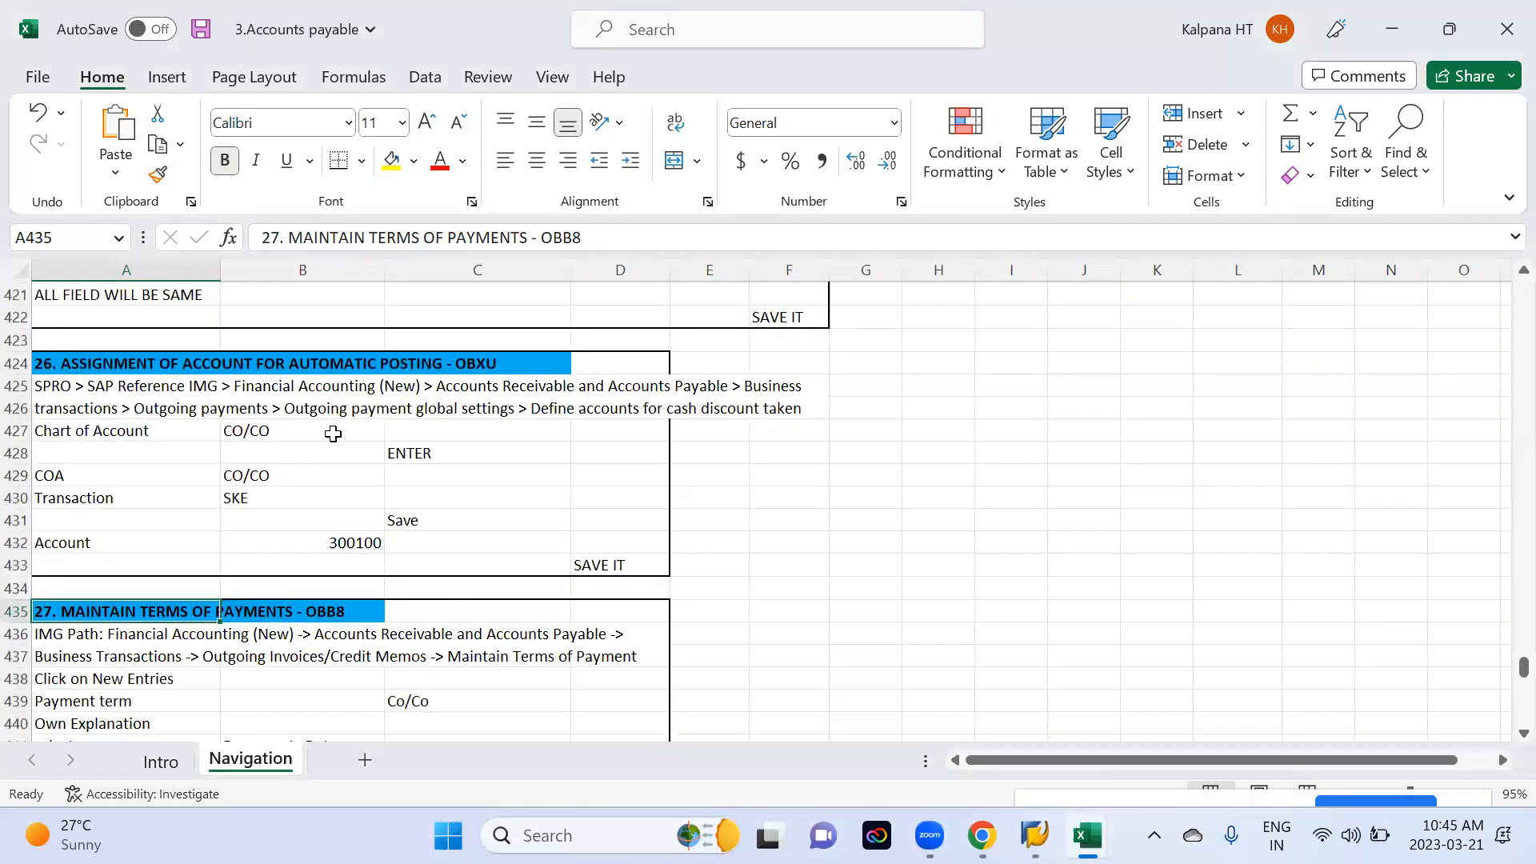
scroll(333, 432, down, 4)
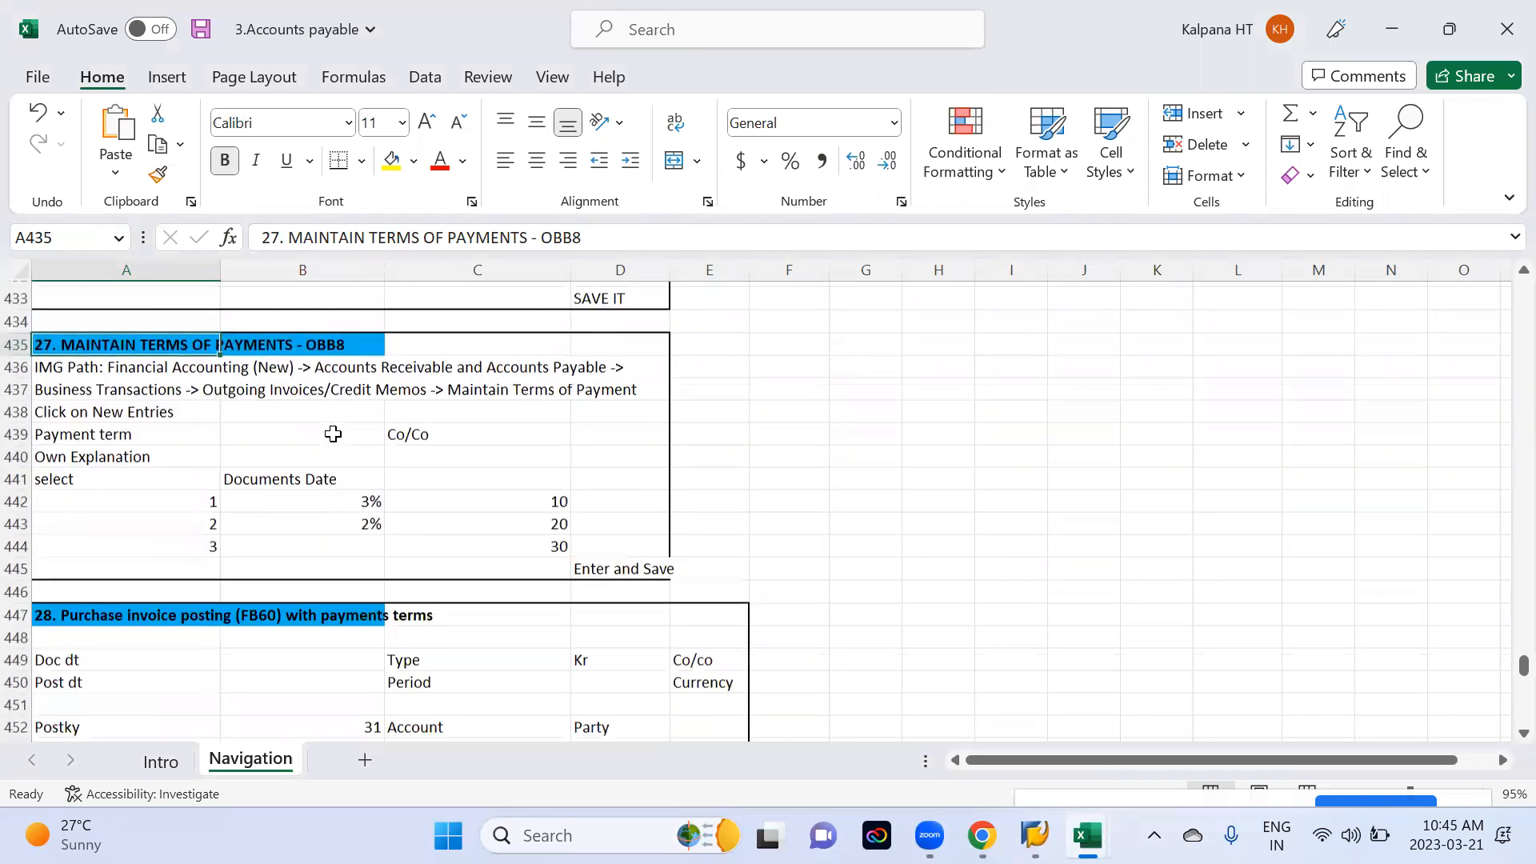
scroll(332, 433, down, 3)
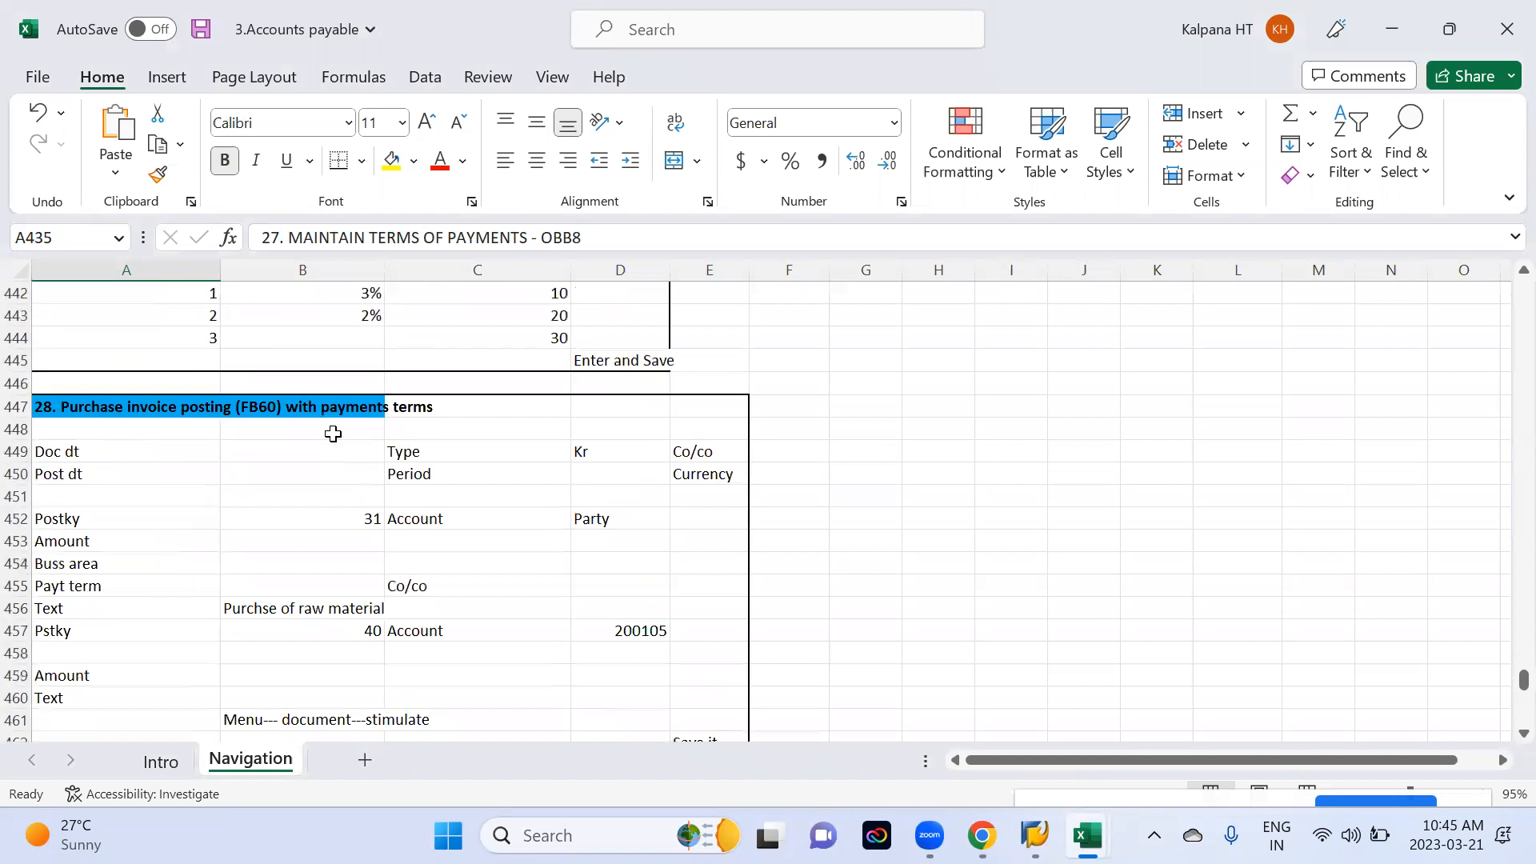
key(alt+Tab)
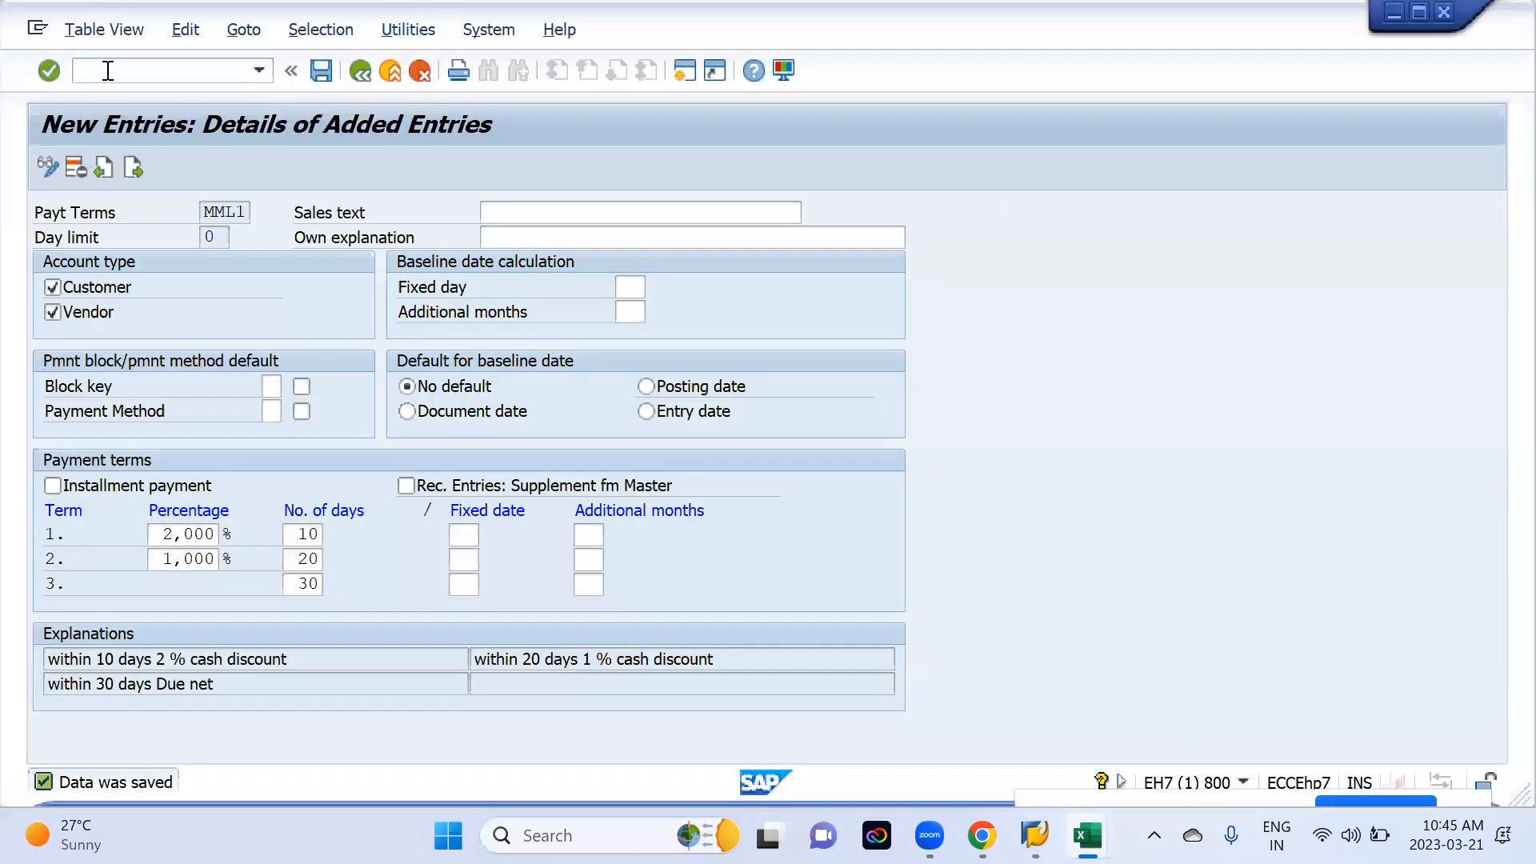
- Open vendor invoice entry (FB60) for company code MML1 and set the invoice date to 21.03.2023, keeping Monika Enterprises as vendor
click(108, 70)
text(/nfb6)
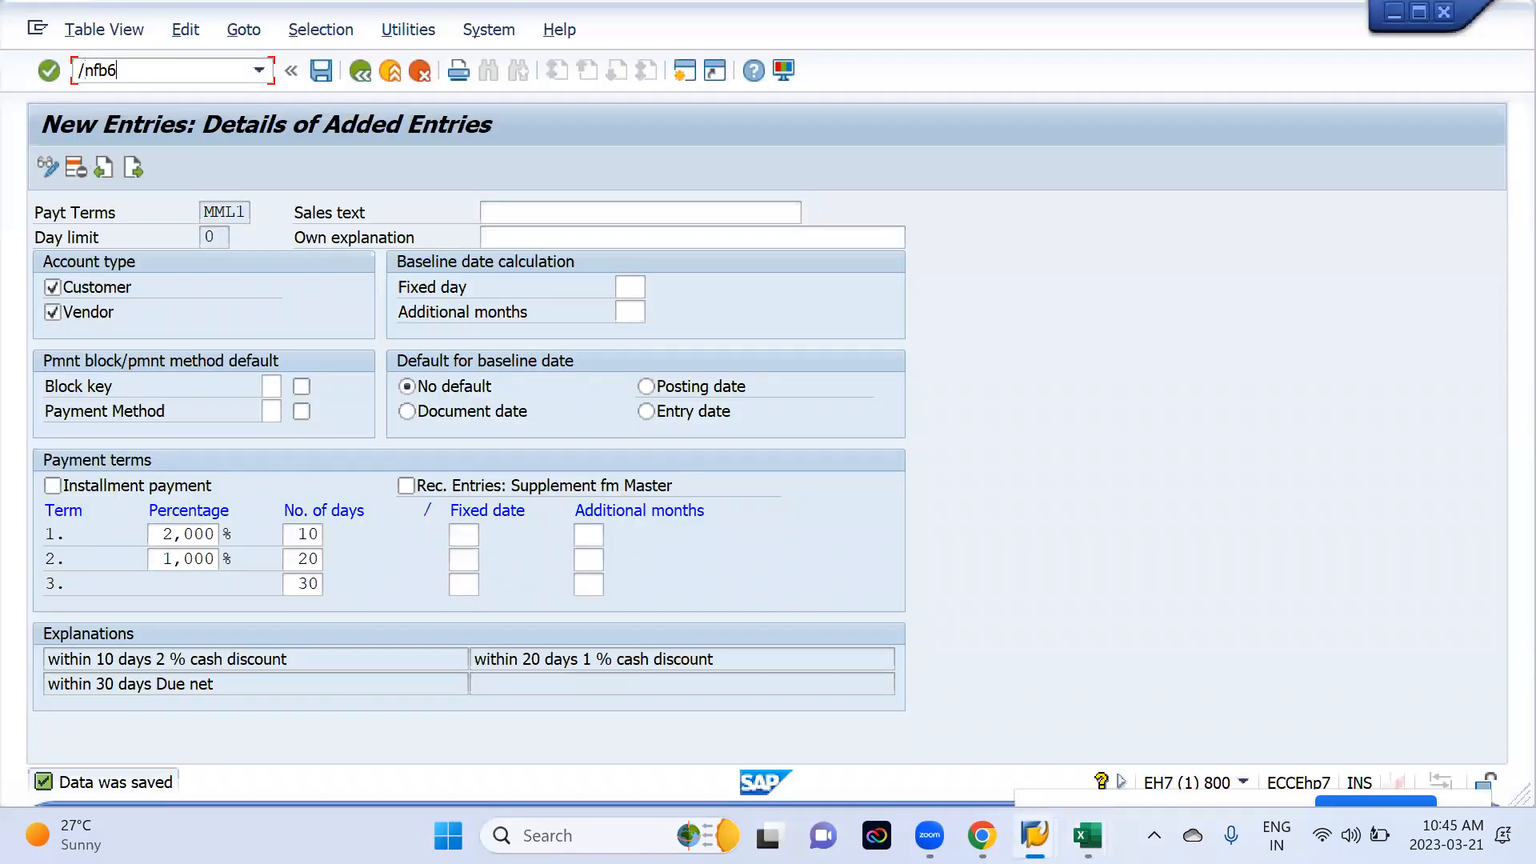
key(Return)
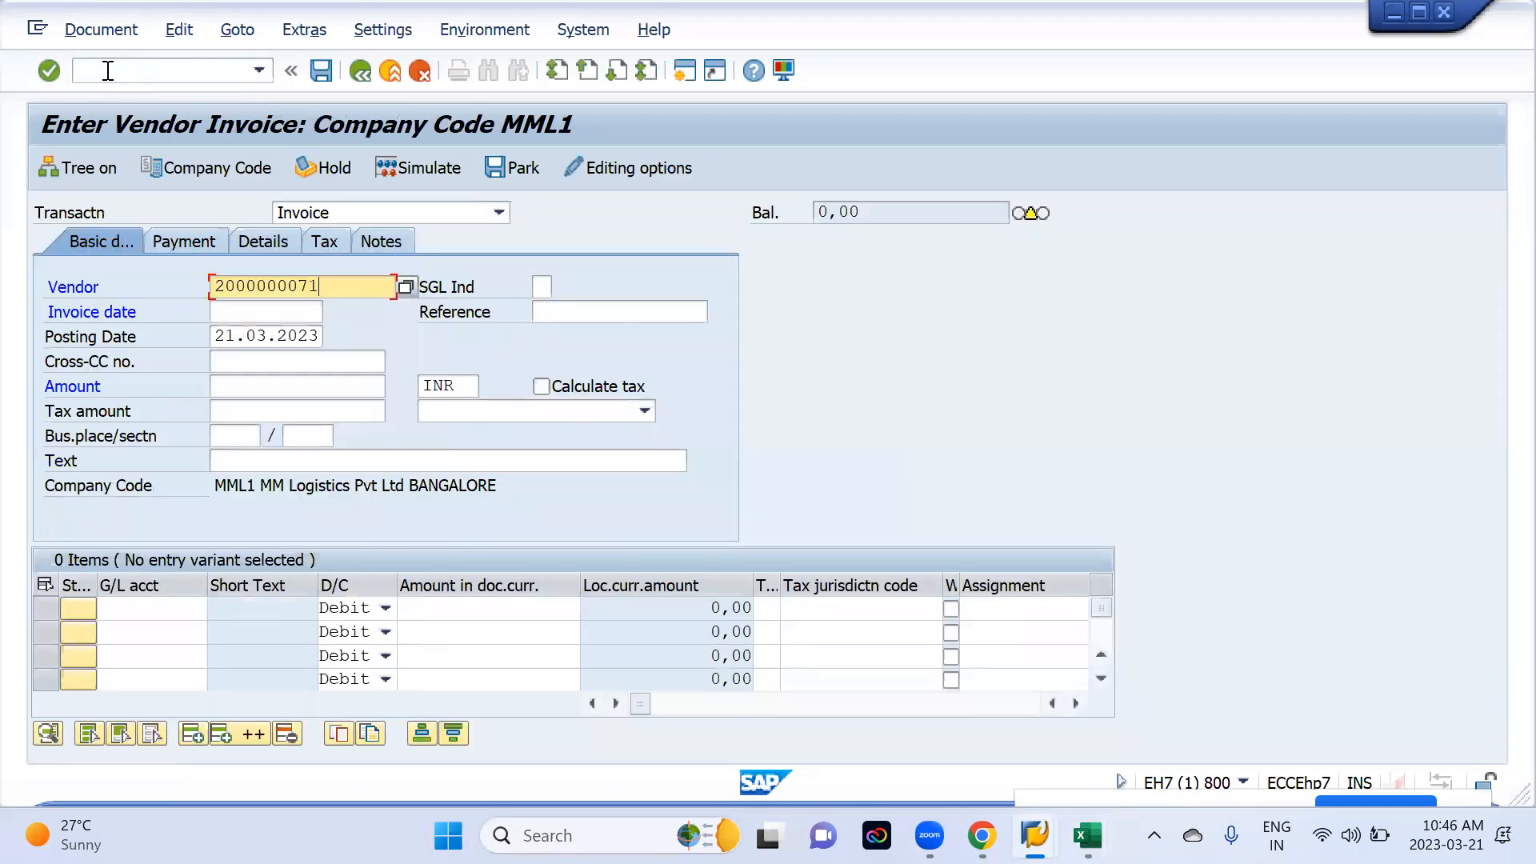
key(Tab)
key(space)
key(Down)
key(Return)
key(Tab)
key(Tab)
key(Tab)
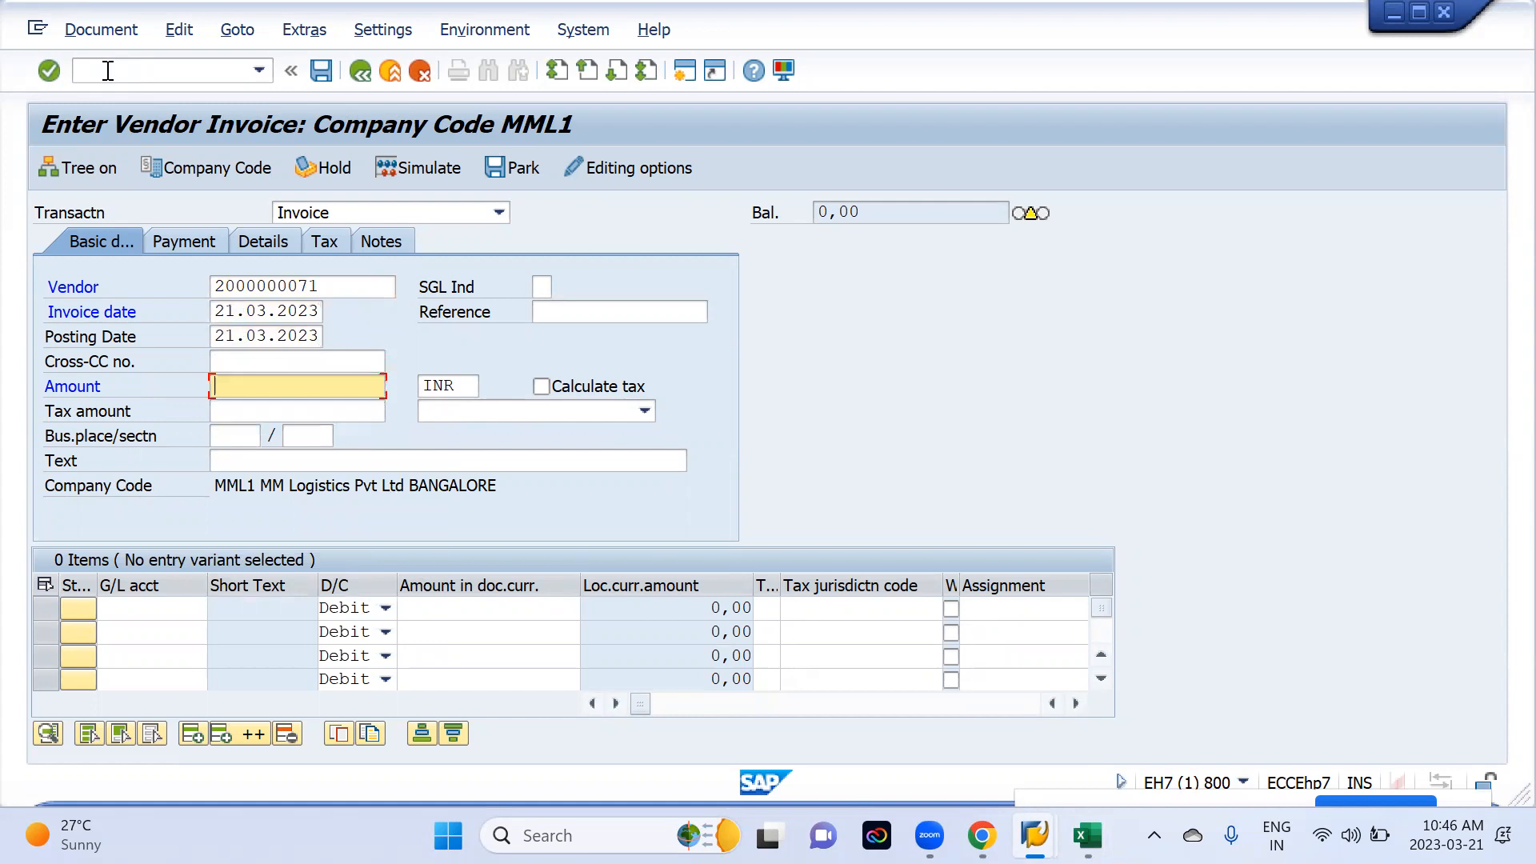
- Set the invoice amount to 60000 INR and add a debit line of 60000 on the raw material inventory G/L account
text(50)
key(BackSpace)
key(BackSpace)
text(60000)
click(197, 611)
key(Down)
key(Return)
key(Tab)
key(Tab)
text(60000)
key(Return)
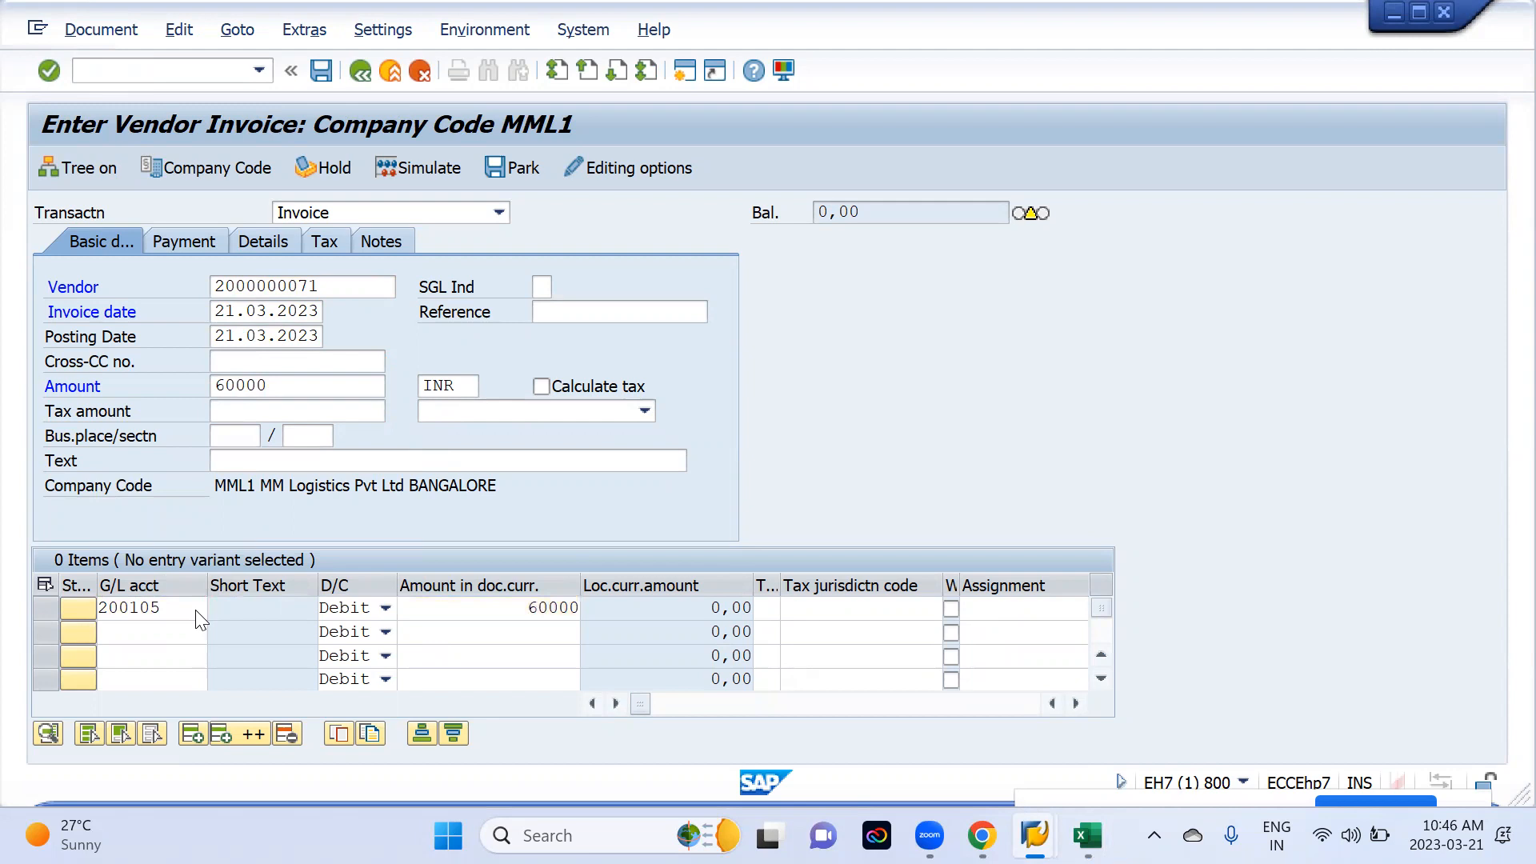
- Replace the invoice's payment terms with MML1 in the payment data and accept the change
click(193, 243)
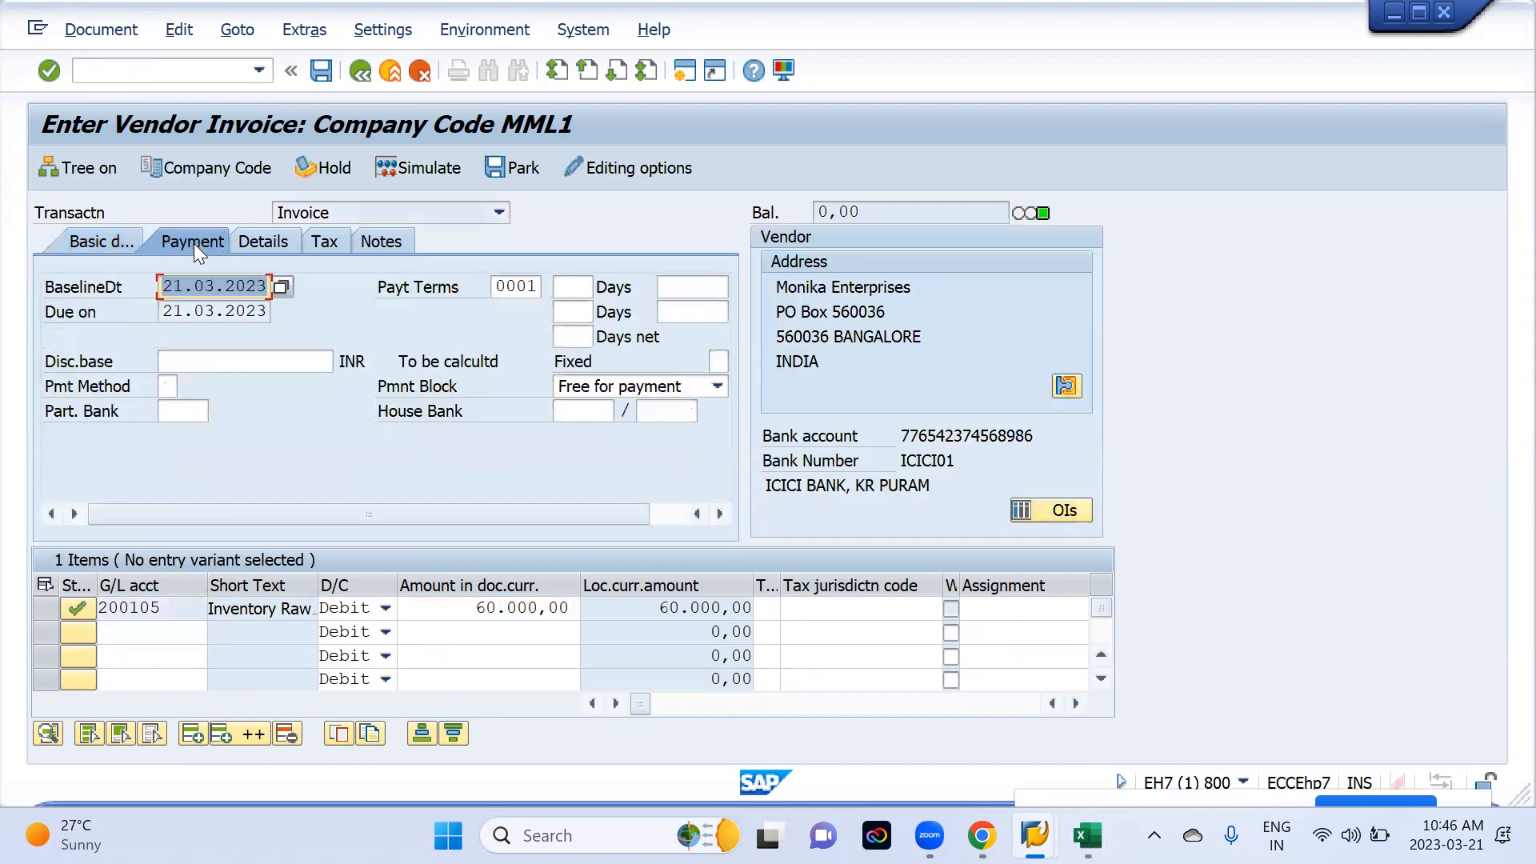
click(533, 286)
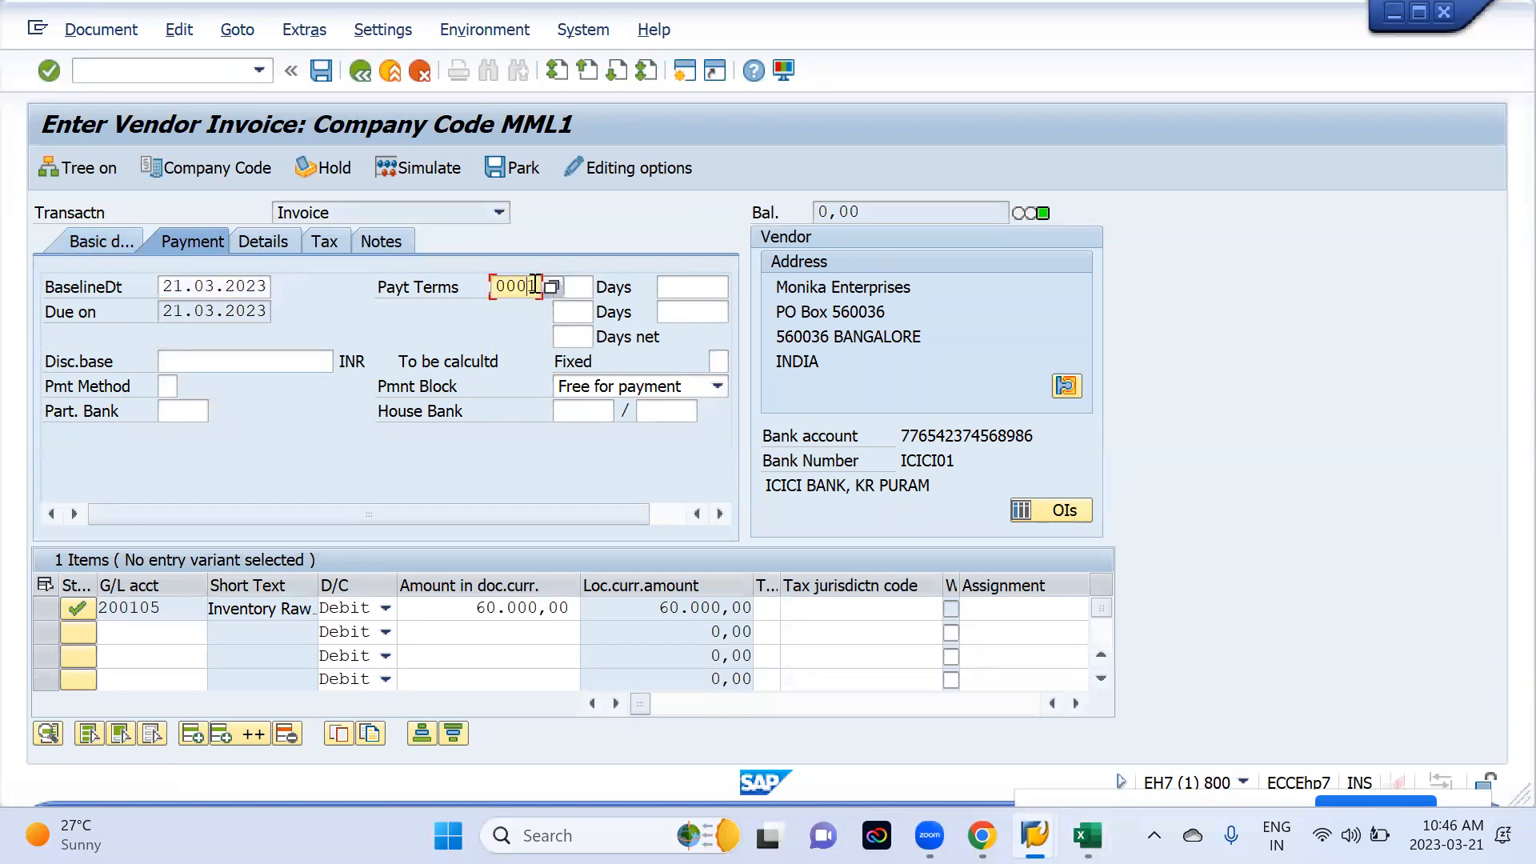
key(BackSpace)
key(BackSpace)
key(BackSpace)
key(BackSpace)
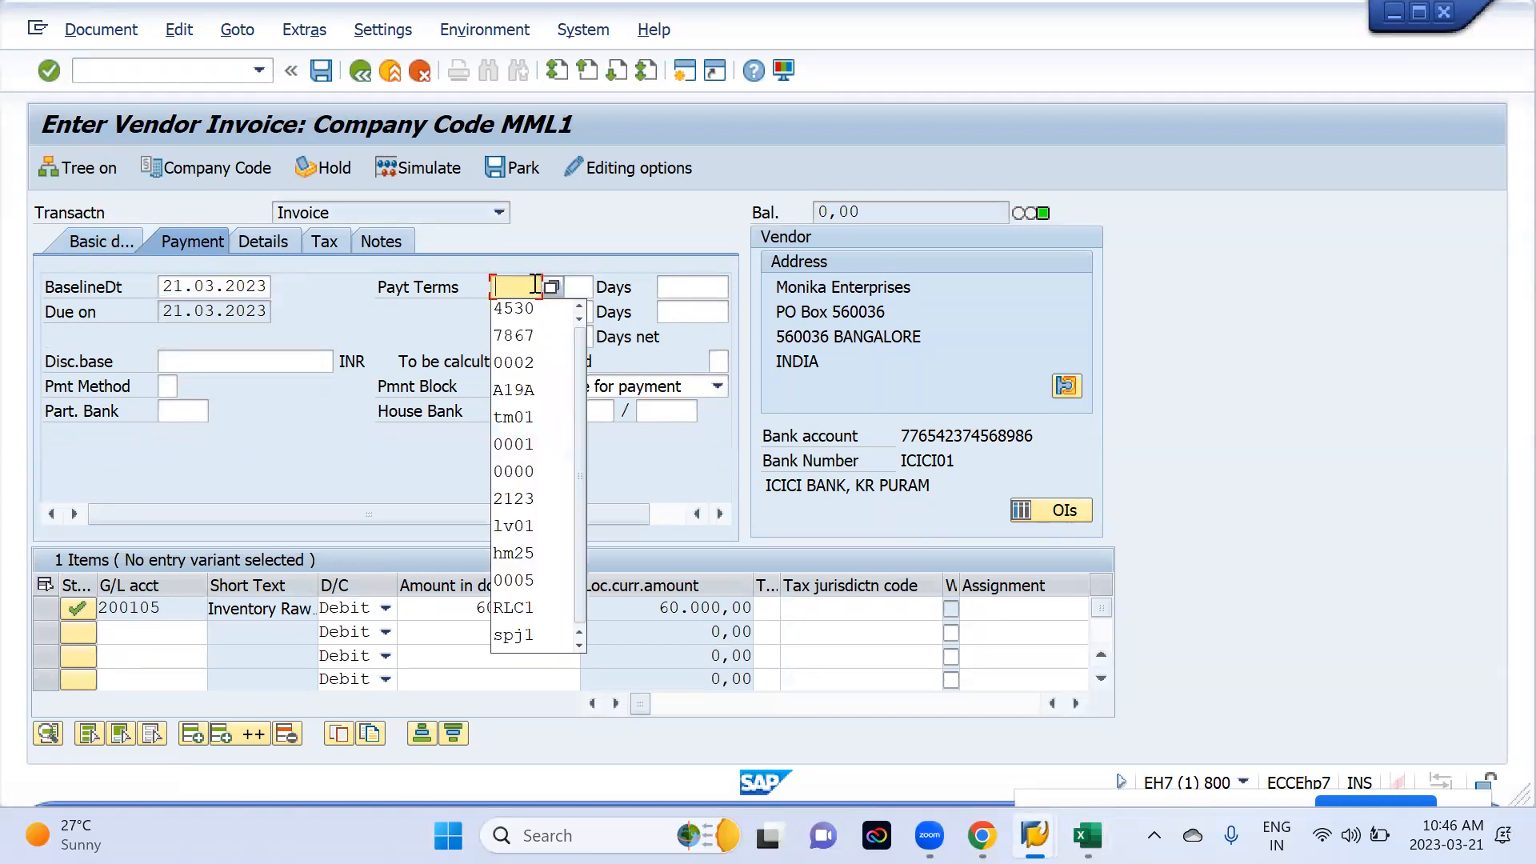
text(mml1)
key(Return)
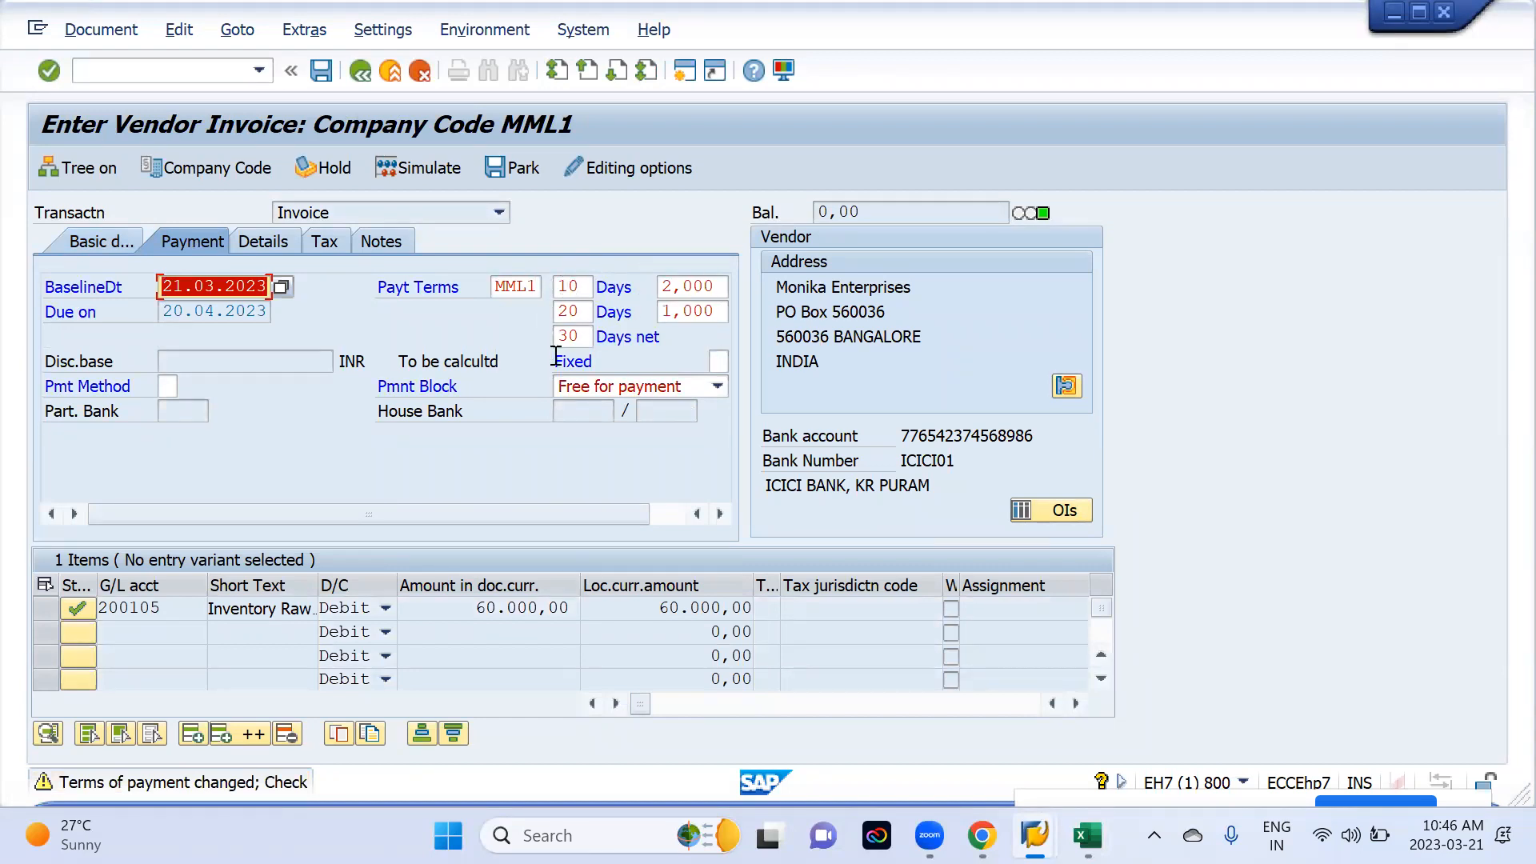
key(Return)
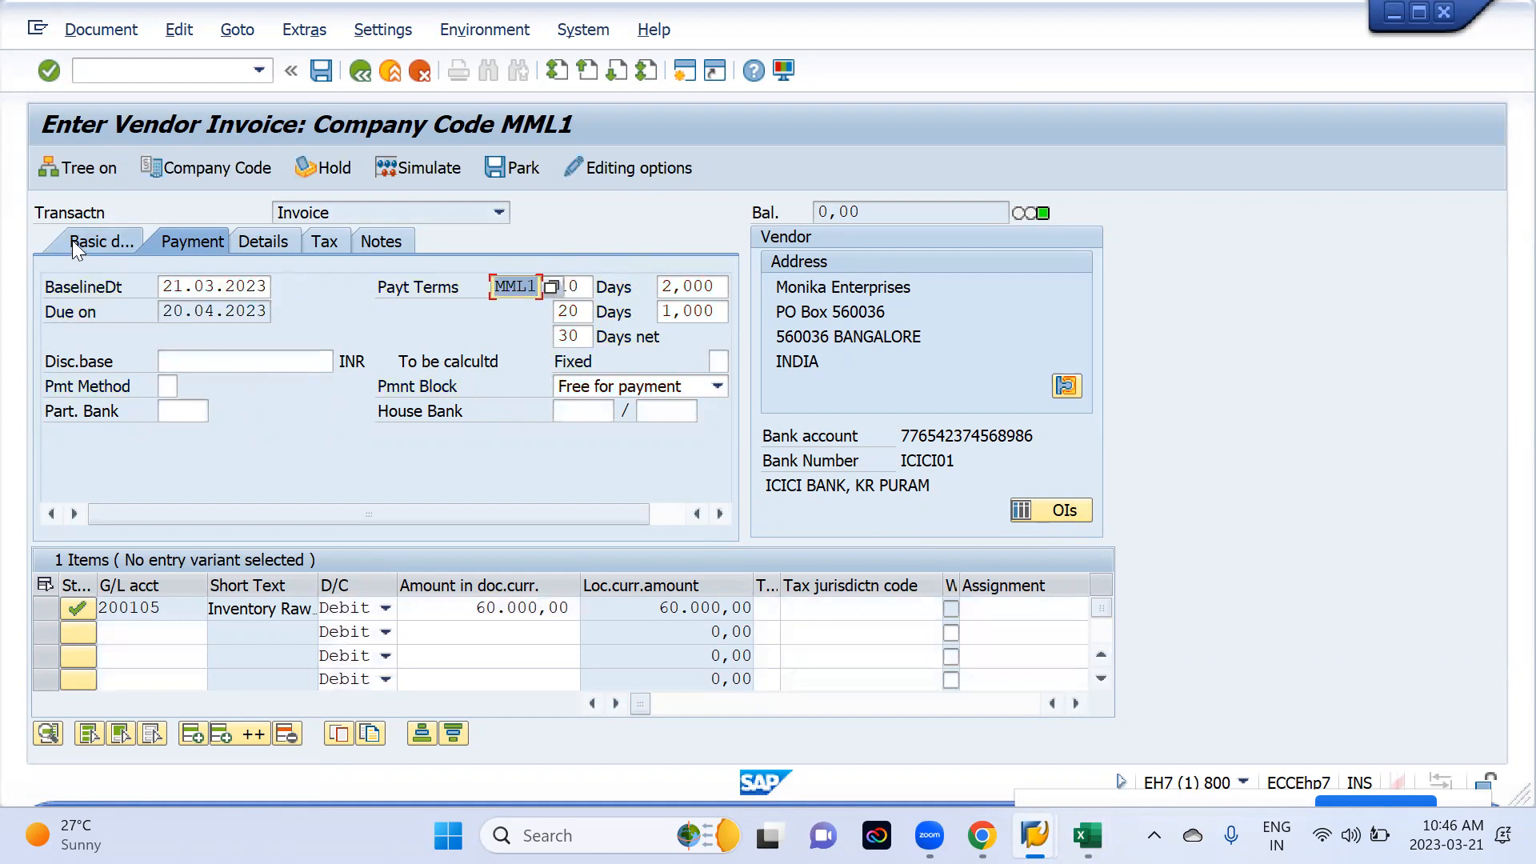
- Check the invoice's basic and payment data, simulate the document and post it
click(78, 243)
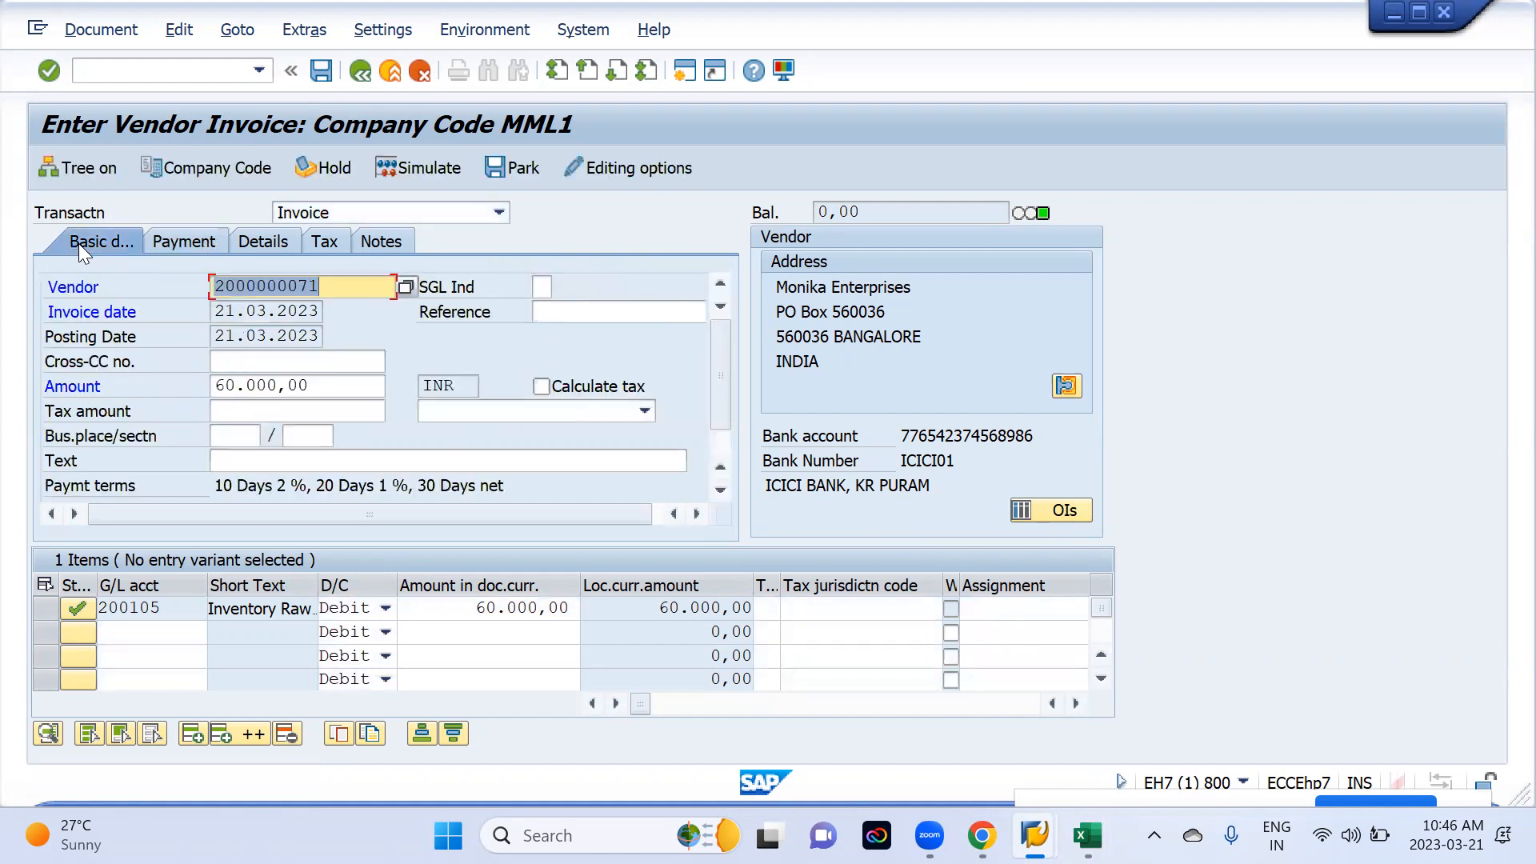
click(171, 243)
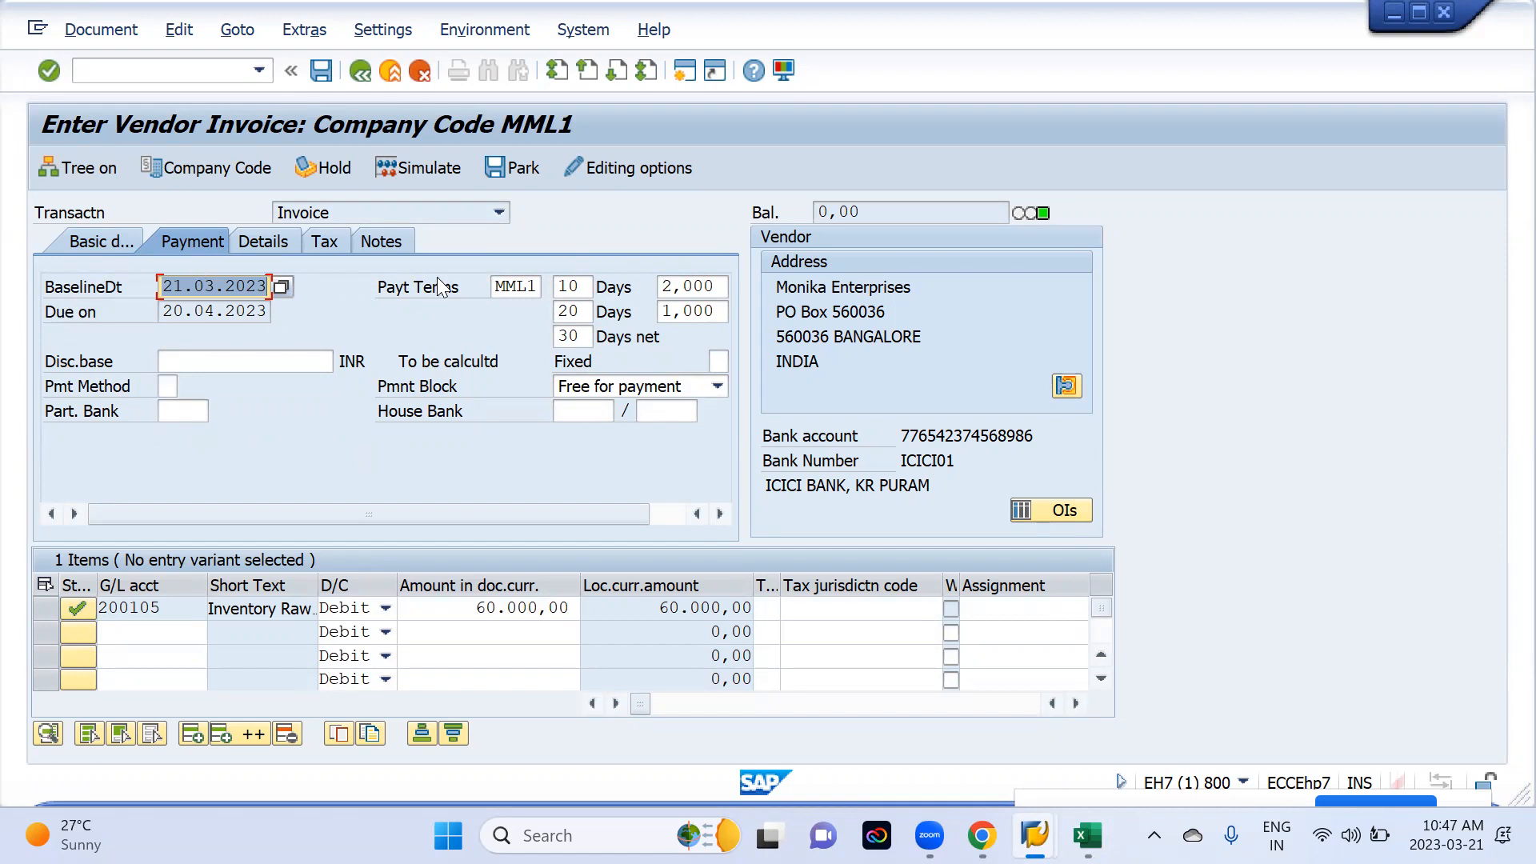
click(97, 238)
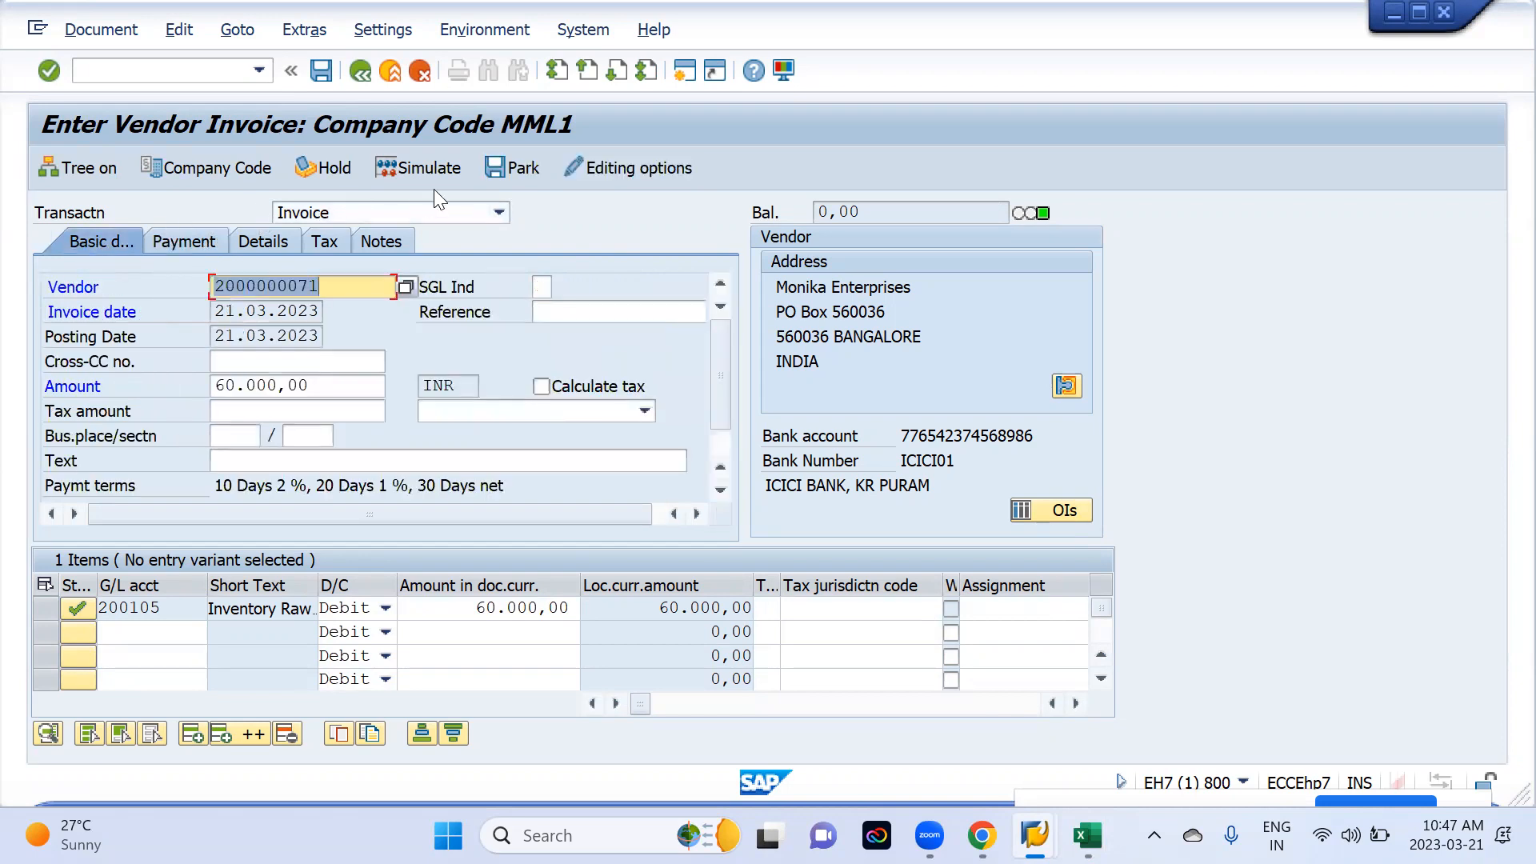
click(433, 166)
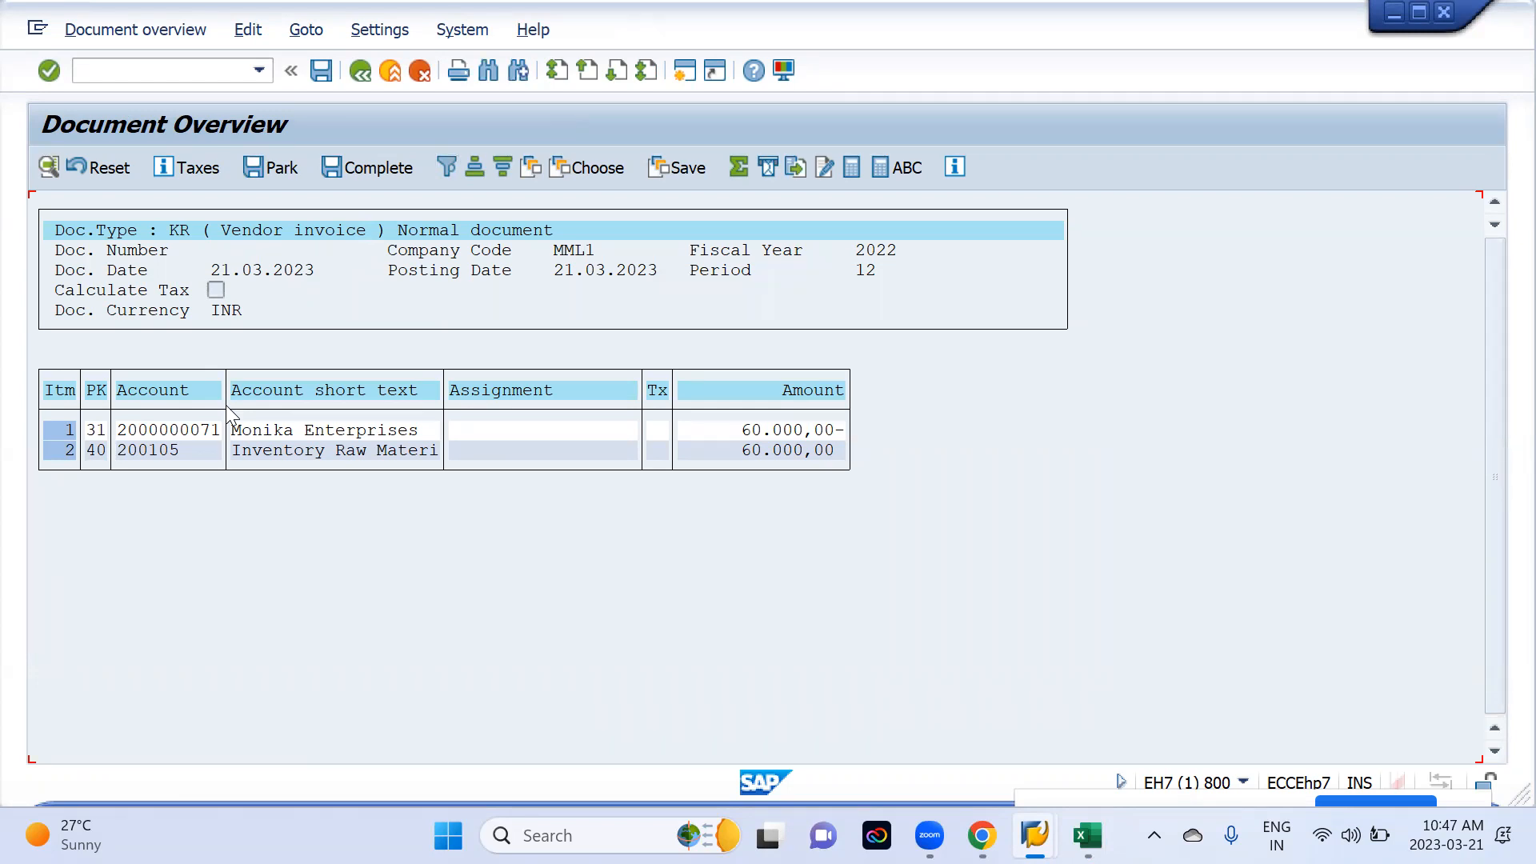
click(327, 65)
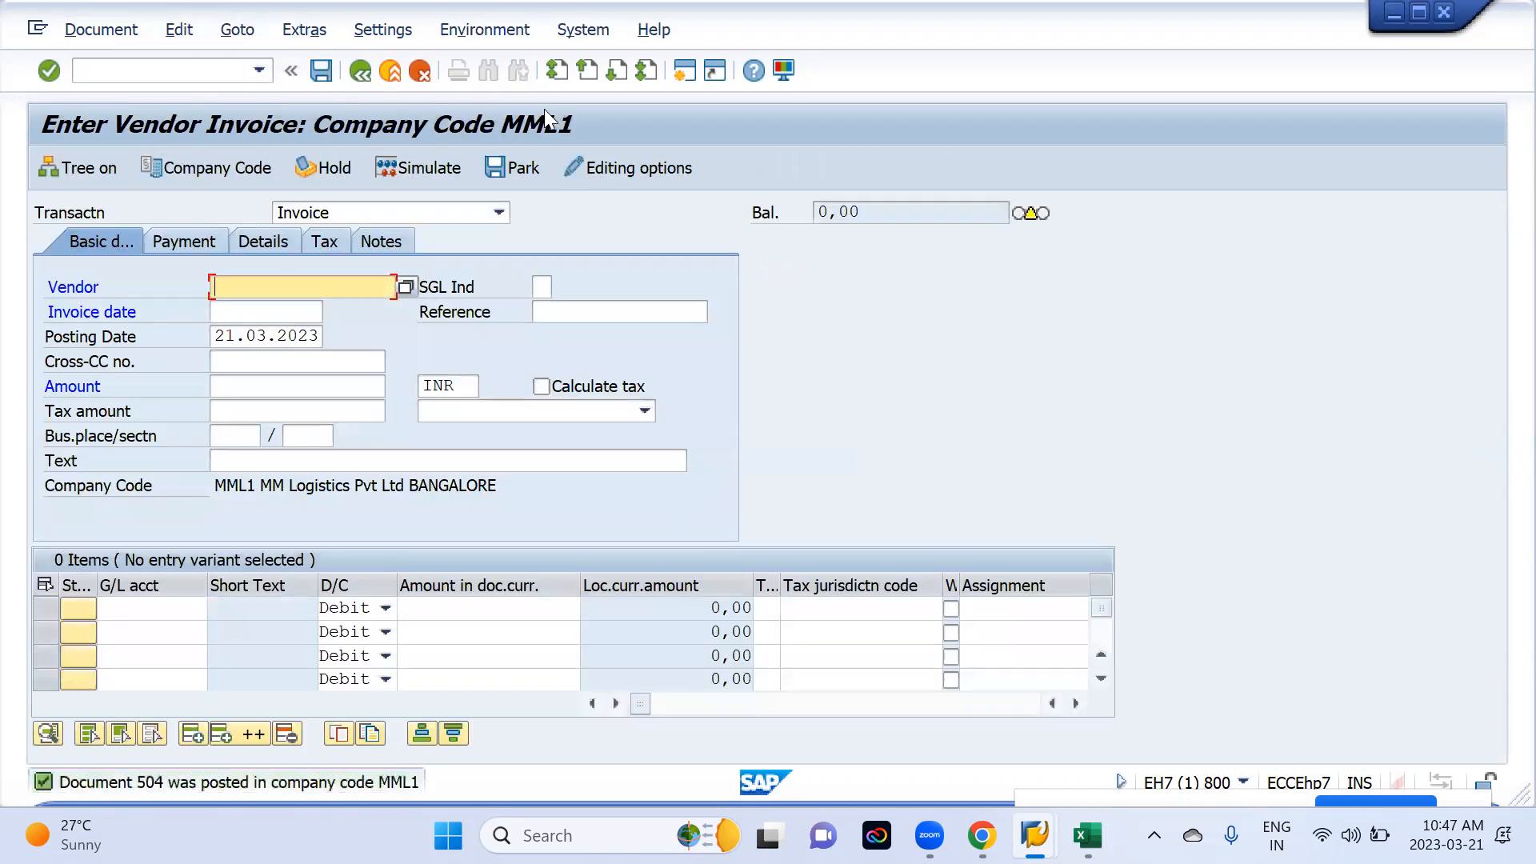
- Open the Vendor Line Item Display (FBL1N) in a new session and list the open items of Monika Enterprises in company code MML1
click(636, 163)
key(alt+Tab)
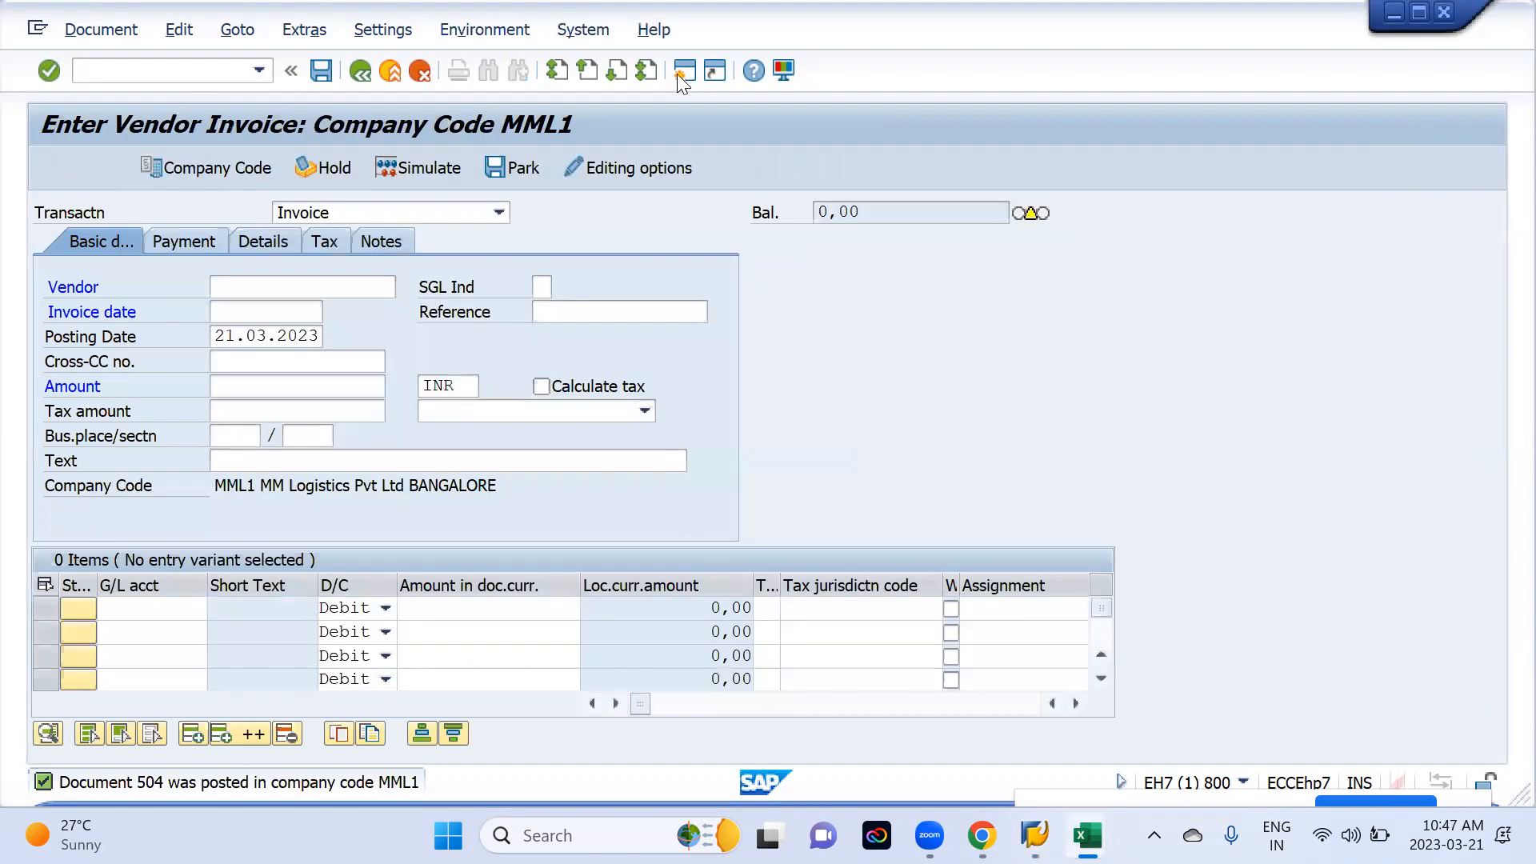
click(682, 71)
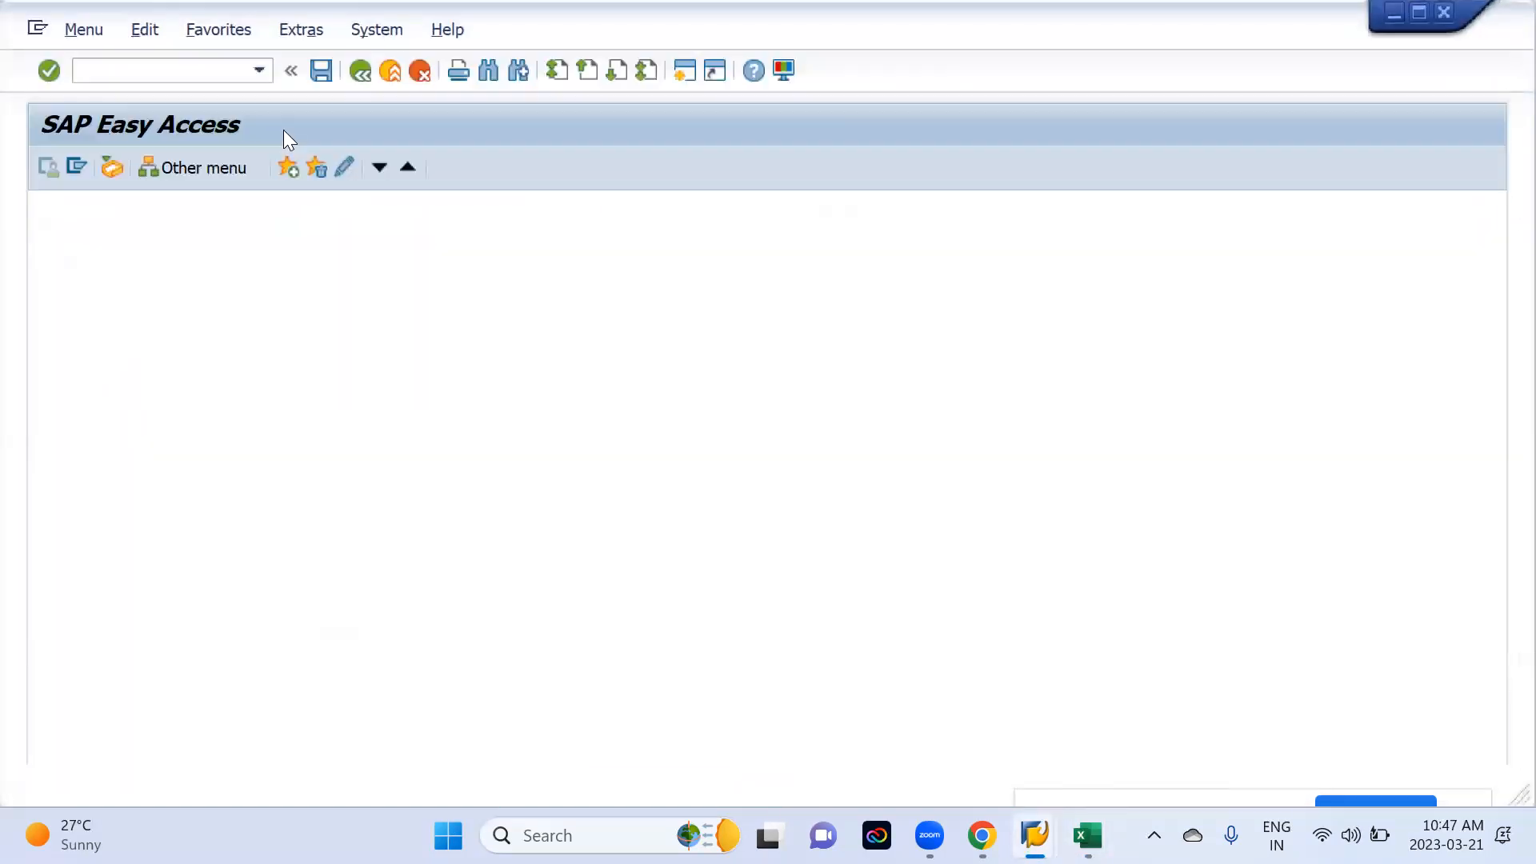
text(fbl1)
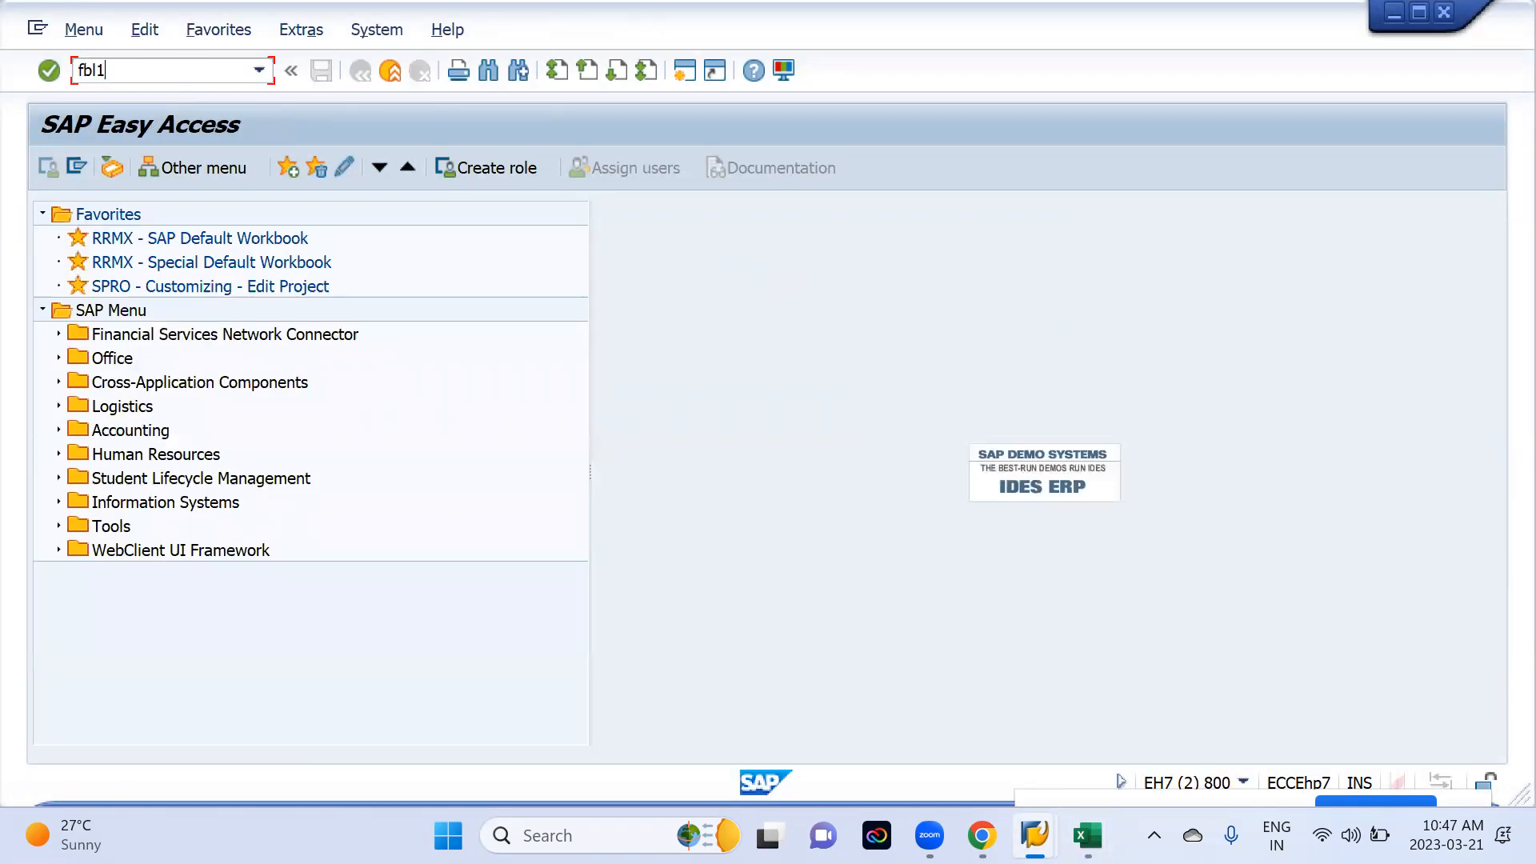
key(Return)
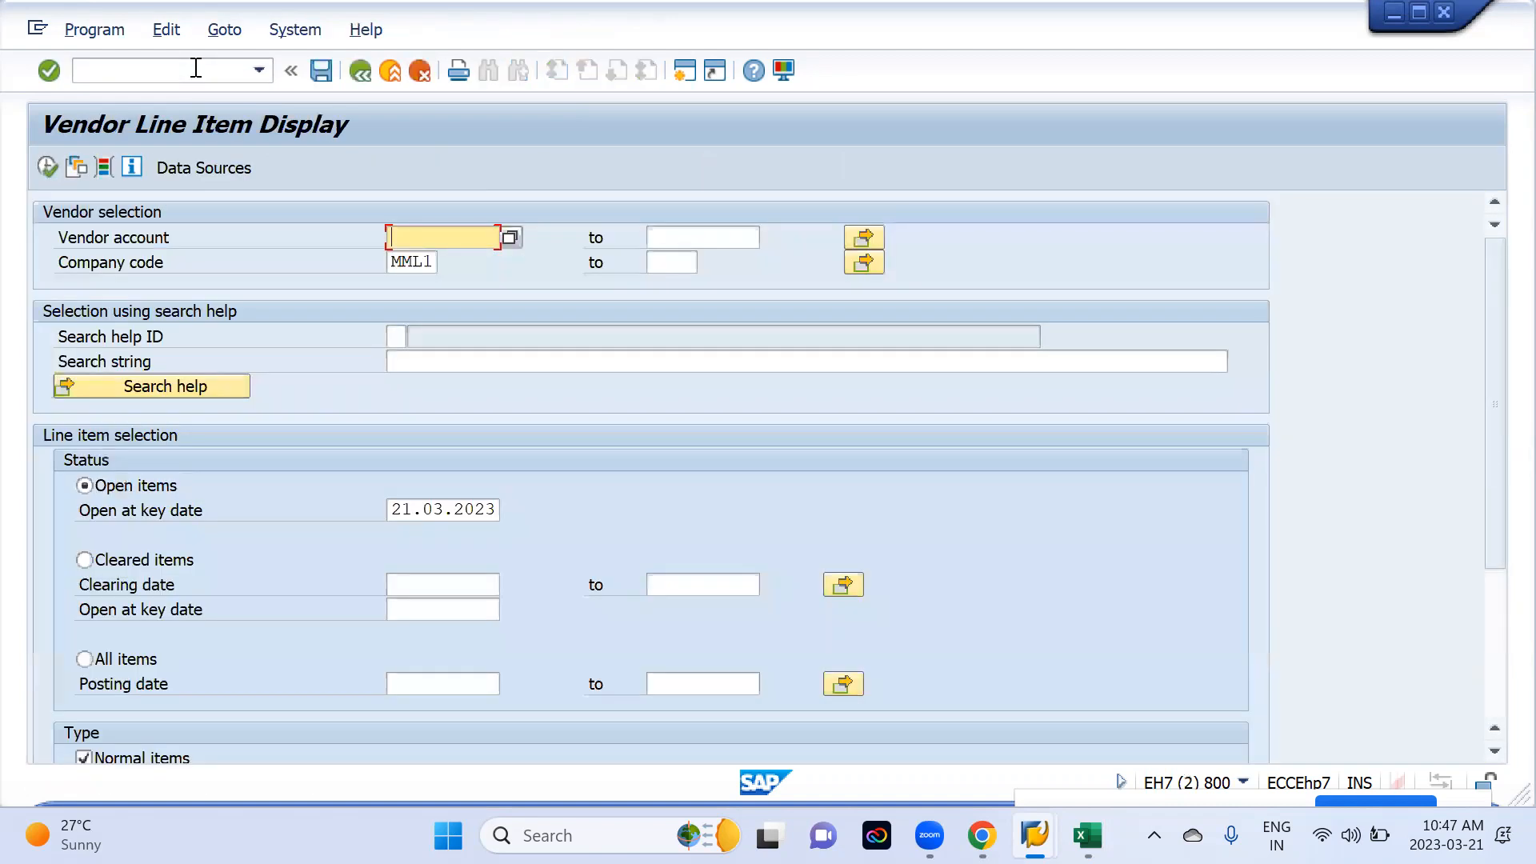
key(Down)
key(Return)
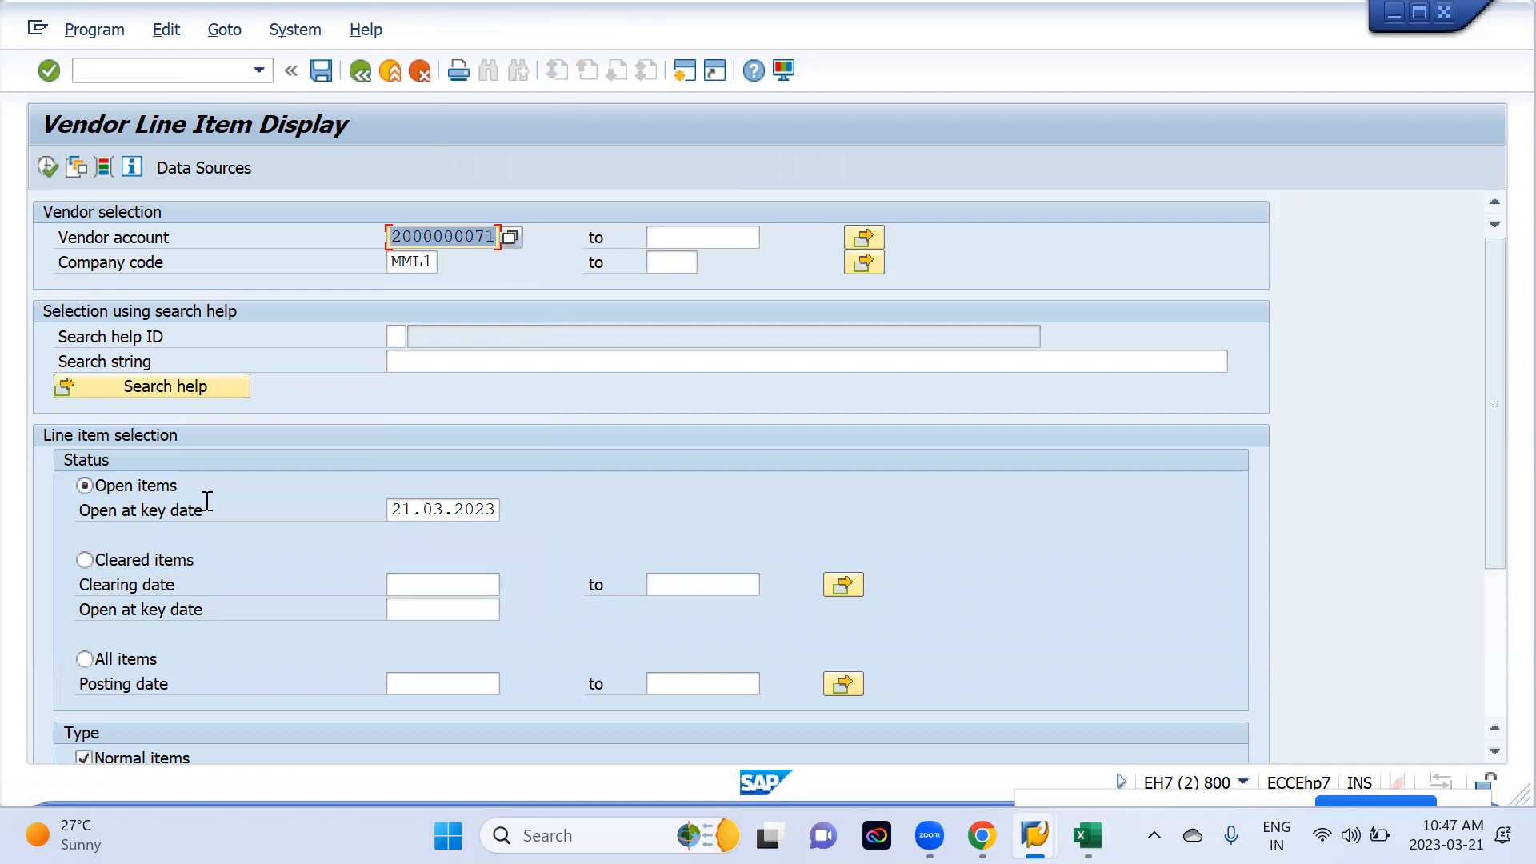
click(48, 167)
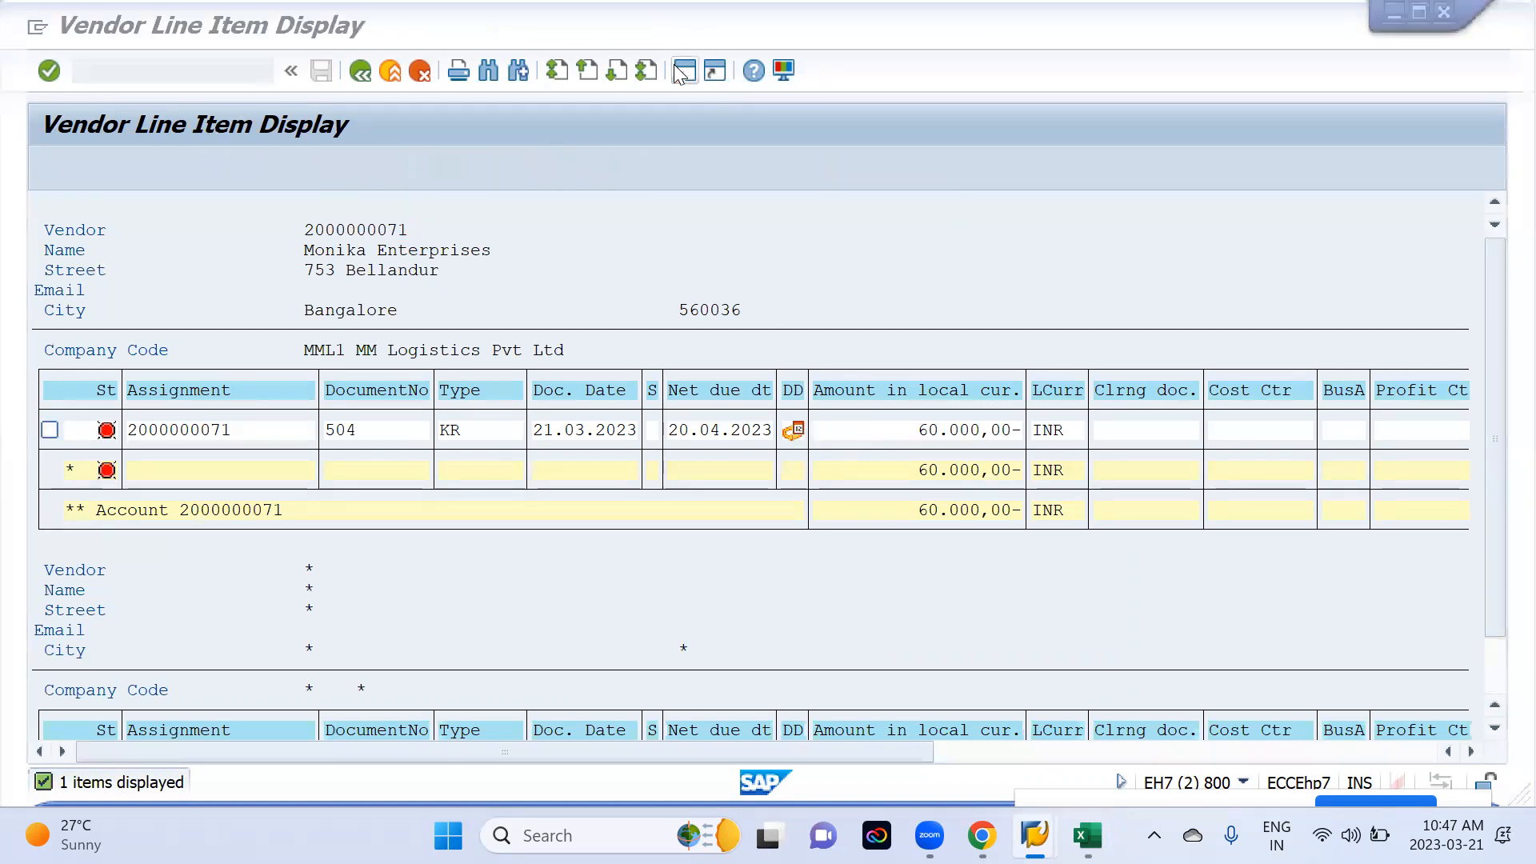
- Return to the invoice session and open Post Outgoing Payments (F-53)
key(alt+Tab)
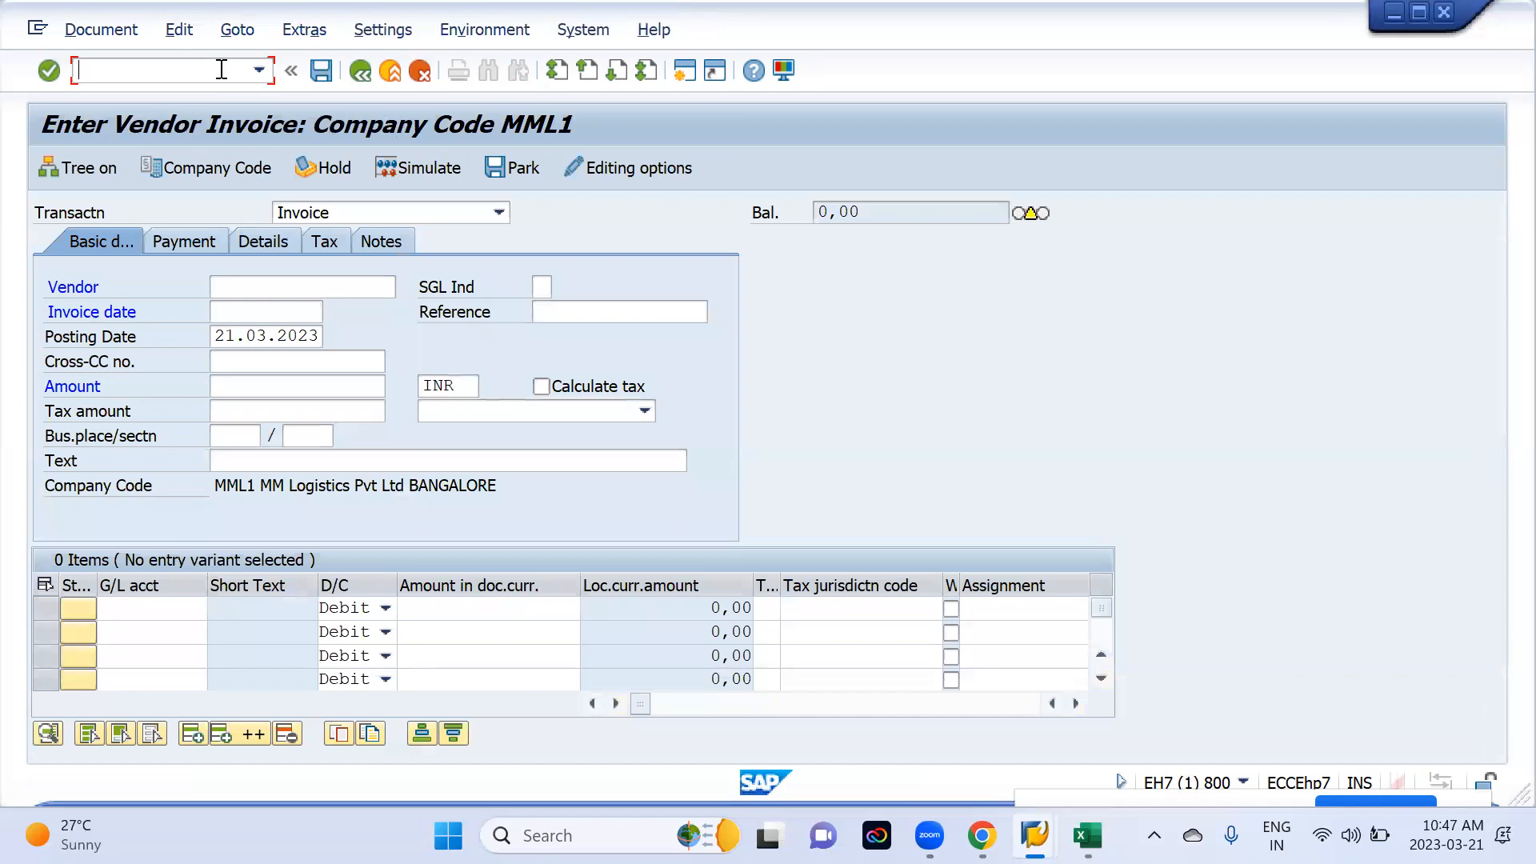
text(-43)
key(Return)
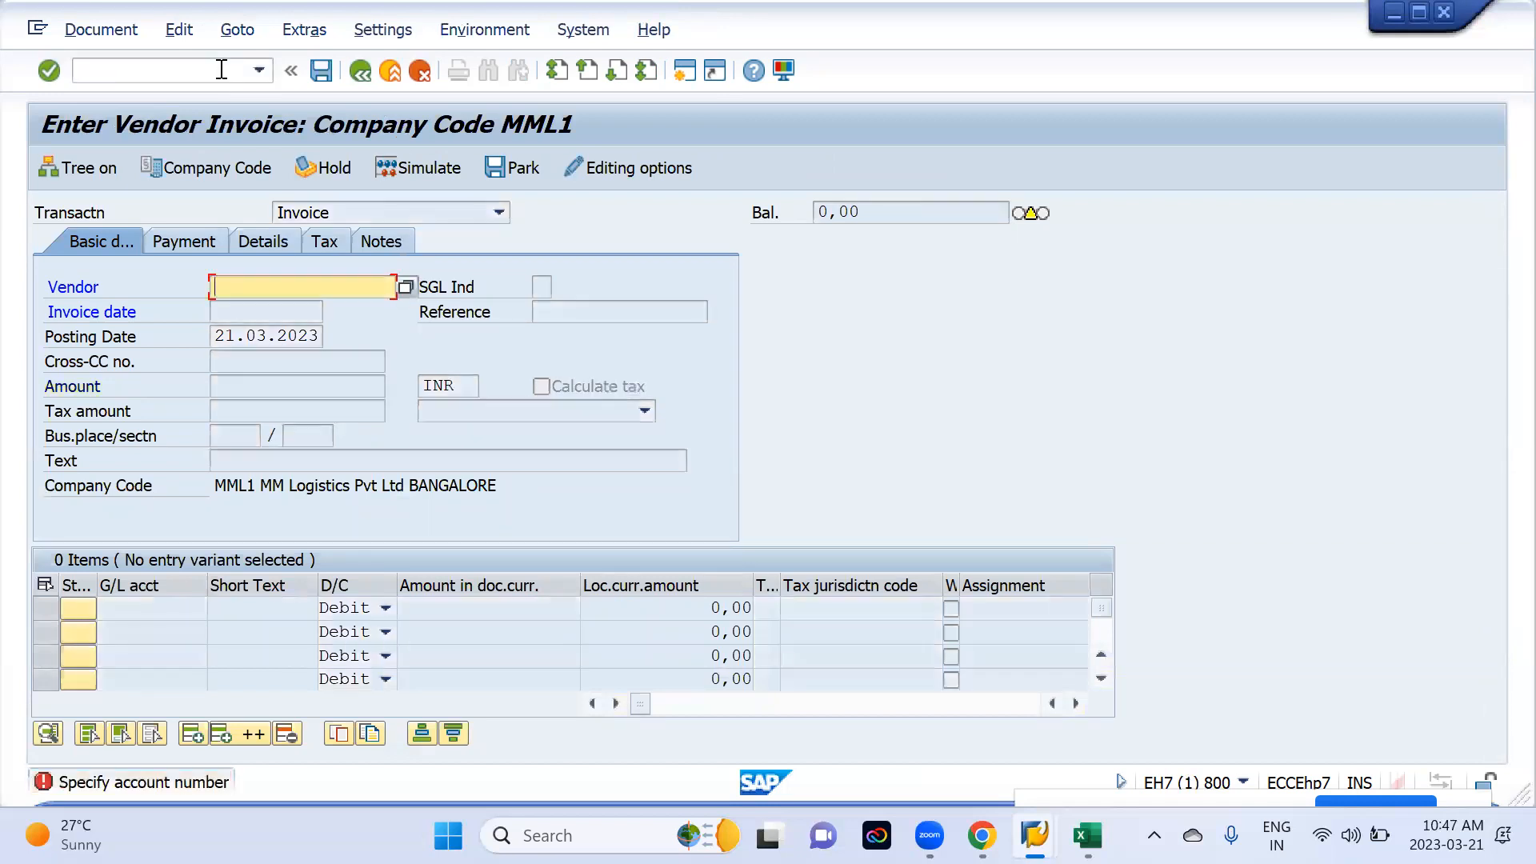
click(222, 70)
text(/nf-53)
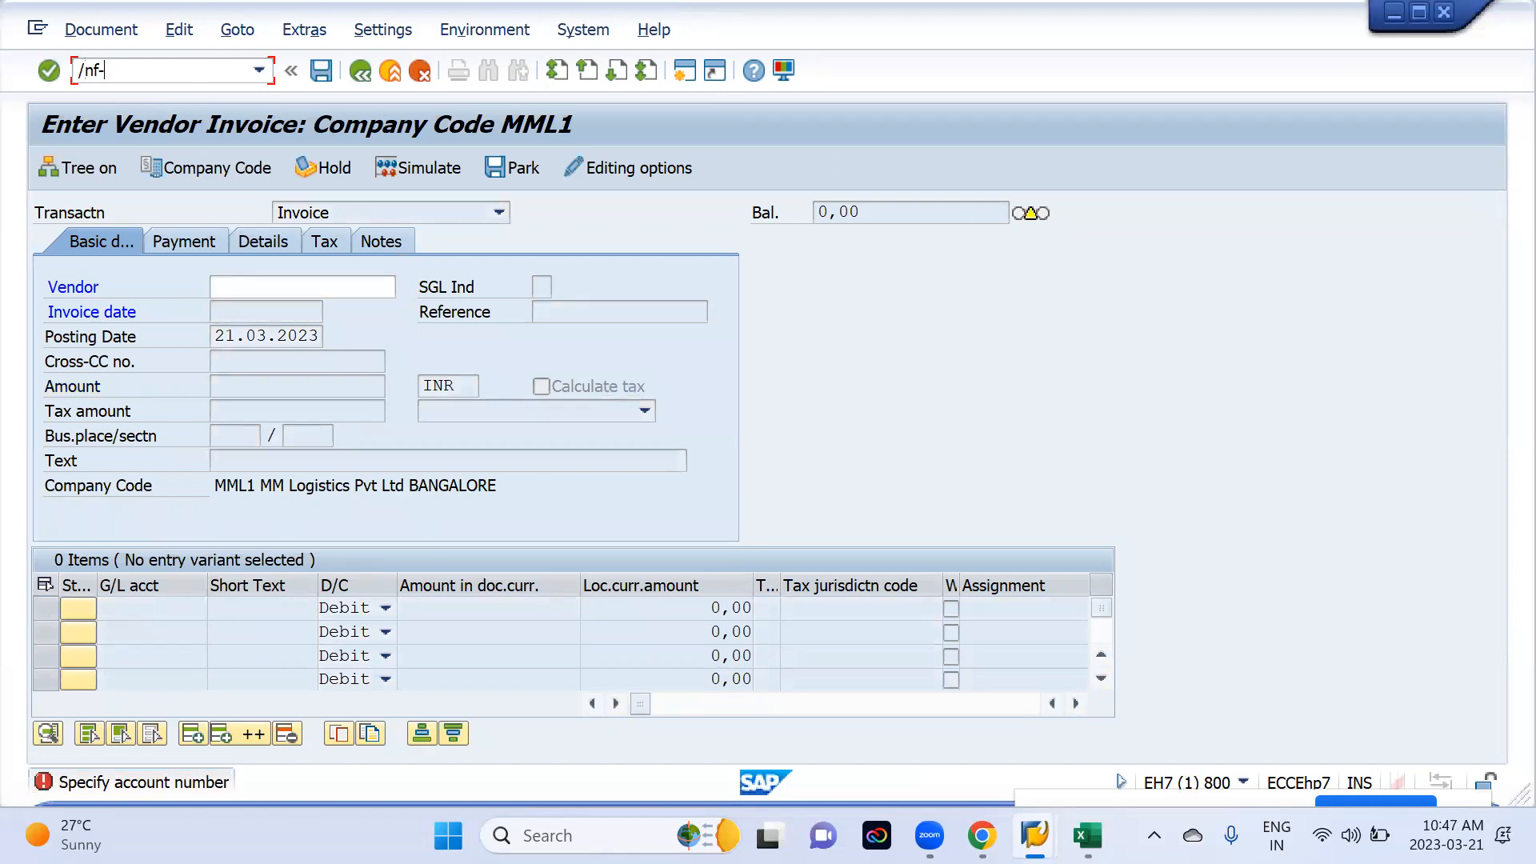
key(Return)
key(BackSpace)
key(Return)
- Set the clearing text to OUTGOING PAYMENT, choose the Bank of Baroda G/L account and enter a placeholder amount of 1
key(Down)
key(Down)
key(Down)
key(Down)
key(Down)
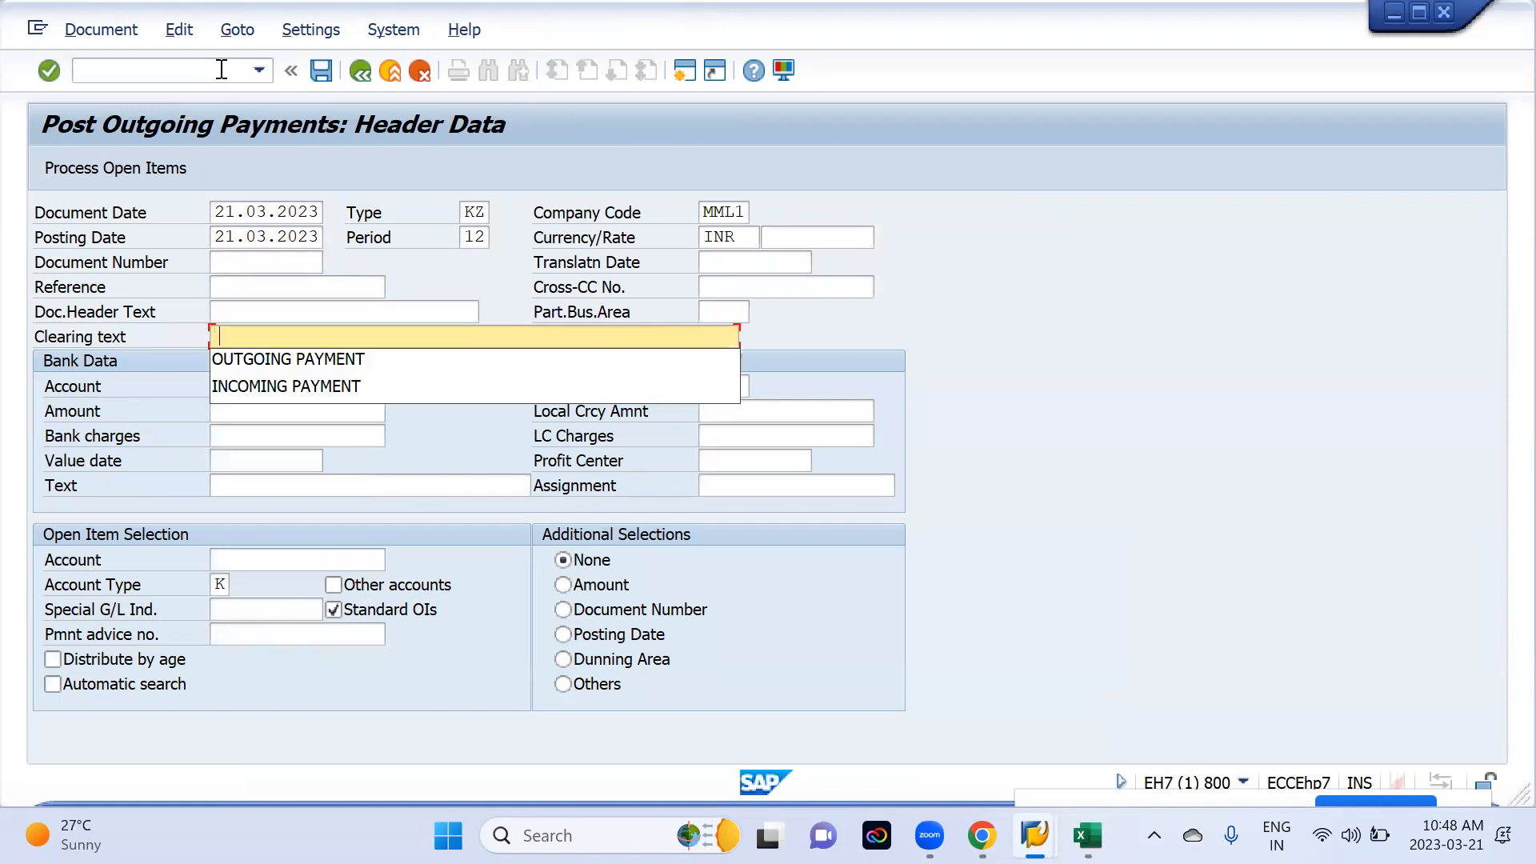
key(Down)
key(Return)
key(Down)
key(Down)
key(Return)
key(Down)
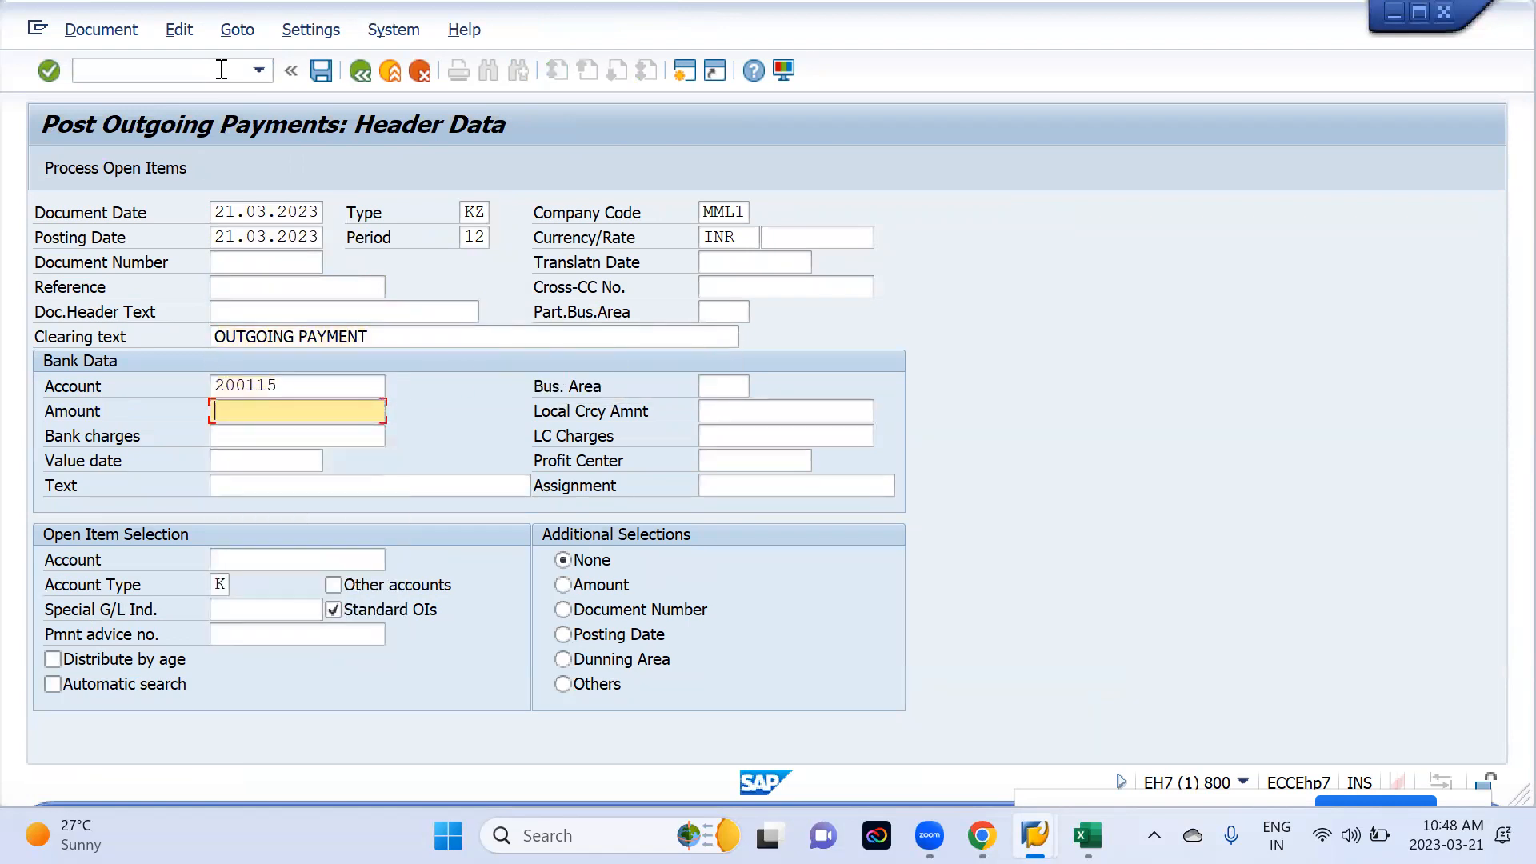
text(1)
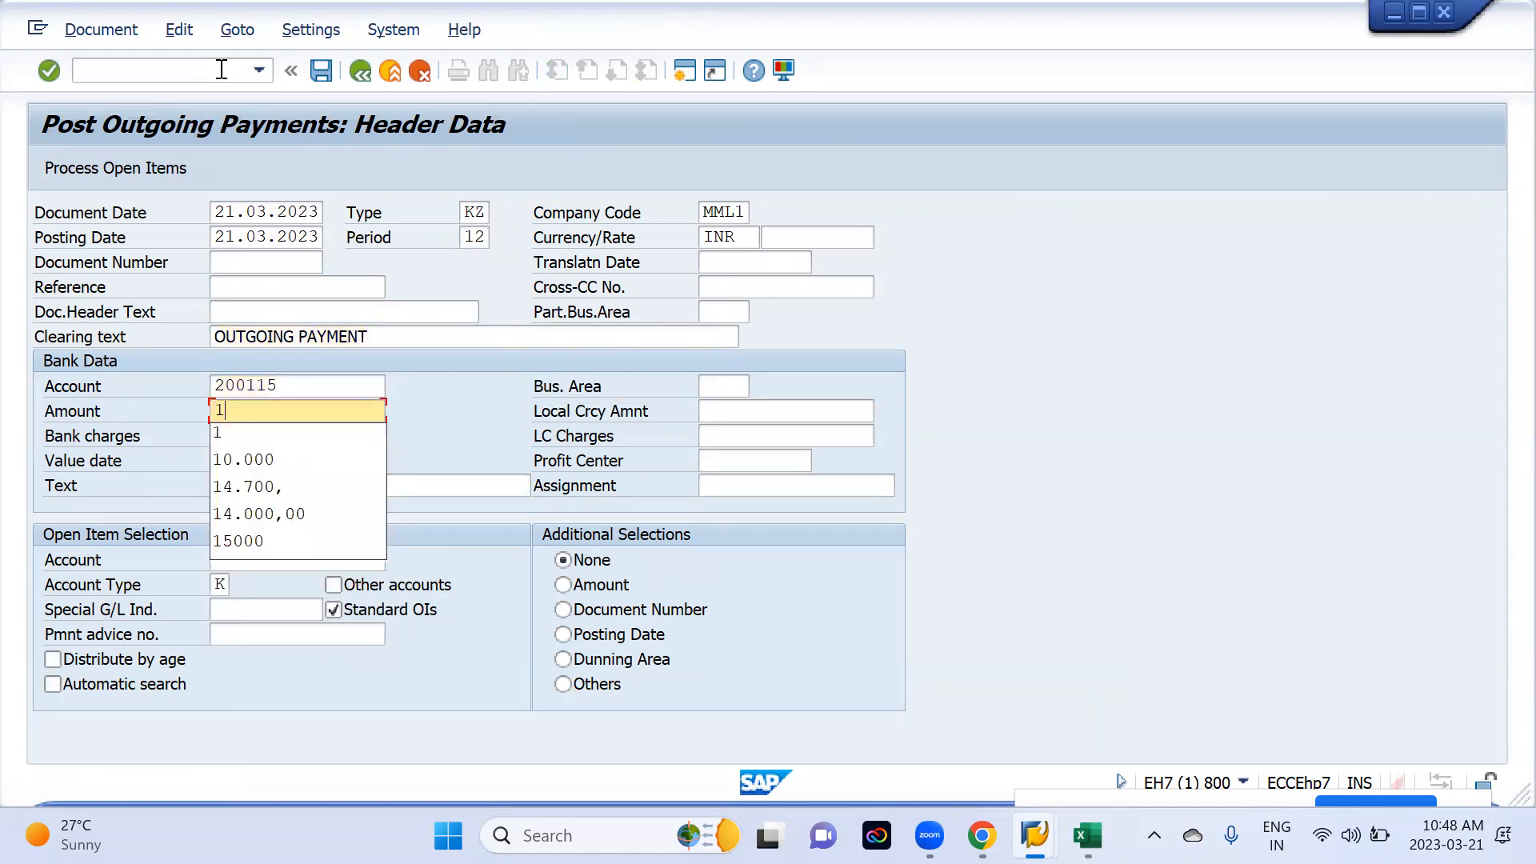
- Set the payment's business area to MMLB and its bank data text to OUTGOING PAYMENT
click(745, 390)
key(Down)
key(Down)
key(Return)
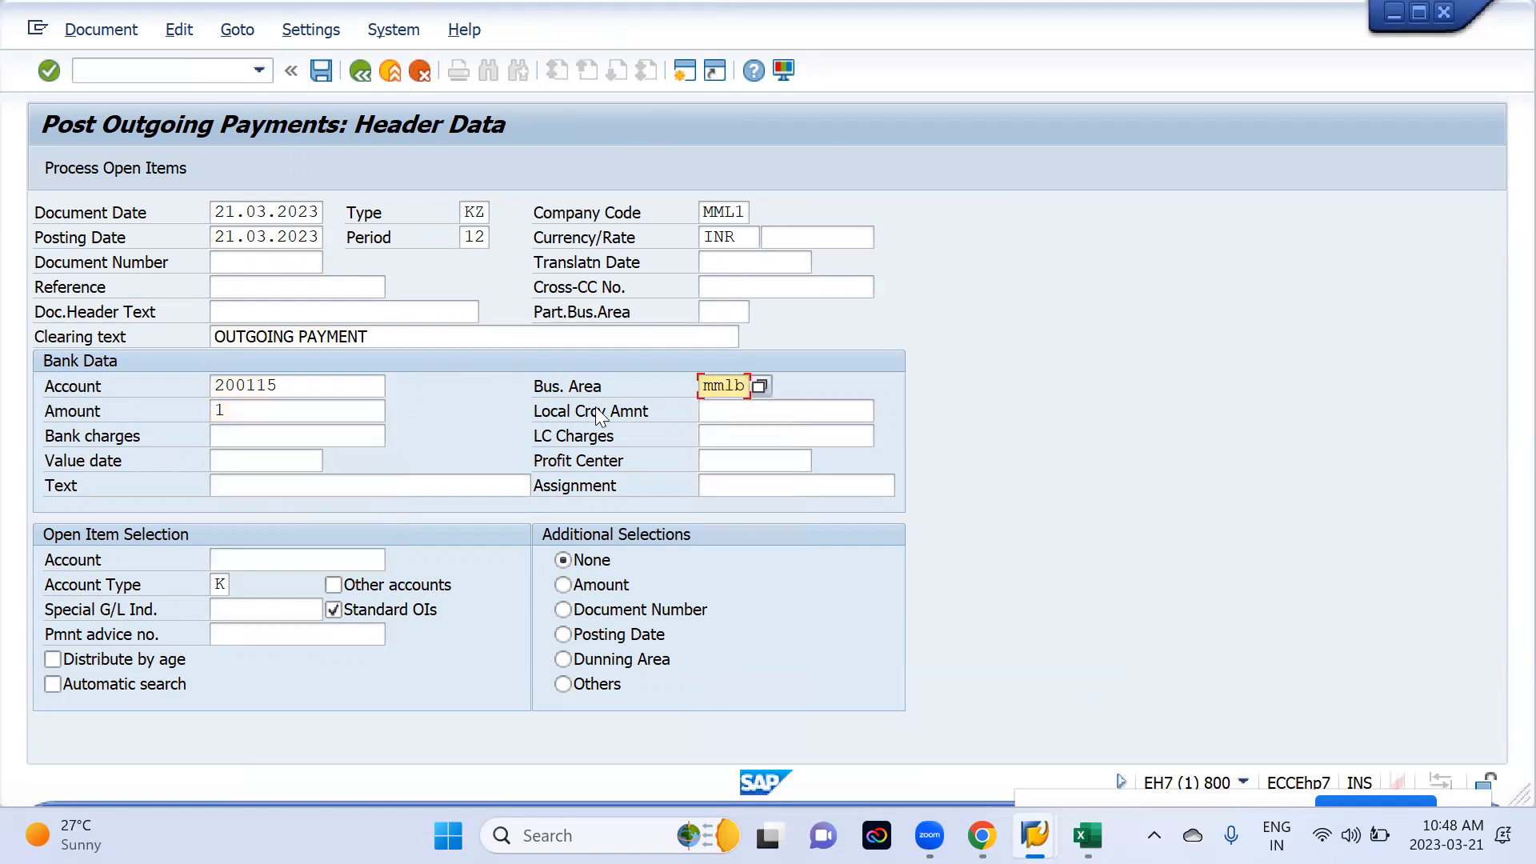
click(435, 485)
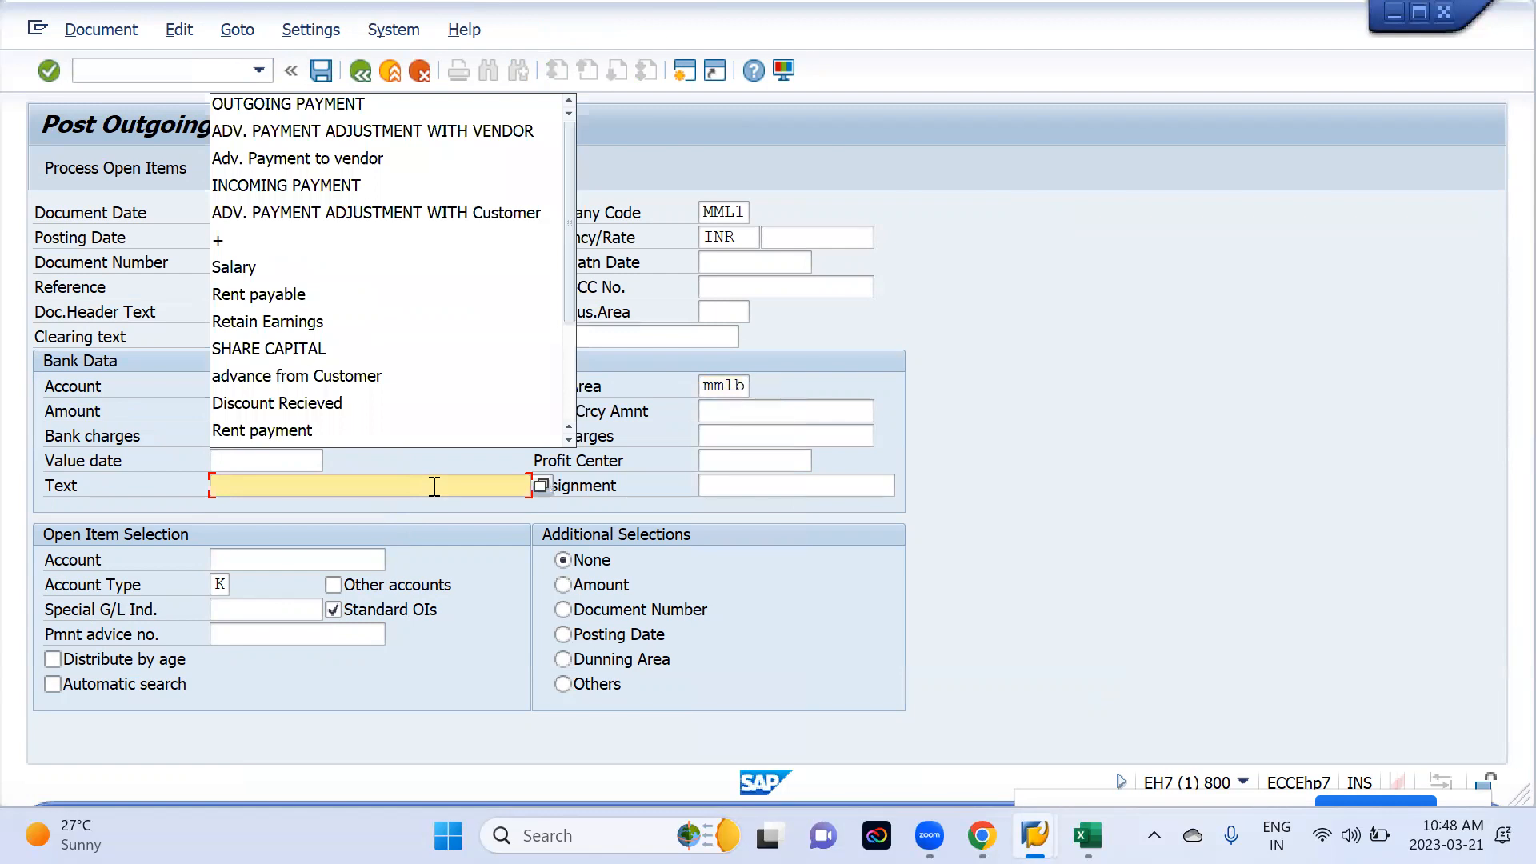
key(Down)
key(Return)
- Select the Monika Enterprises vendor account for open item selection and proceed to processing its open items
key(Tab)
key(Tab)
key(Down)
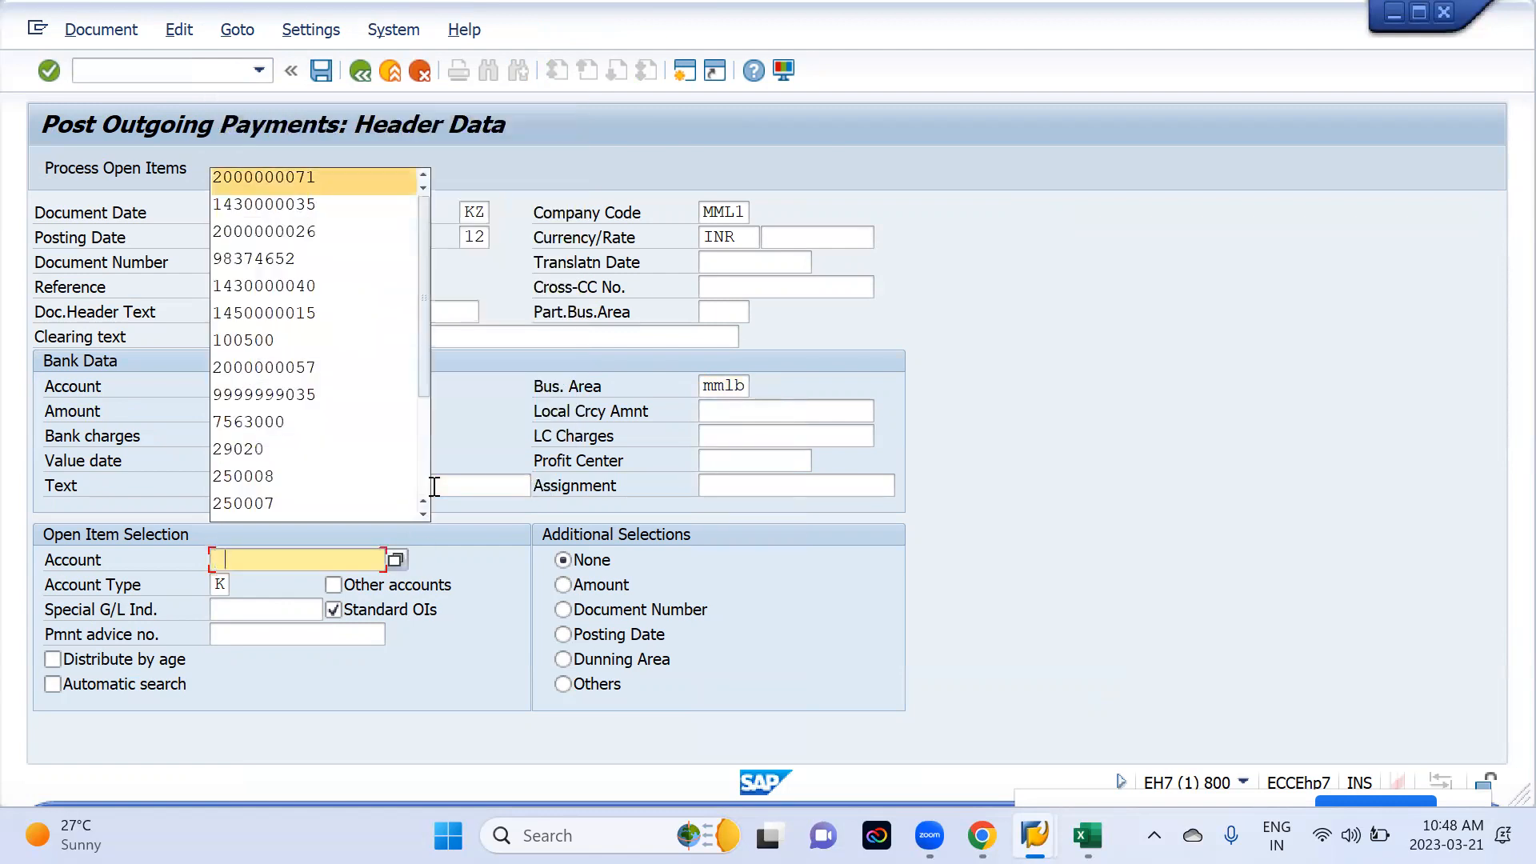
key(Return)
key(Return)
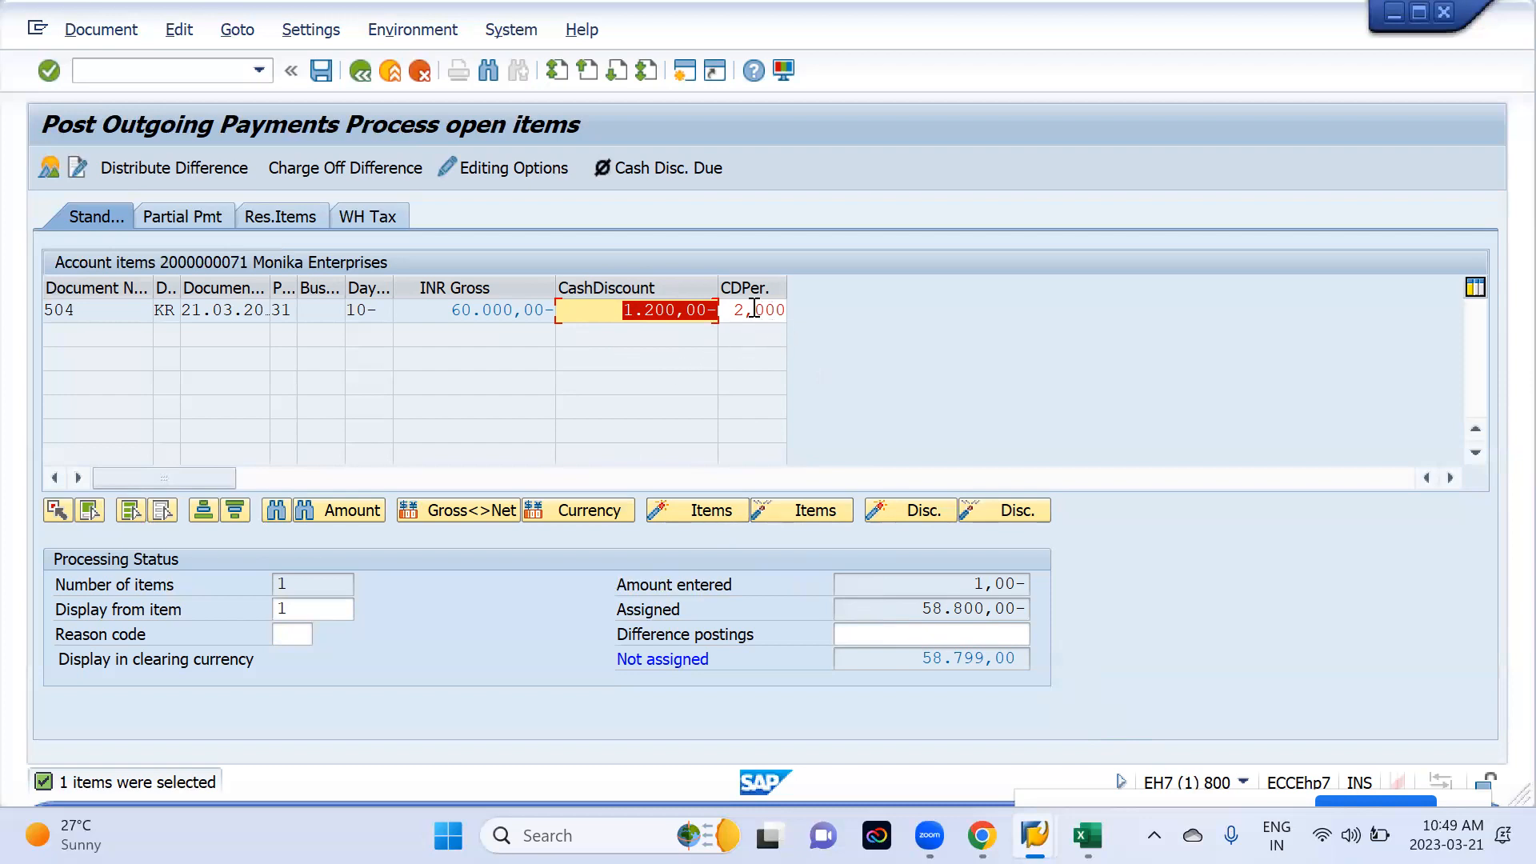
- Copy the assigned amount of 58.800 into the Bank of Baroda line item and return to open item processing
click(917, 609)
drag(917, 609, 986, 602)
key(ctrl+c)
click(987, 602)
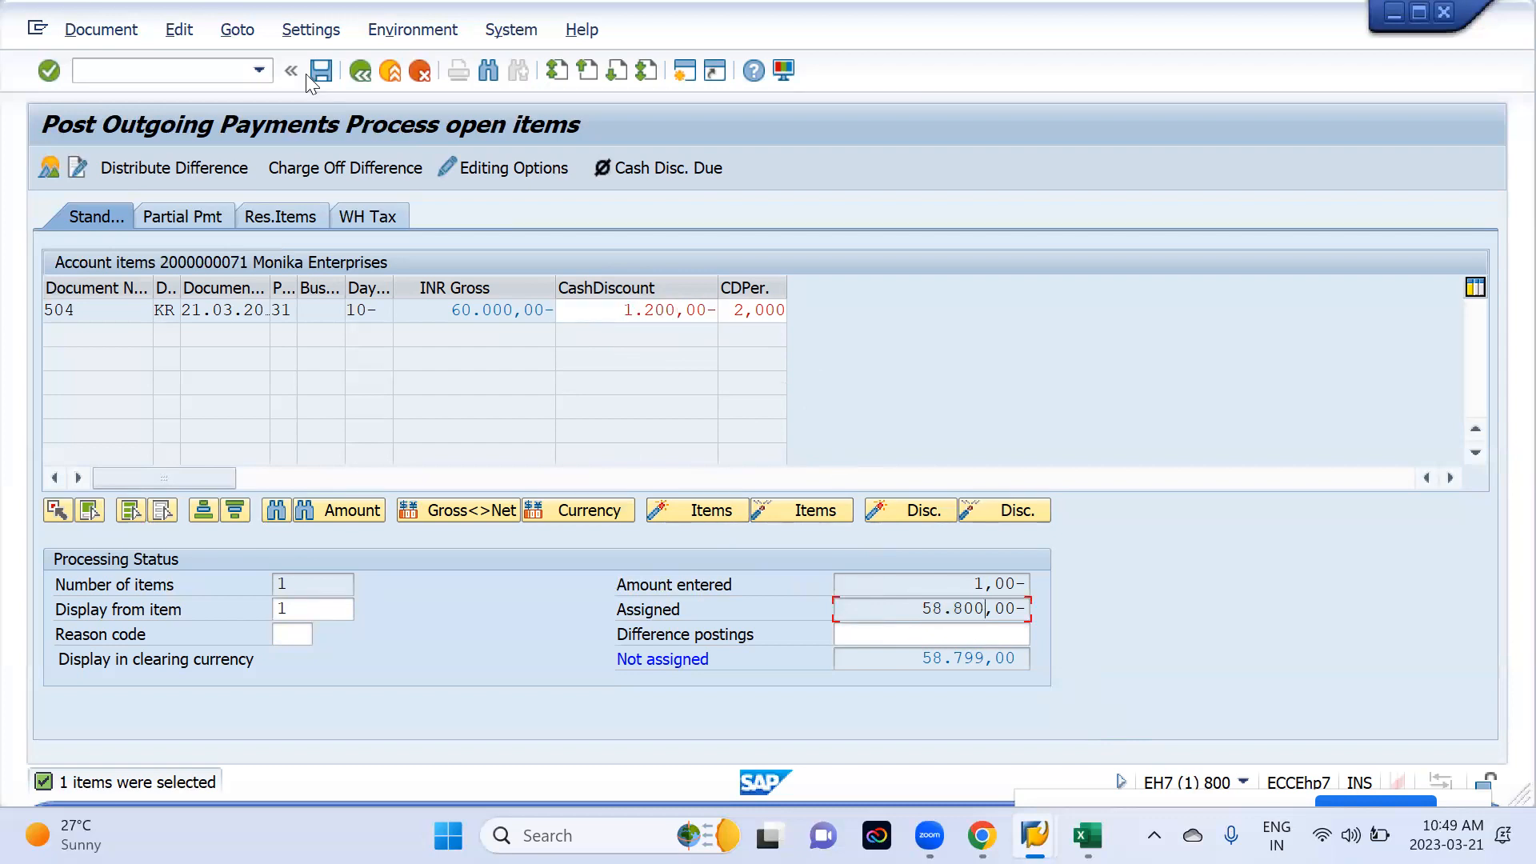
click(352, 173)
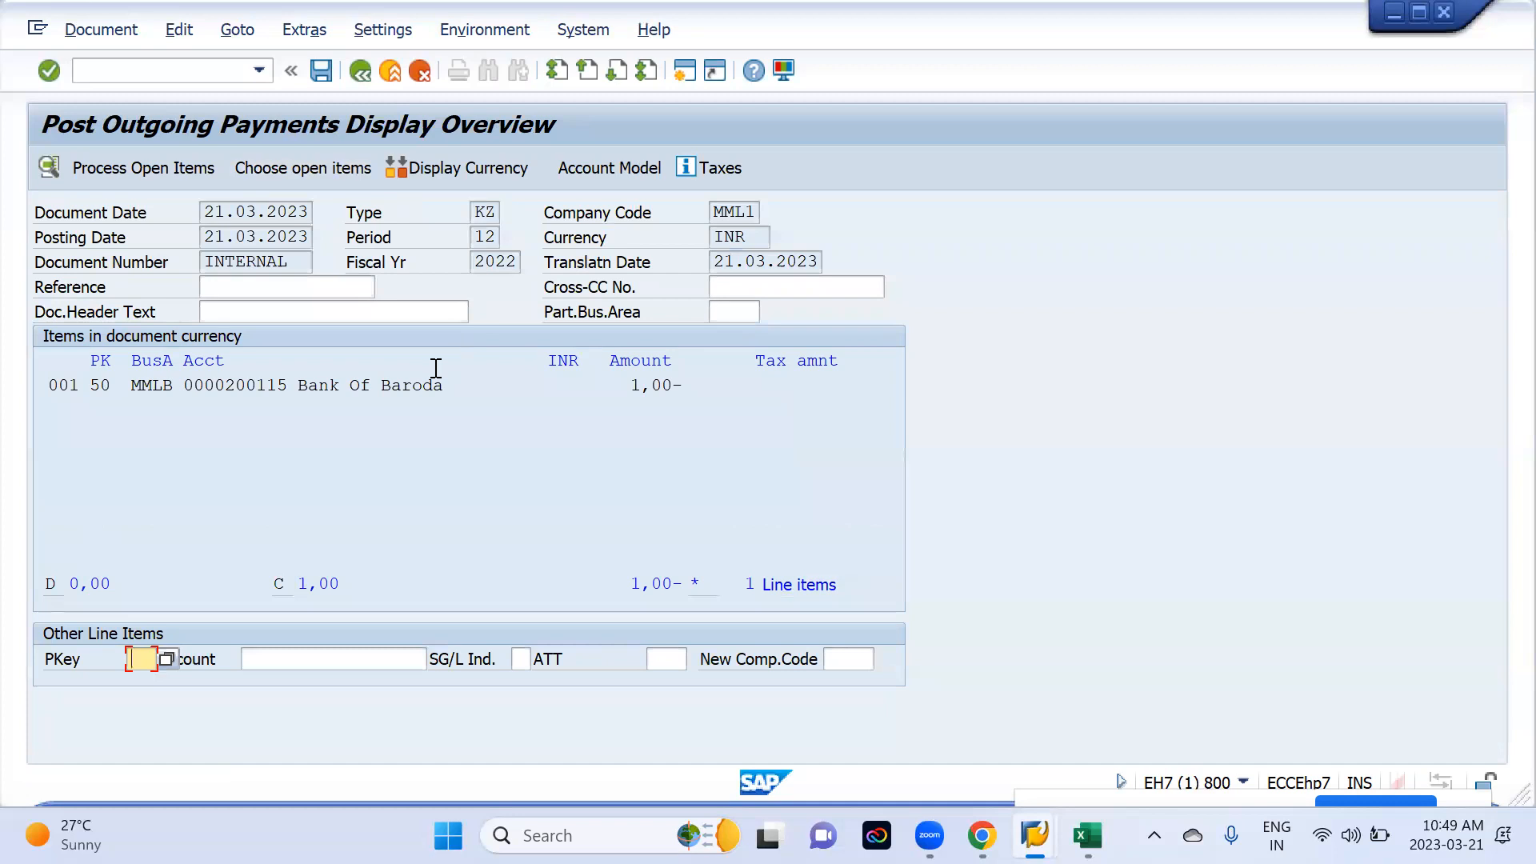
double_click(424, 390)
key(ctrl+v)
click(408, 173)
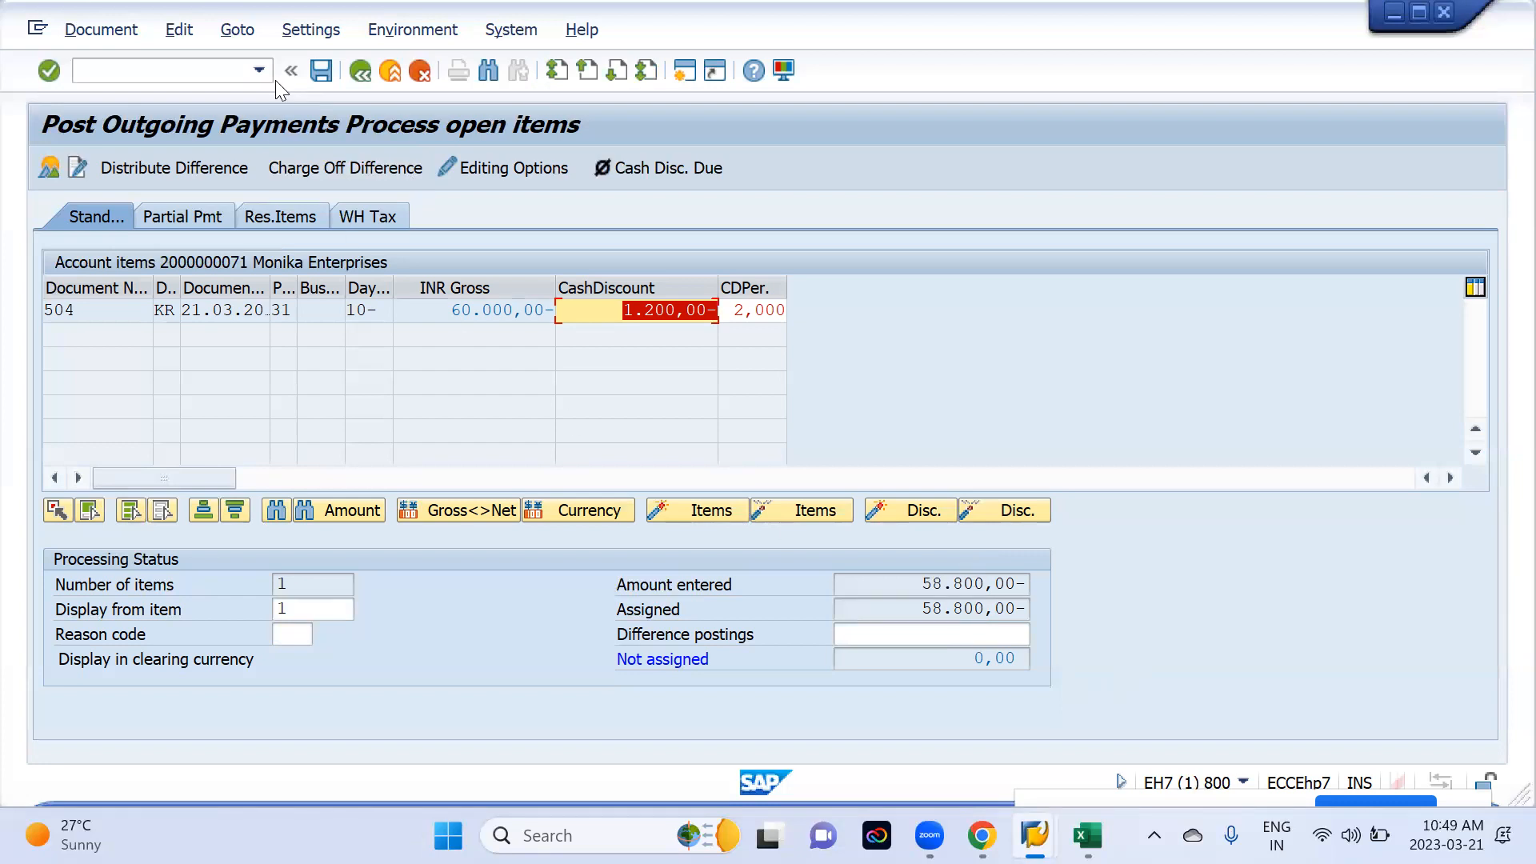
- Post the outgoing payment and switch to the vendor line item display session
click(320, 72)
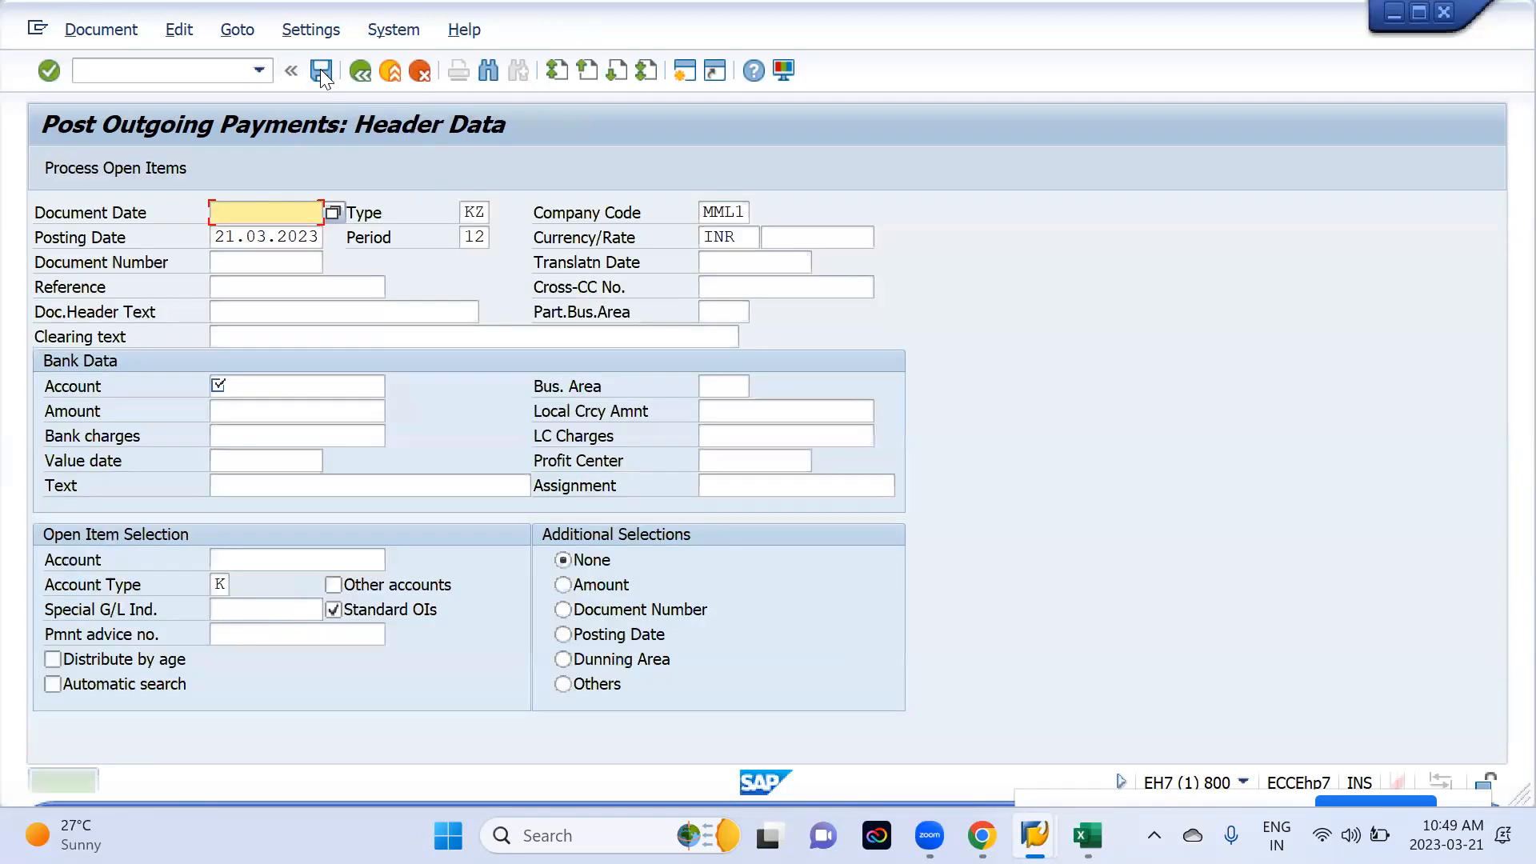
key(alt+Tab)
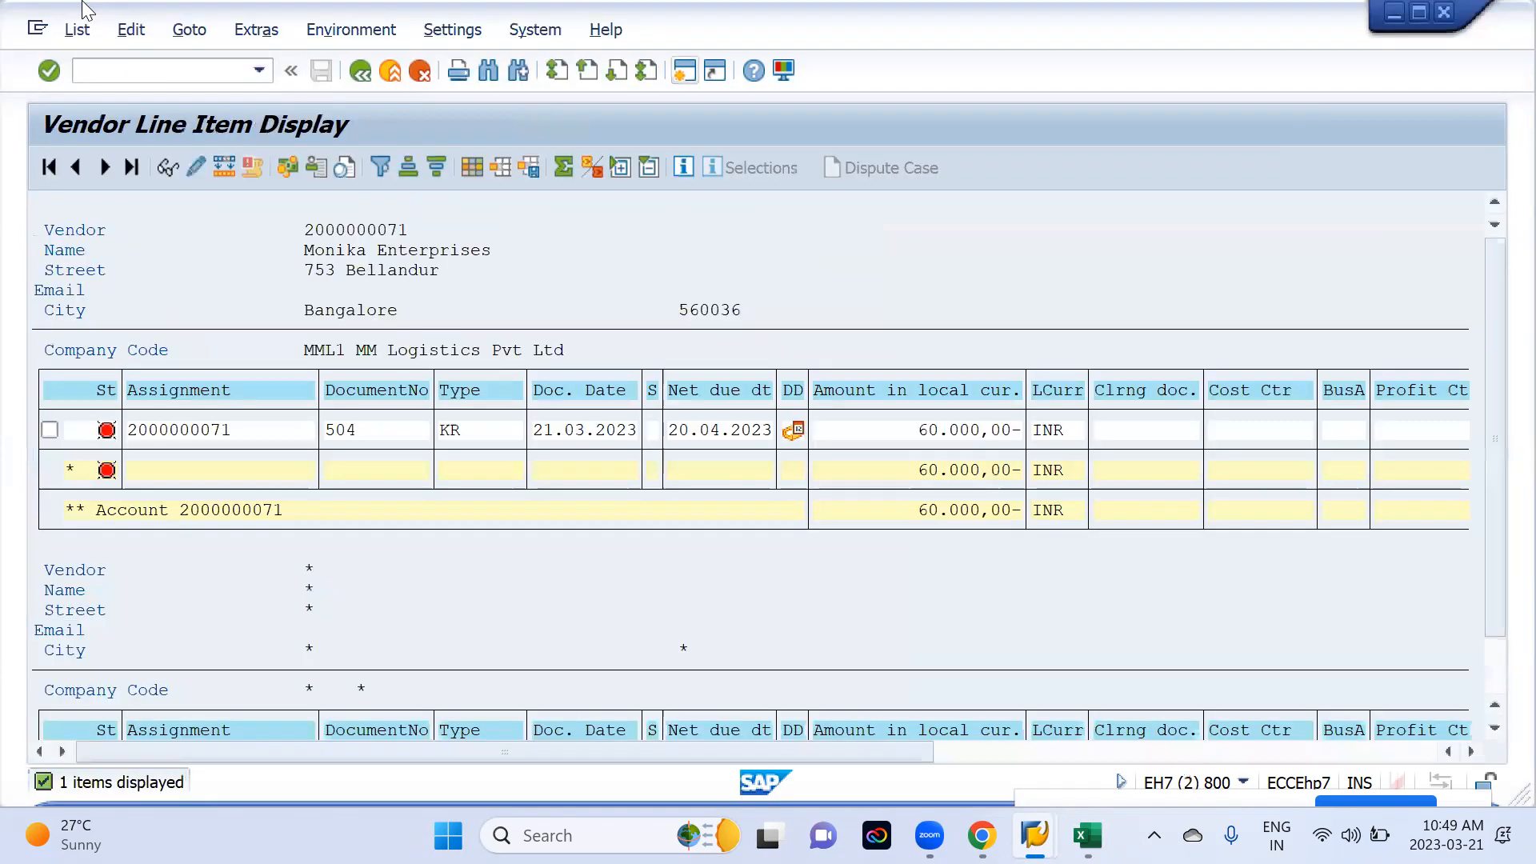
click(77, 30)
click(99, 91)
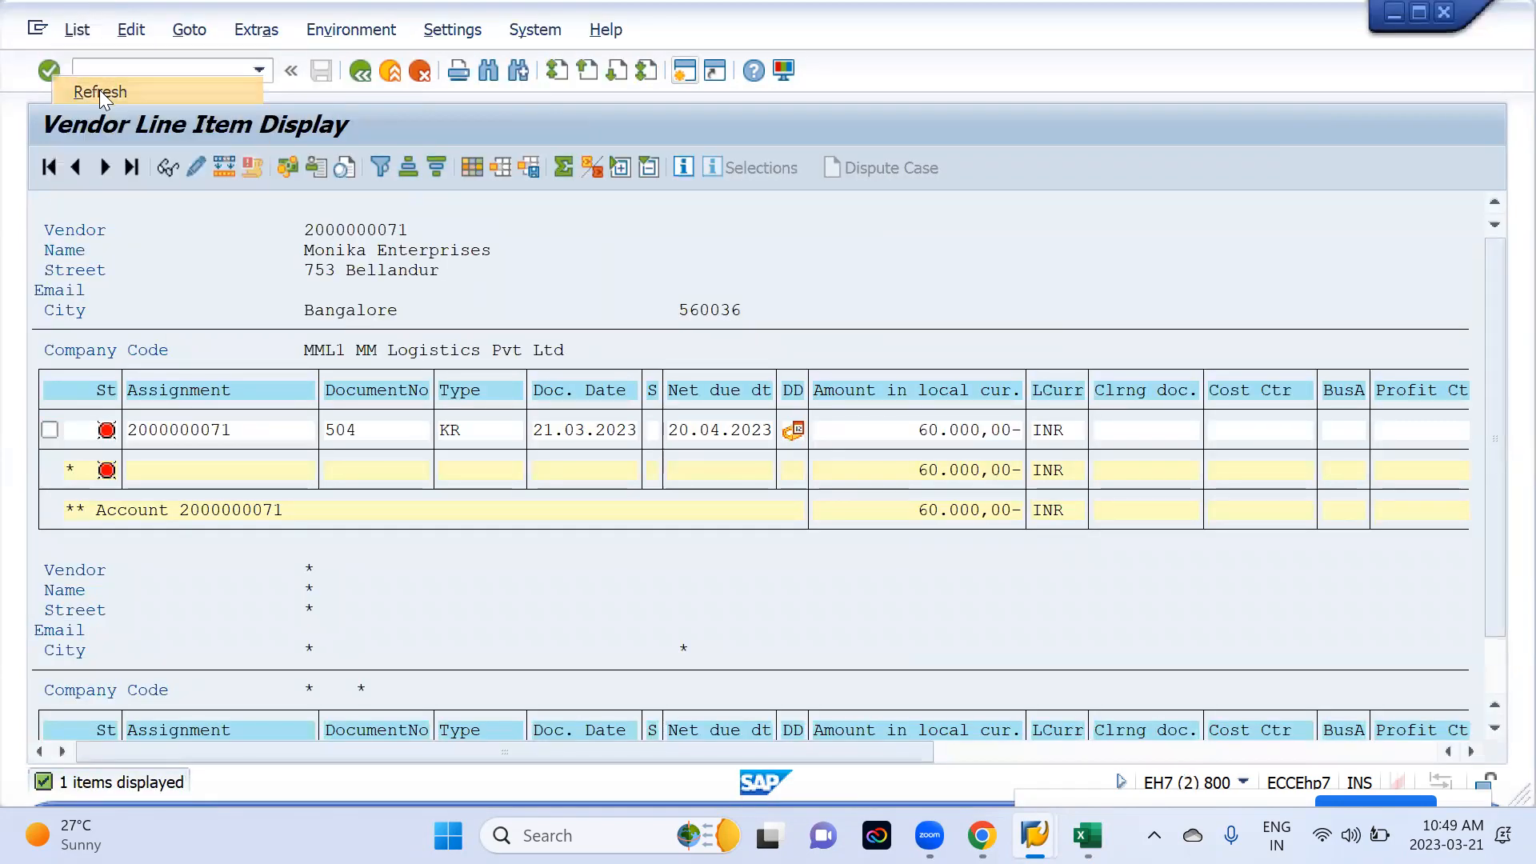
key(Return)
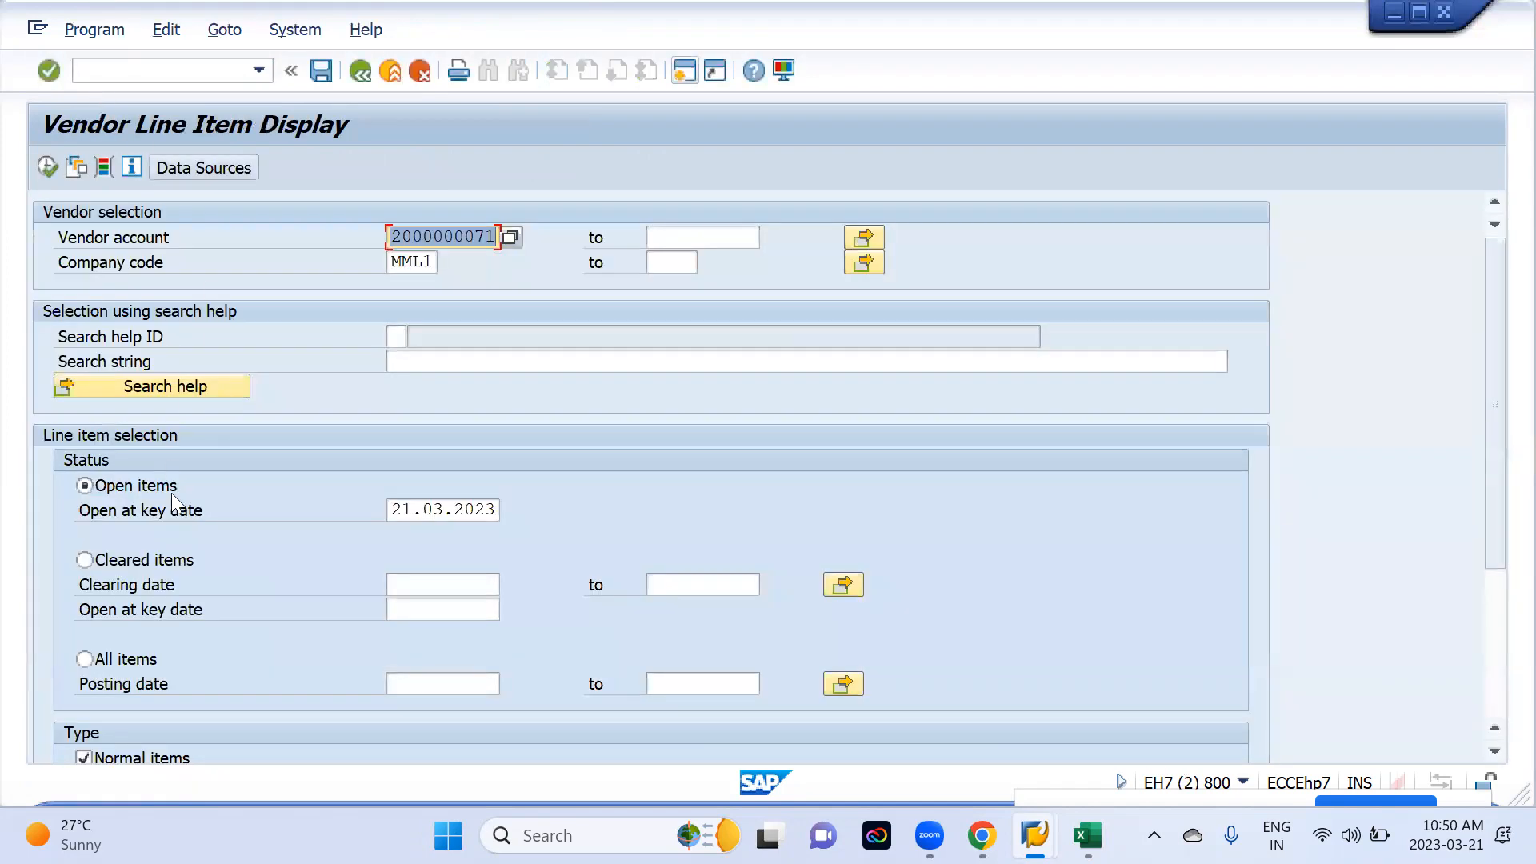
click(85, 659)
click(47, 167)
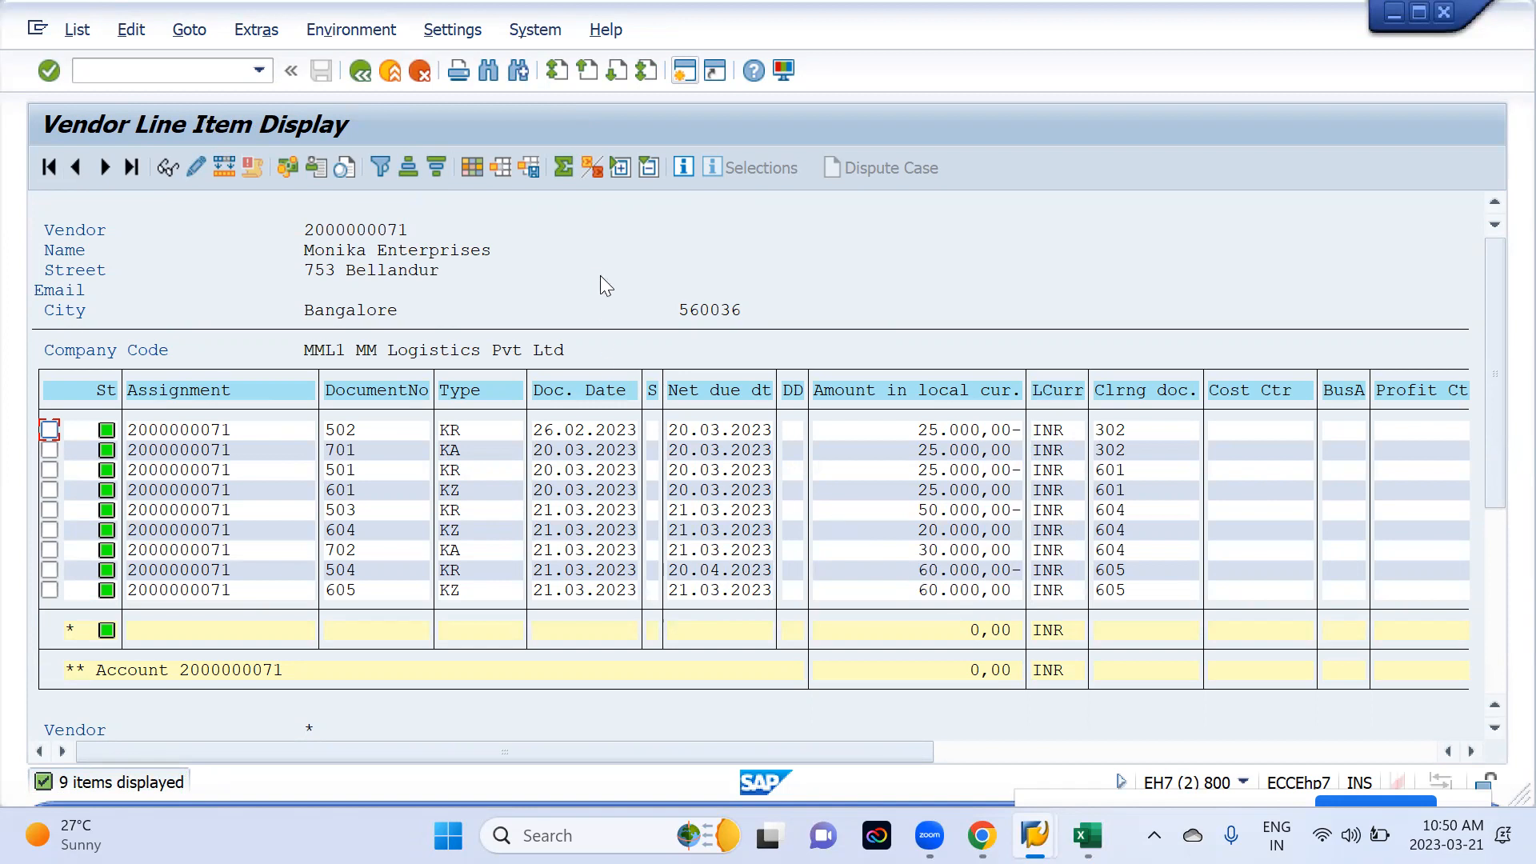
- Open a new SAP session and start the G/L account line item display with transaction FBL3N
click(680, 69)
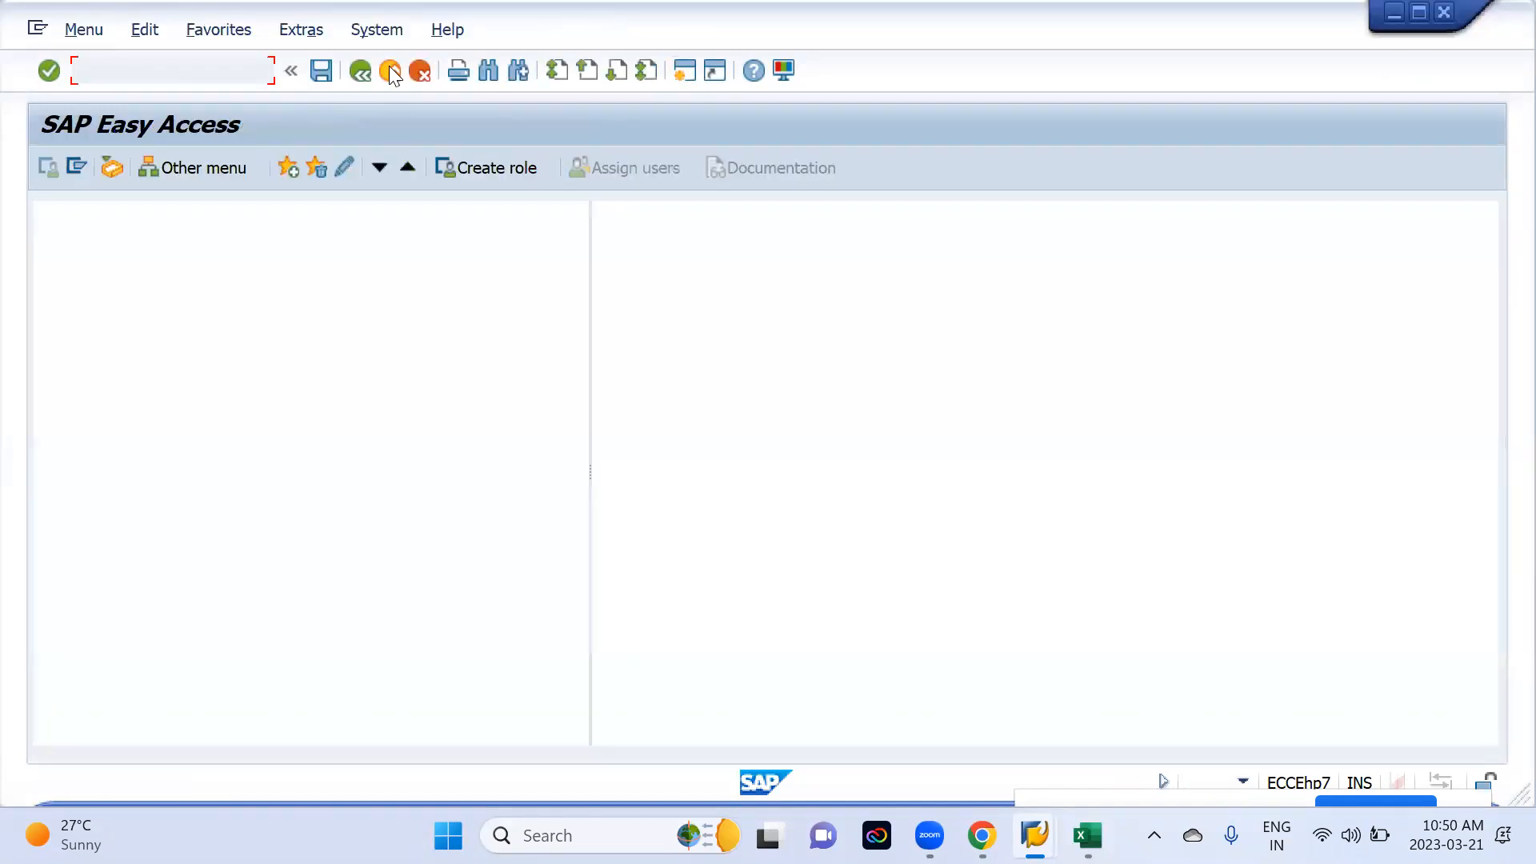
text(fbl3n)
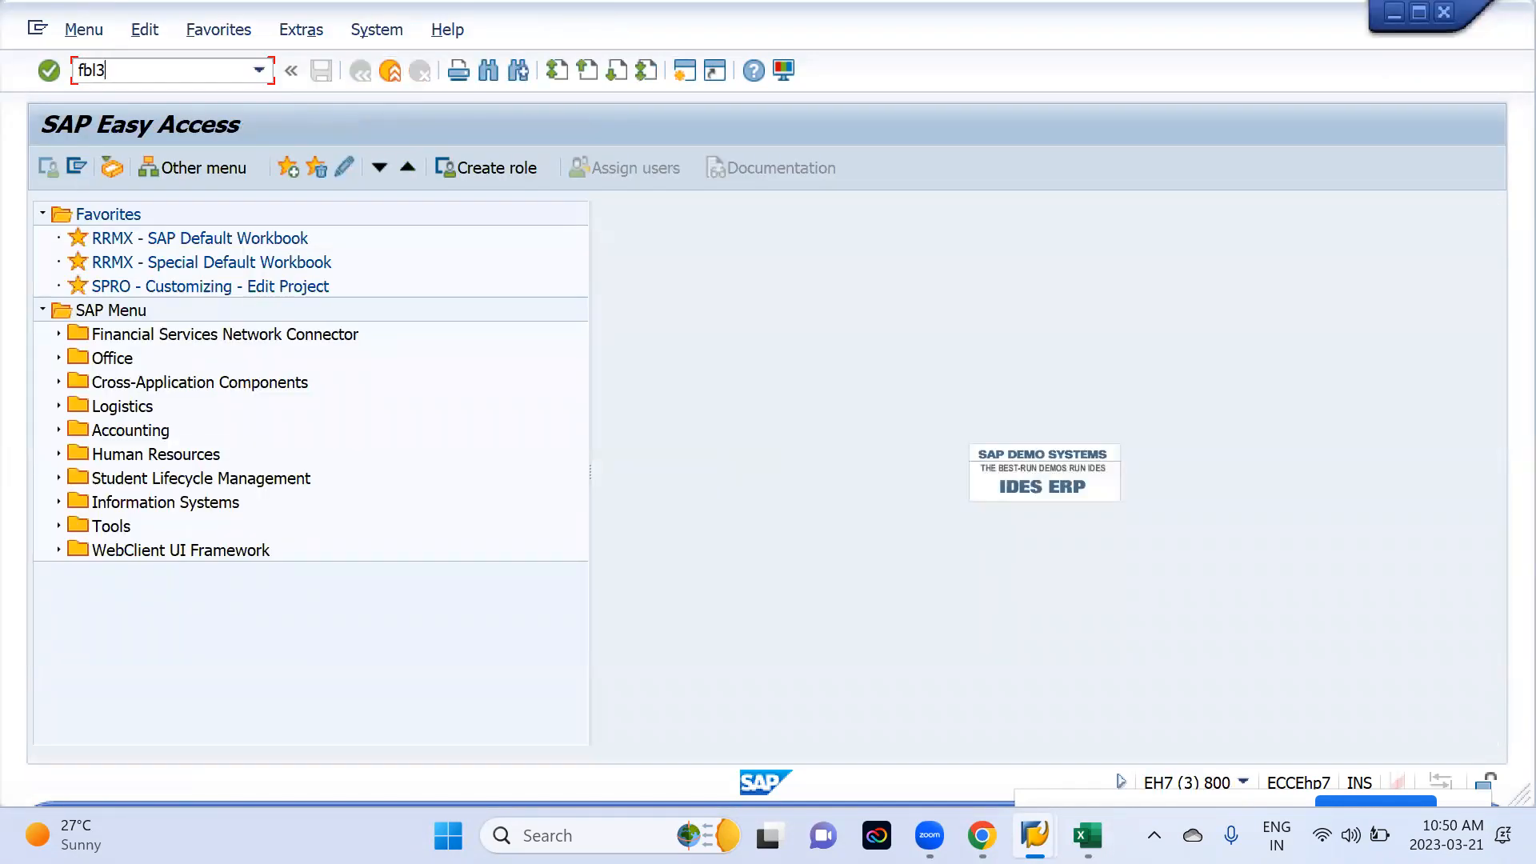
key(Return)
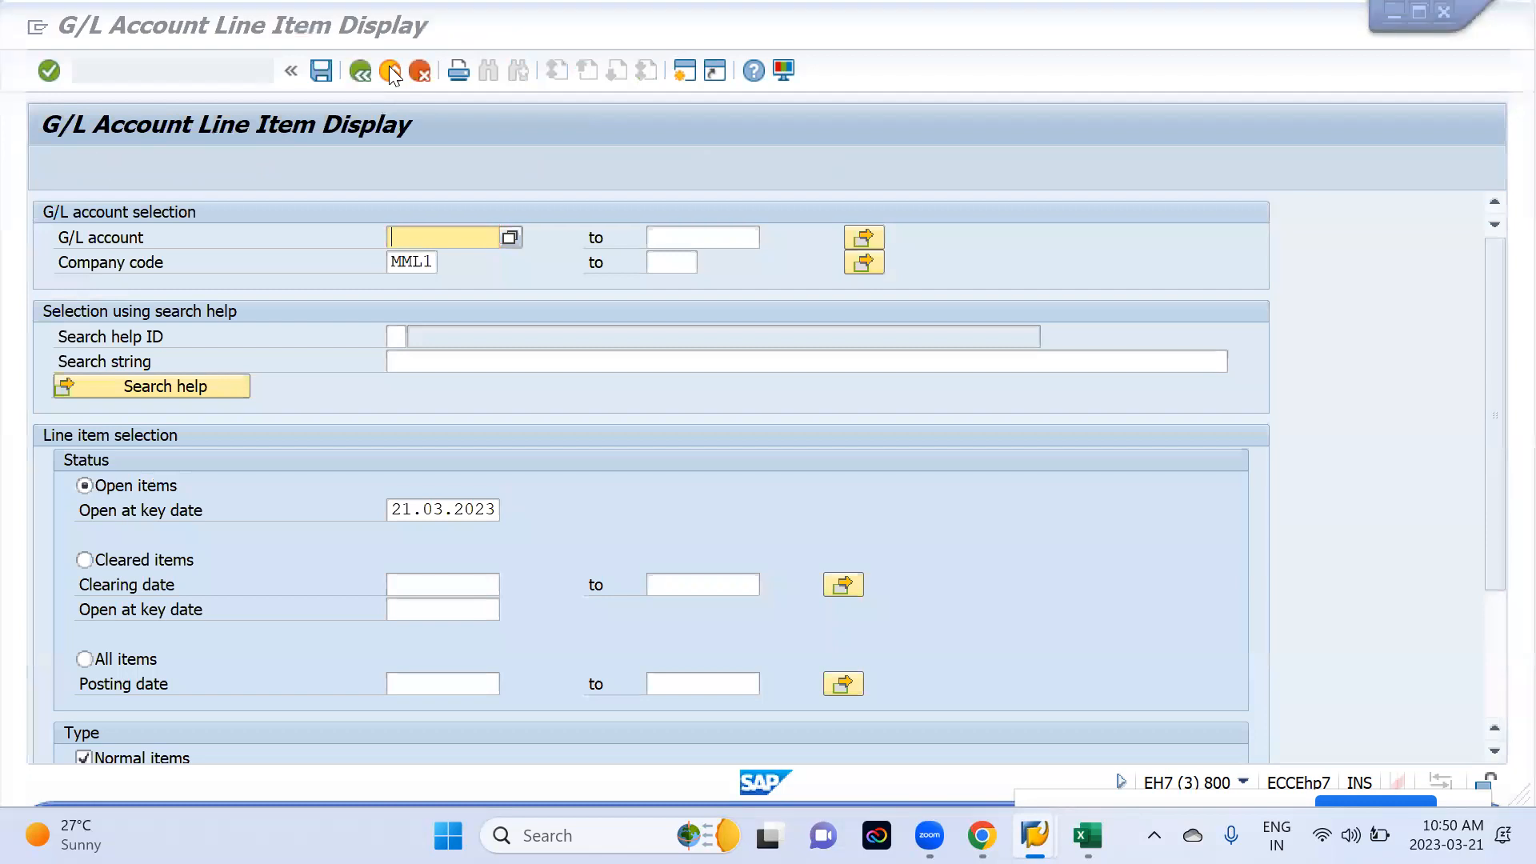
key(alt+Tab)
click(571, 151)
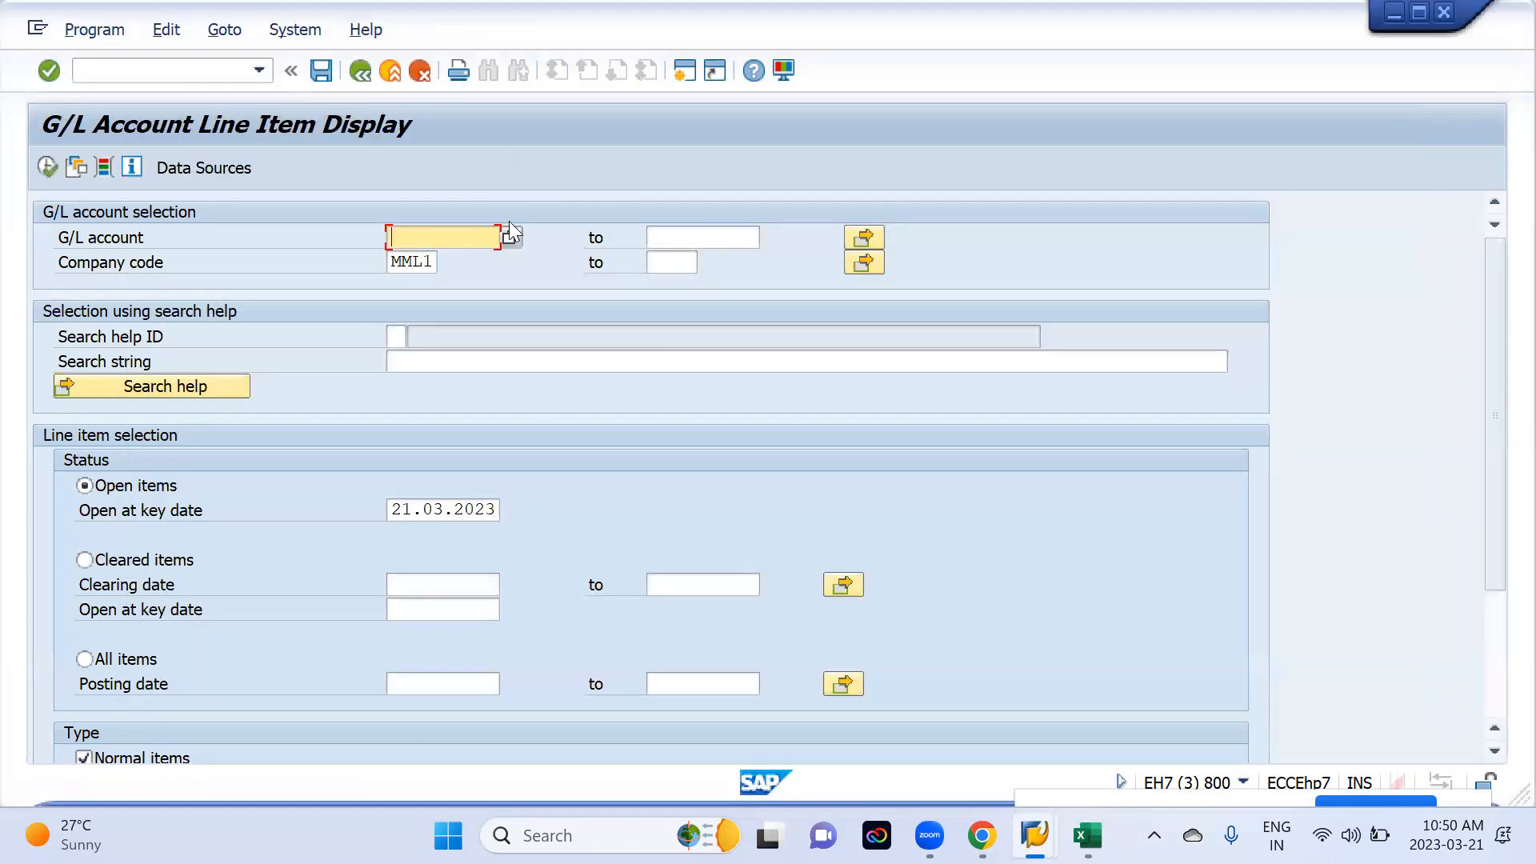
key(F4)
key(Return)
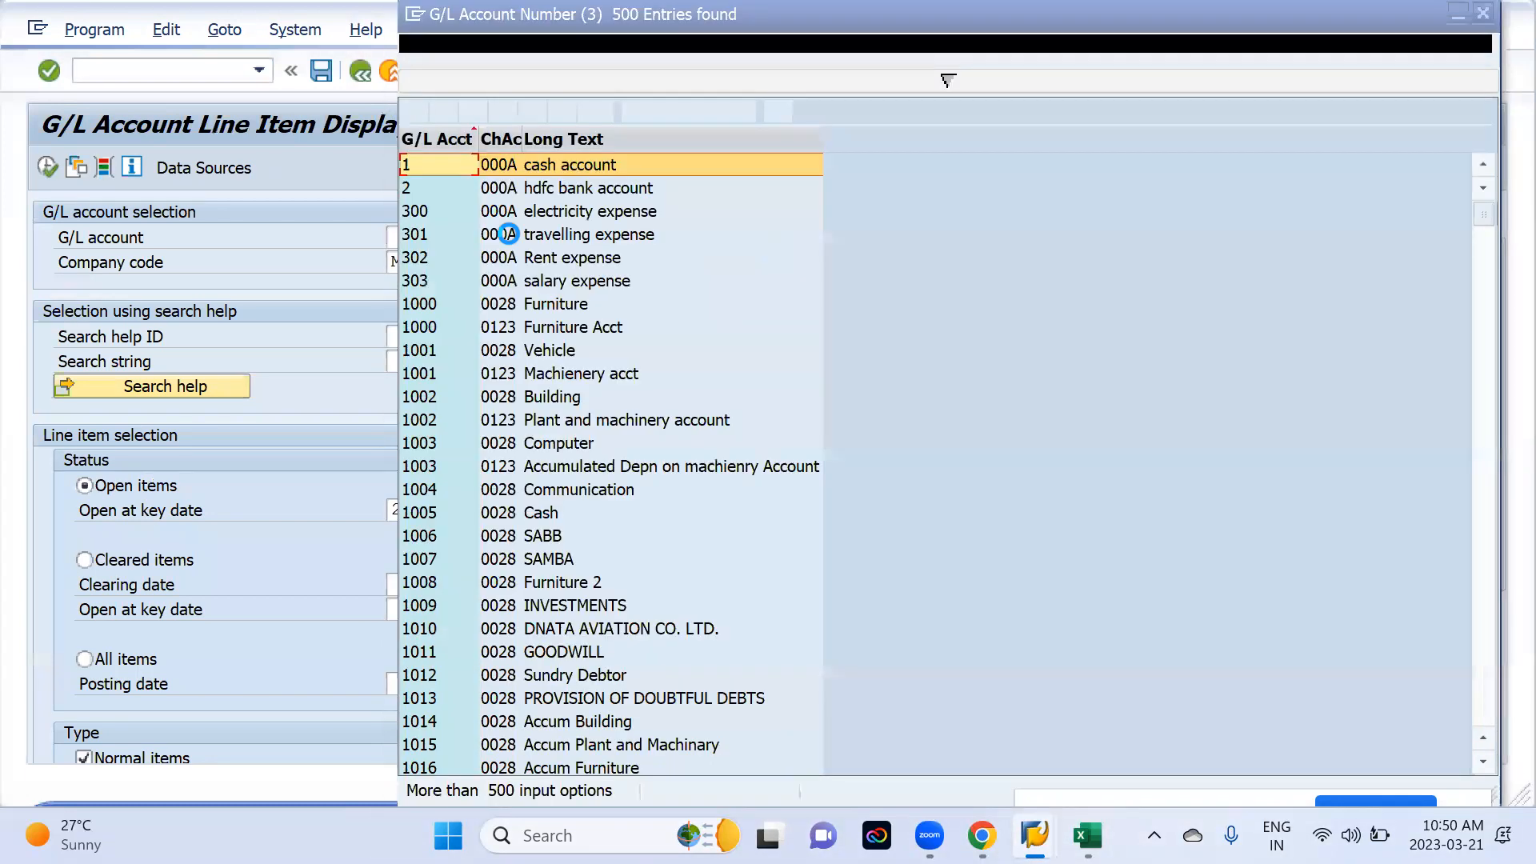
click(508, 233)
click(509, 237)
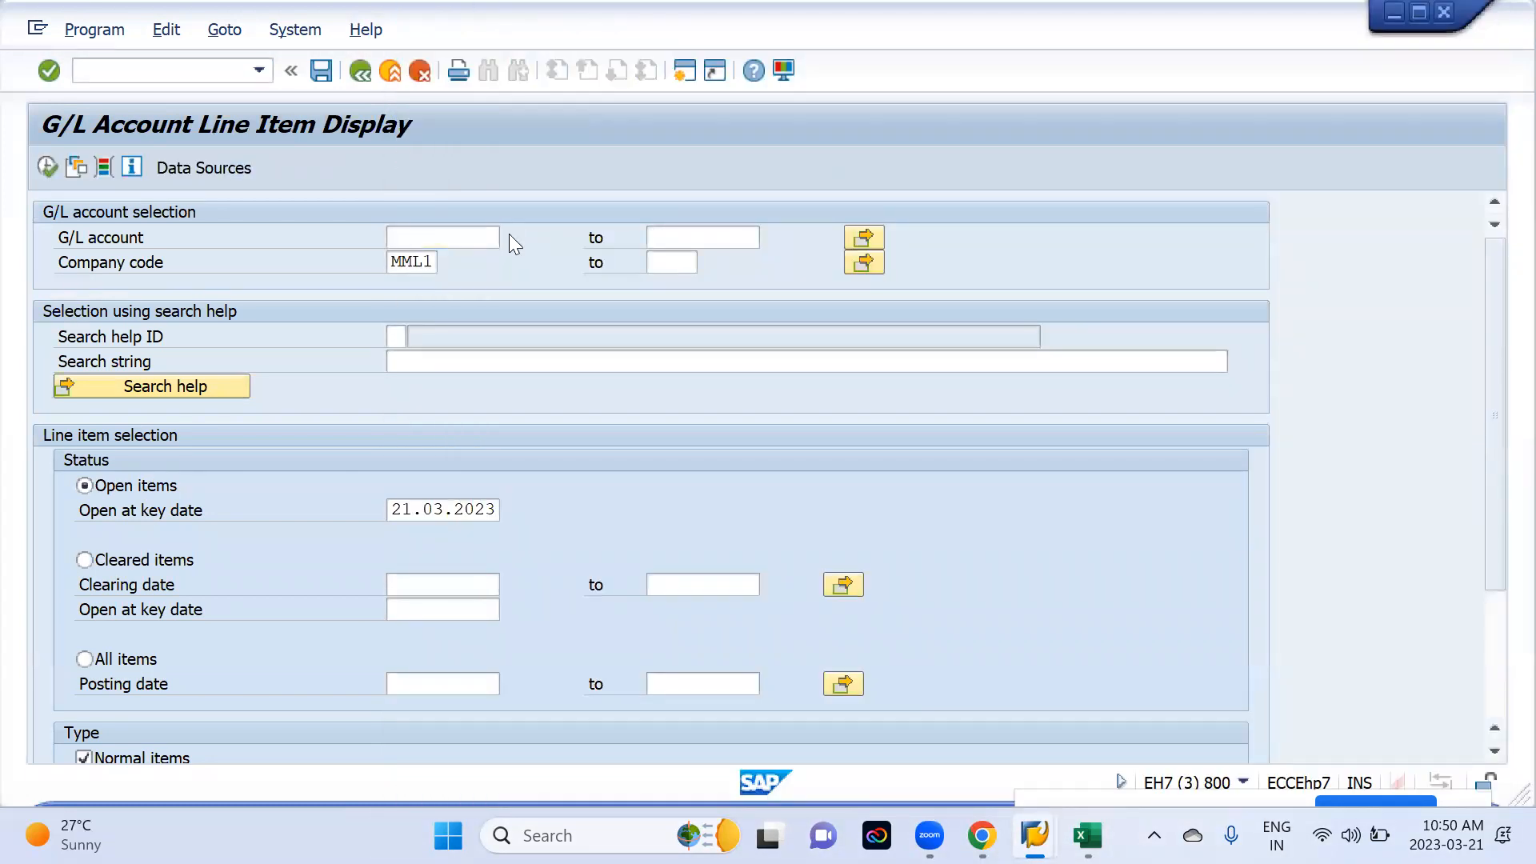
key(Tab)
text(mml1)
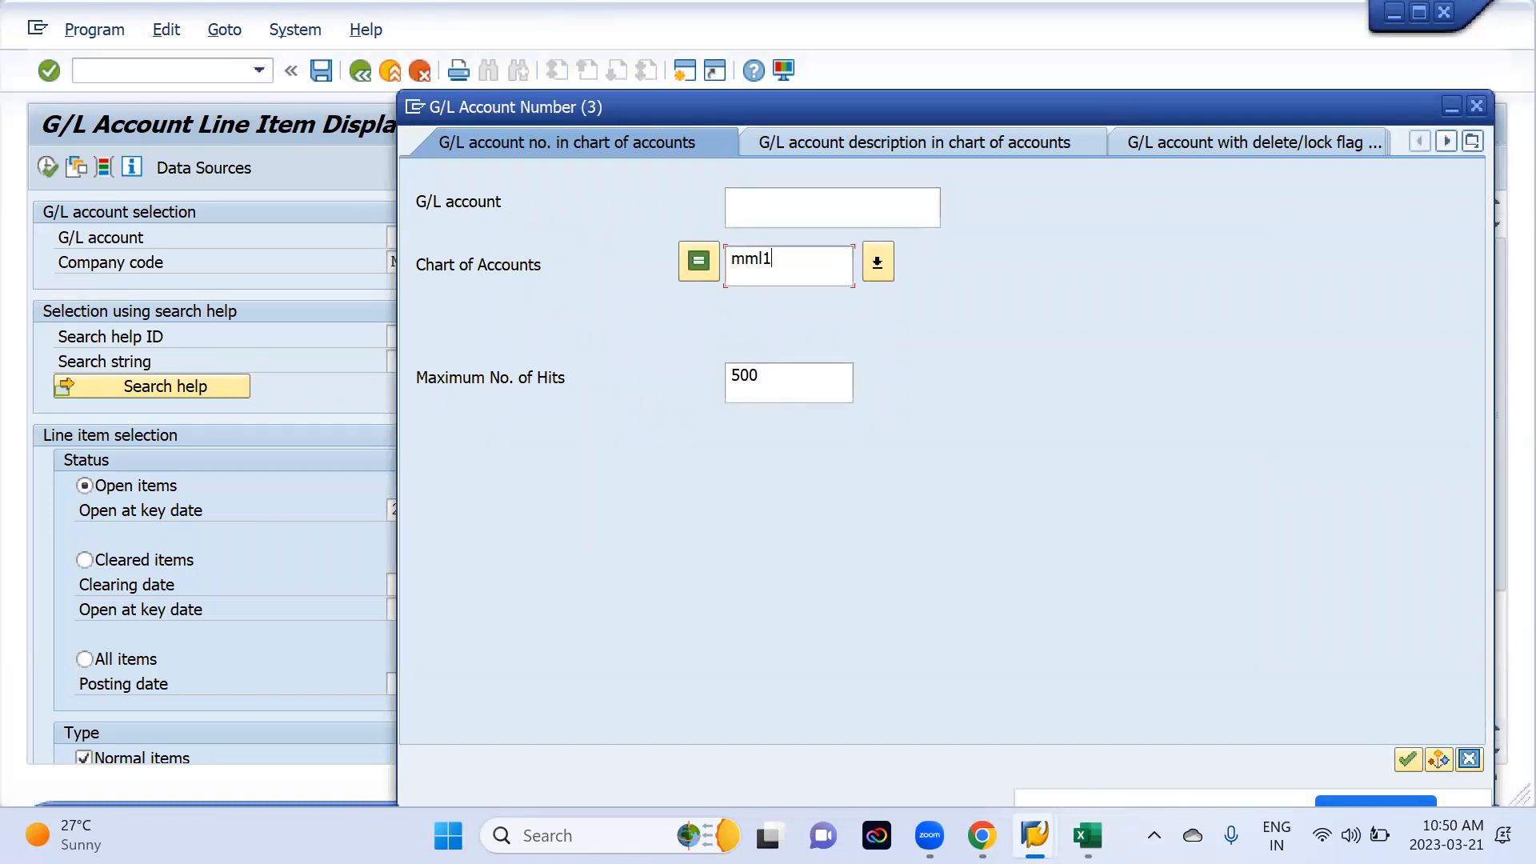
key(Return)
key(Return)
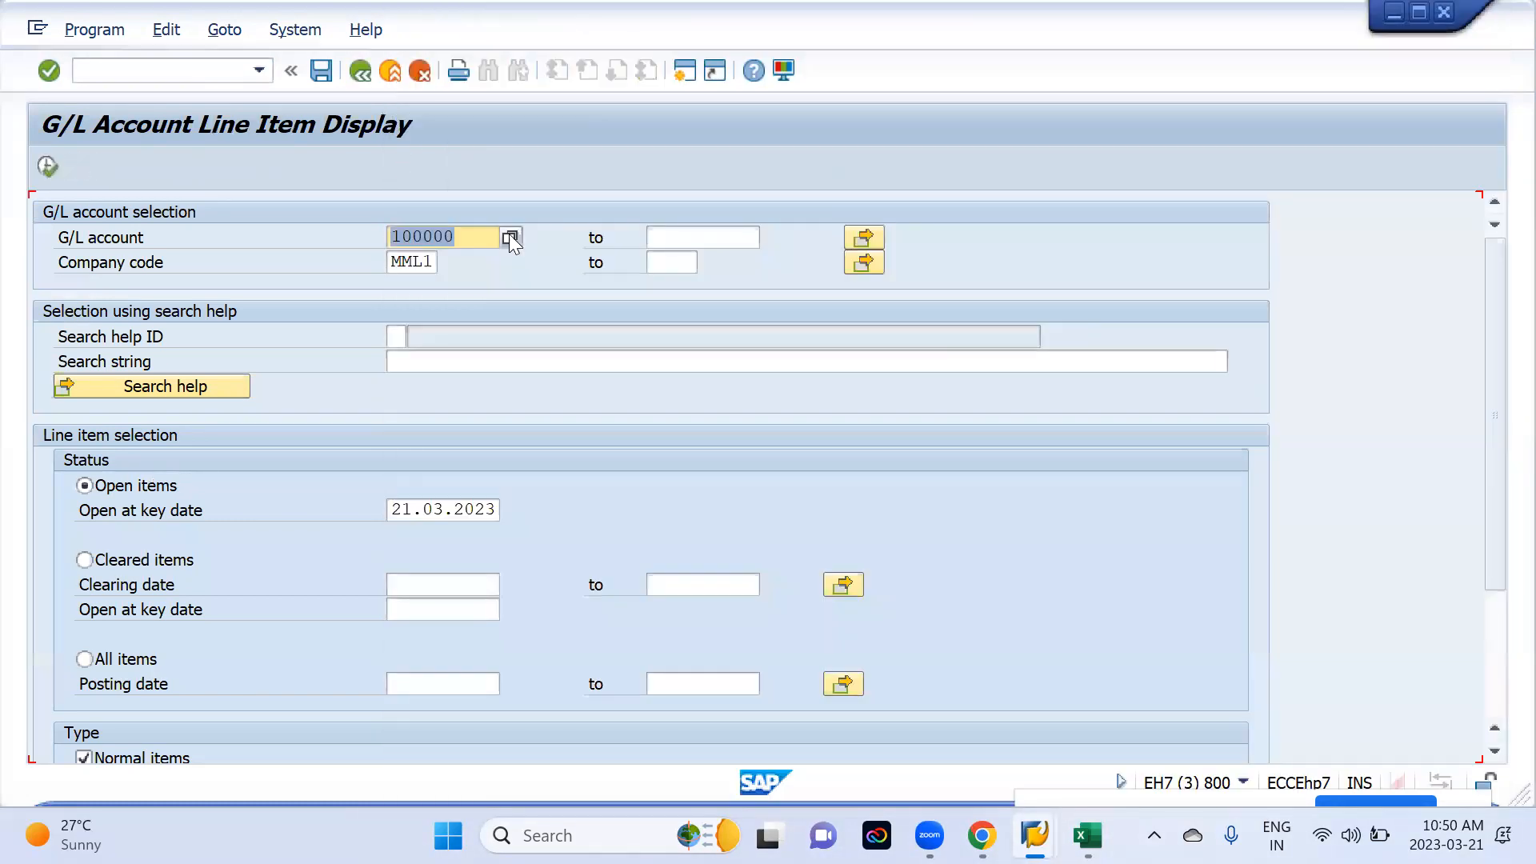
key(BackSpace)
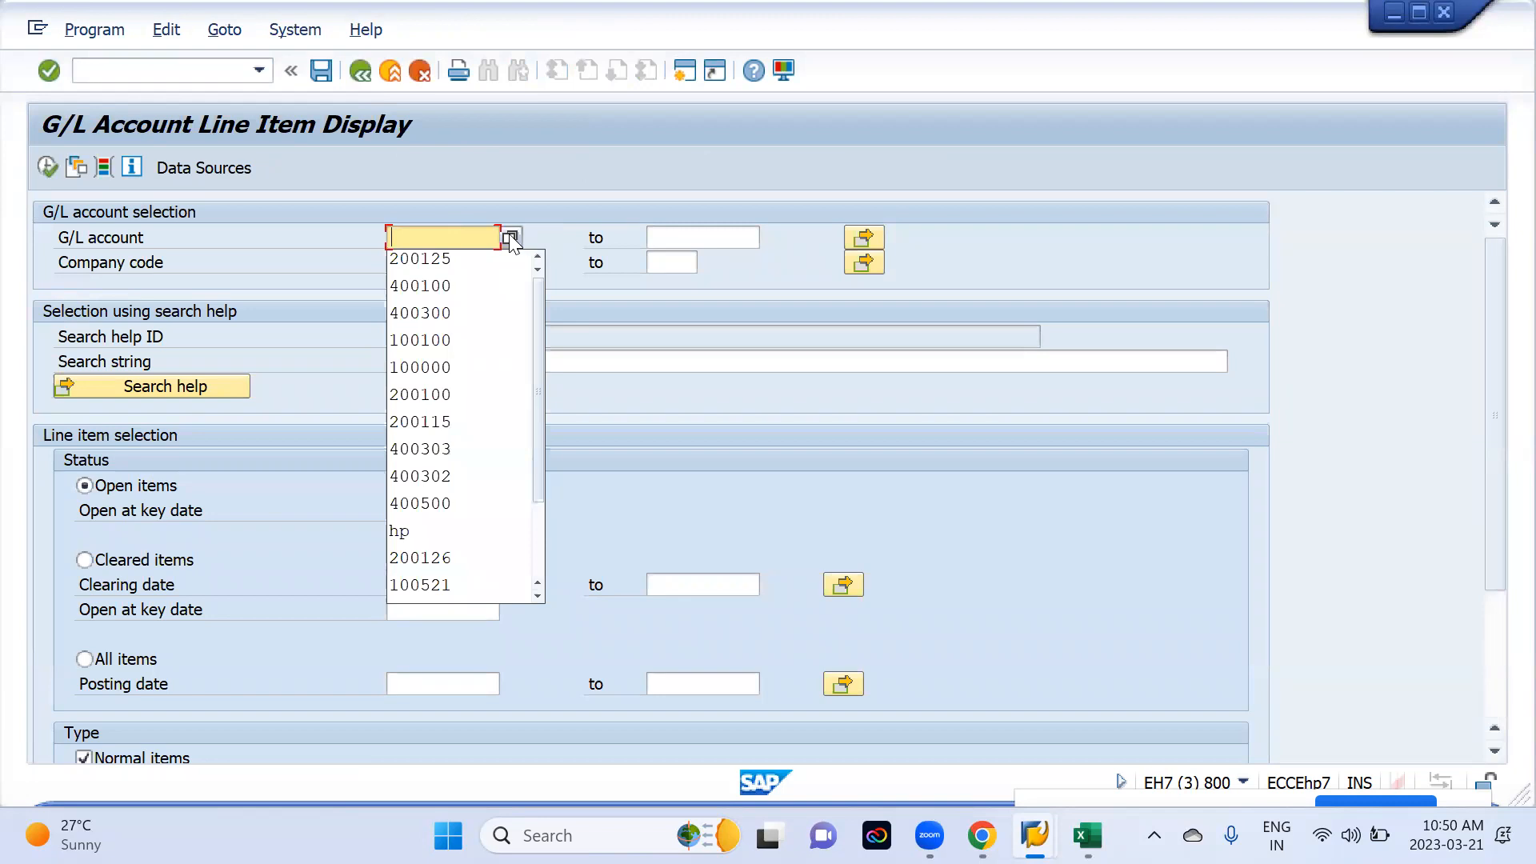
- Find G/L account 300100 CASH DIS RECEIVED in chart of accounts MML1 and display its open line items
click(510, 237)
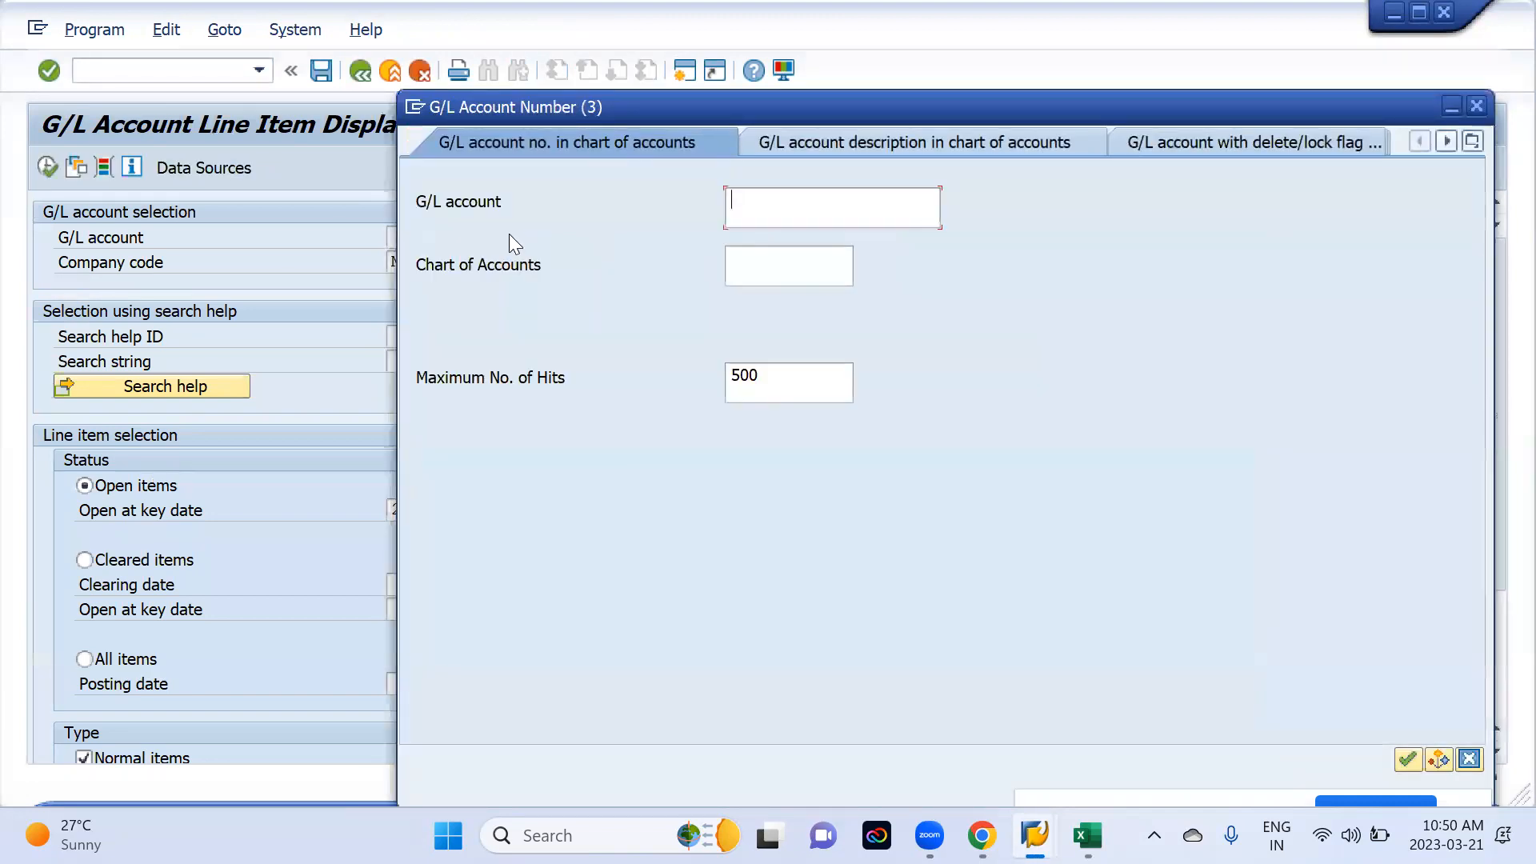
key(Tab)
text(mml1)
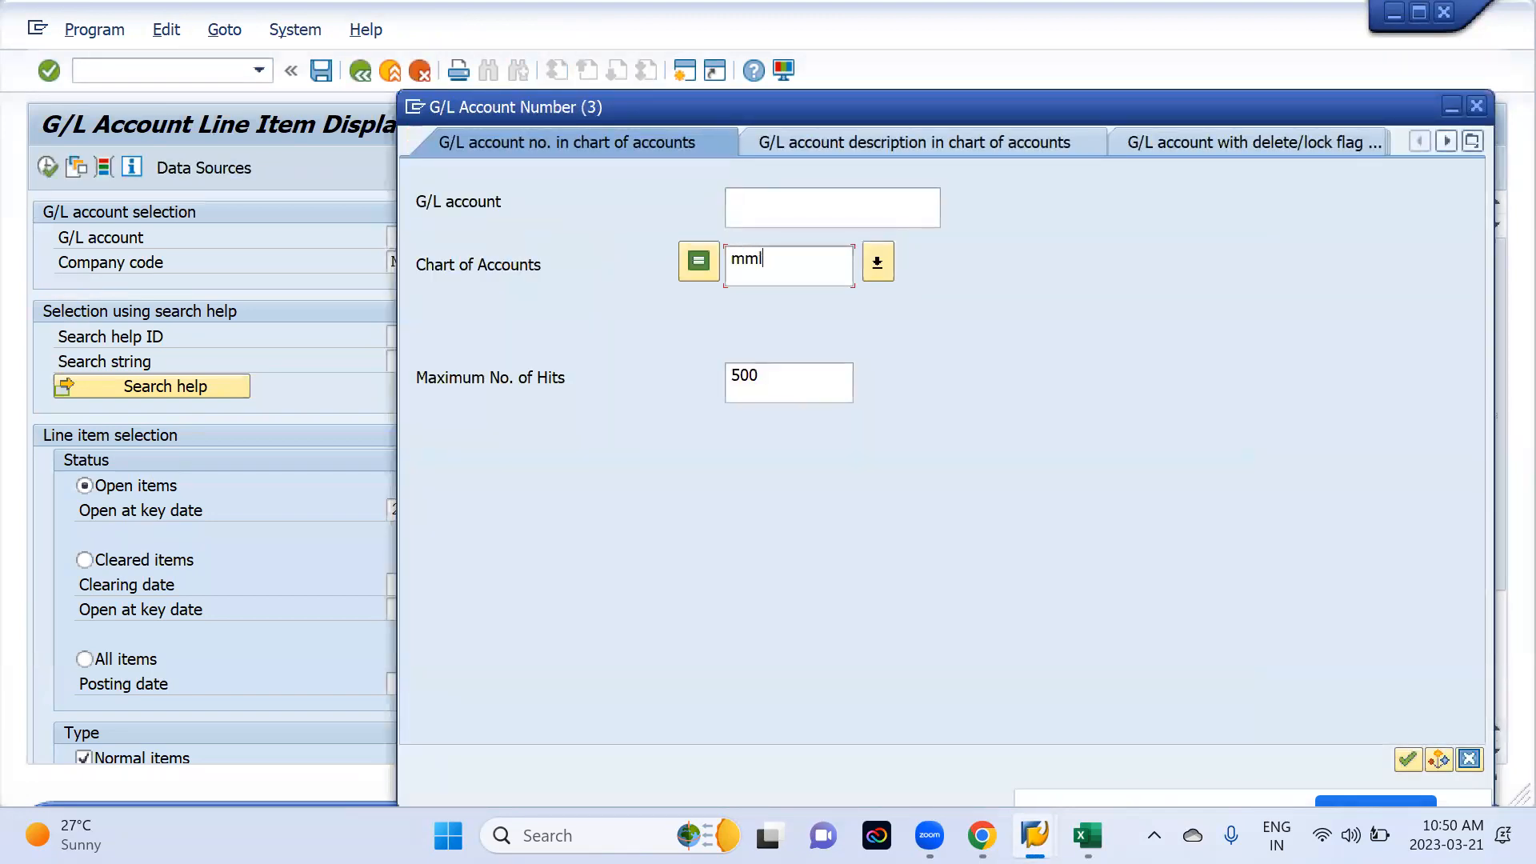
key(Return)
key(Down)
key(Down)
key(Down)
key(Down)
key(Down)
key(Down)
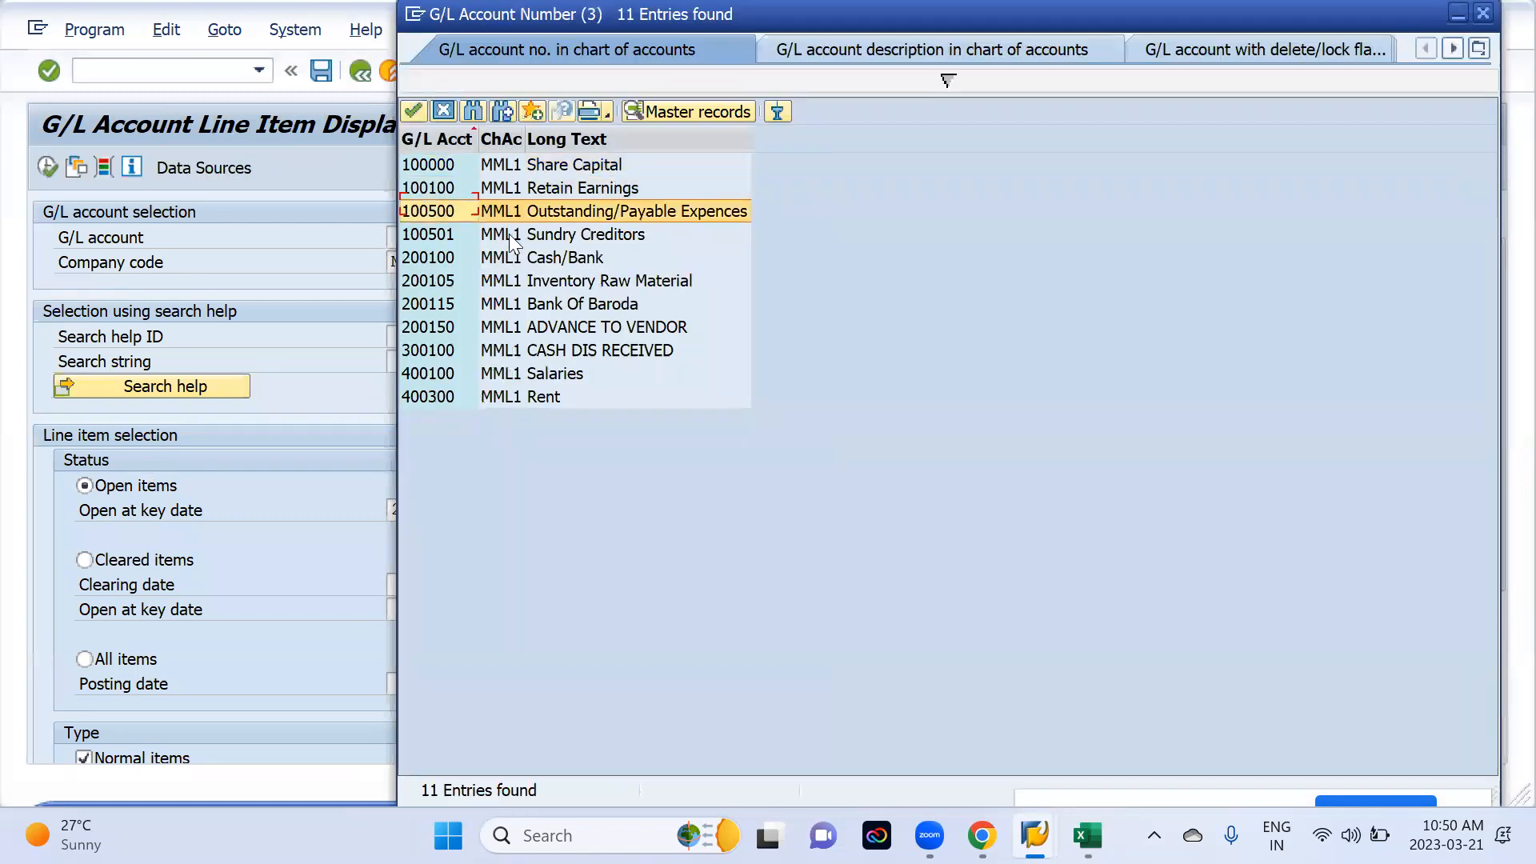
key(Down)
key(Down)
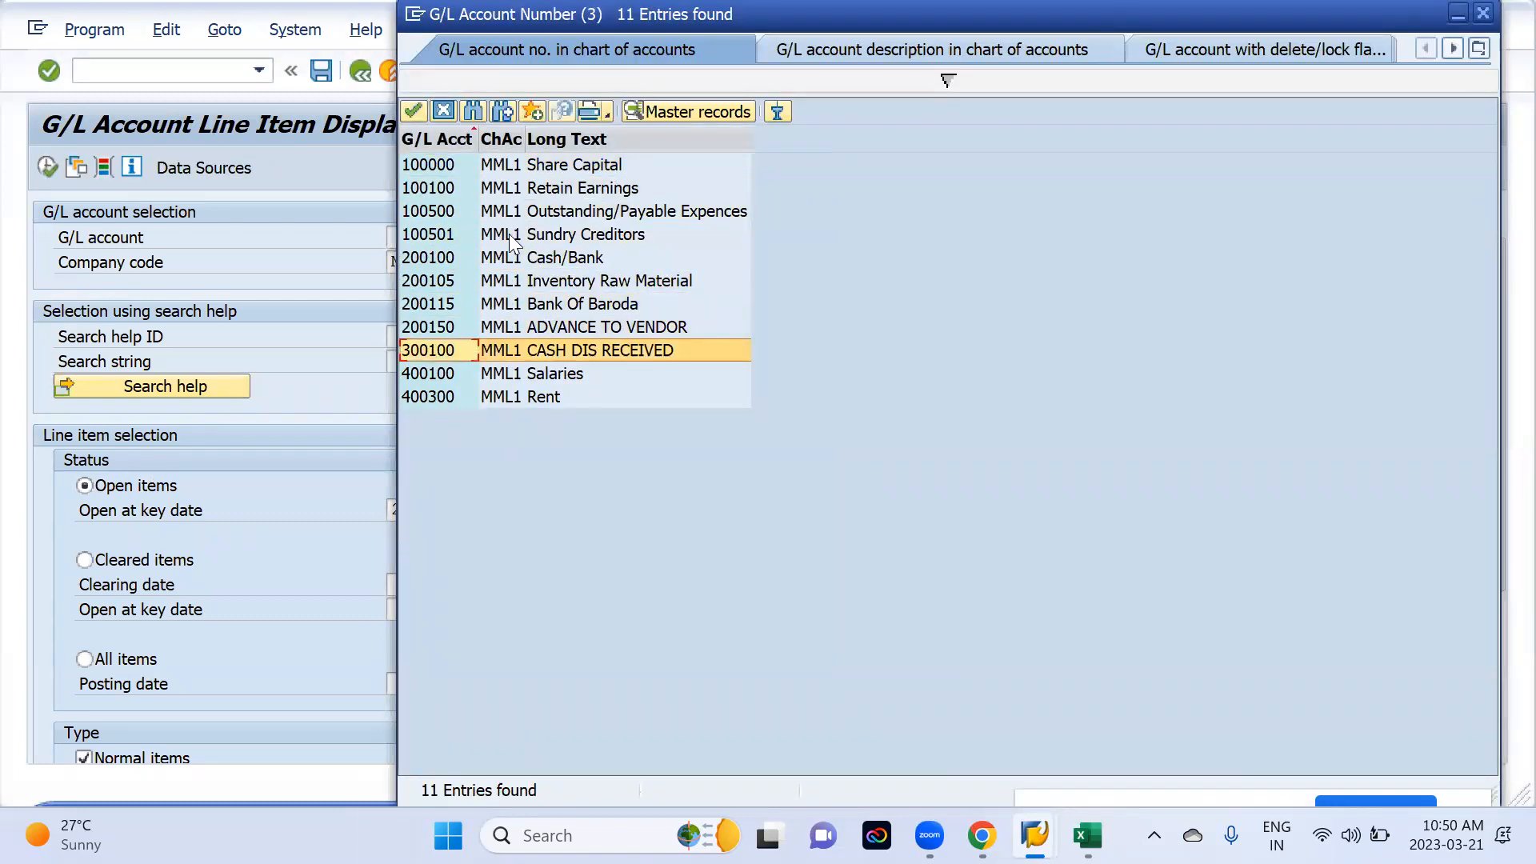
key(Return)
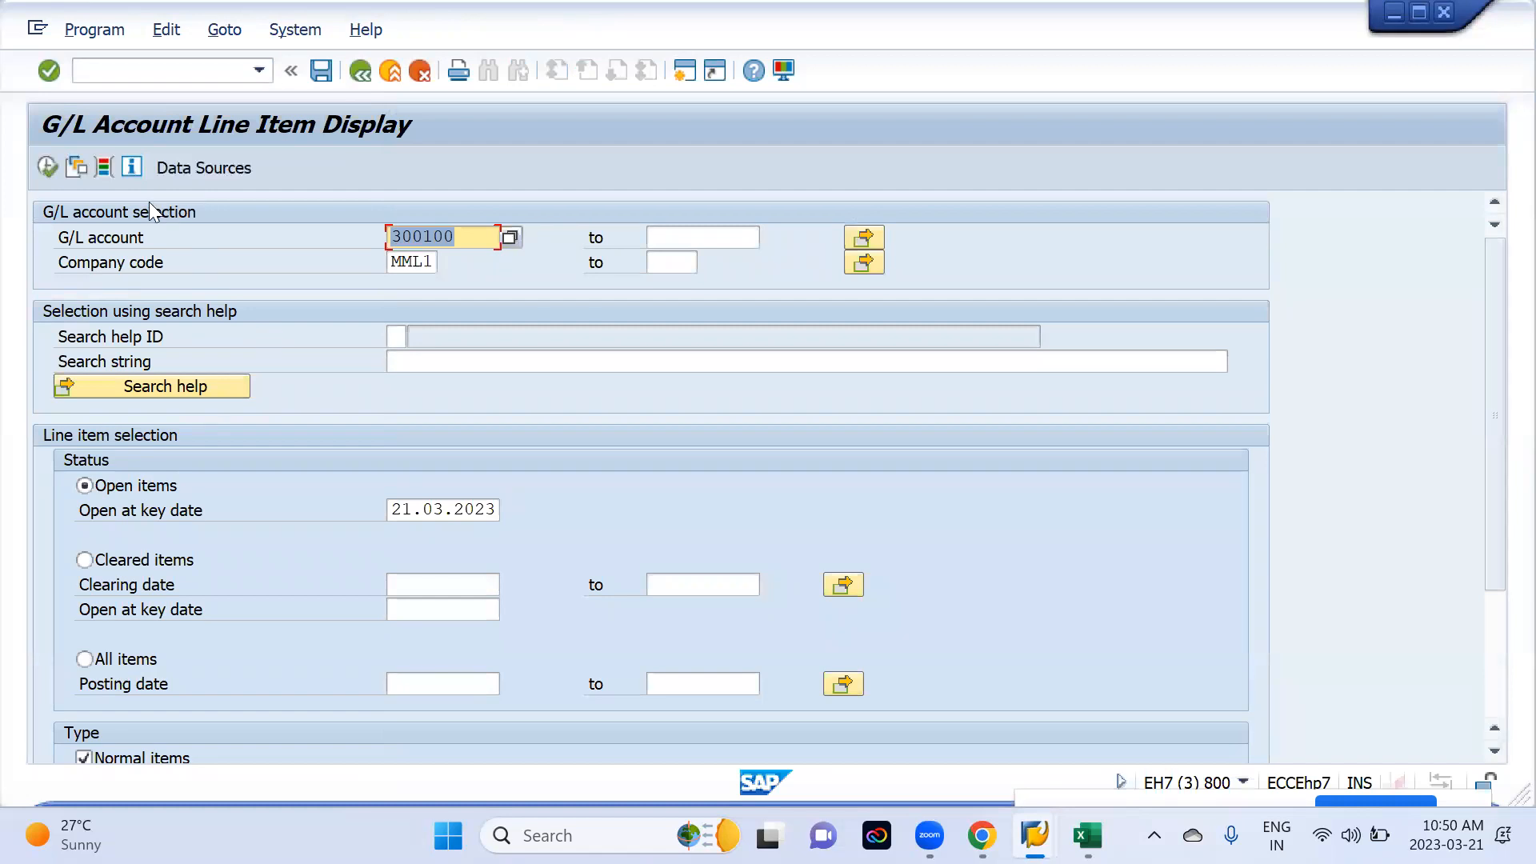
click(47, 167)
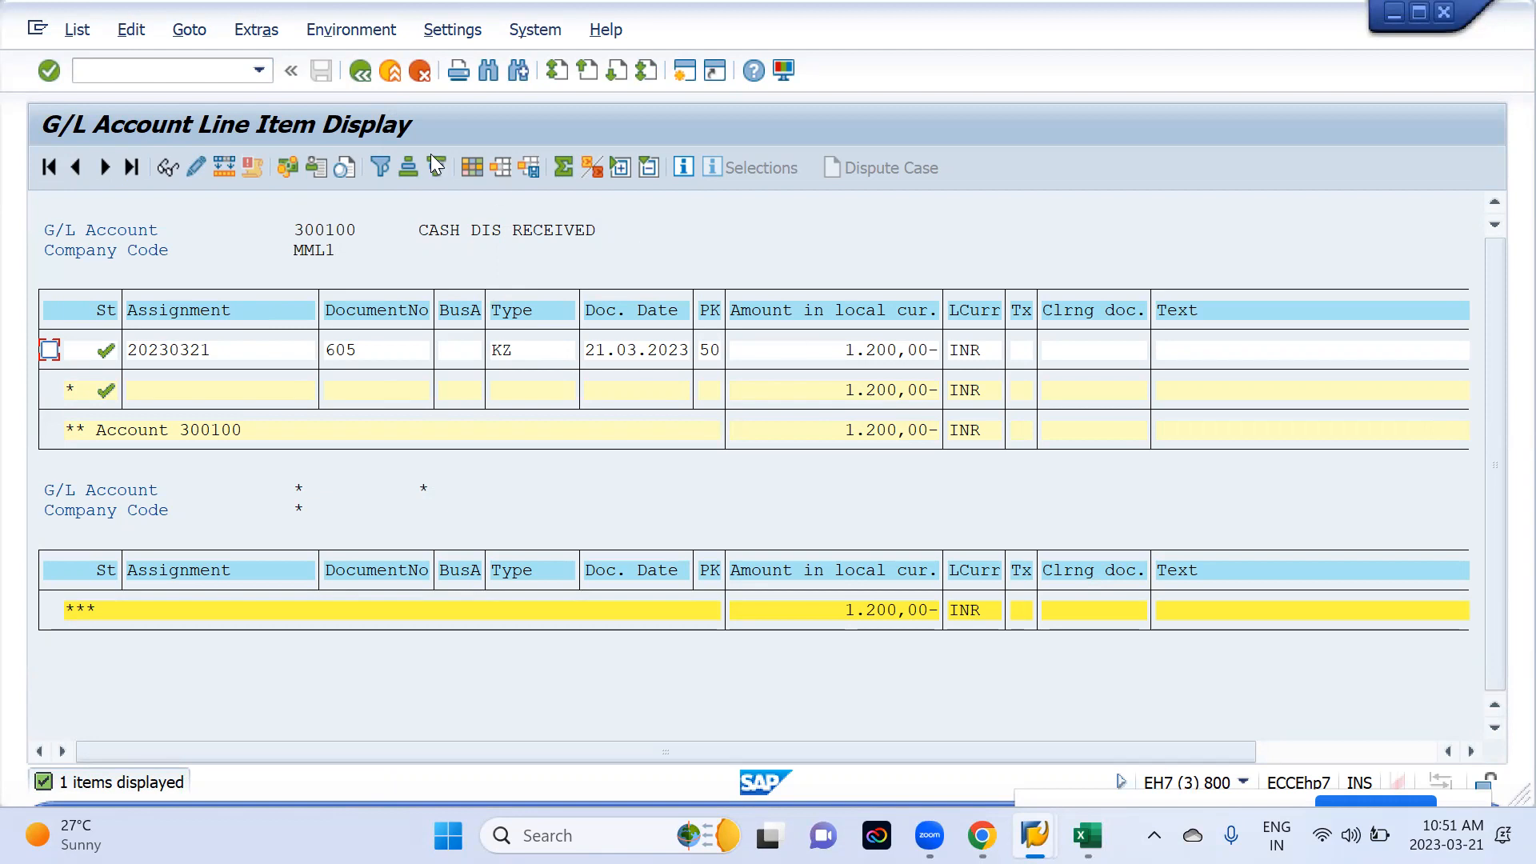
- Switch to the 3.Accounts payable workbook in Excel and review section 26 on account assignment for automatic posting (OBXU)
key(alt+Tab)
key(alt+Tab)
key(alt+Tab)
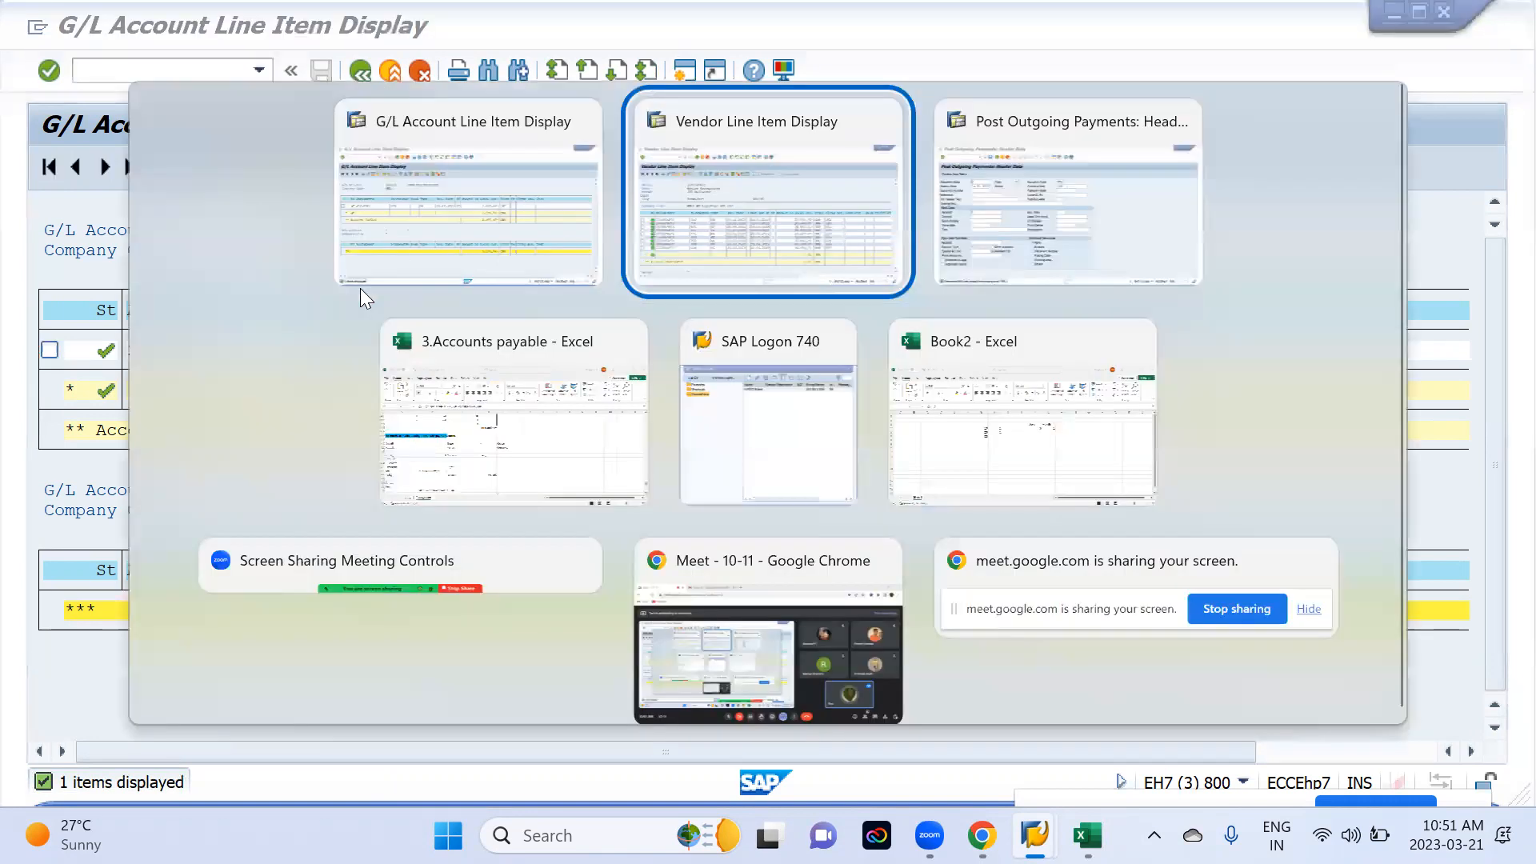
scroll(309, 484, up, 7)
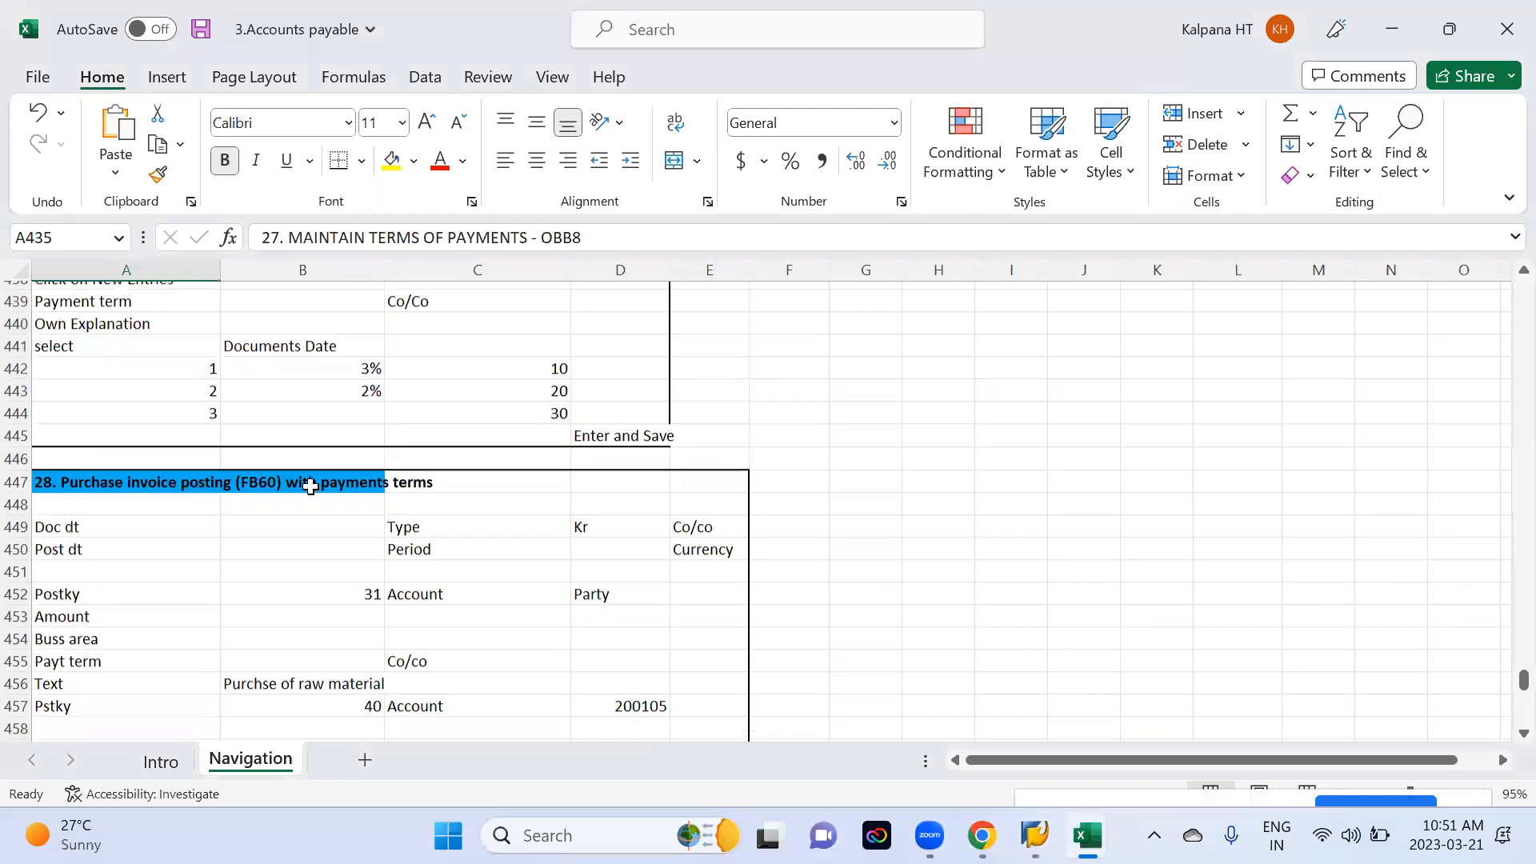
scroll(102, 404, up, 1)
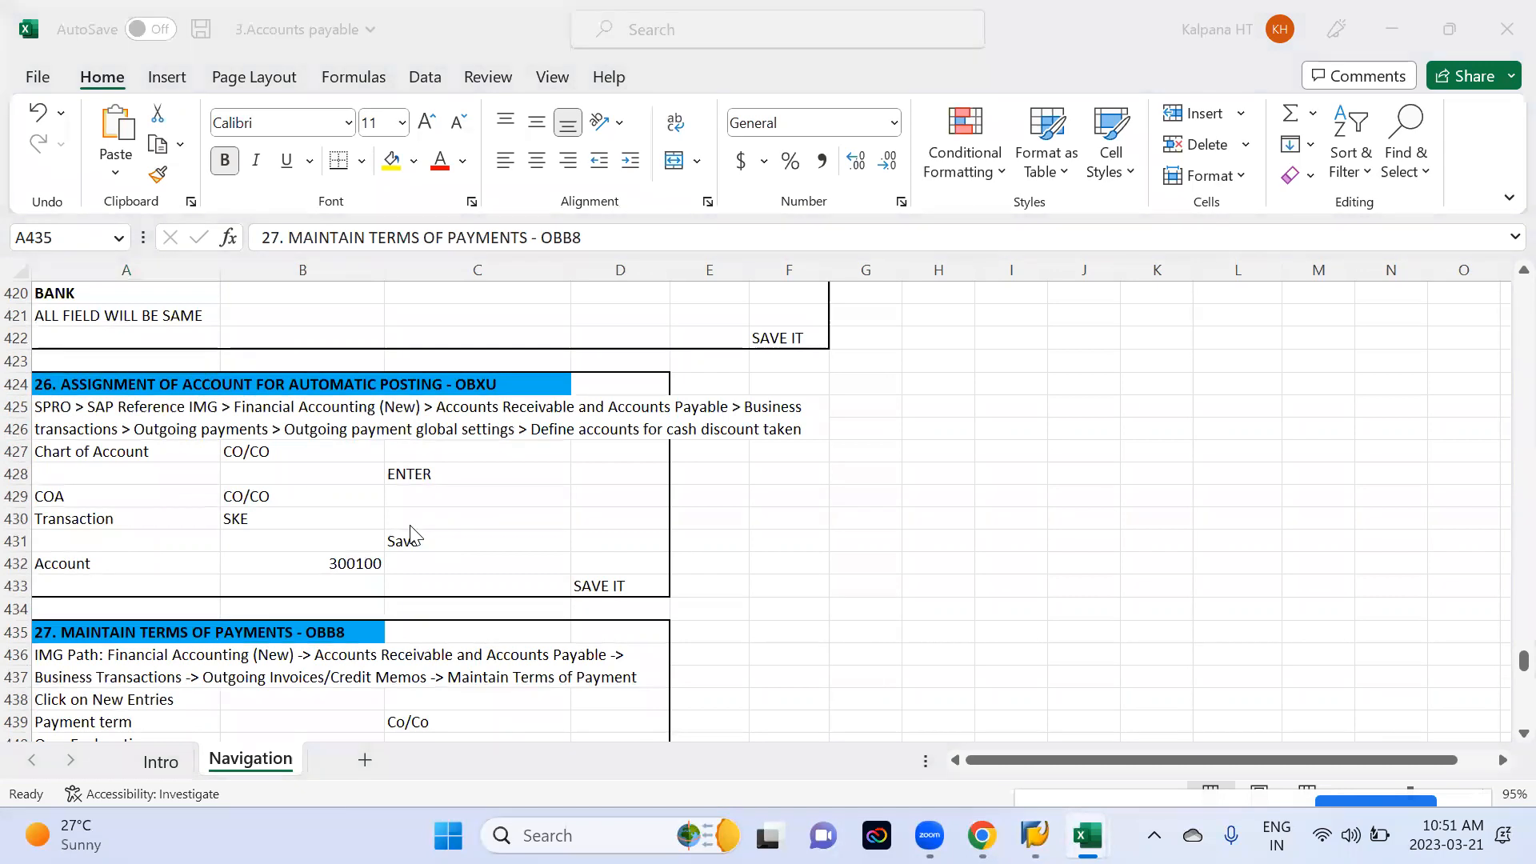
- Review the vendor line items and the cash discount G/L line items in SAP, and return to the Excel accounts payable notes
key(alt+Tab)
key(alt+Tab)
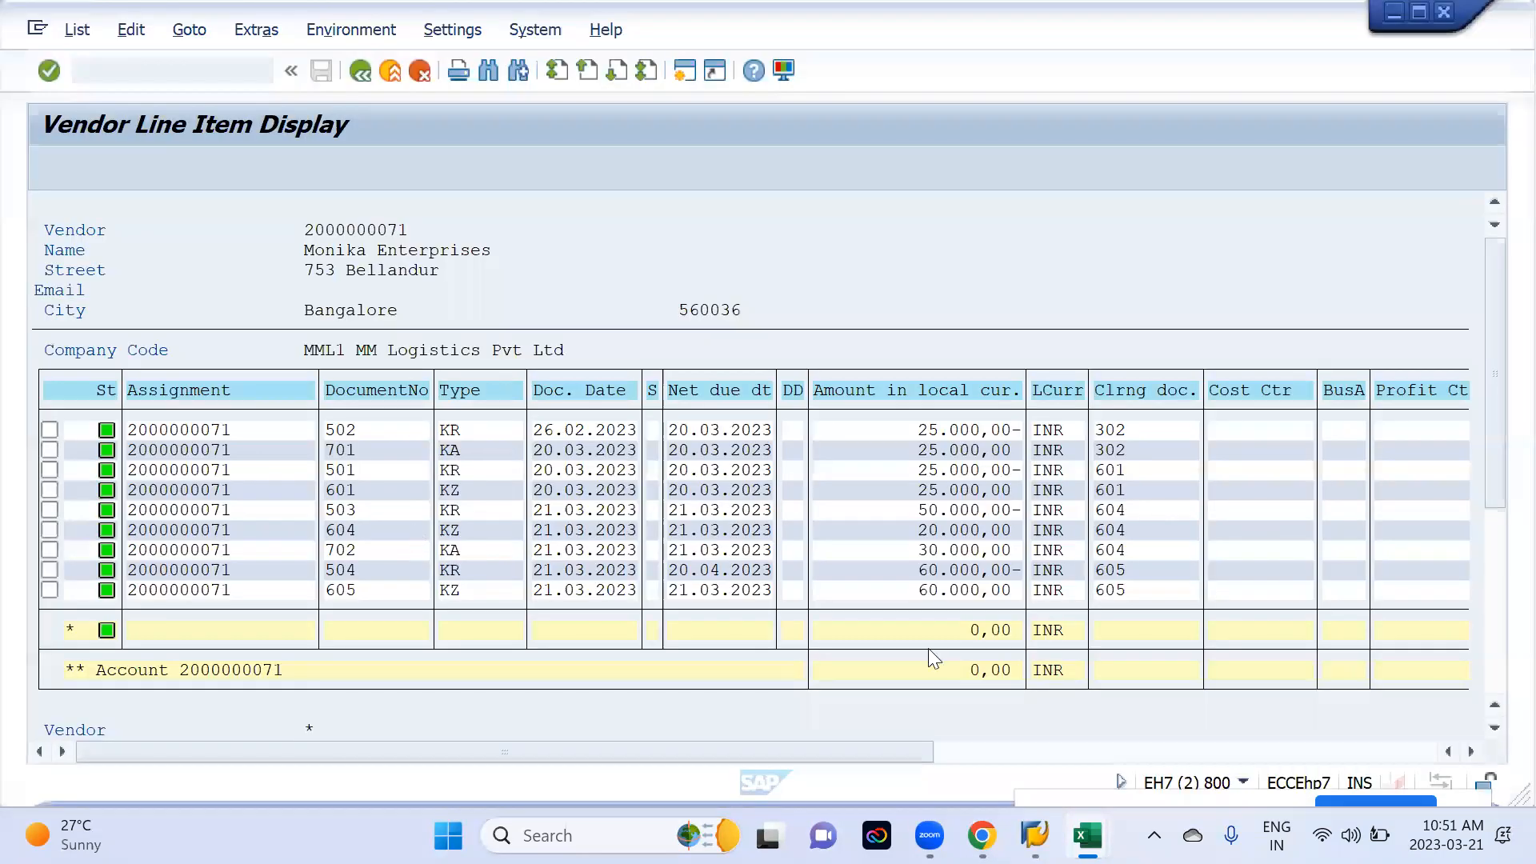
key(alt+Tab)
key(alt+Tab)
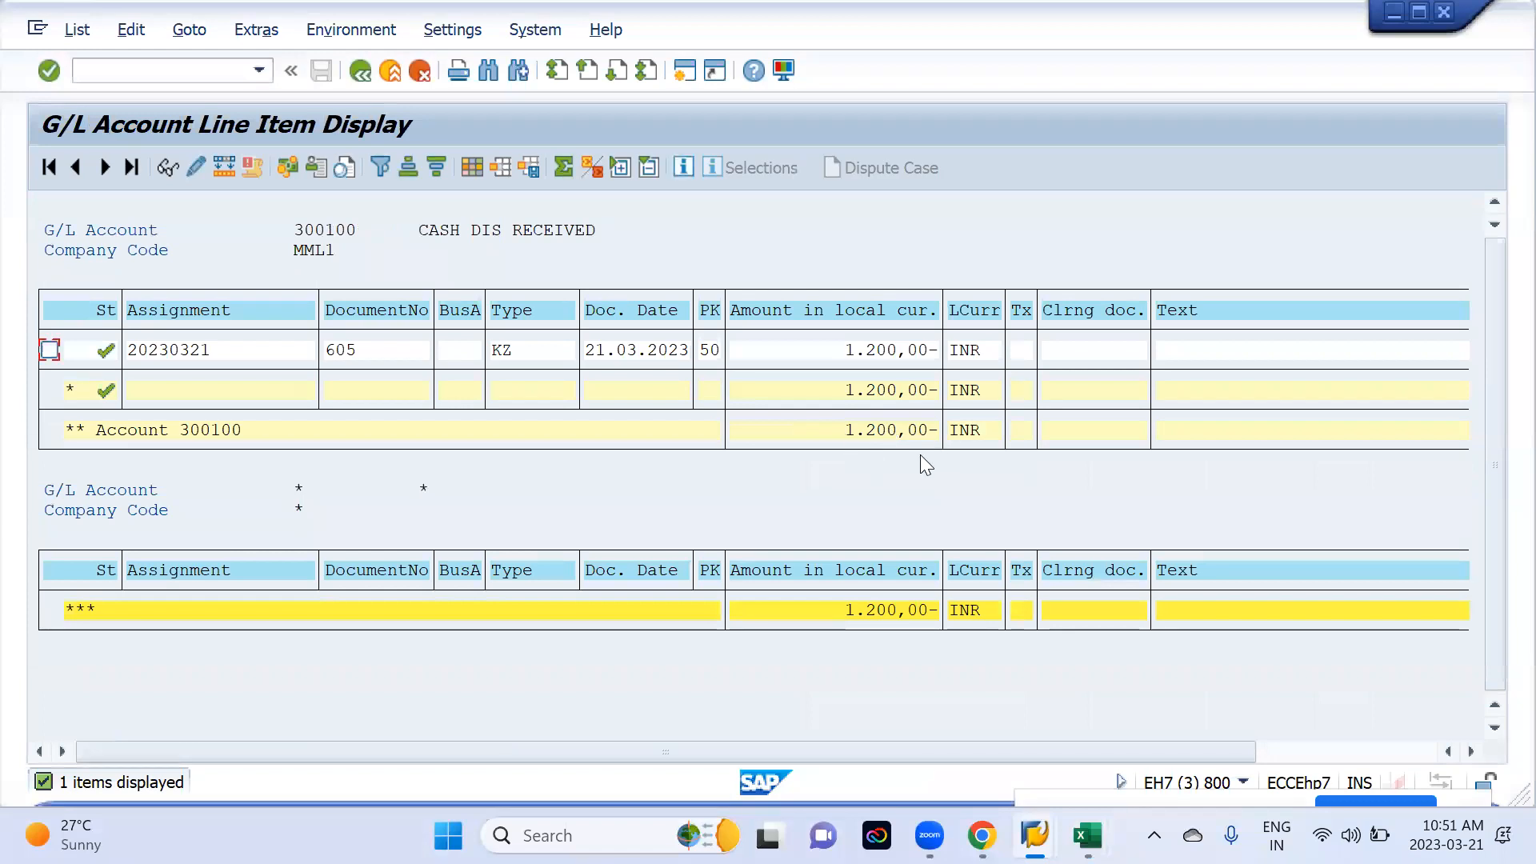
key(alt+Tab)
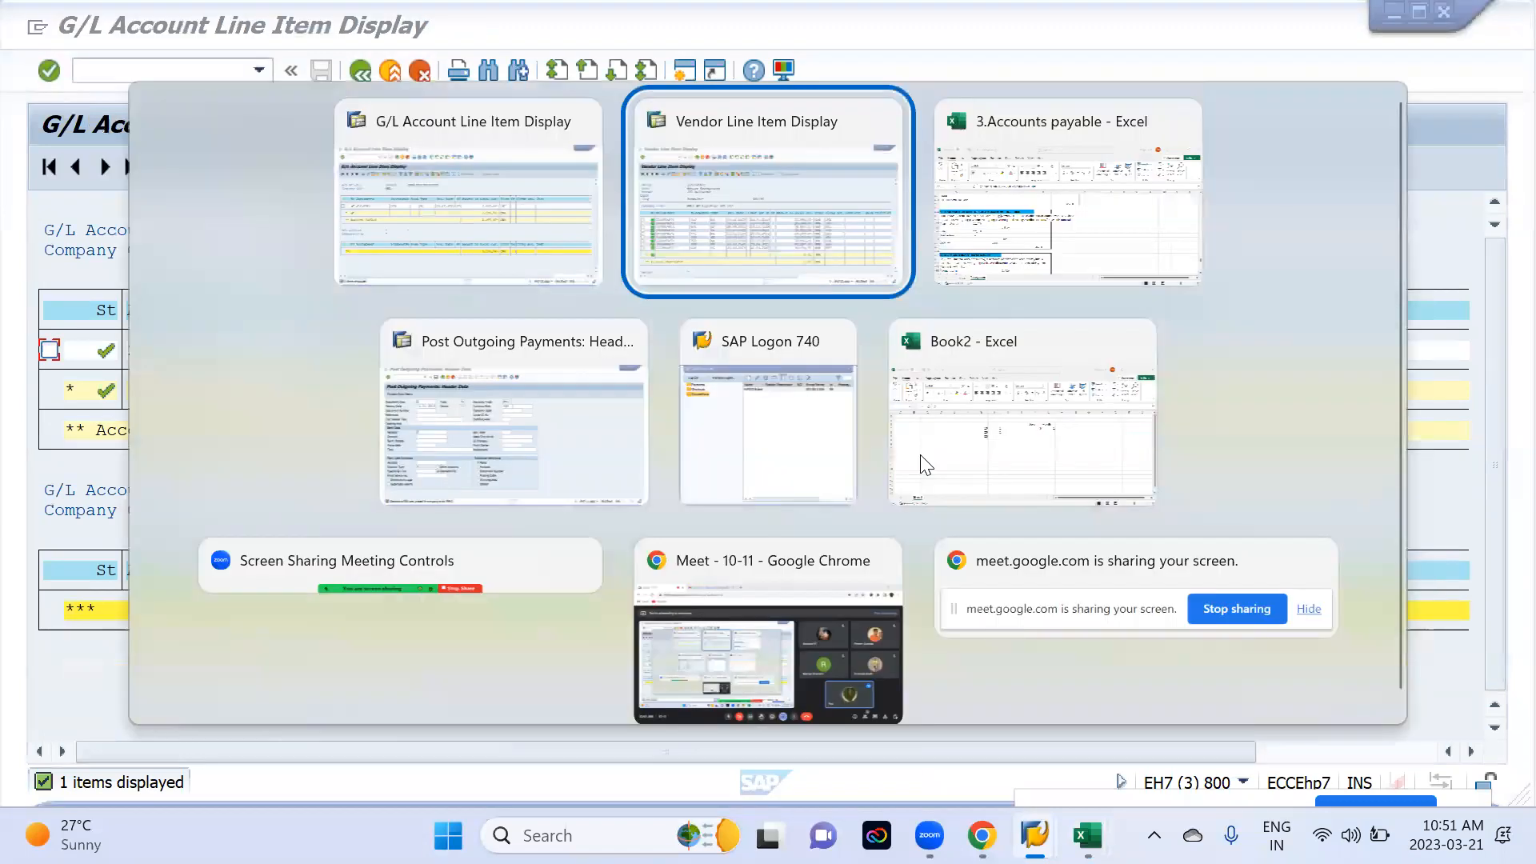
key(alt+Tab)
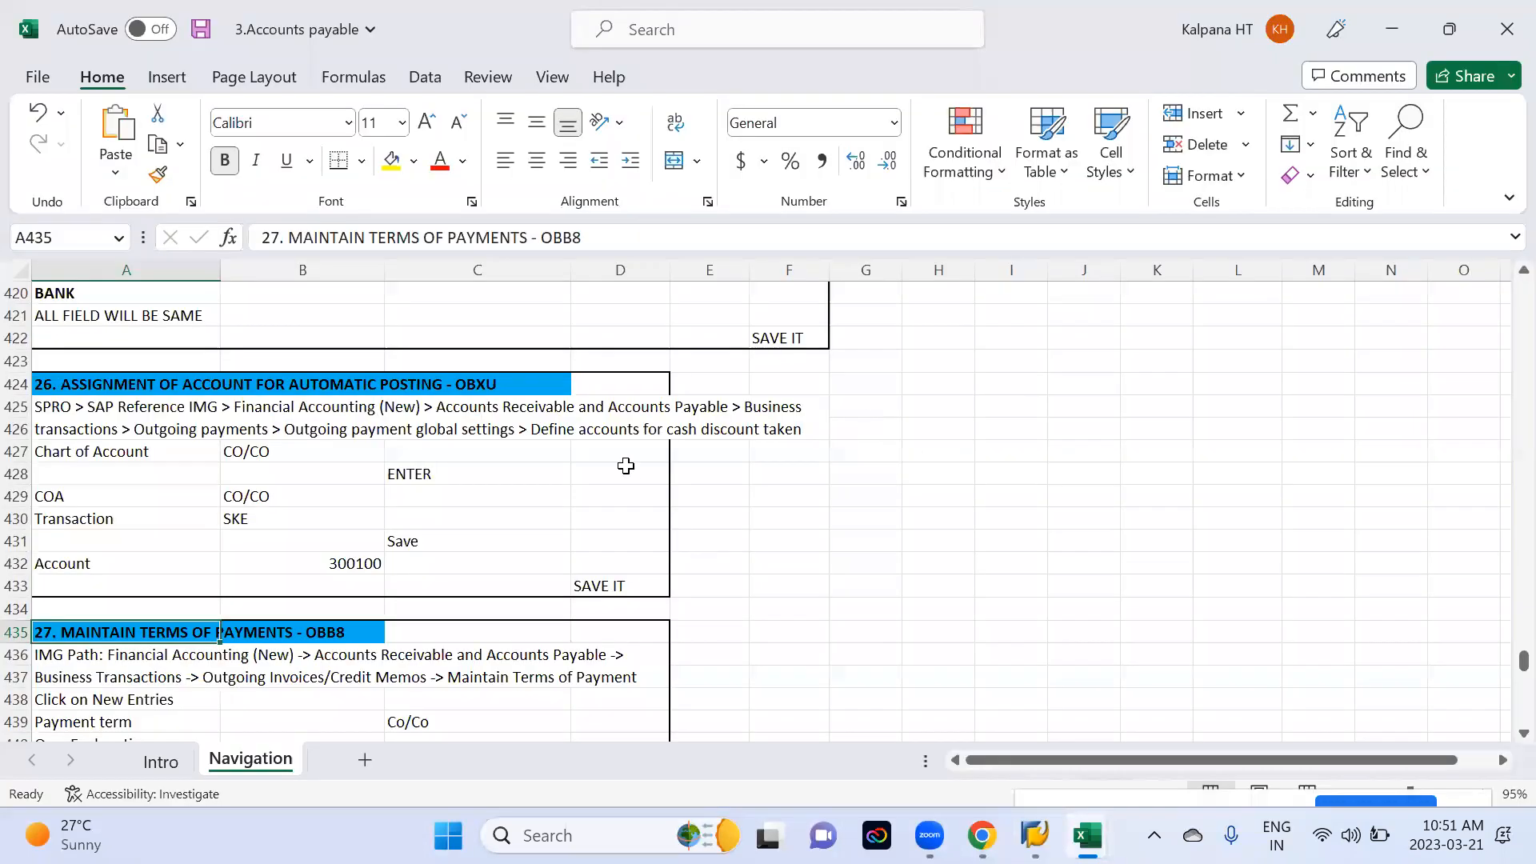